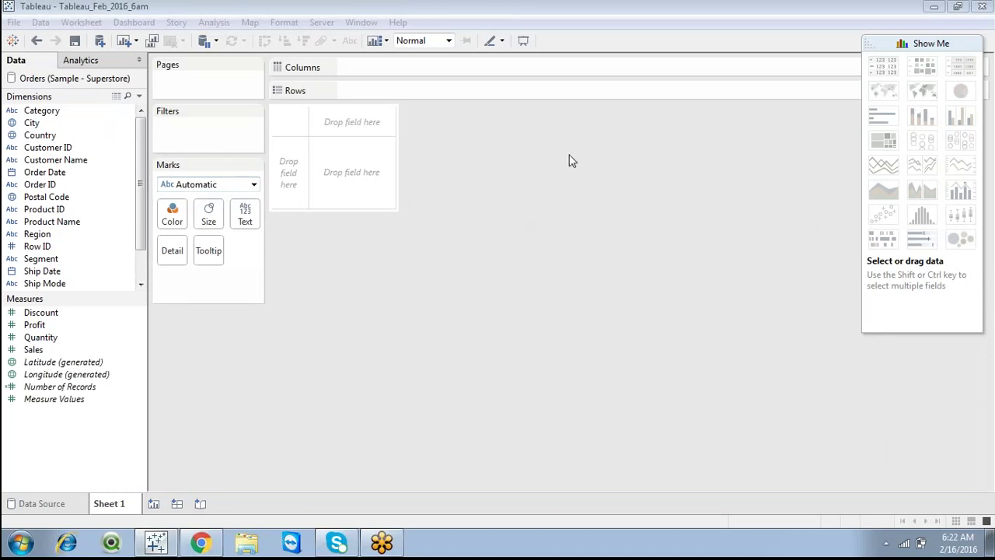
# Review the available dimensions and measures and the Orders data source preview, and return to Sheet 1.
pyautogui.click(143, 266)
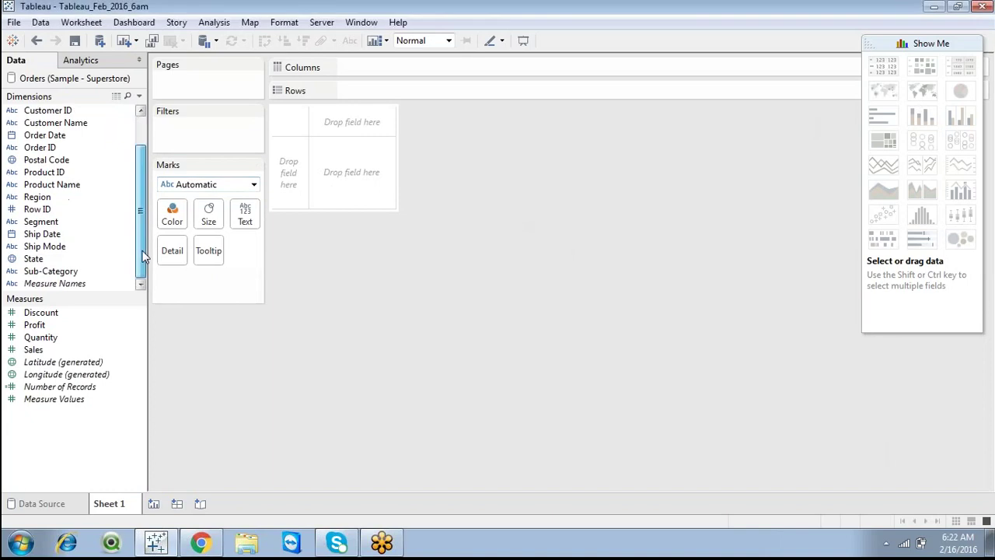
pyautogui.moveTo(105, 291); pyautogui.dragTo(105, 317)
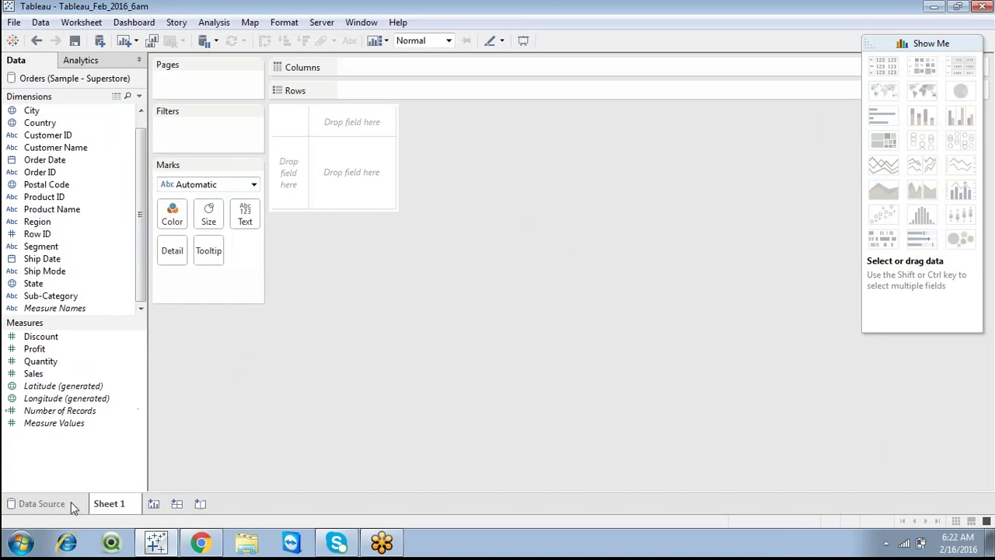
pyautogui.click(43, 504)
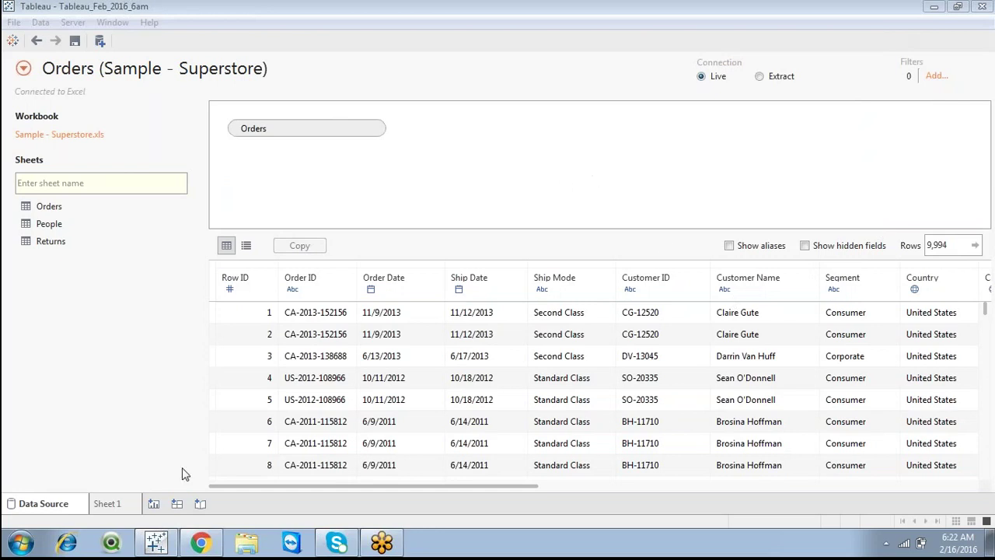
pyautogui.click(128, 505)
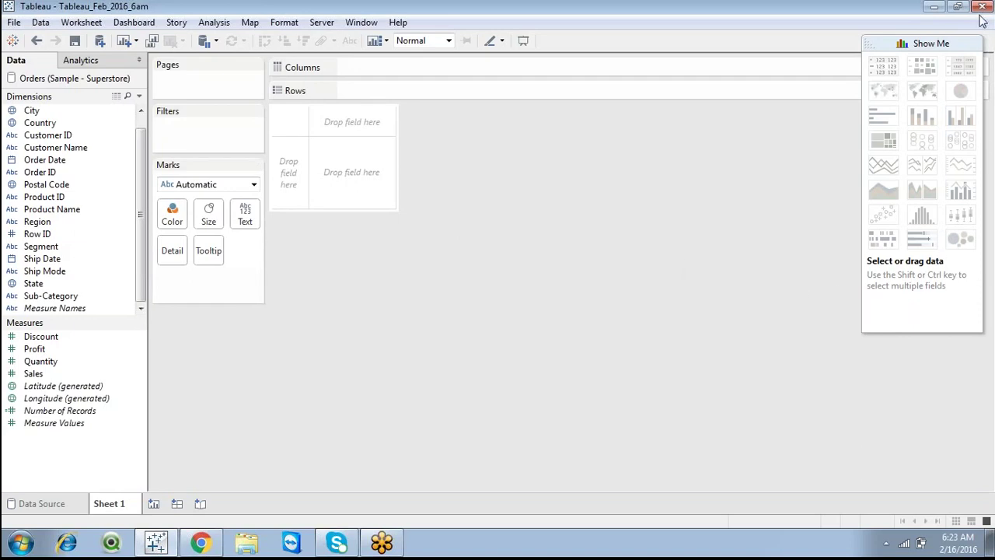
# Collapse the Show Me pane and place Order Date on Rows by year.
pyautogui.click(942, 43)
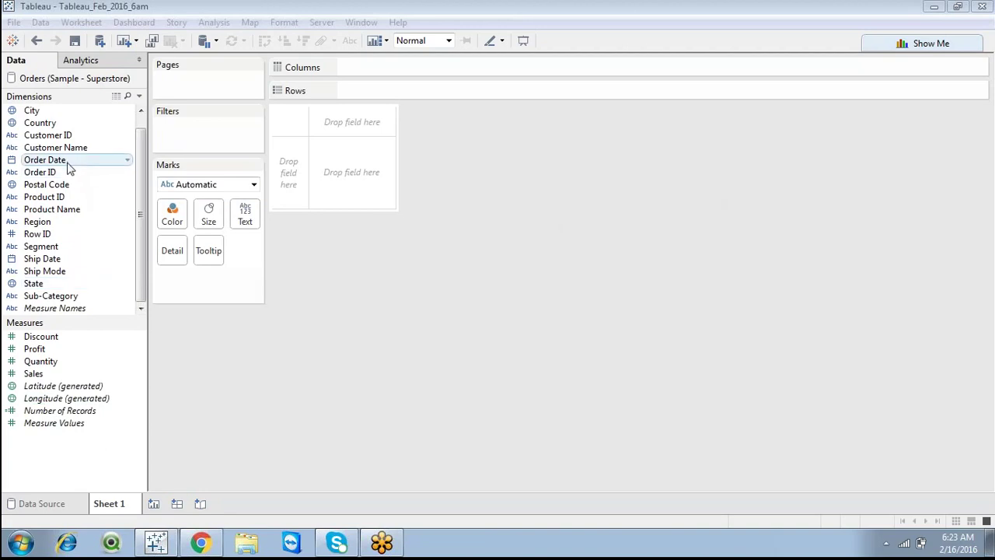
pyautogui.moveTo(69, 165); pyautogui.dragTo(414, 93)
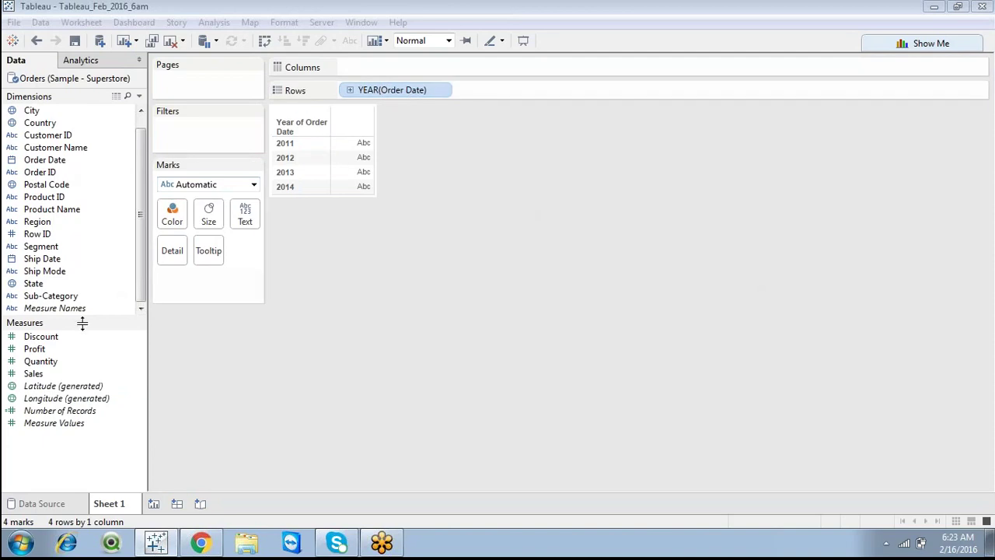
pyautogui.moveTo(81, 321); pyautogui.dragTo(83, 380)
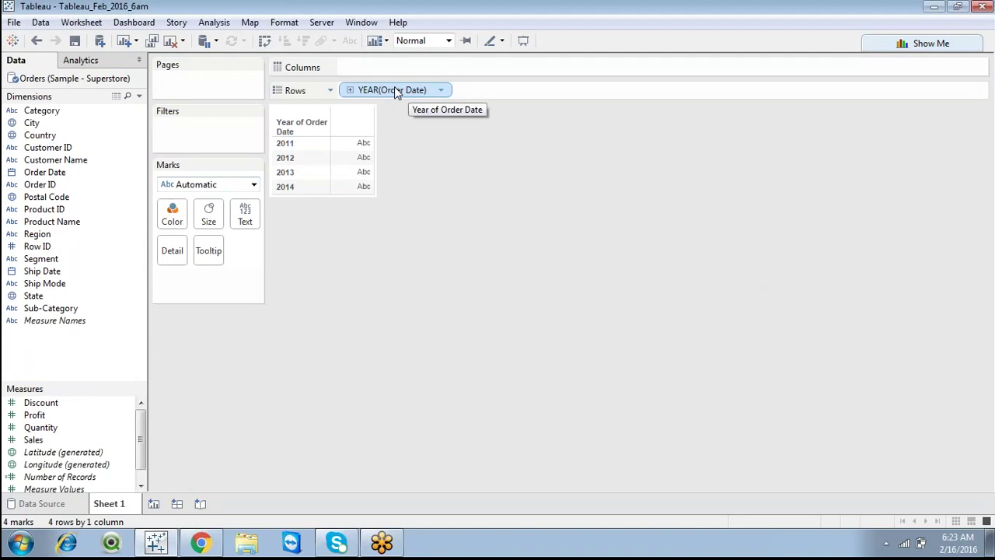
# Create a calculated field named Year with the formula YEAR([Order Date]).
pyautogui.click(213, 23)
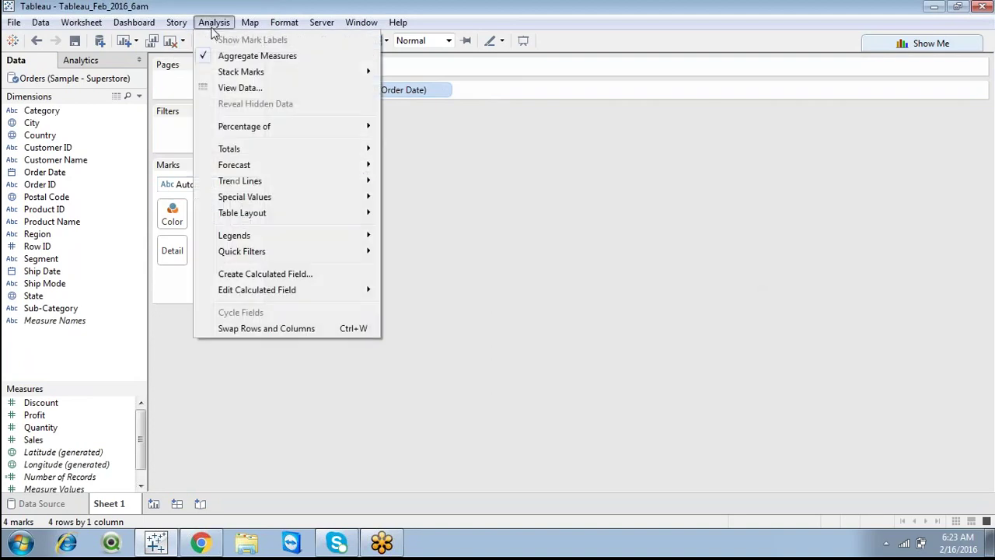
pyautogui.click(268, 275)
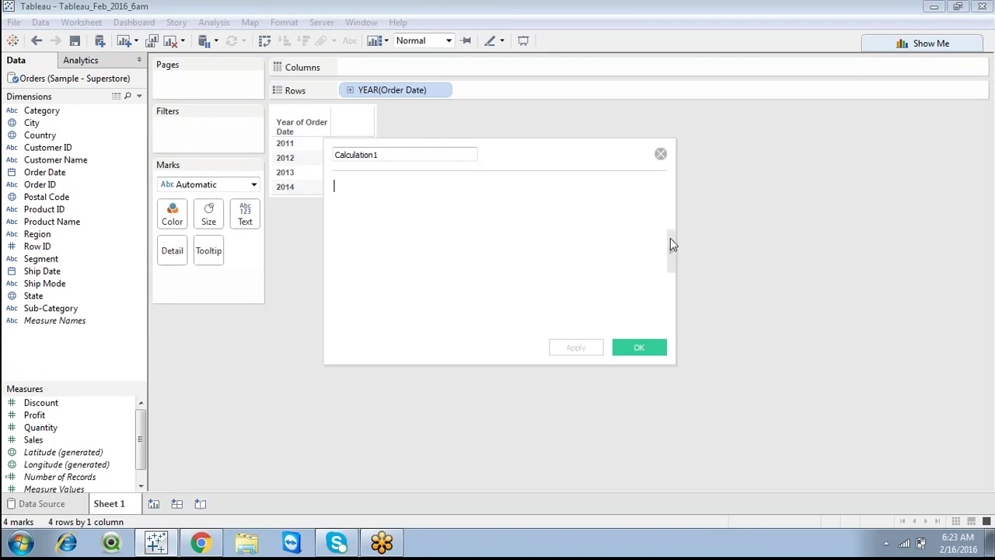
pyautogui.moveTo(673, 211); pyautogui.dragTo(791, 211)
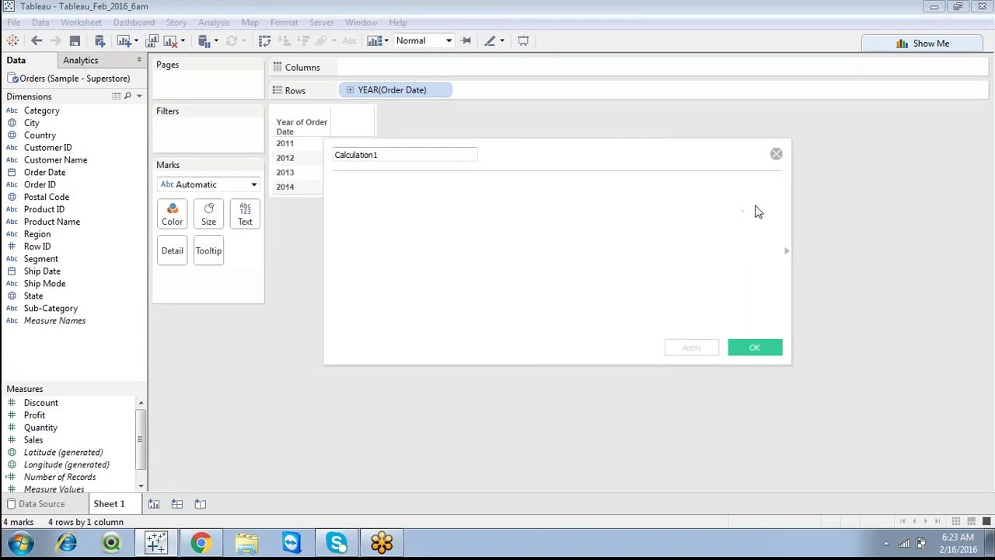
pyautogui.moveTo(617, 158); pyautogui.dragTo(484, 185)
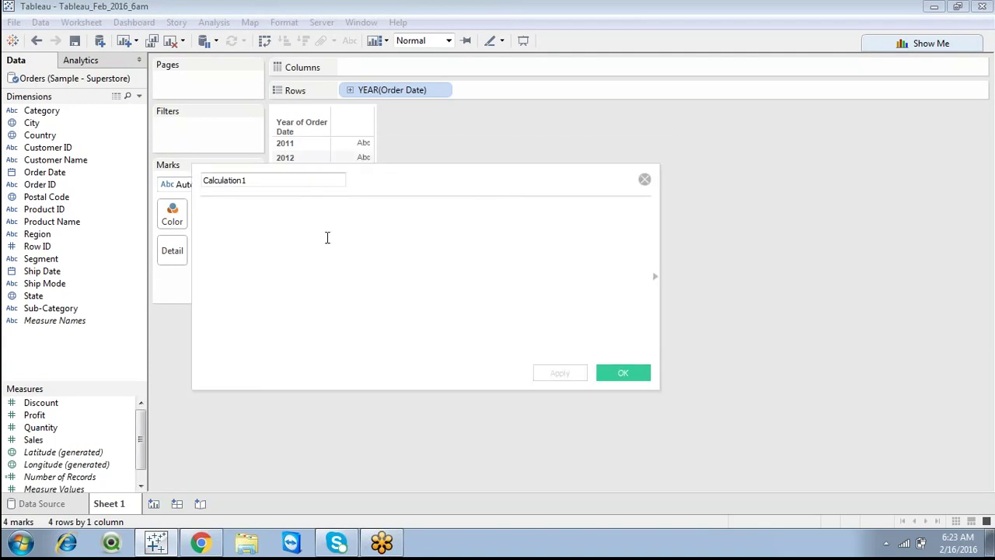
pyautogui.write('ye')
pyautogui.press('Return')
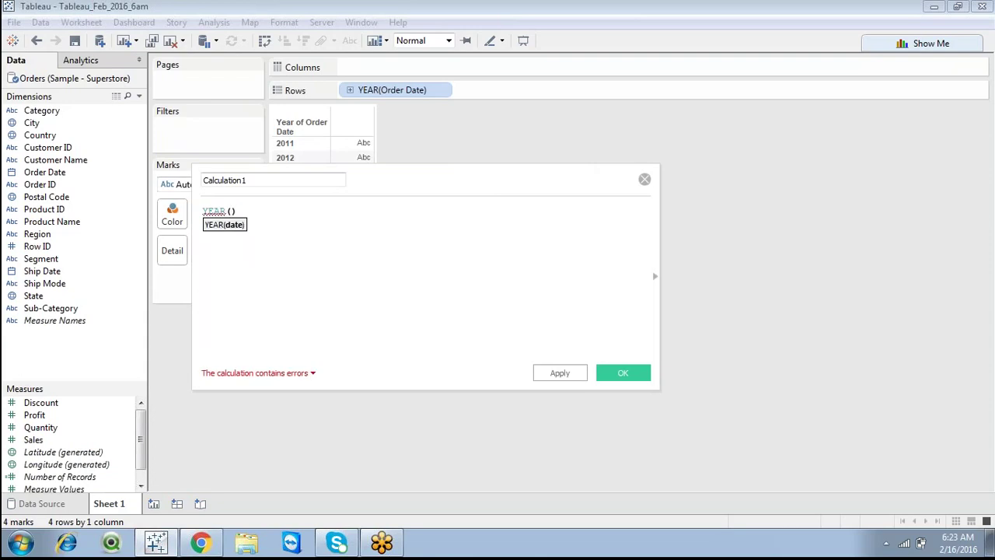
pyautogui.write('order')
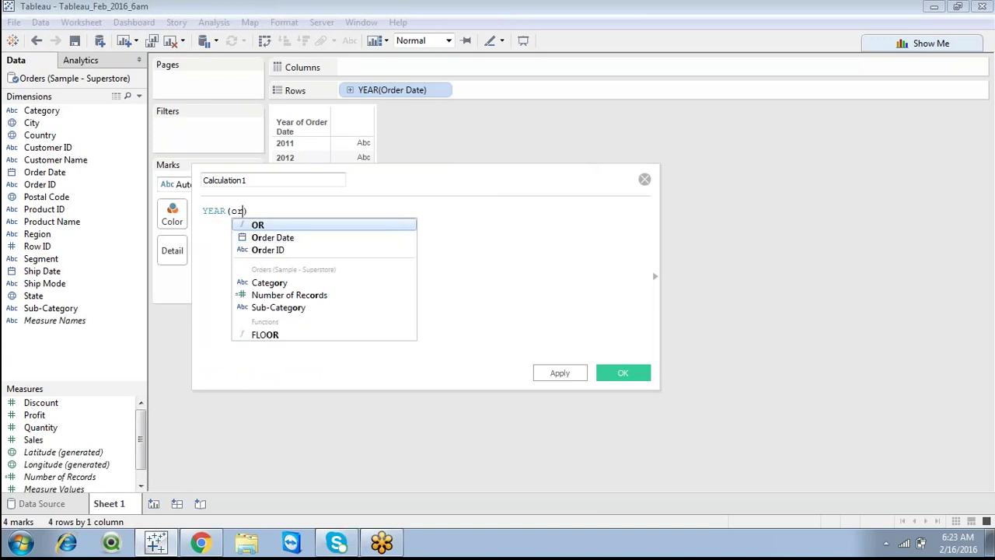
pyautogui.press('Return')
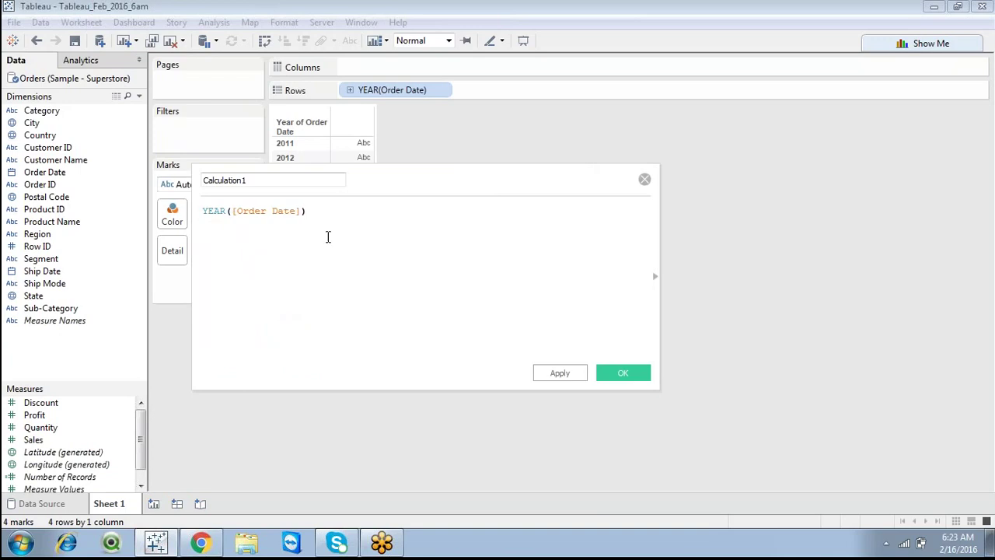
pyautogui.doubleClick(270, 180)
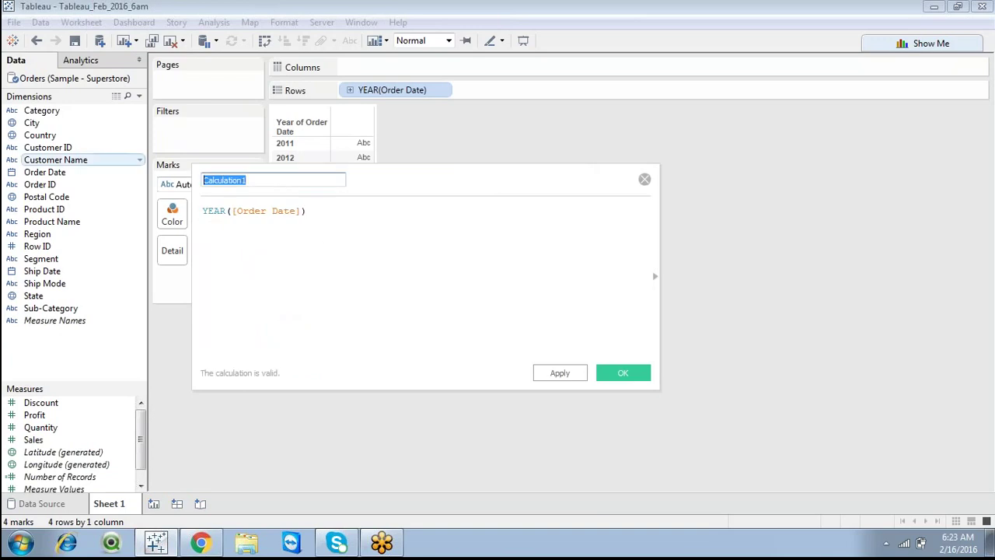
pyautogui.write('Year')
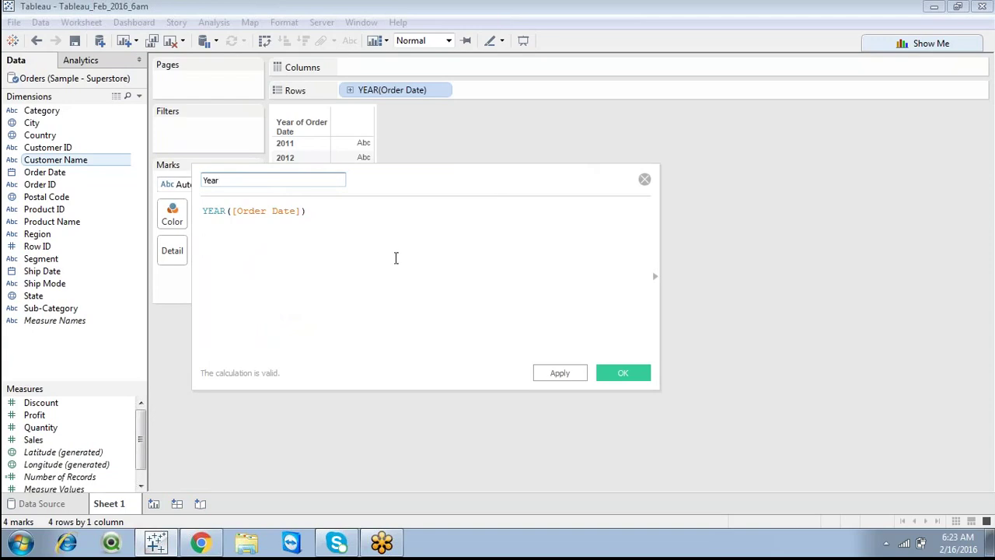
pyautogui.click(620, 374)
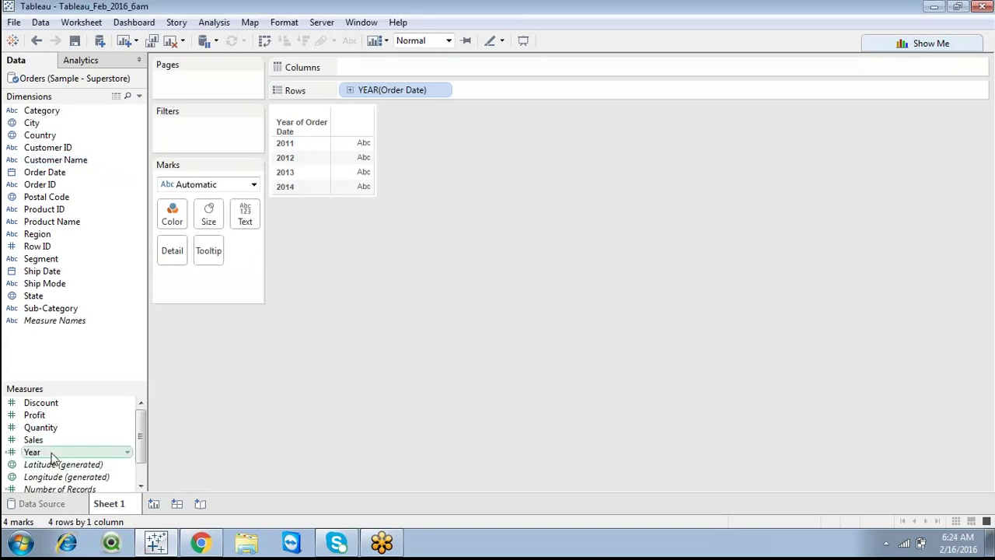
# Convert the calculated Year field from a measure to a dimension.
pyautogui.moveTo(44, 383); pyautogui.dragTo(39, 356)
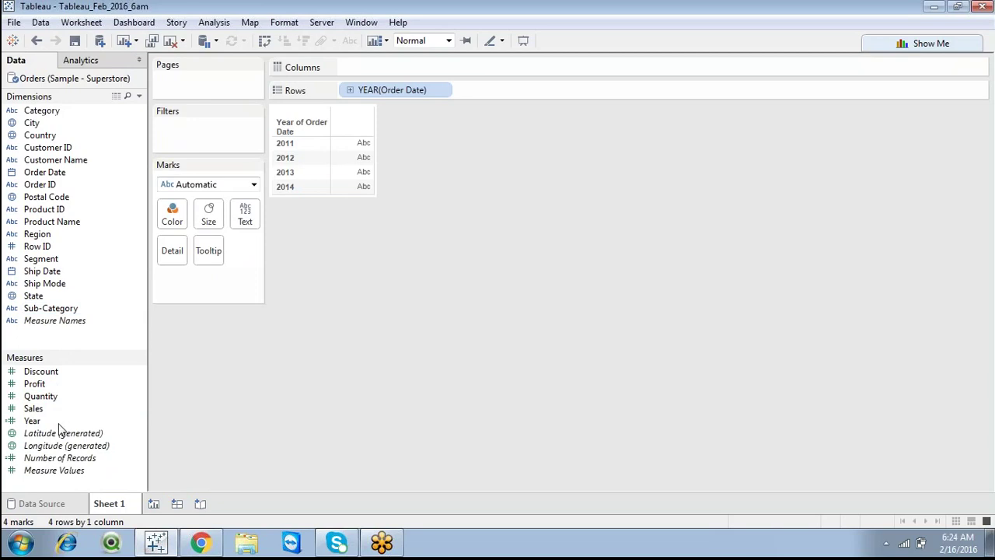
pyautogui.moveTo(60, 427); pyautogui.dragTo(55, 342)
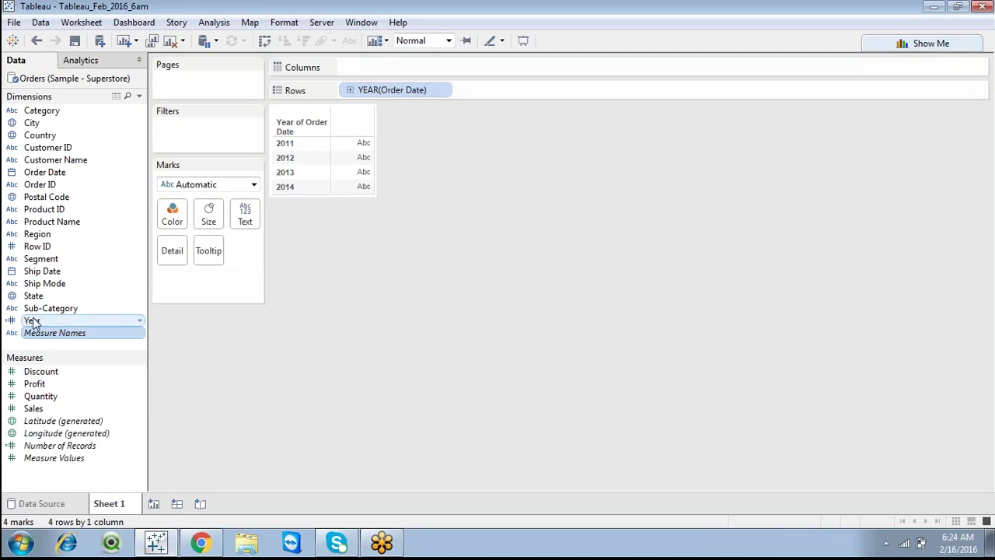
# Replace the year of Order Date on Rows with the calculated Year dimension.
pyautogui.moveTo(410, 95); pyautogui.dragTo(171, 264)
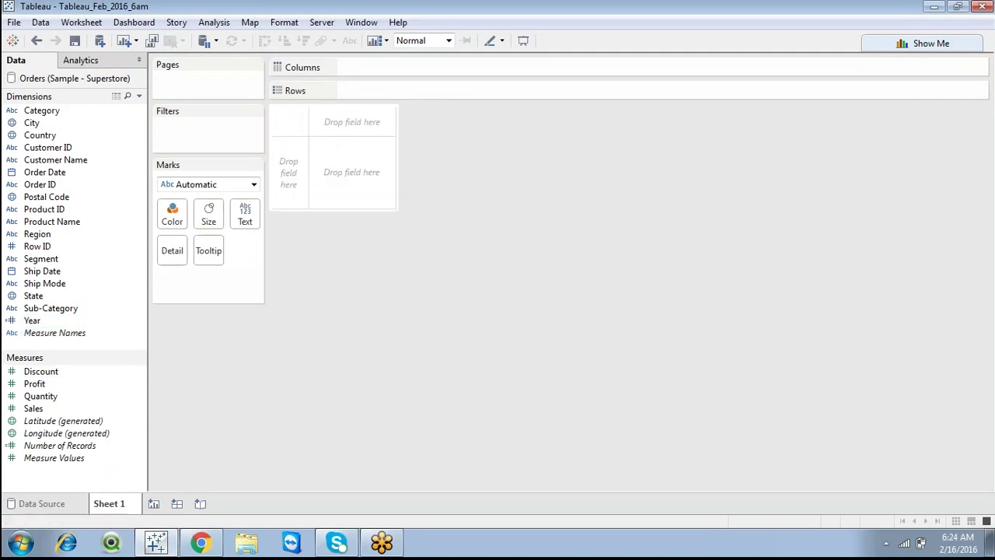
pyautogui.moveTo(56, 321); pyautogui.dragTo(369, 95)
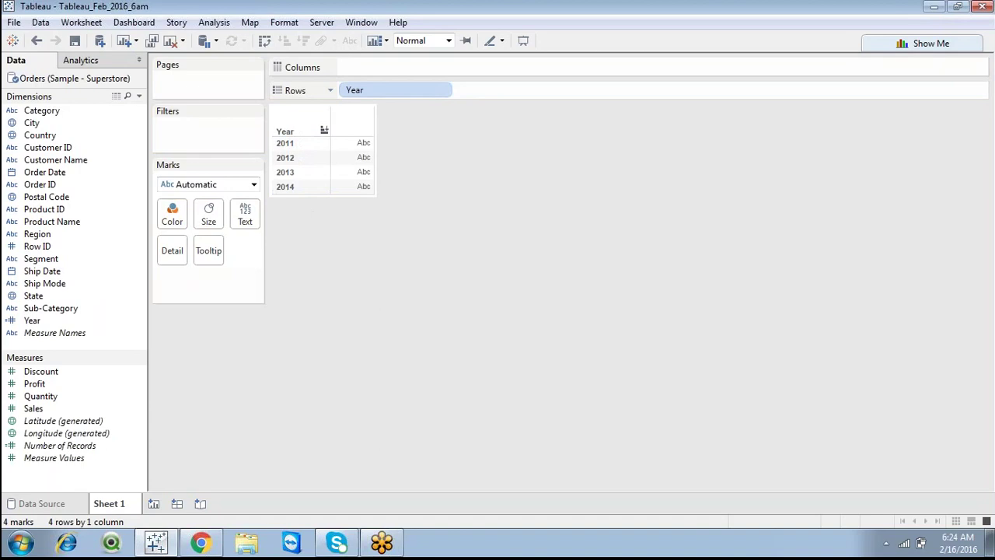
pyautogui.moveTo(346, 173)
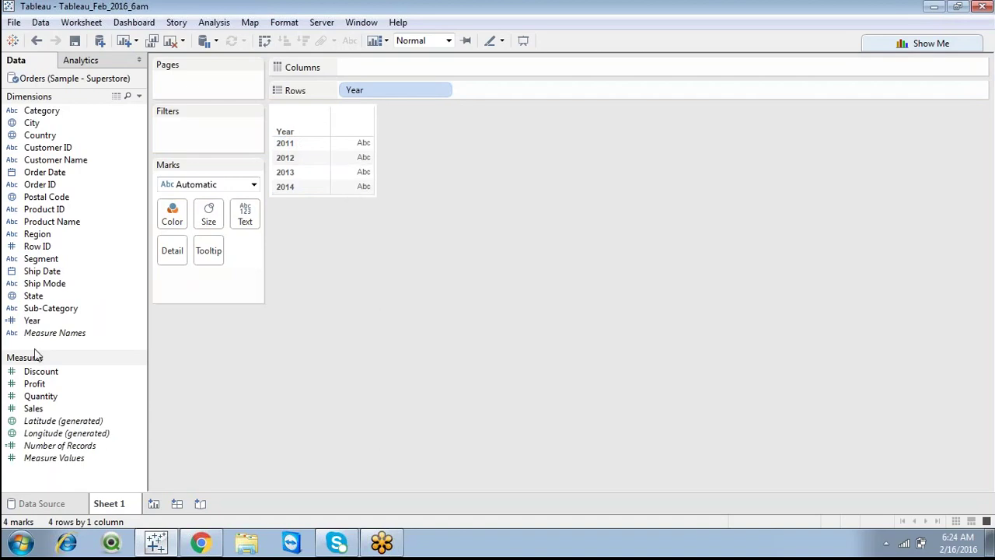
pyautogui.moveTo(35, 354); pyautogui.dragTo(19, 394)
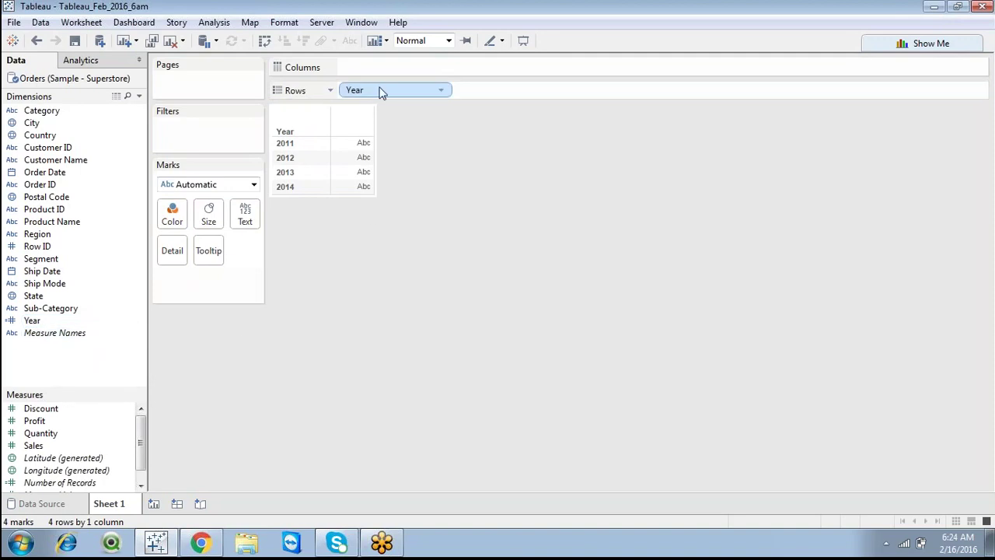
# Remove Year from Rows and view the filter options for the Year field without applying a filter.
pyautogui.moveTo(381, 90); pyautogui.dragTo(332, 391)
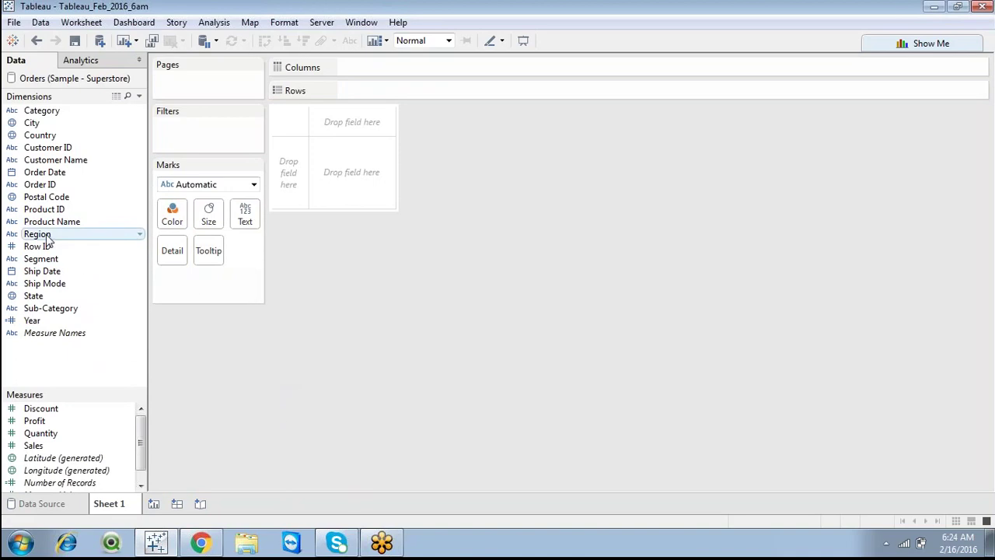
pyautogui.moveTo(43, 320); pyautogui.dragTo(203, 128)
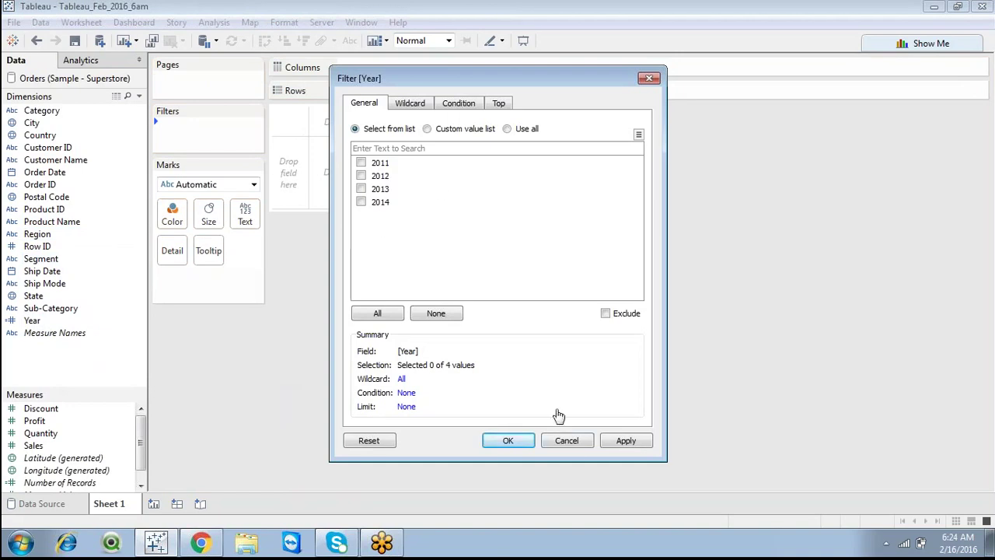
pyautogui.click(573, 444)
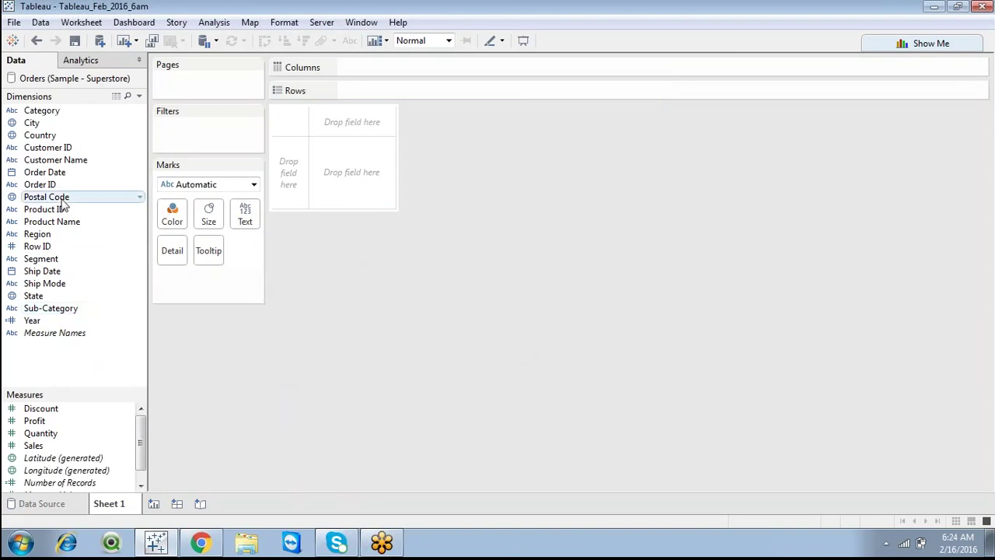
# Build a text table of Sales with Region and Category nested on Rows.
pyautogui.moveTo(50, 396); pyautogui.dragTo(49, 353)
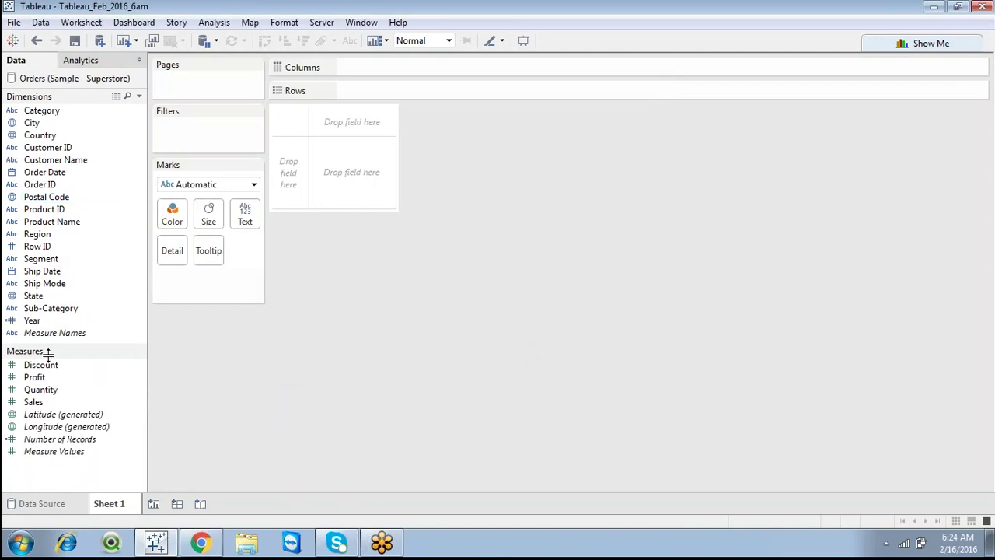
pyautogui.doubleClick(62, 233)
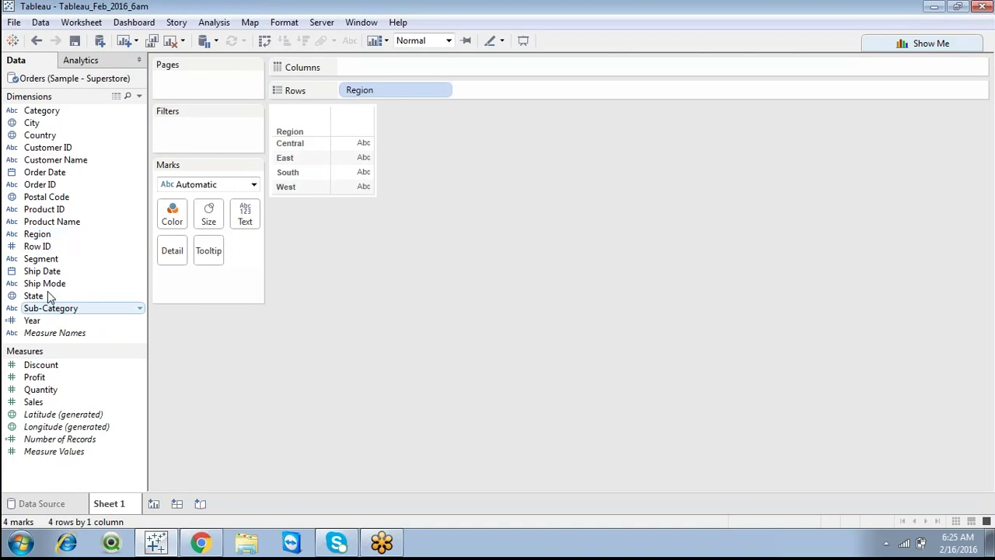
pyautogui.doubleClick(39, 111)
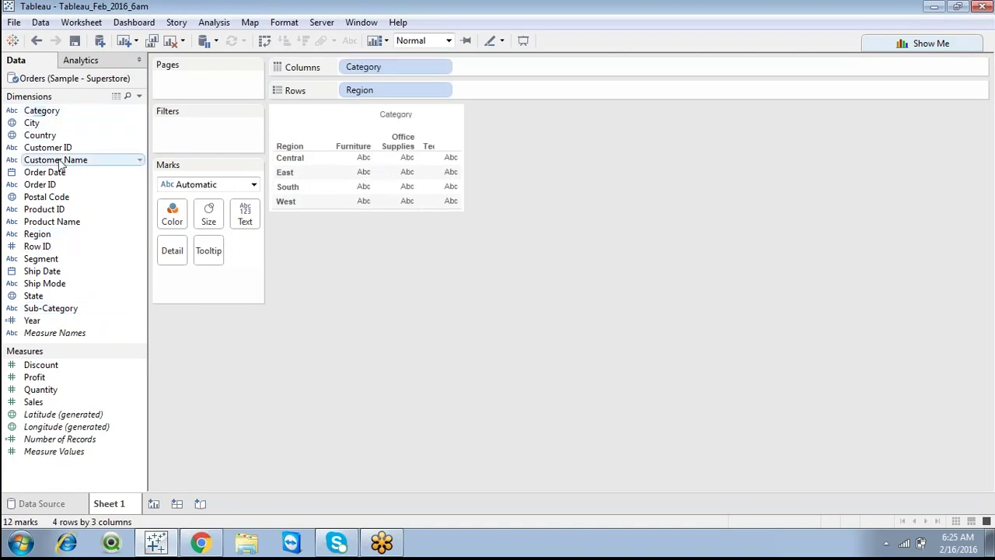
pyautogui.doubleClick(39, 402)
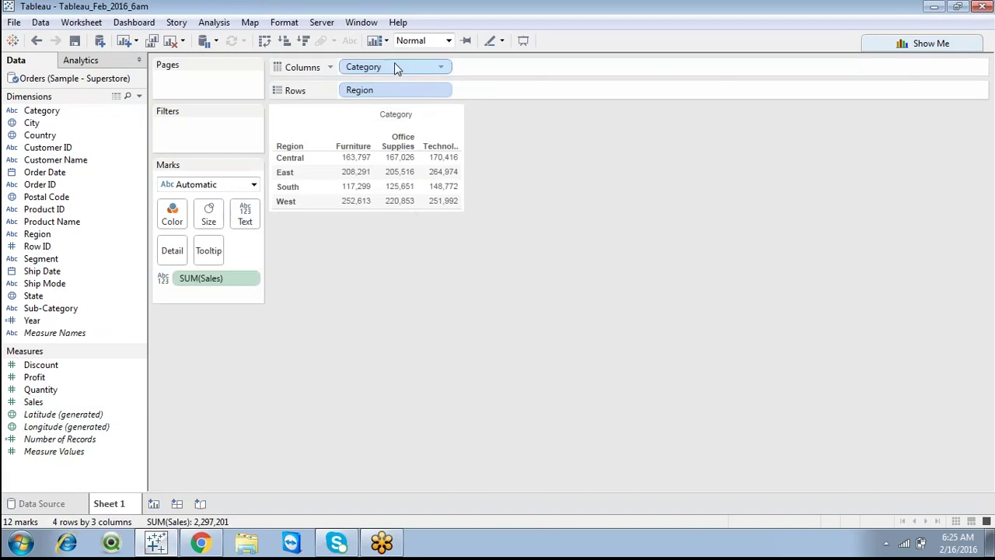
pyautogui.moveTo(394, 66); pyautogui.dragTo(544, 91)
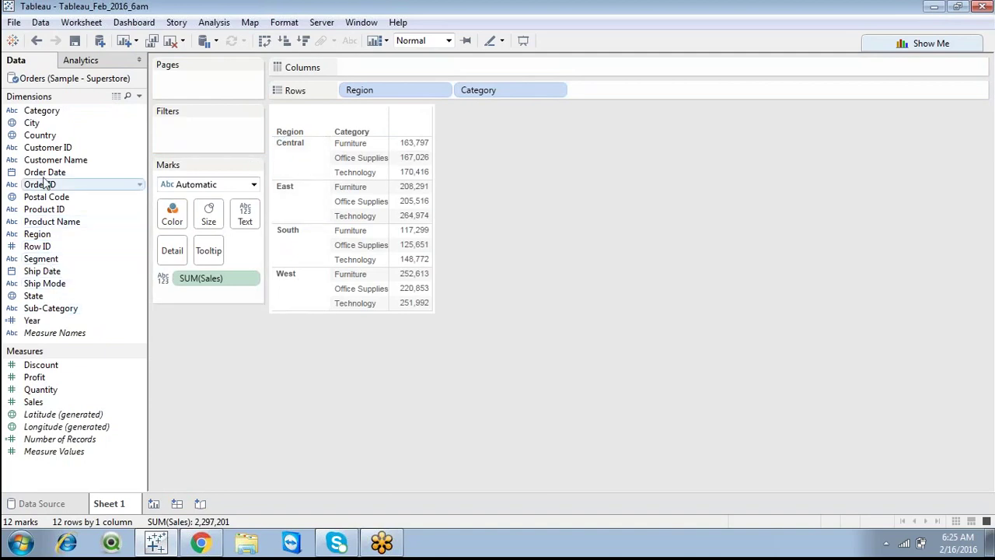
# Add an Order Date filter by Years with 2011, 2012, 2013 and 2014 all selected.
pyautogui.moveTo(44, 171); pyautogui.dragTo(181, 132)
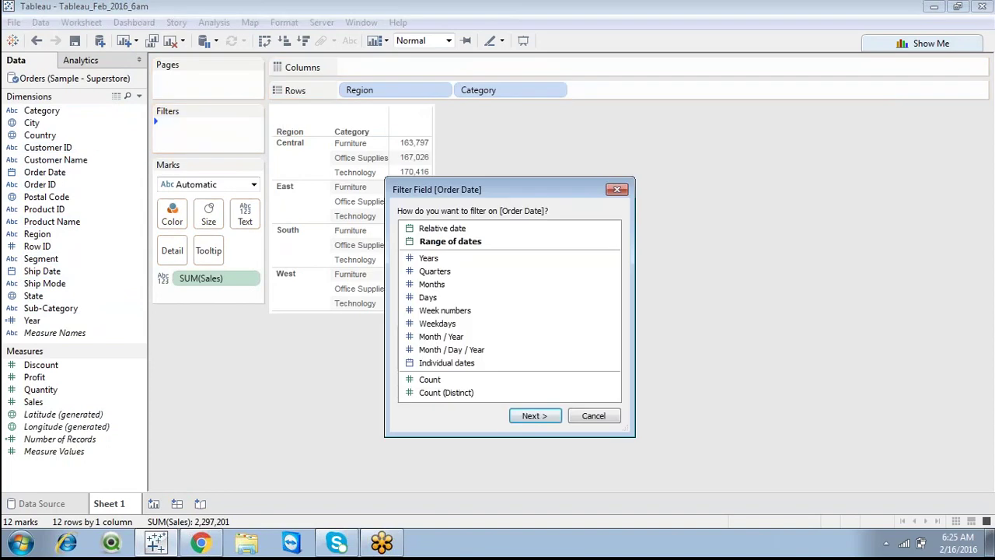
pyautogui.doubleClick(440, 264)
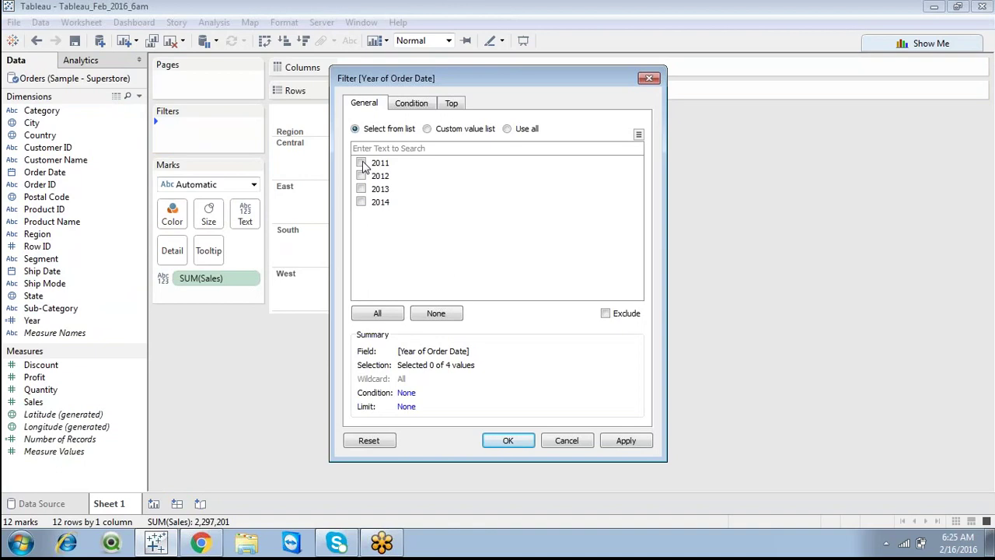
pyautogui.click(362, 202)
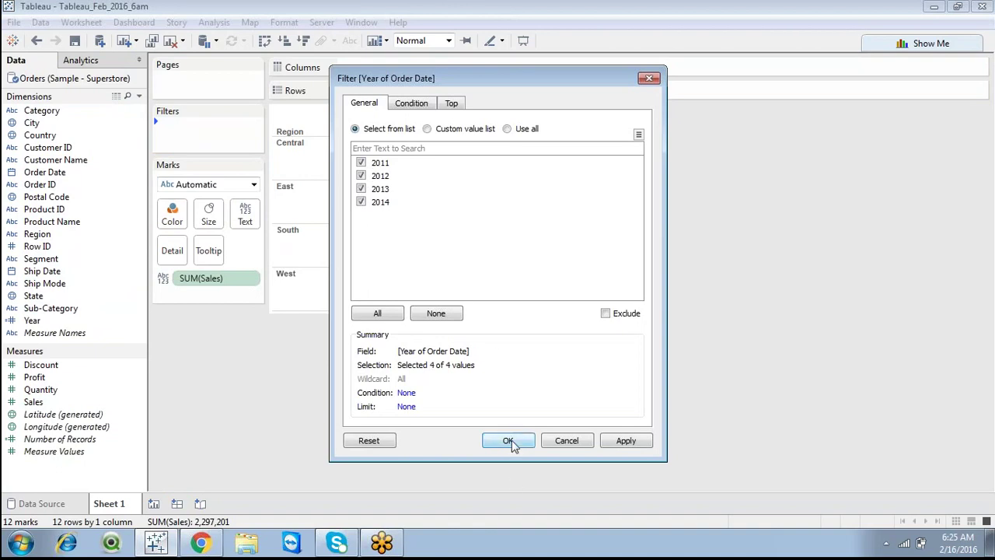
pyautogui.click(511, 441)
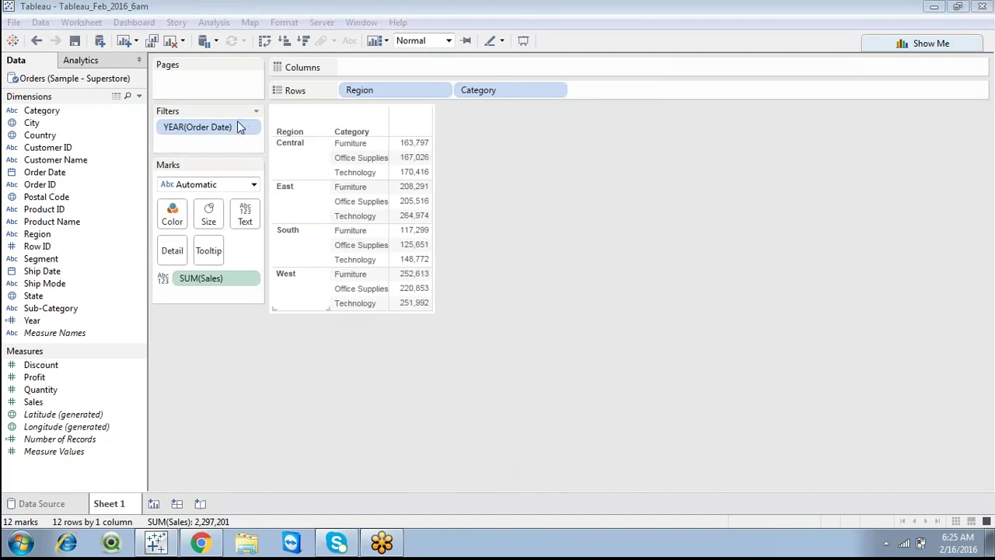
# Show the quick filter for the order year, try excluding 2011, 2012 and 2013, and reselect all years.
pyautogui.rightClick(240, 127)
pyautogui.click(269, 156)
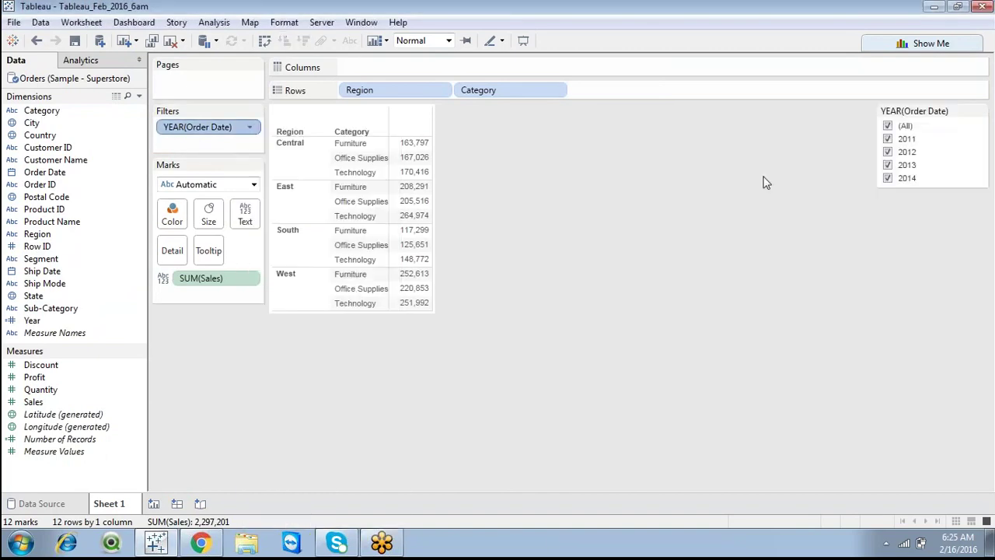
pyautogui.click(888, 140)
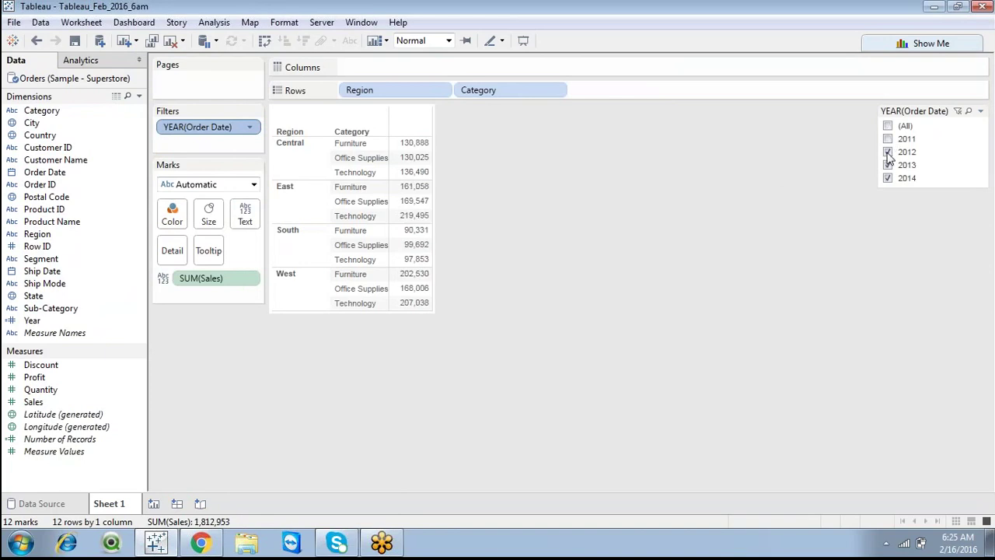
pyautogui.click(887, 152)
pyautogui.click(888, 164)
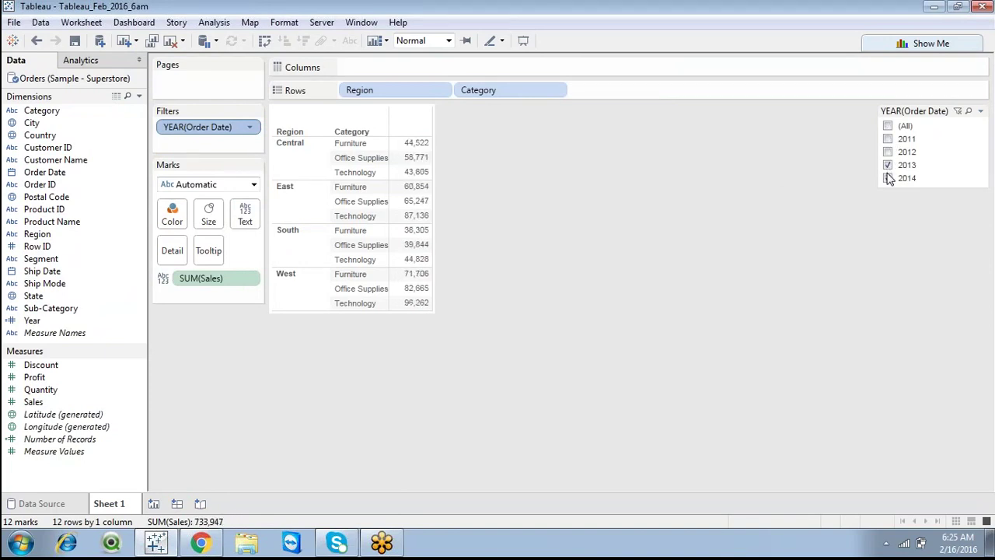
pyautogui.click(889, 126)
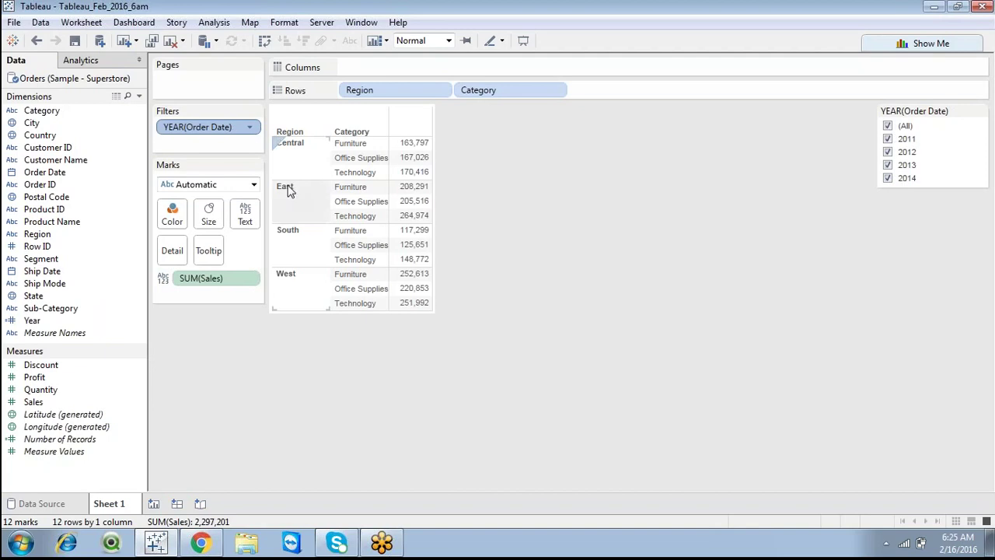
# Remove the order year filter and view the filter options for the calculated Year field without applying one.
pyautogui.moveTo(194, 129); pyautogui.dragTo(236, 379)
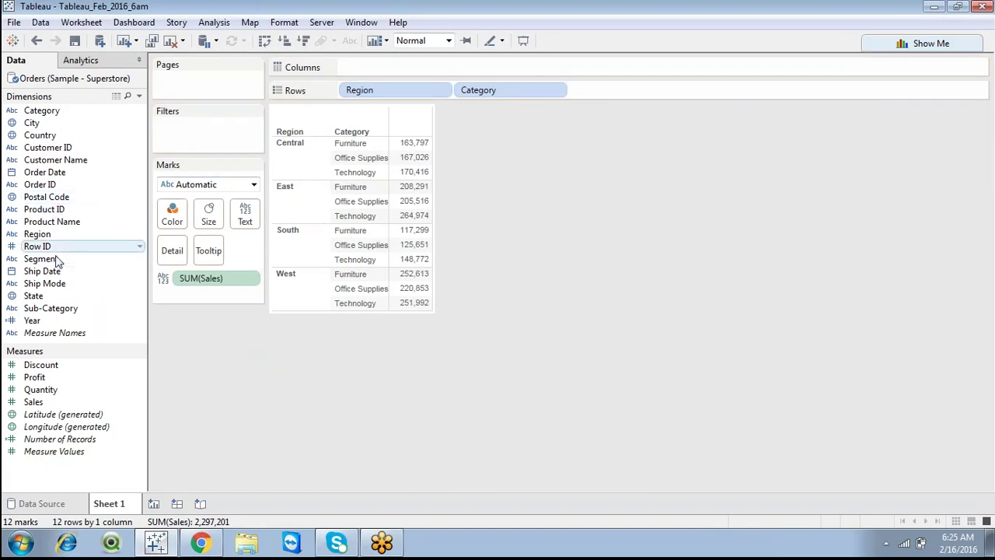
pyautogui.moveTo(35, 320); pyautogui.dragTo(263, 148)
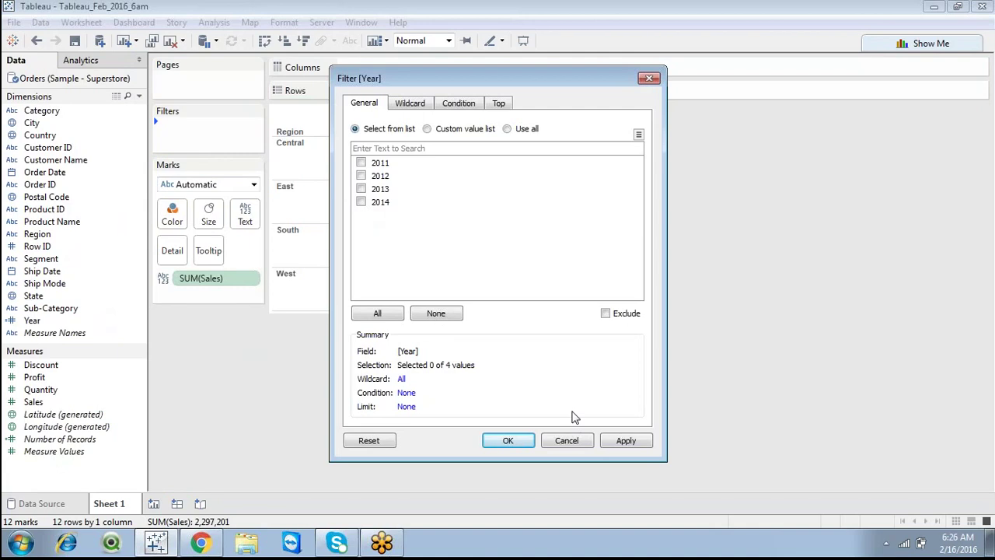
pyautogui.click(567, 441)
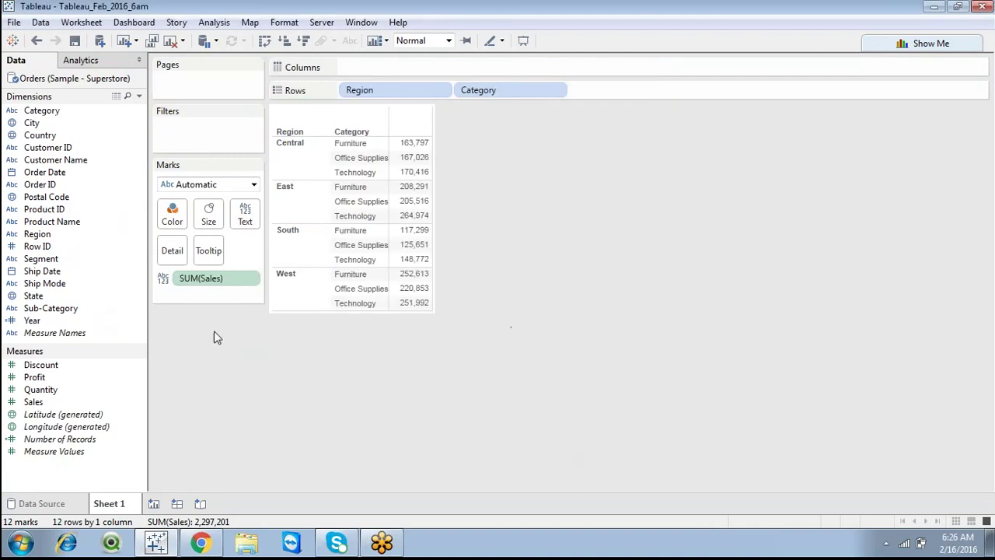
pyautogui.moveTo(36, 325); pyautogui.dragTo(204, 126)
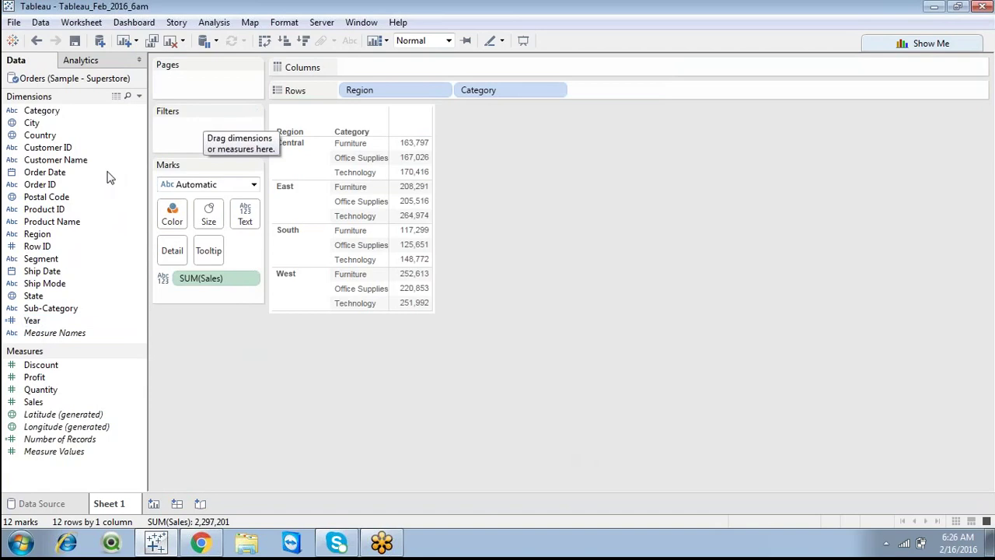
# Add a relative date filter on Order Date limited to this year.
pyautogui.moveTo(81, 173); pyautogui.dragTo(204, 126)
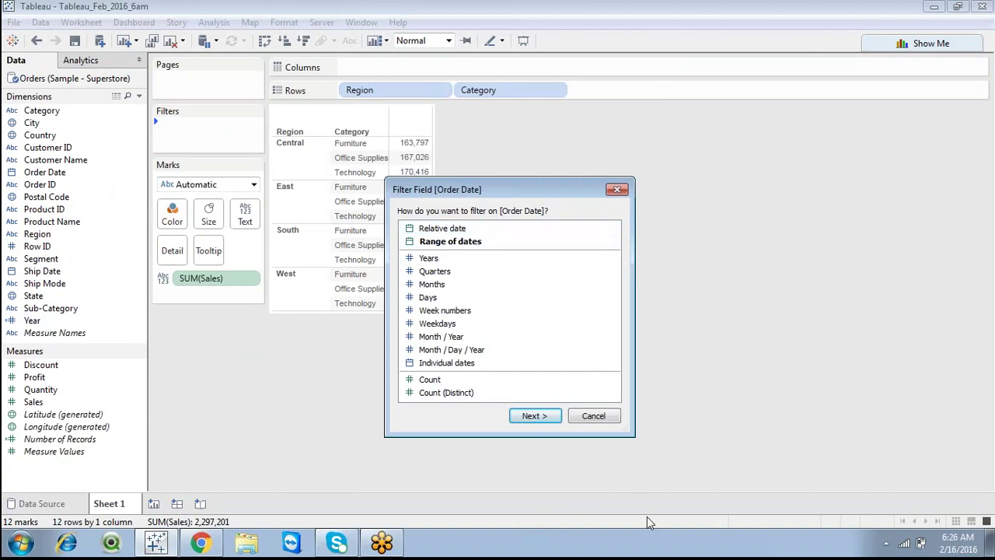
pyautogui.click(711, 447)
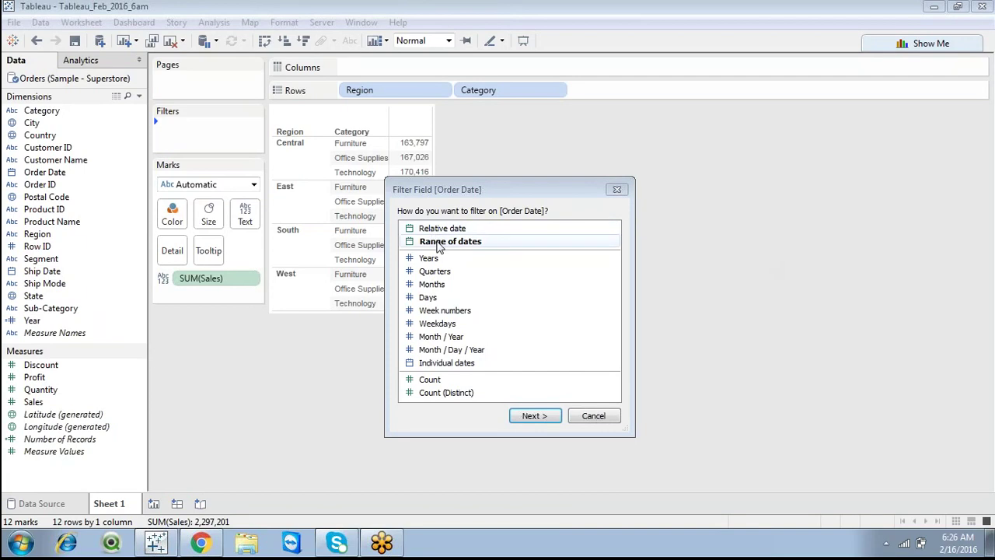
pyautogui.doubleClick(437, 228)
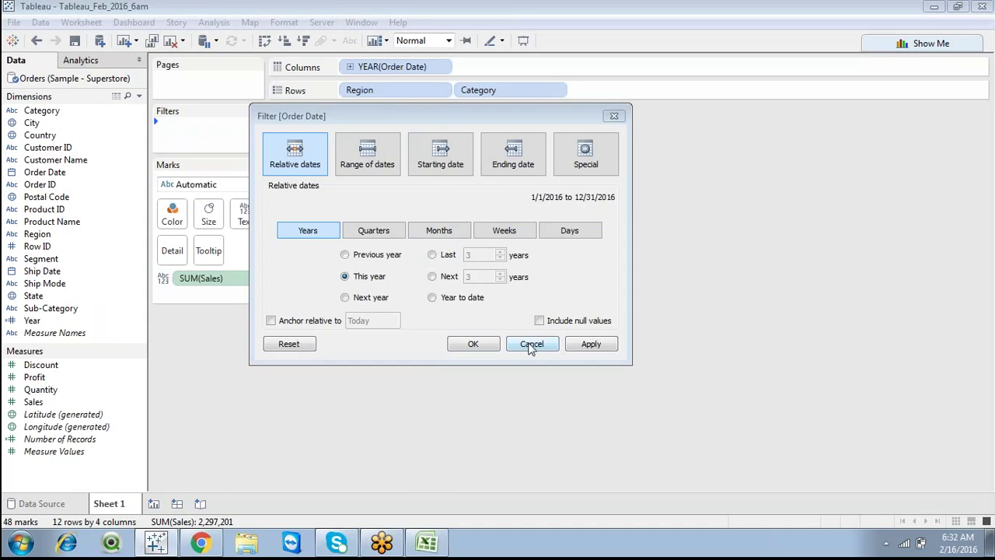
pyautogui.click(474, 343)
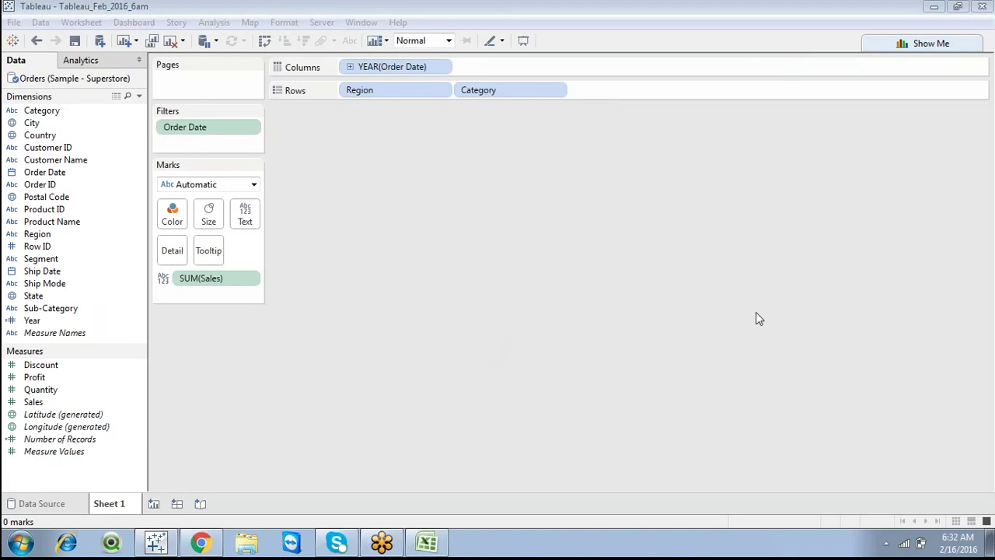
# Remove the Order Date filter to view the unfiltered table and undo the removal.
pyautogui.moveTo(263, 127); pyautogui.dragTo(241, 356)
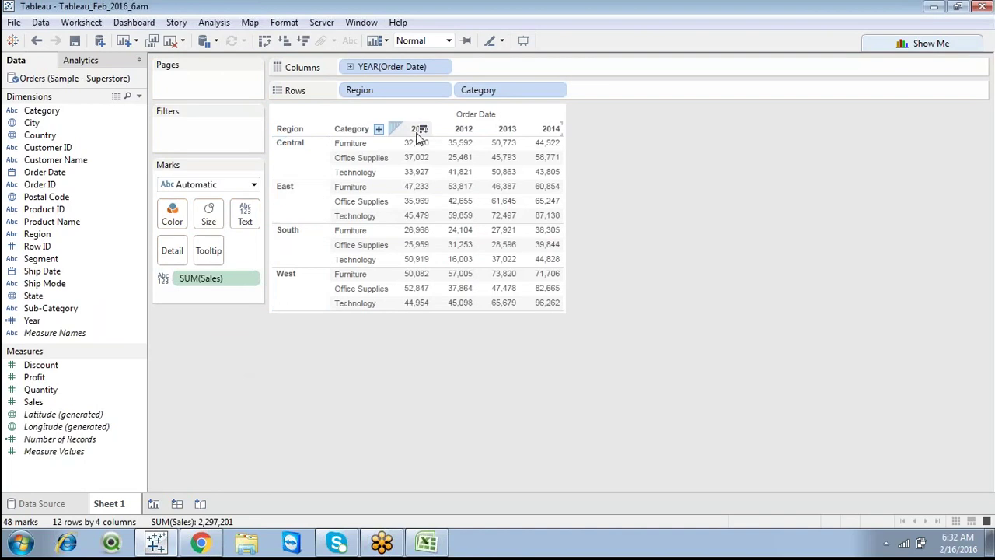
pyautogui.moveTo(500, 165)
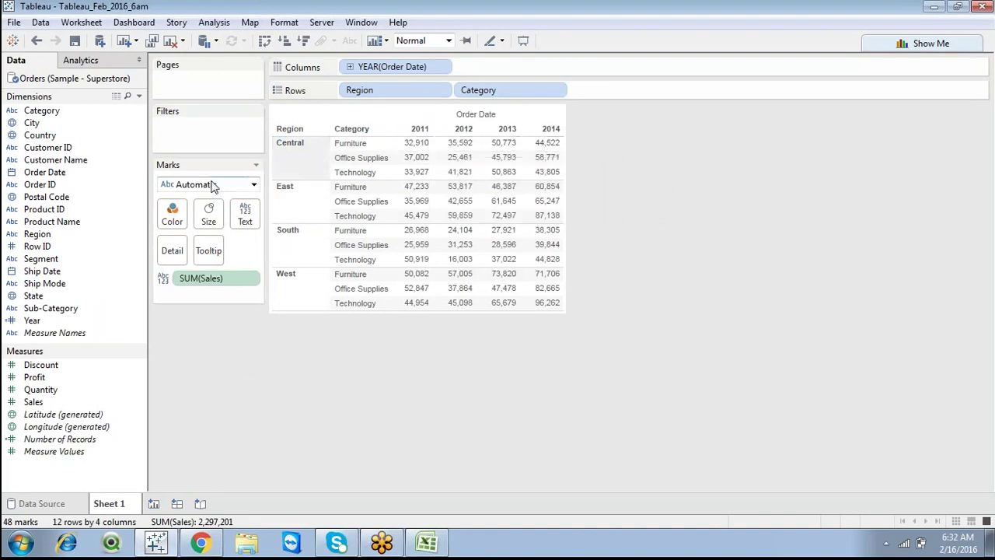
pyautogui.click(37, 40)
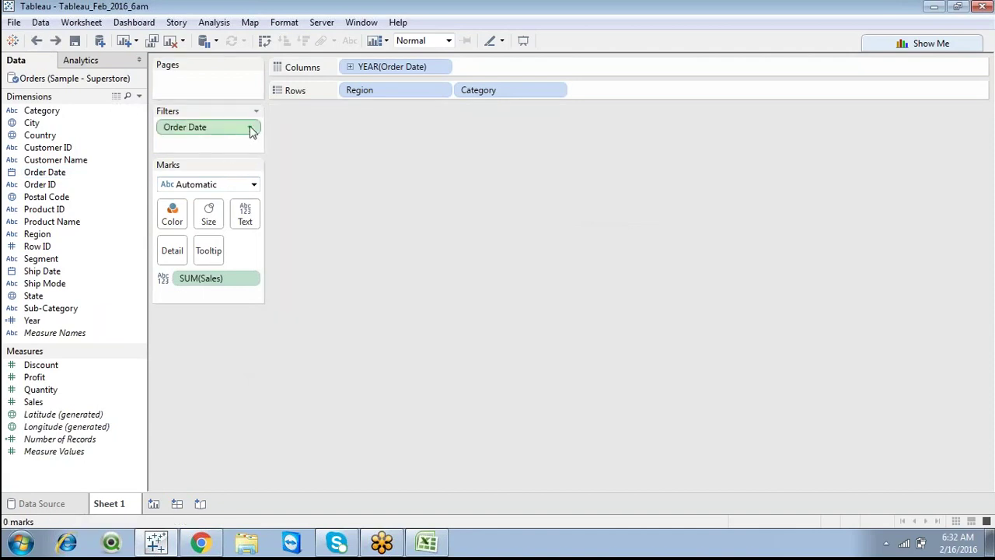
# Show the Order Date quick filter, try the previous year, and set it to the last 6 years.
pyautogui.rightClick(240, 129)
pyautogui.click(330, 157)
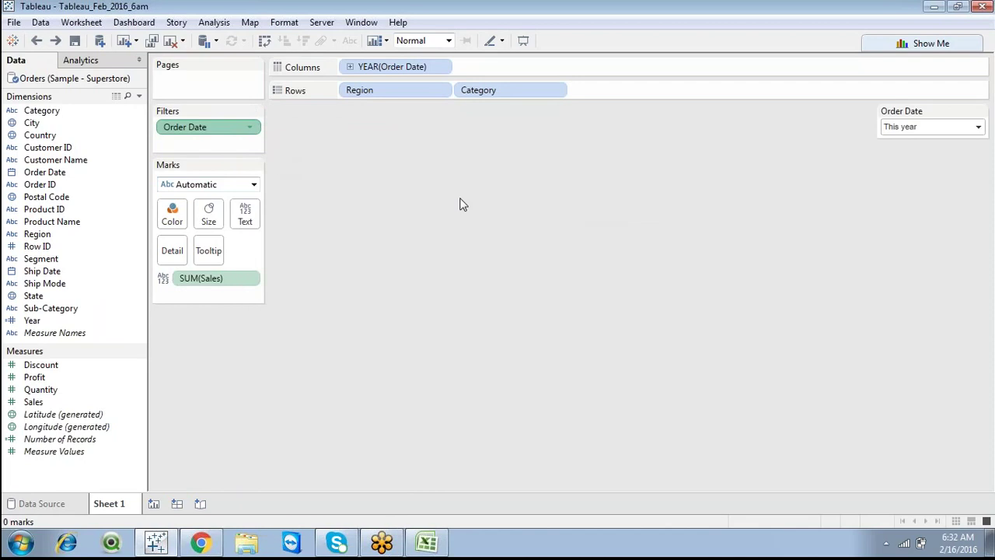
pyautogui.click(917, 129)
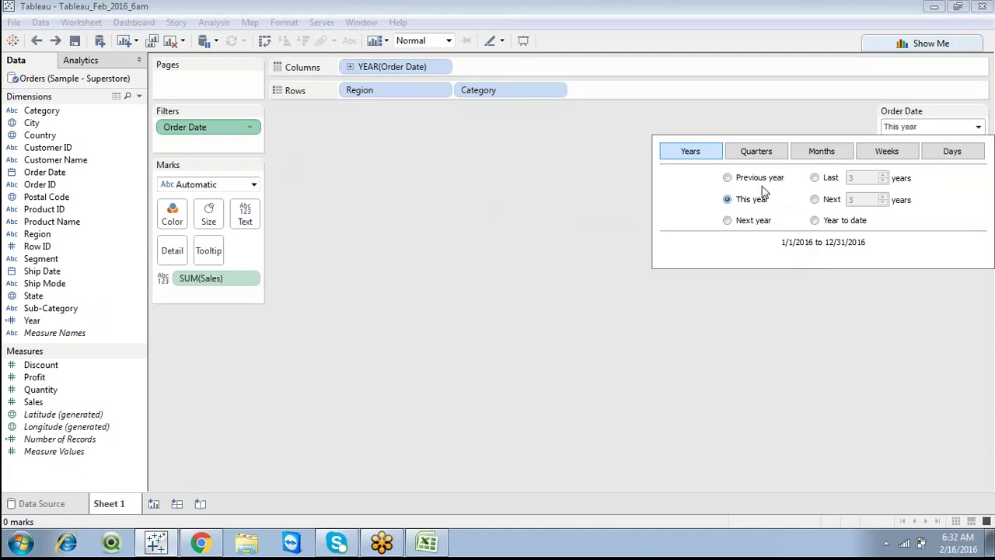
pyautogui.click(727, 178)
pyautogui.click(815, 178)
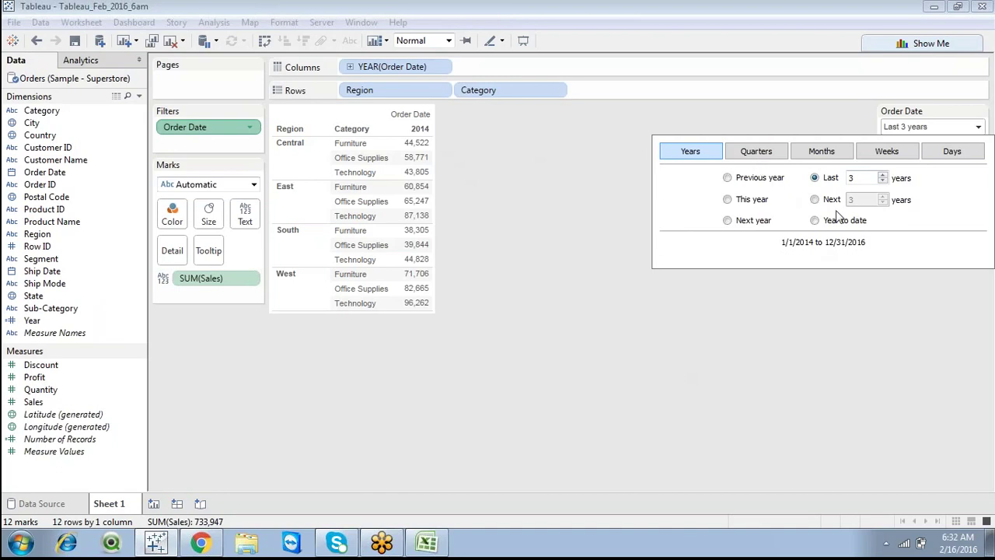
pyautogui.click(883, 182)
pyautogui.click(882, 175)
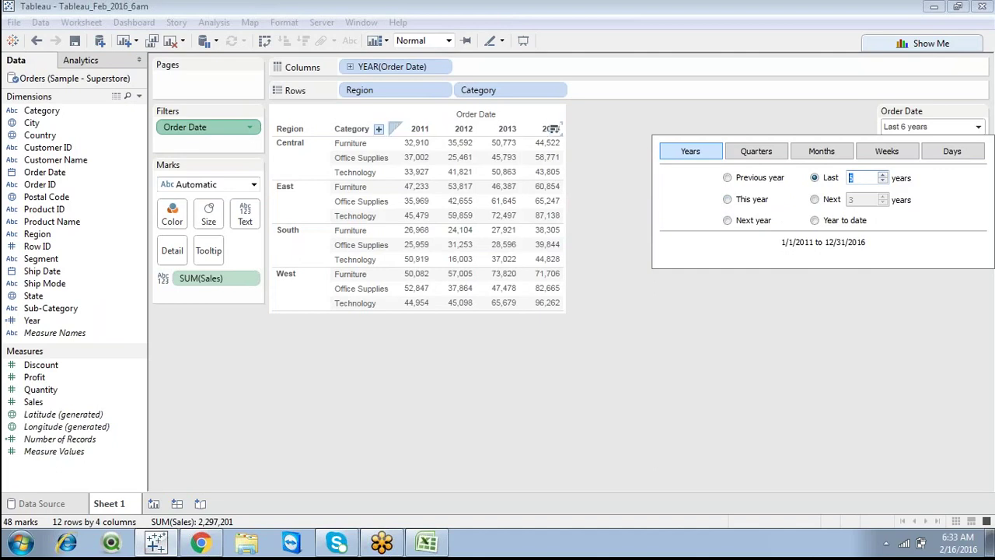
# Try the Order Date quick filter with weeks, months, quarters and days, and return it to the last 6 years.
pyautogui.moveTo(561, 201)
pyautogui.moveTo(554, 162)
pyautogui.click(892, 154)
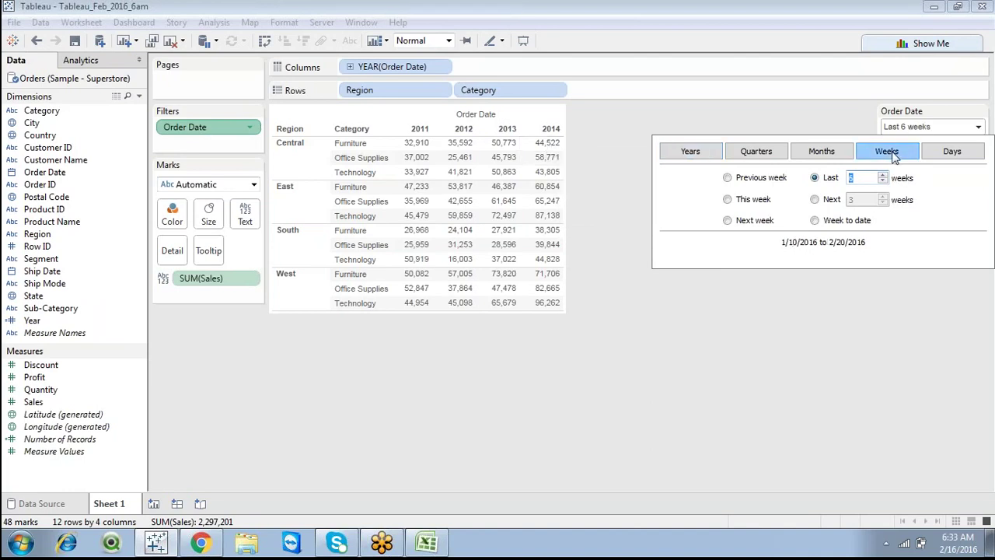
pyautogui.click(828, 160)
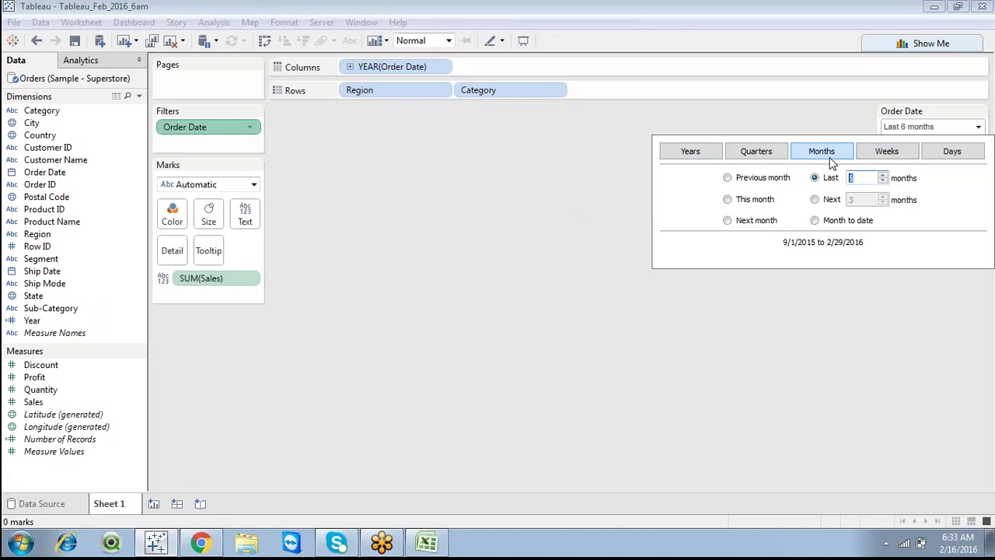
pyautogui.click(777, 153)
pyautogui.click(700, 154)
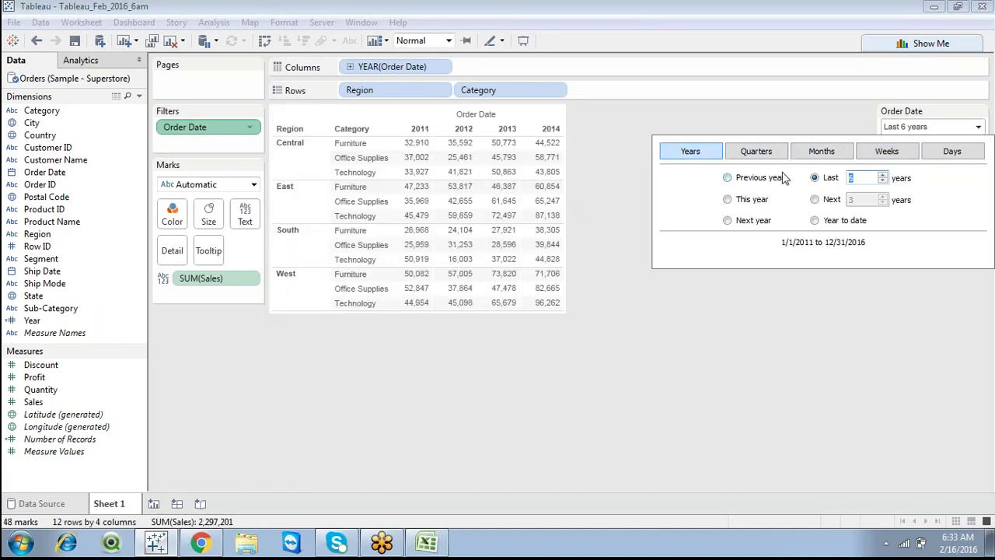
pyautogui.click(948, 155)
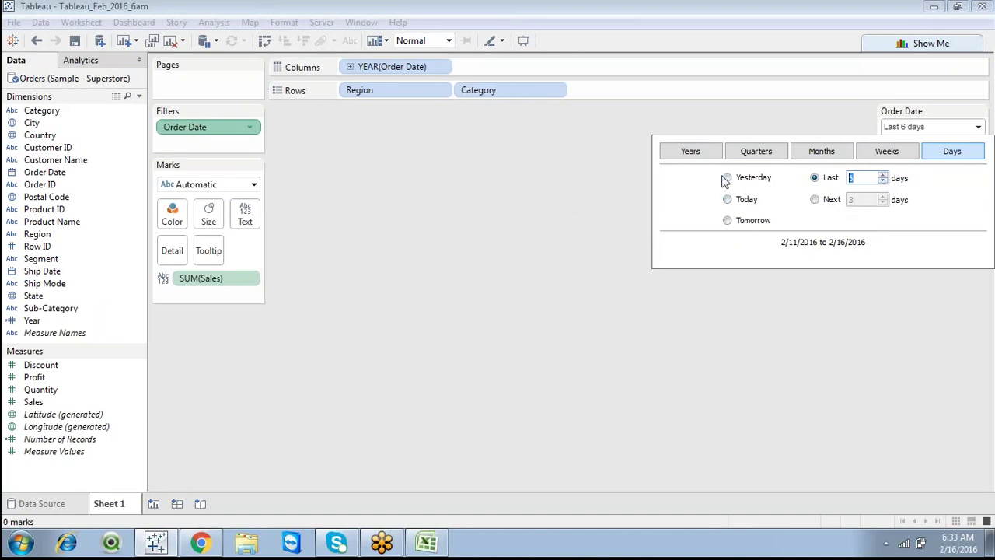
pyautogui.click(704, 155)
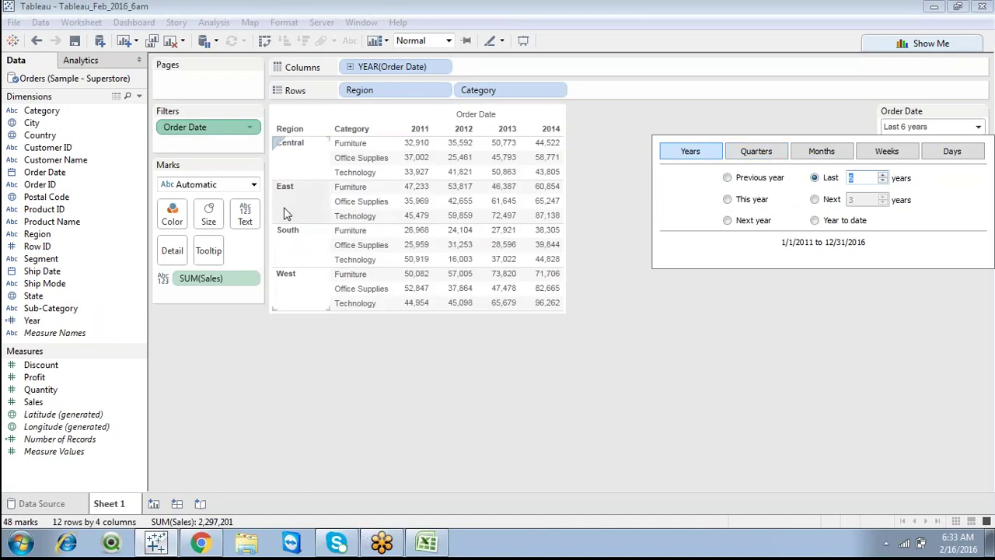
# Edit the Order Date filter to anchor it relative to 2/16/2014 and restrict it to the anchor year.
pyautogui.rightClick(199, 130)
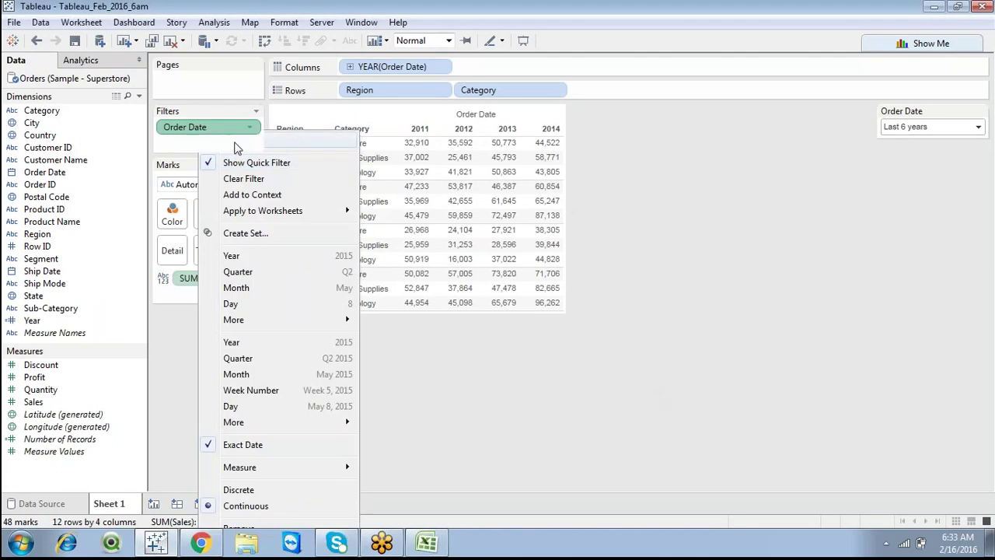
pyautogui.click(236, 140)
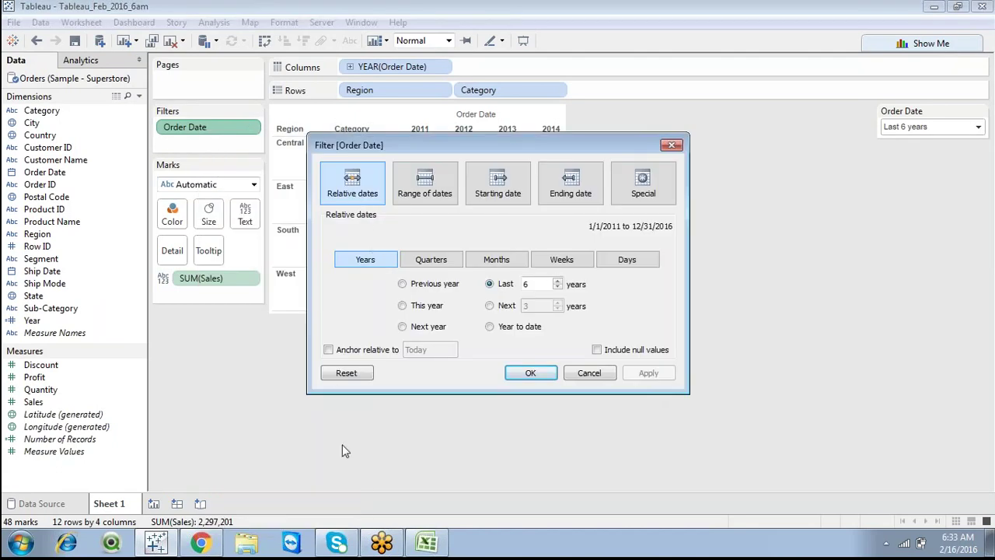
pyautogui.click(328, 351)
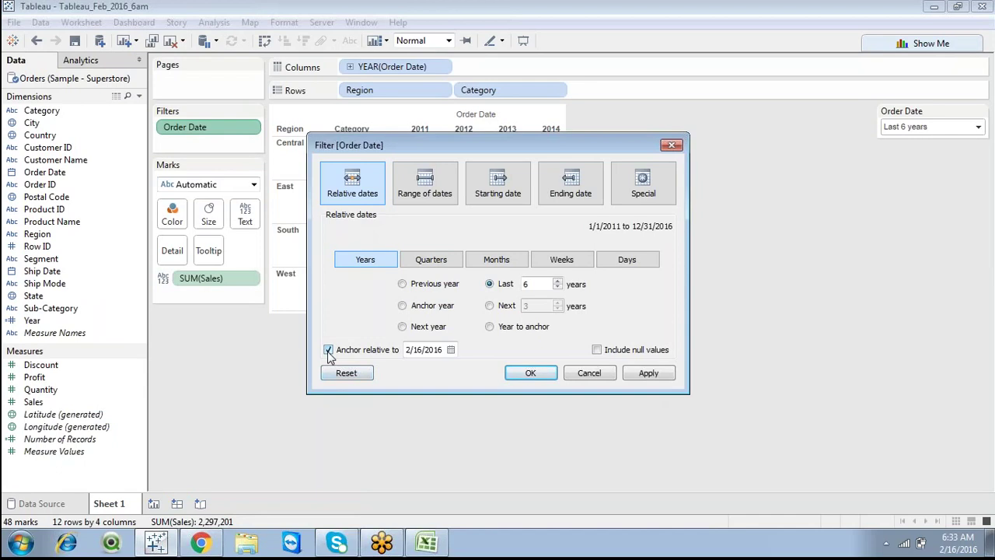
pyautogui.click(447, 350)
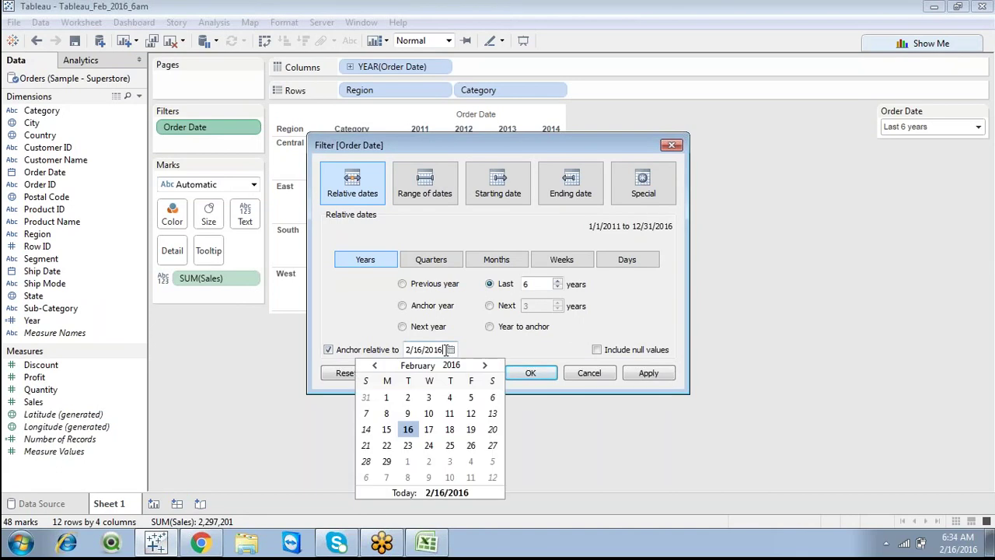
pyautogui.write('4')
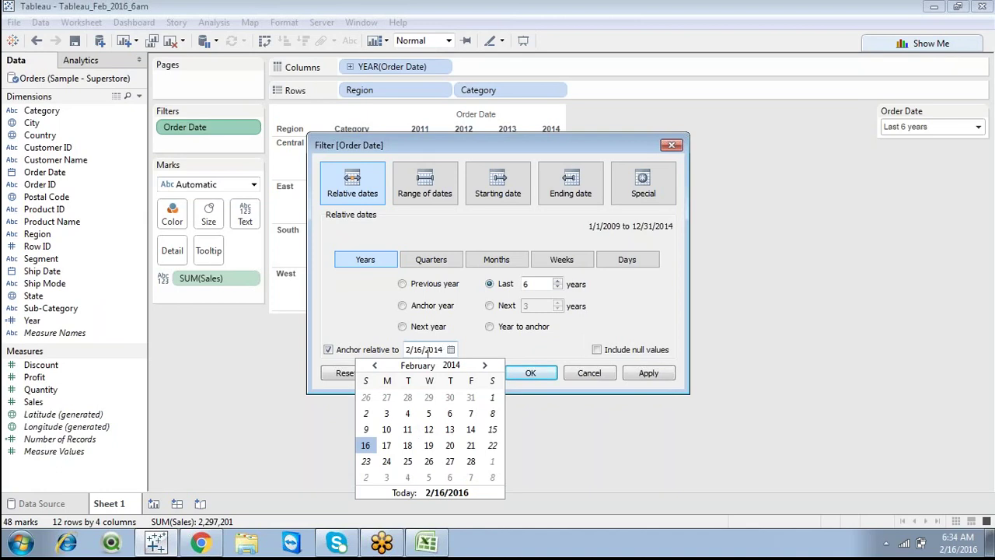
pyautogui.click(453, 358)
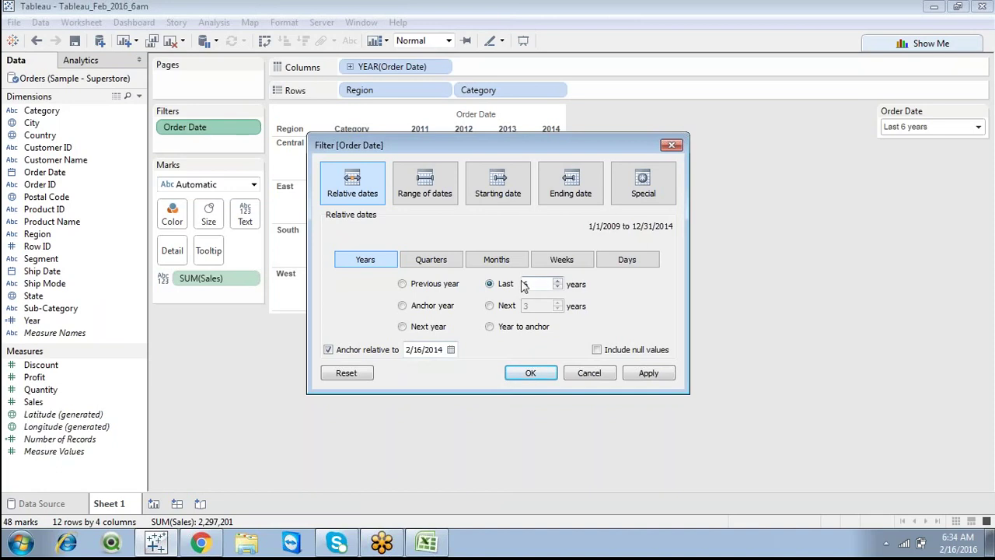
pyautogui.click(403, 306)
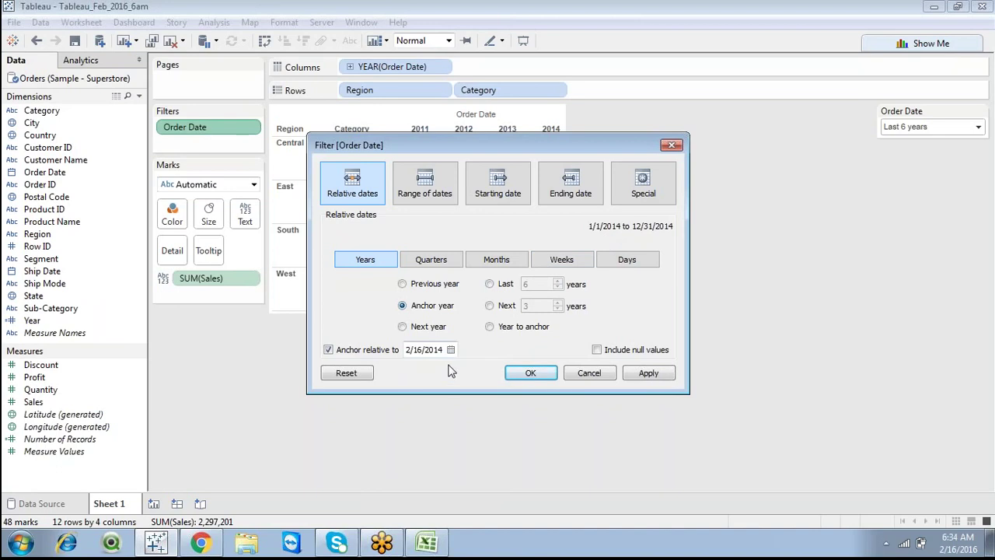
pyautogui.click(548, 376)
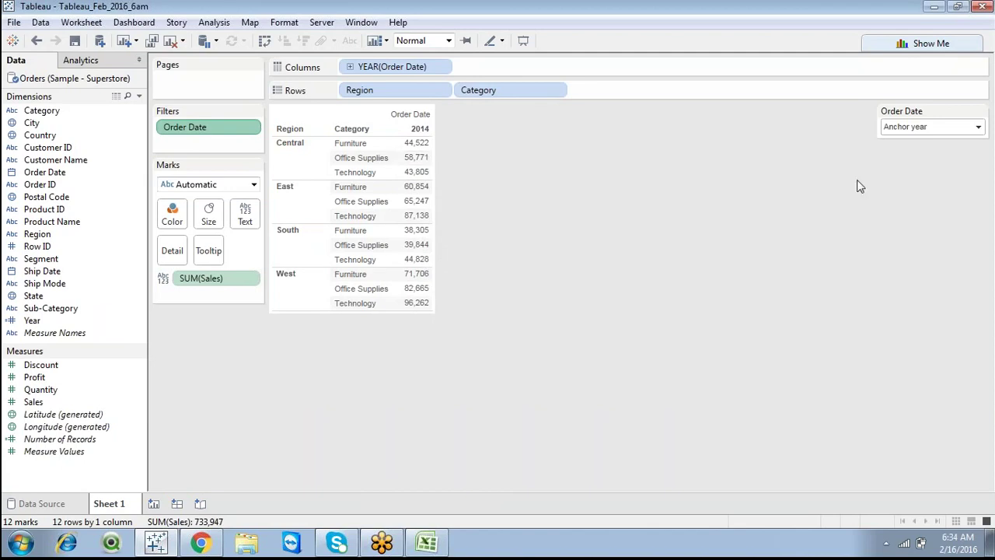
# Try the Order Date quick filter with the anchor quarter, month and week, return it to years, and set it to the last 3 years.
pyautogui.click(906, 131)
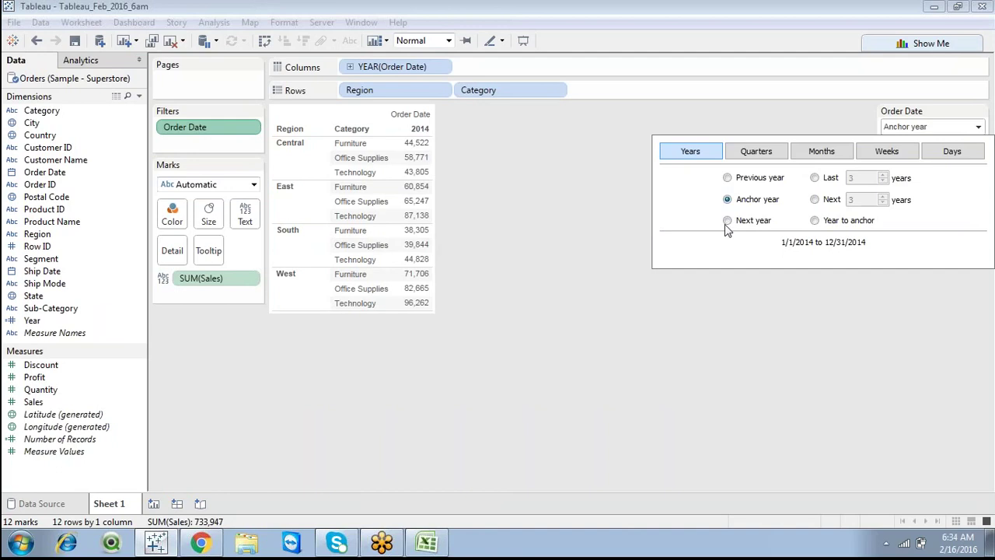
pyautogui.click(756, 152)
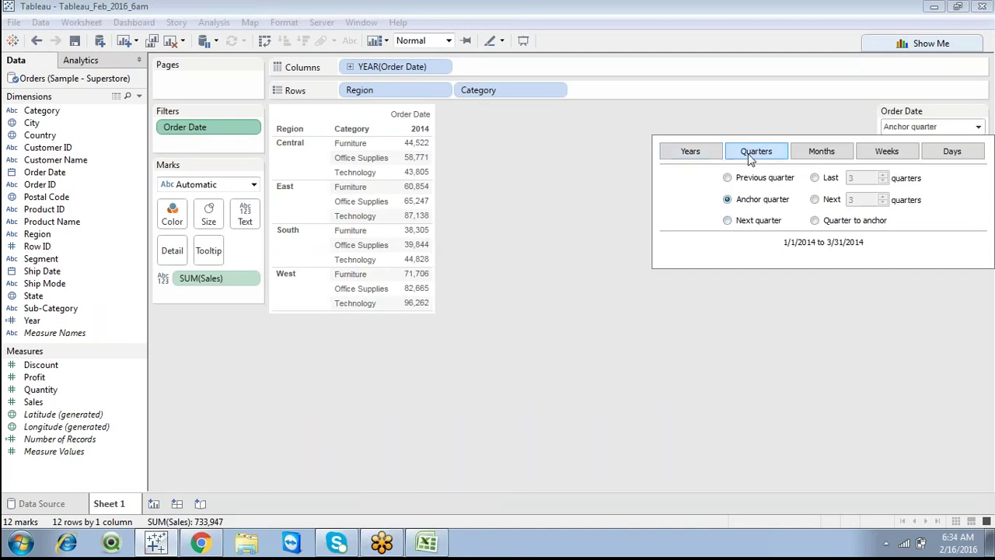
pyautogui.click(812, 154)
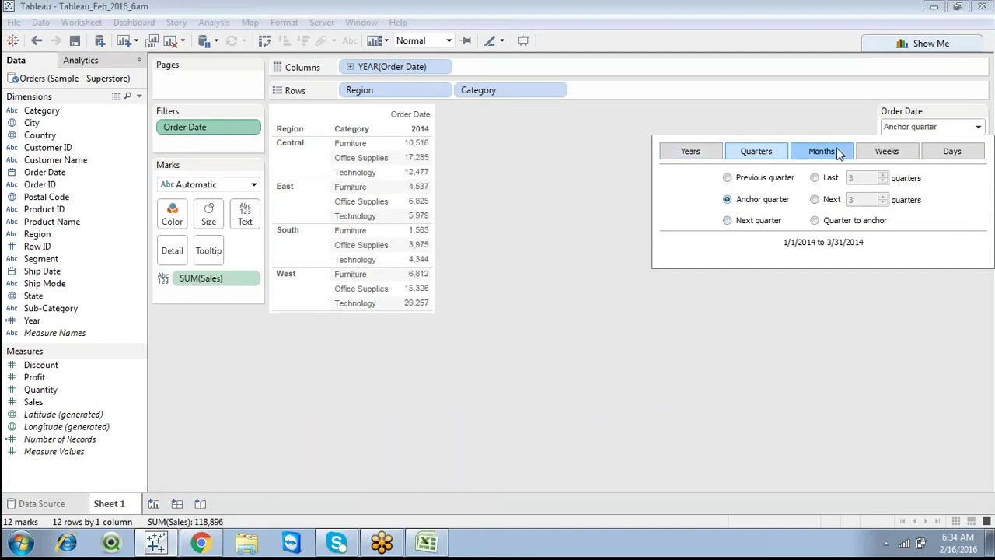
pyautogui.click(883, 153)
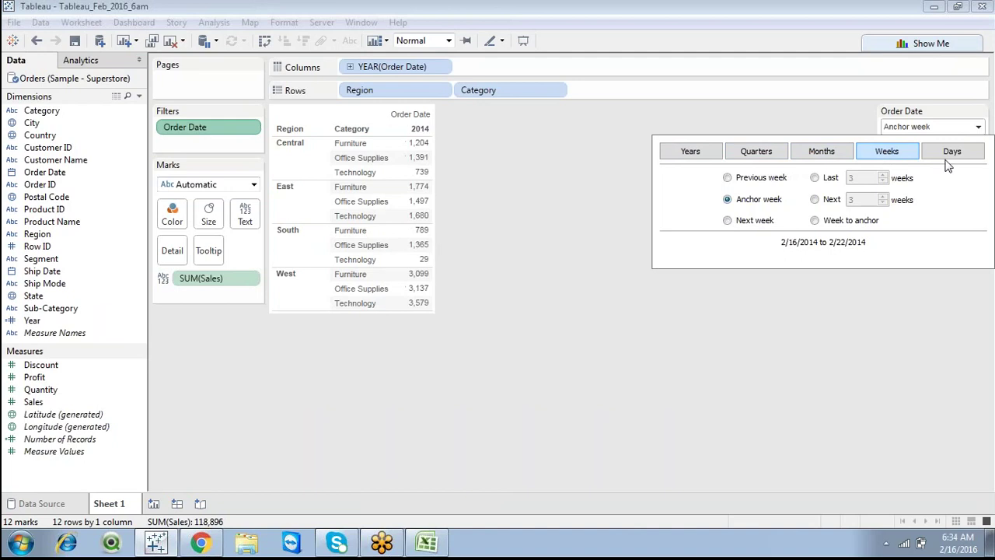
pyautogui.click(710, 155)
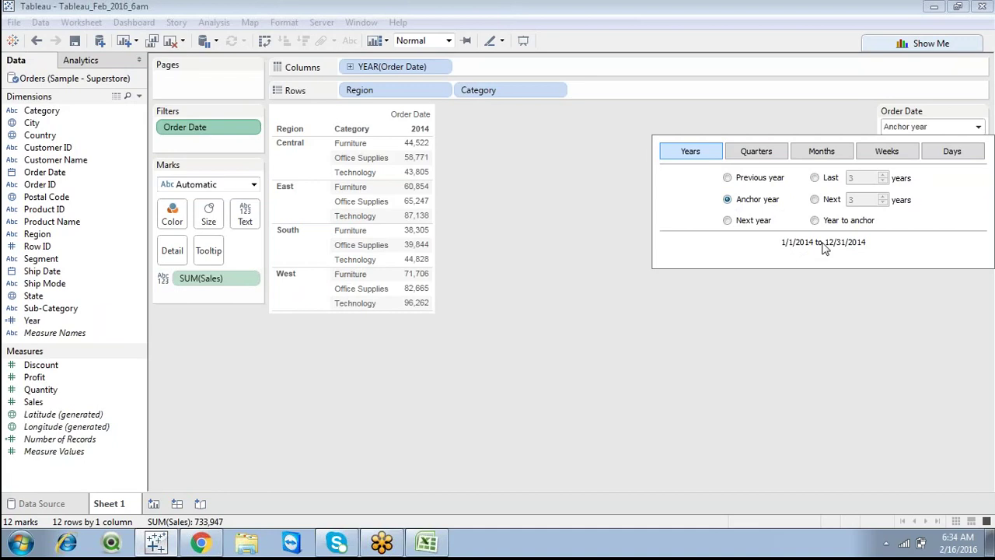
pyautogui.click(742, 179)
pyautogui.click(813, 177)
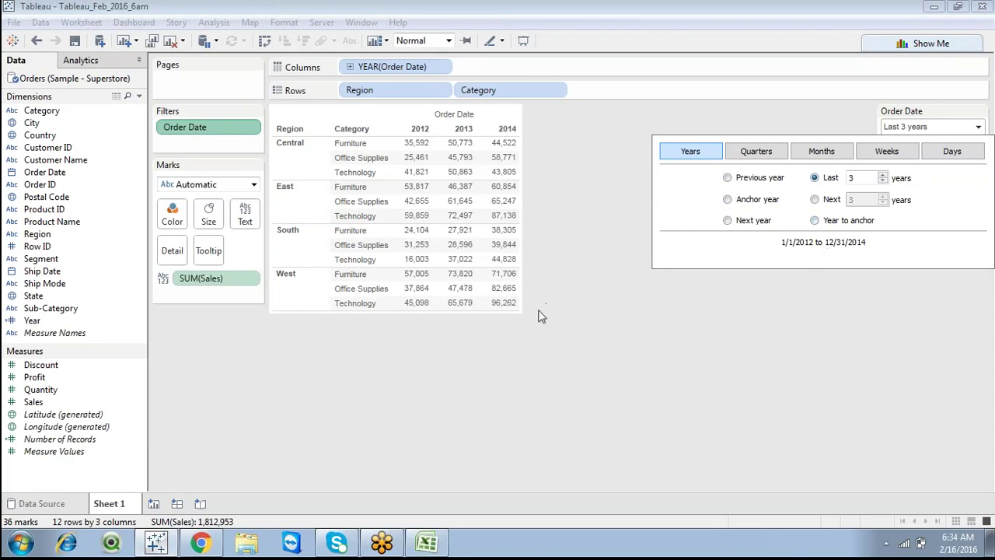
# Review the anchor date in the Order Date filter settings and close them without making changes.
pyautogui.click(248, 127)
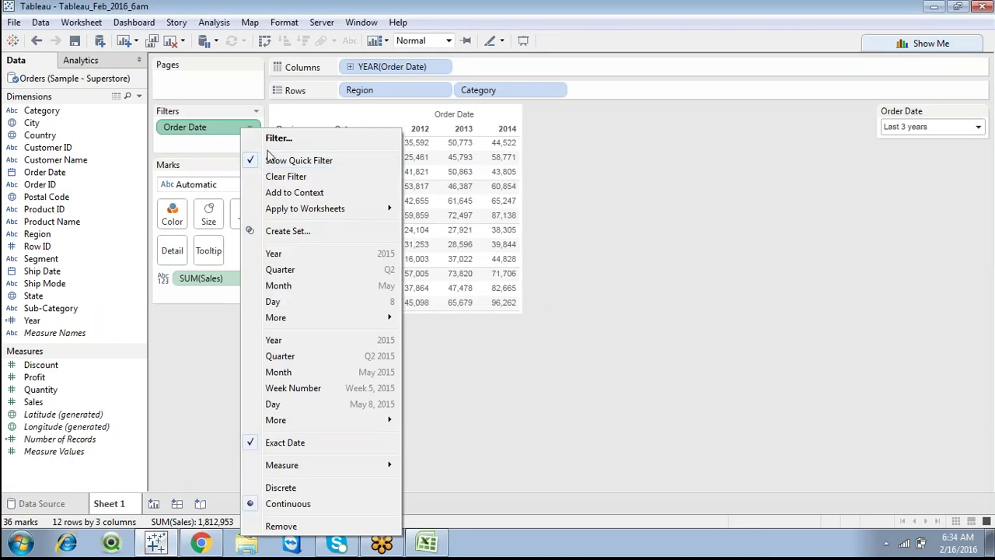
pyautogui.click(276, 139)
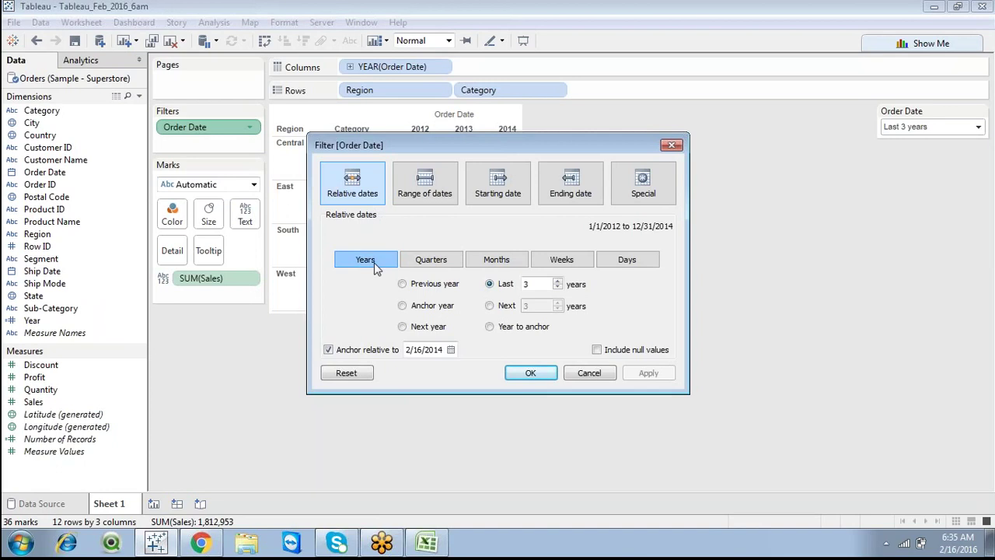
pyautogui.click(444, 349)
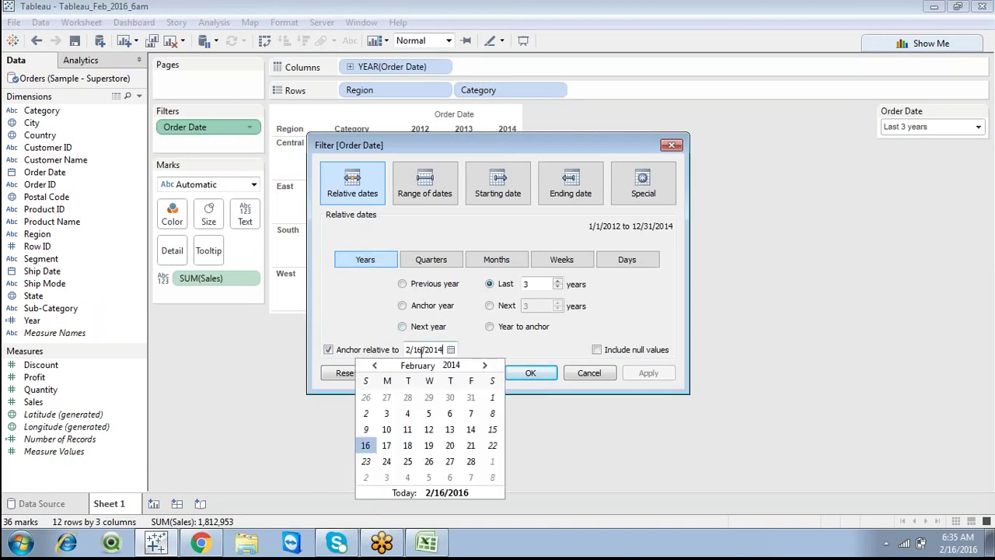
pyautogui.click(590, 374)
pyautogui.click(590, 374)
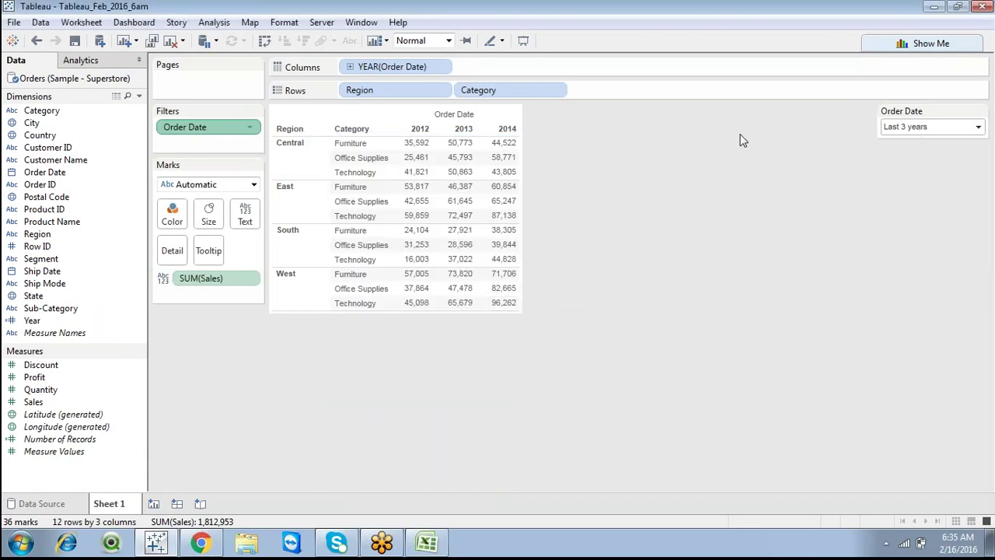
# Break the table's columns down by month of Order Date and color the marks by Category.
pyautogui.click(441, 67)
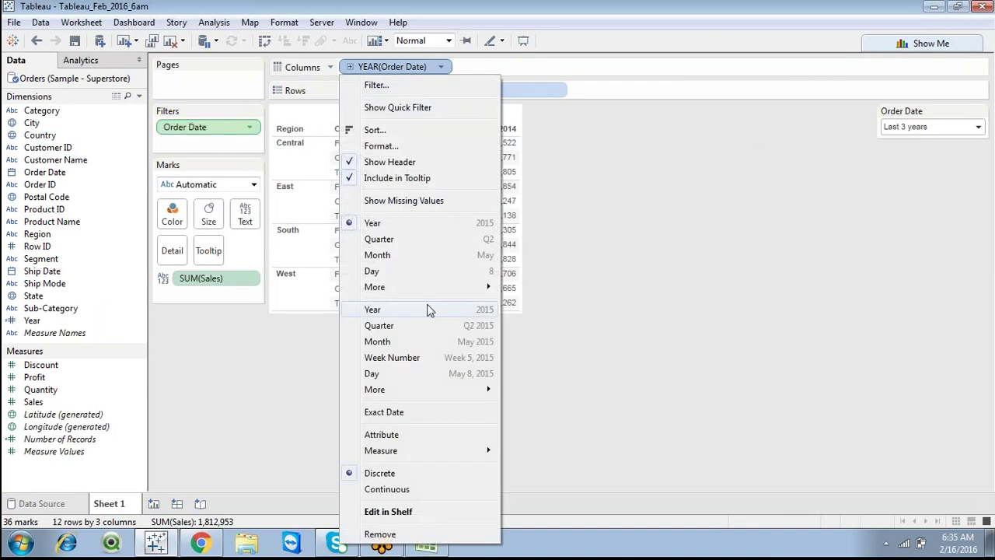
pyautogui.click(419, 256)
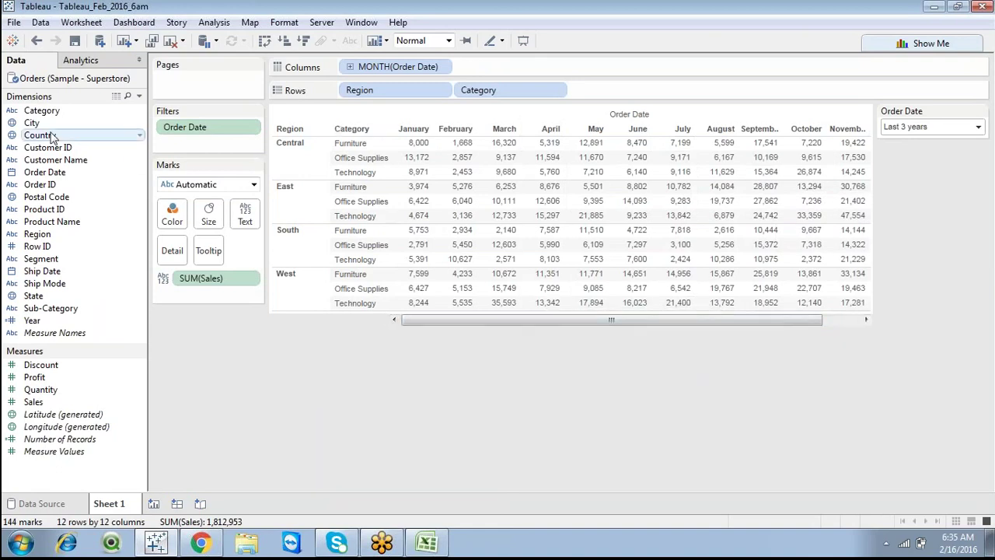
pyautogui.moveTo(42, 114); pyautogui.dragTo(172, 214)
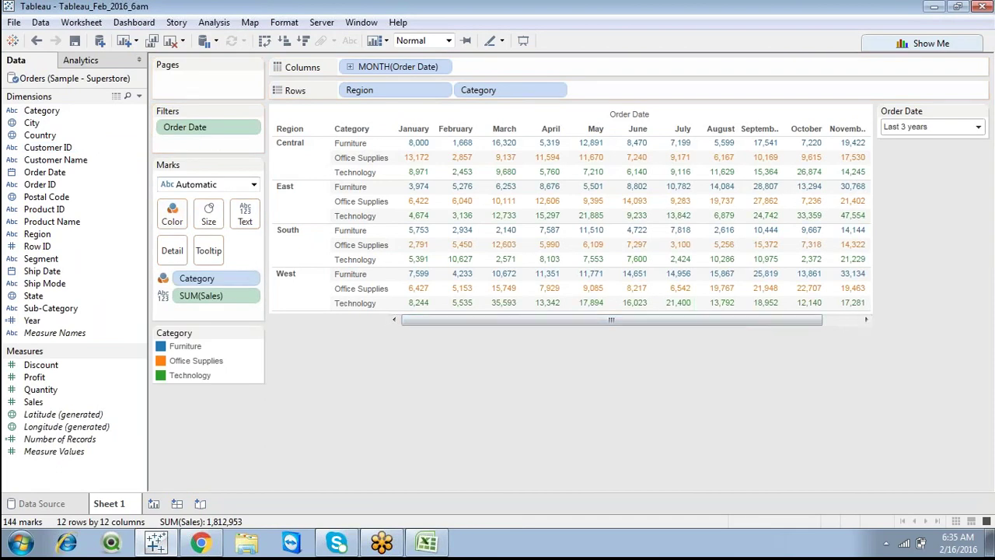
# Switch the Order Date quick filter to months and restrict it to the anchor month.
pyautogui.click(925, 131)
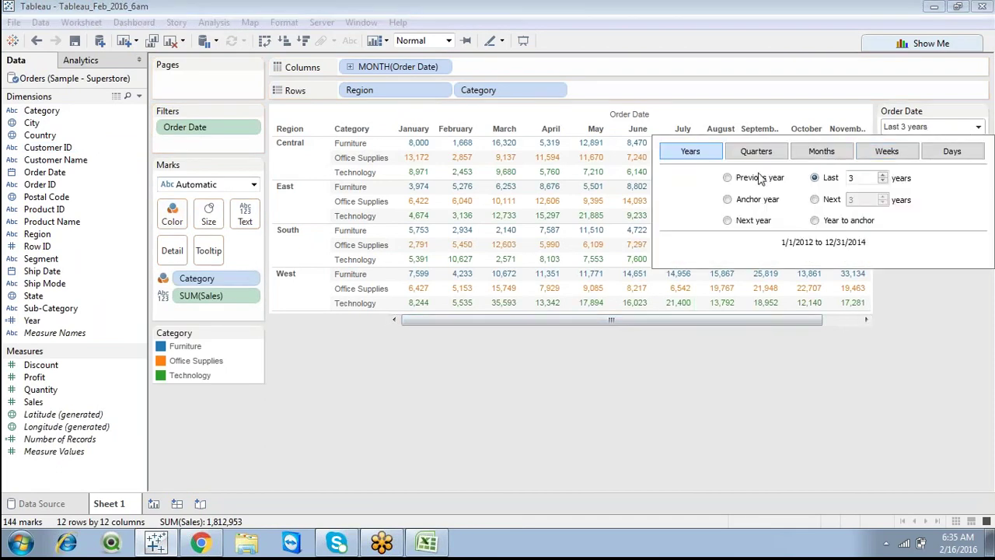
pyautogui.click(810, 152)
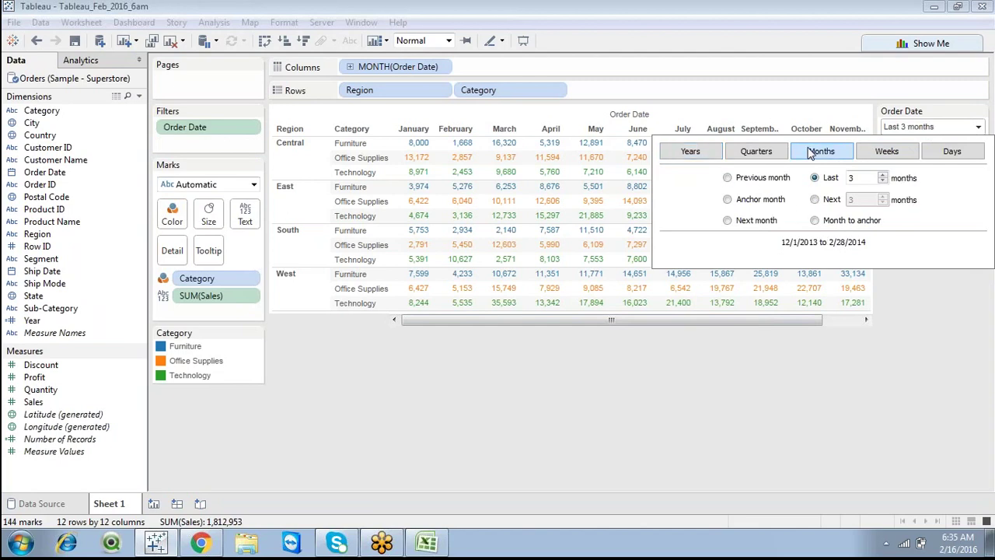
pyautogui.click(726, 200)
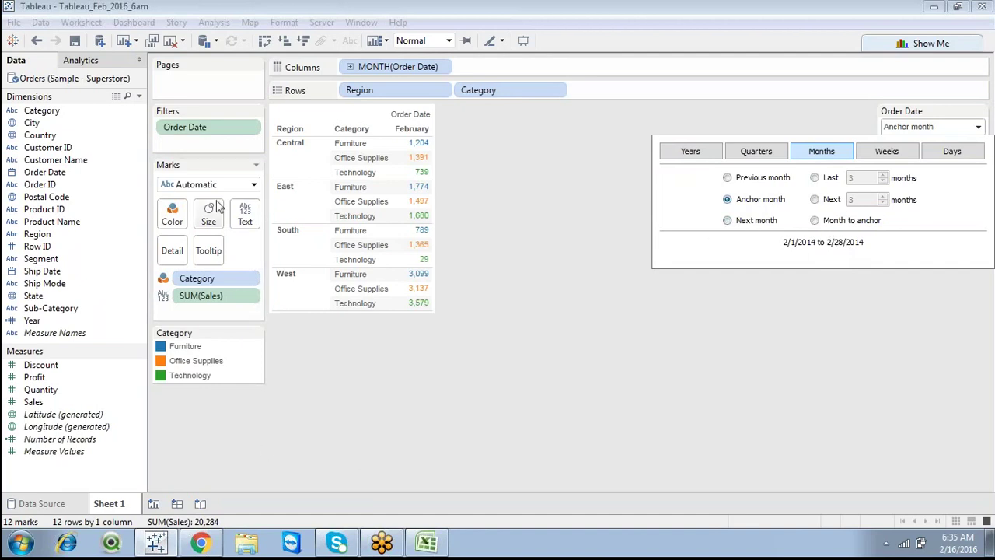
# Edit the Order Date filter to anchor it relative to 12/31/2014 and apply the change.
pyautogui.rightClick(207, 130)
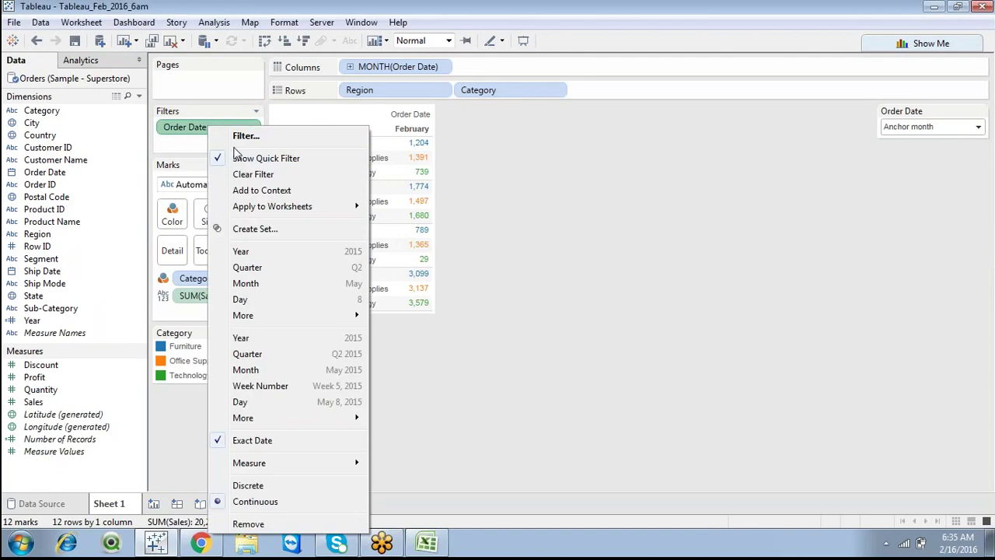
pyautogui.click(242, 136)
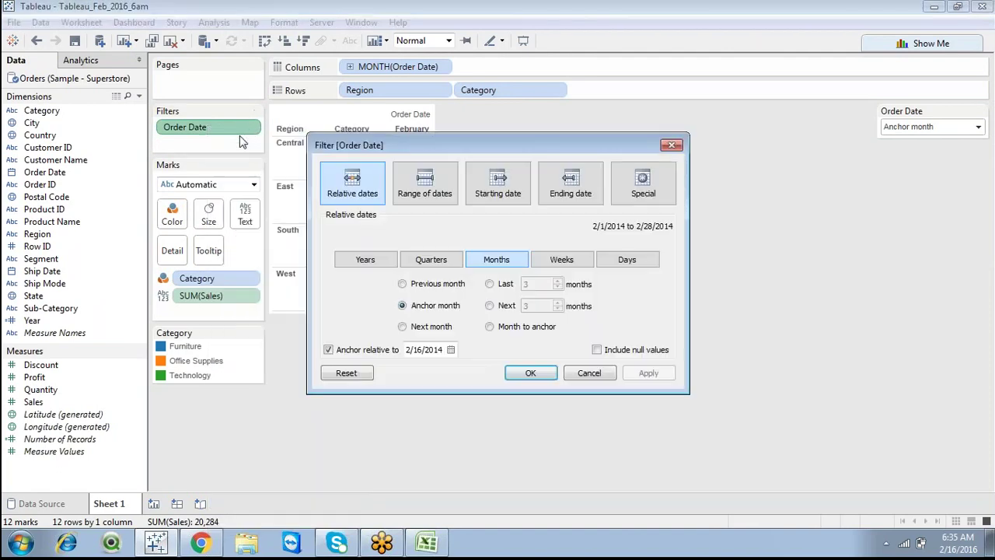
pyautogui.click(424, 350)
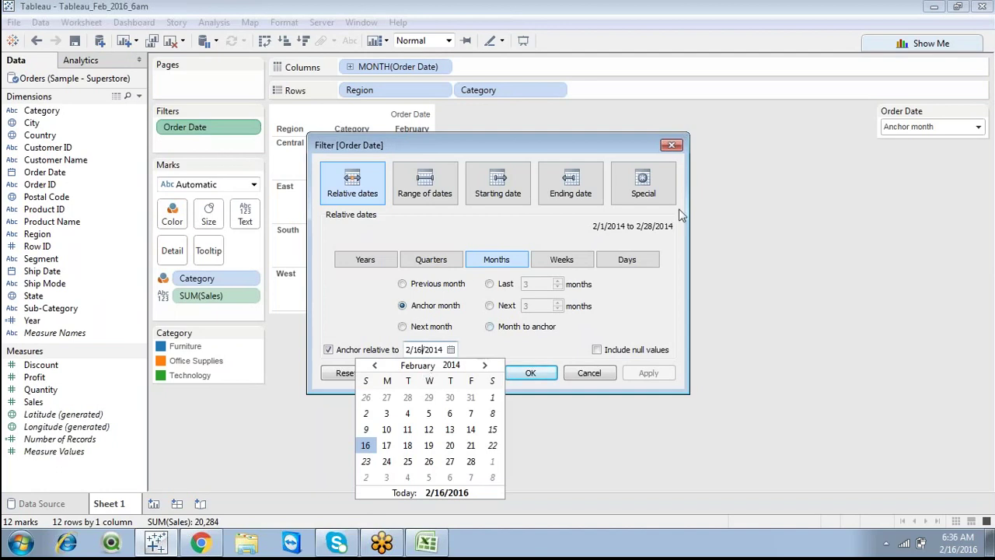
pyautogui.moveTo(618, 151); pyautogui.dragTo(720, 221)
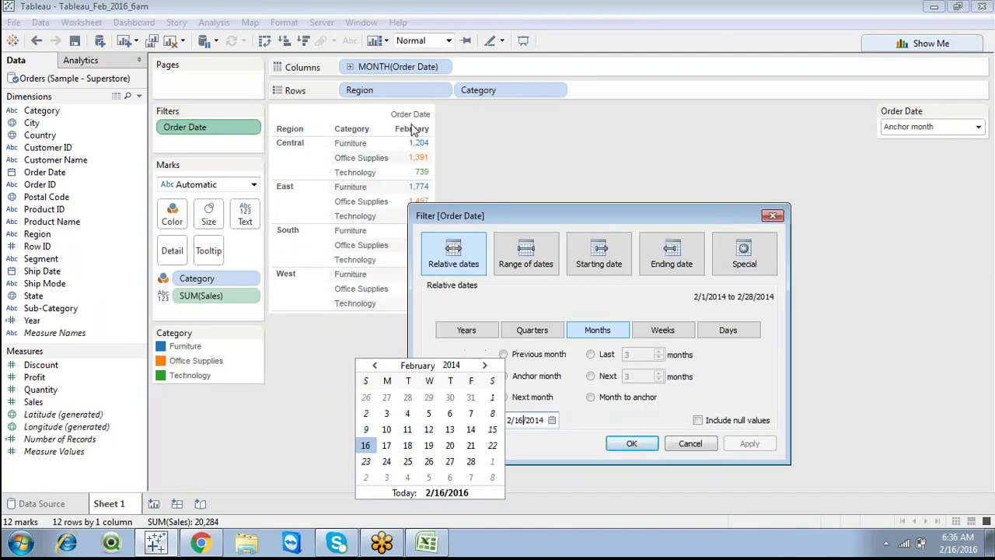
pyautogui.moveTo(576, 217); pyautogui.dragTo(607, 135)
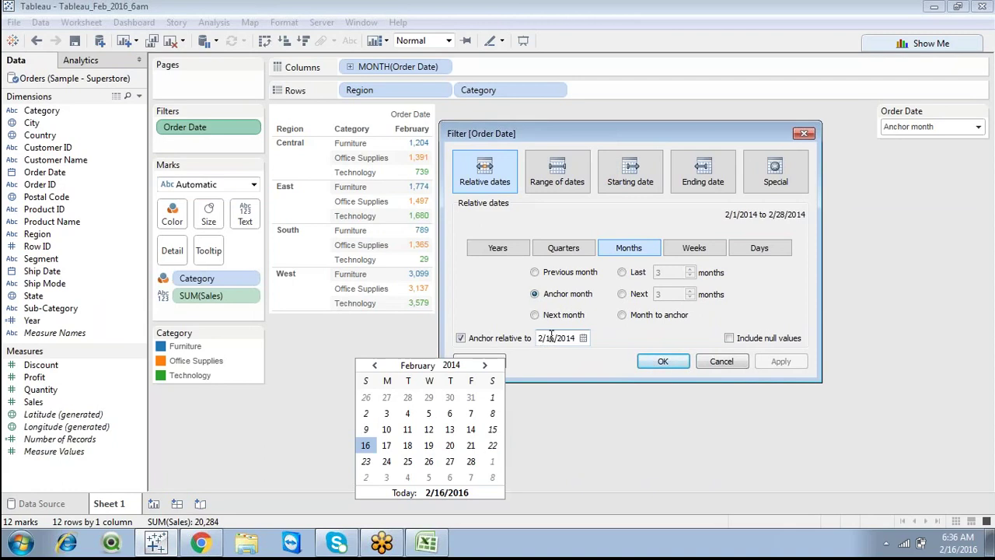
pyautogui.press('BackSpace')
pyautogui.write('12')
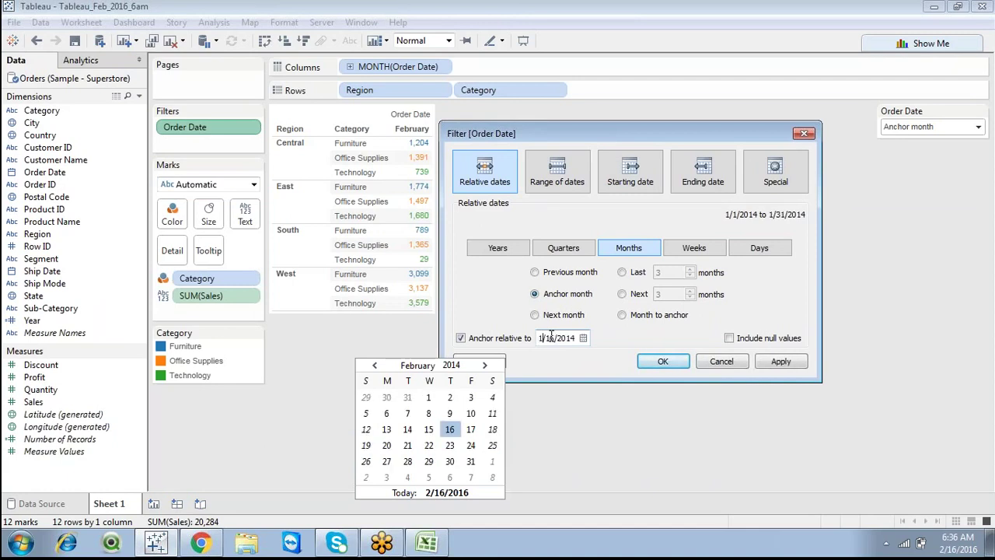
pyautogui.write('01')
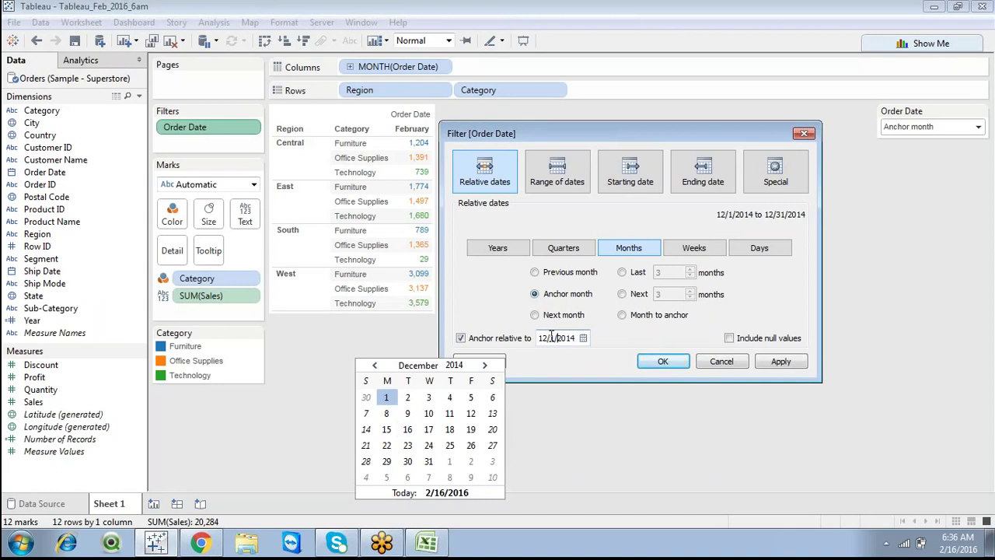
pyautogui.write('31')
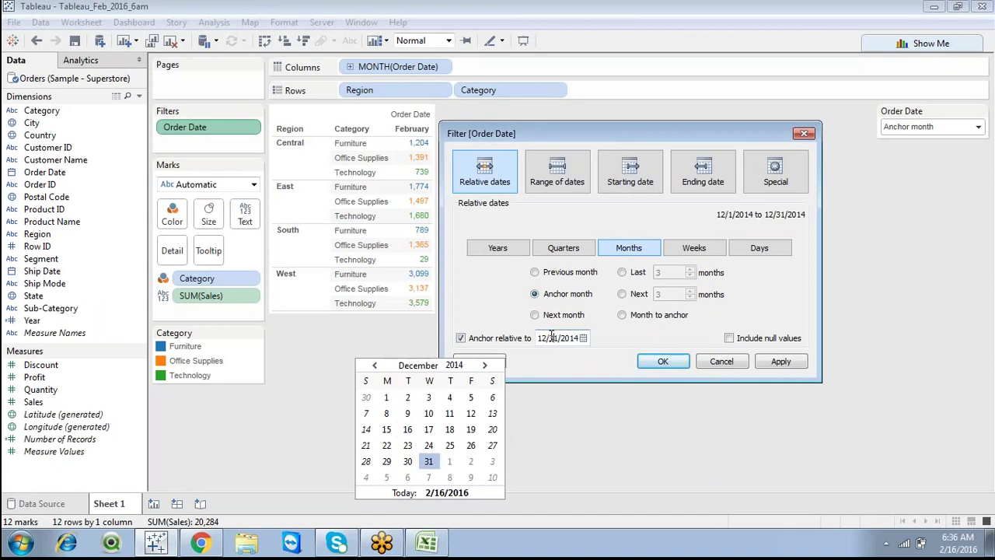
pyautogui.click(775, 365)
pyautogui.click(669, 364)
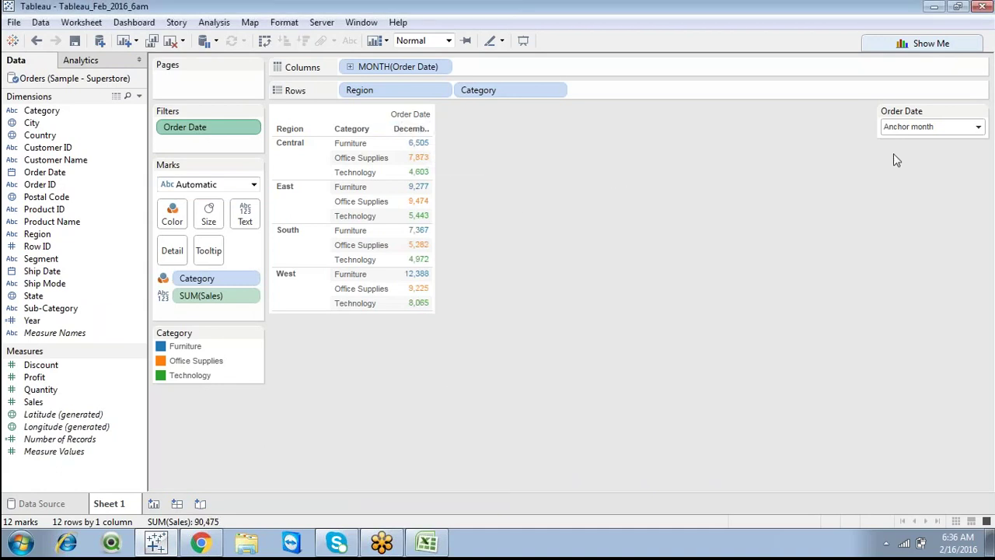
# Try the previous month in the Order Date quick filter and set it to the last 3 months.
pyautogui.click(941, 127)
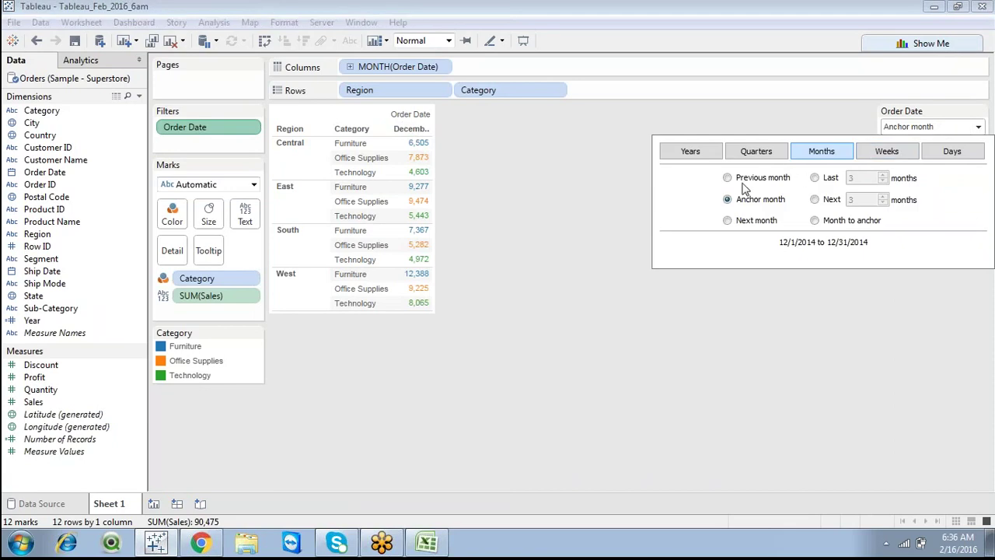
pyautogui.click(728, 178)
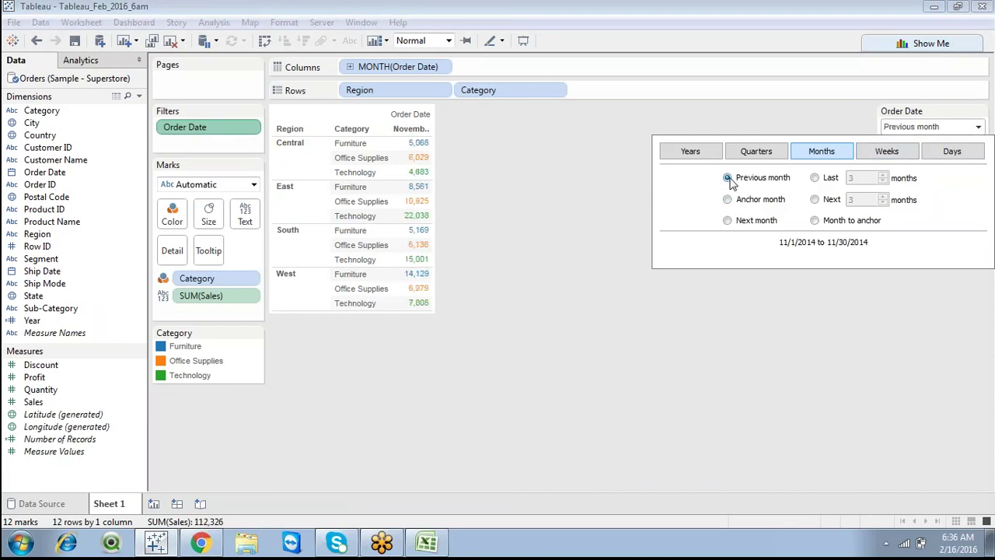
pyautogui.click(822, 182)
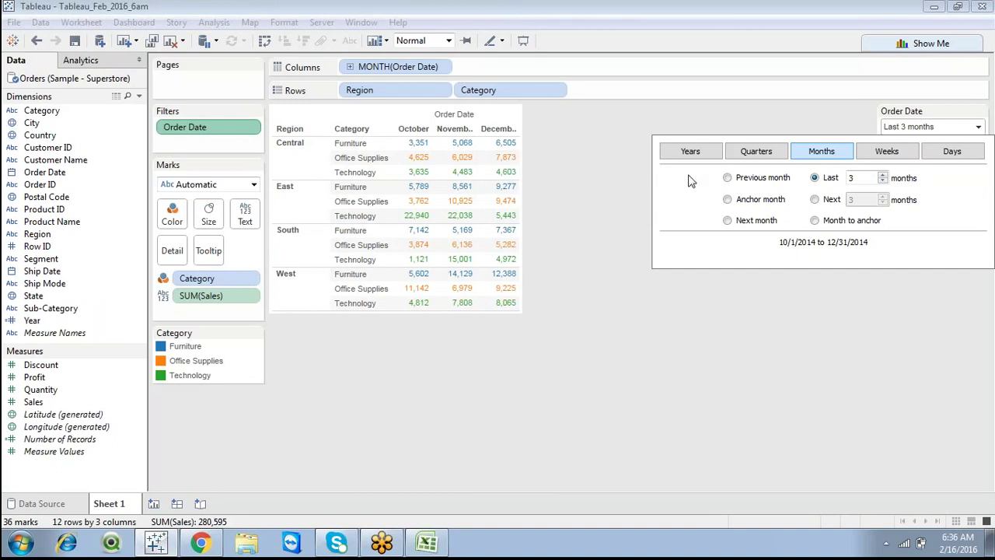
pyautogui.click(835, 127)
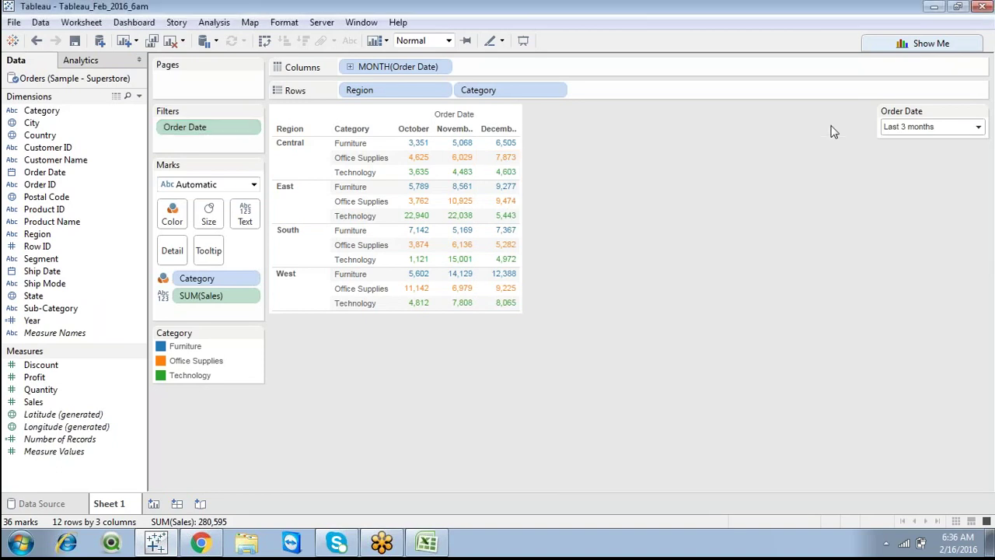
# Switch the Order Date quick filter to weeks, compare the last 3 and next 3 weeks, and select the anchor week.
pyautogui.click(916, 130)
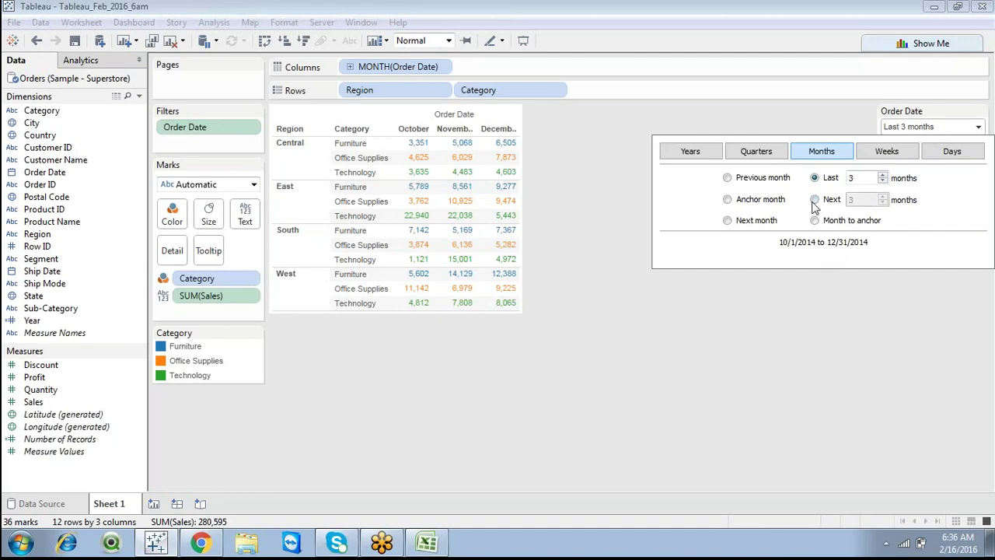
pyautogui.click(904, 154)
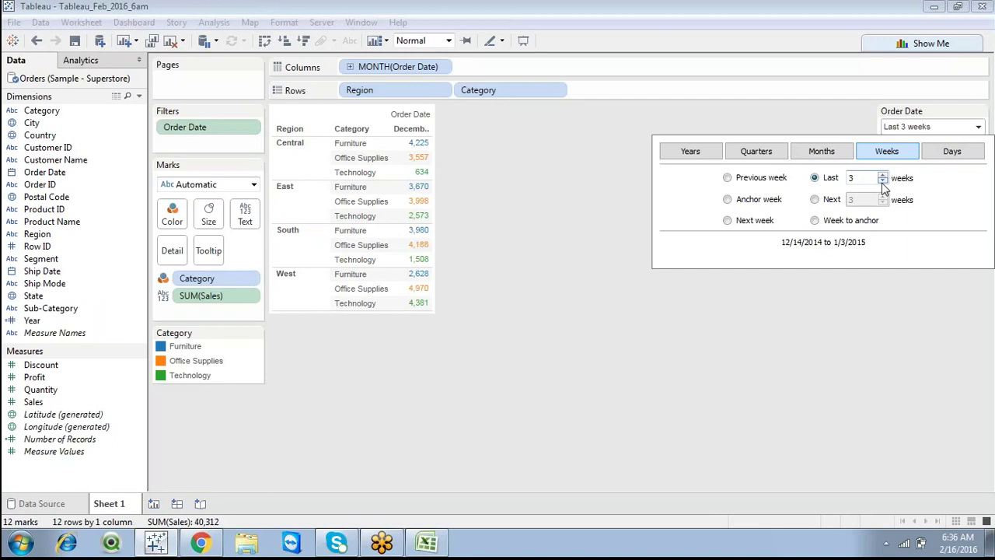
pyautogui.moveTo(421, 146)
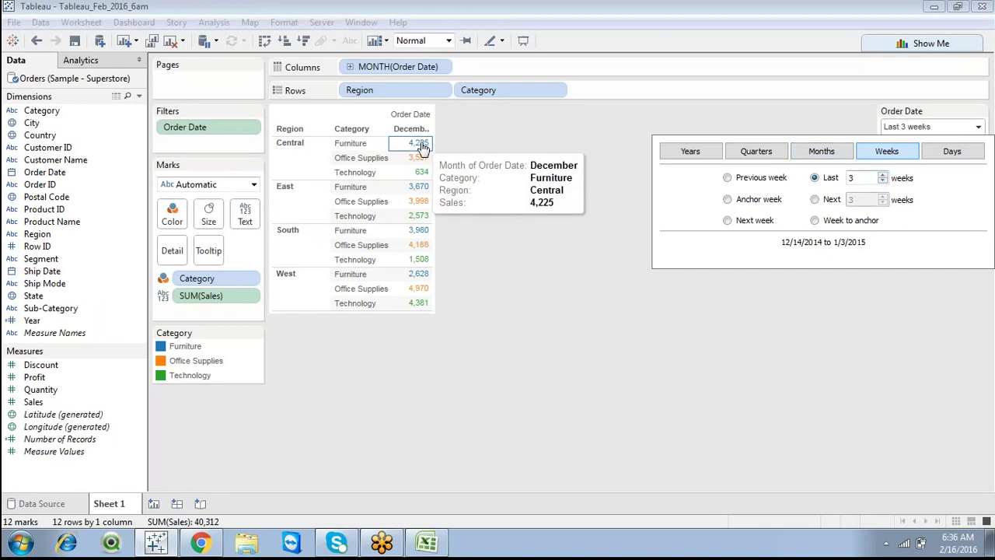
pyautogui.click(814, 201)
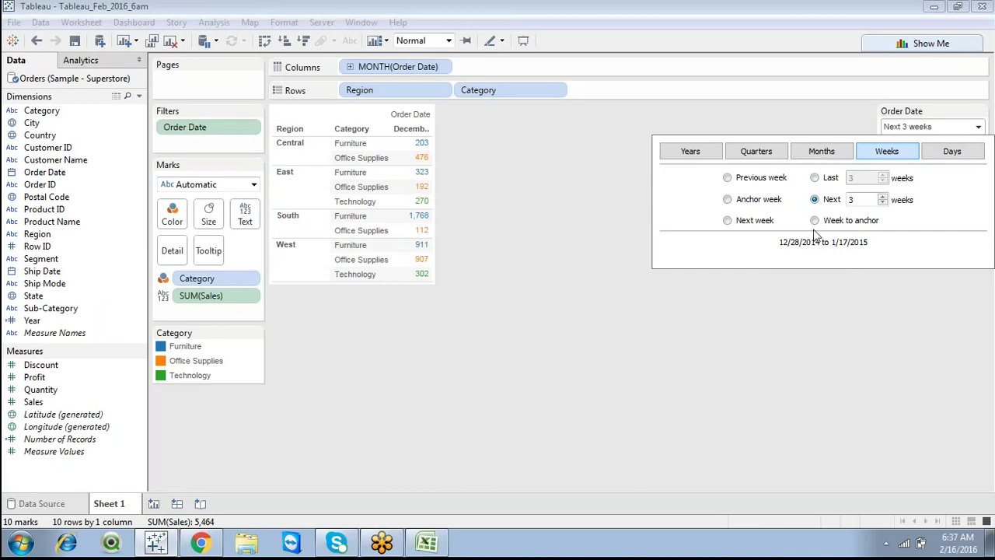
pyautogui.click(815, 181)
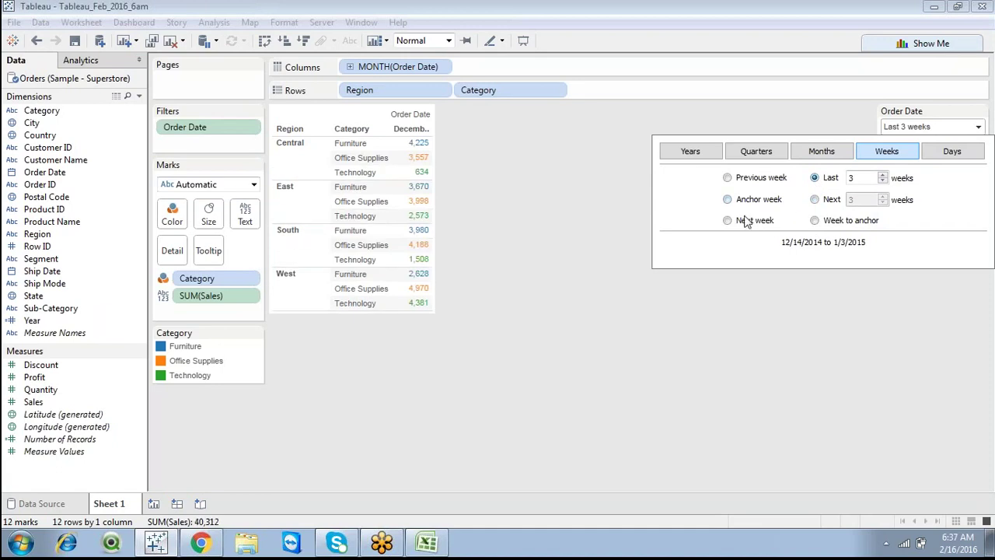
pyautogui.click(728, 200)
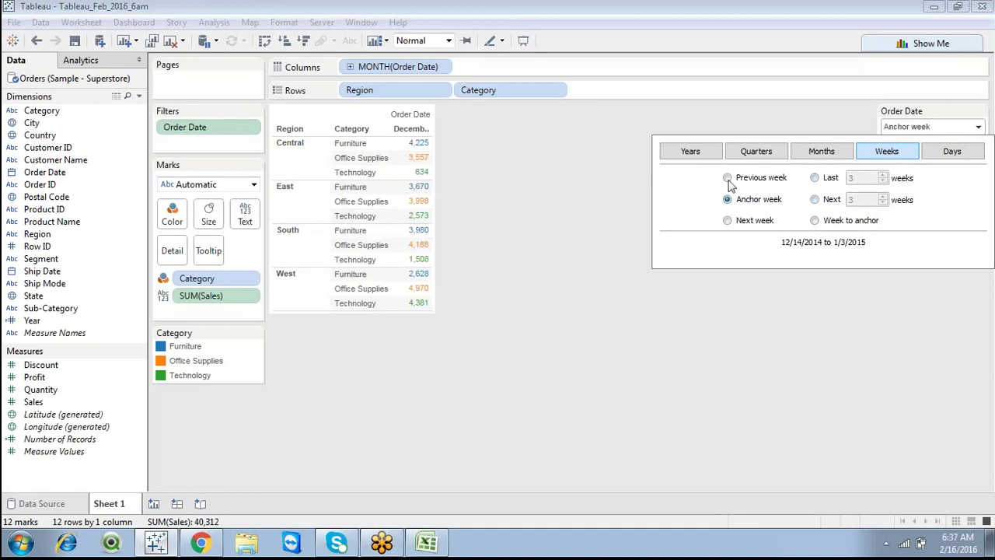
# Compare the anchor year, quarter, month and week in the Order Date quick filter, and leave it on the anchor year.
pyautogui.click(691, 151)
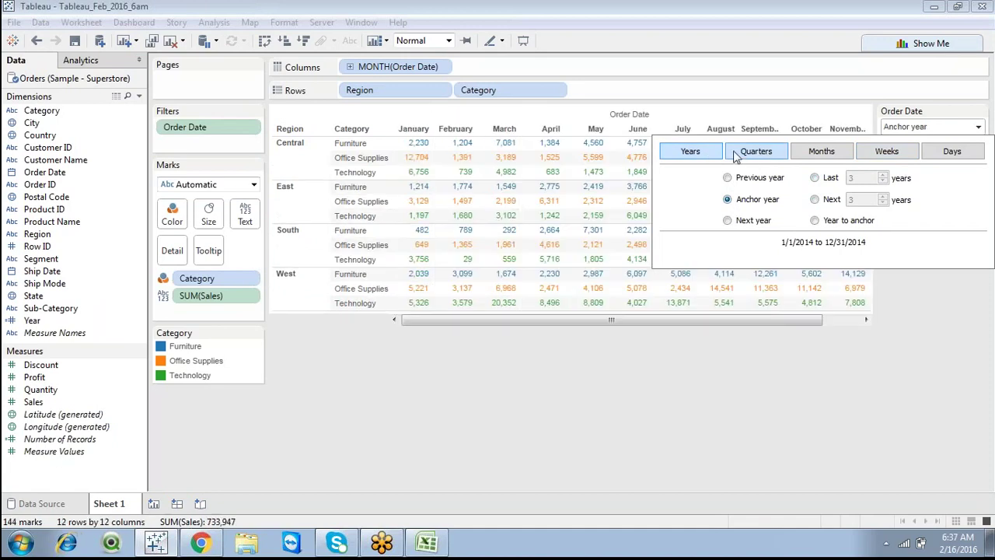
pyautogui.click(741, 154)
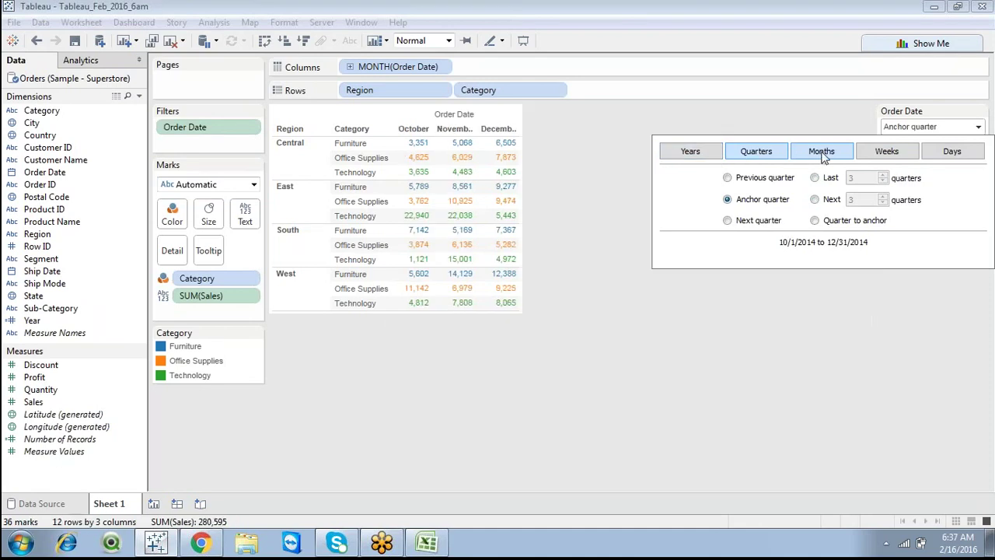
pyautogui.click(823, 155)
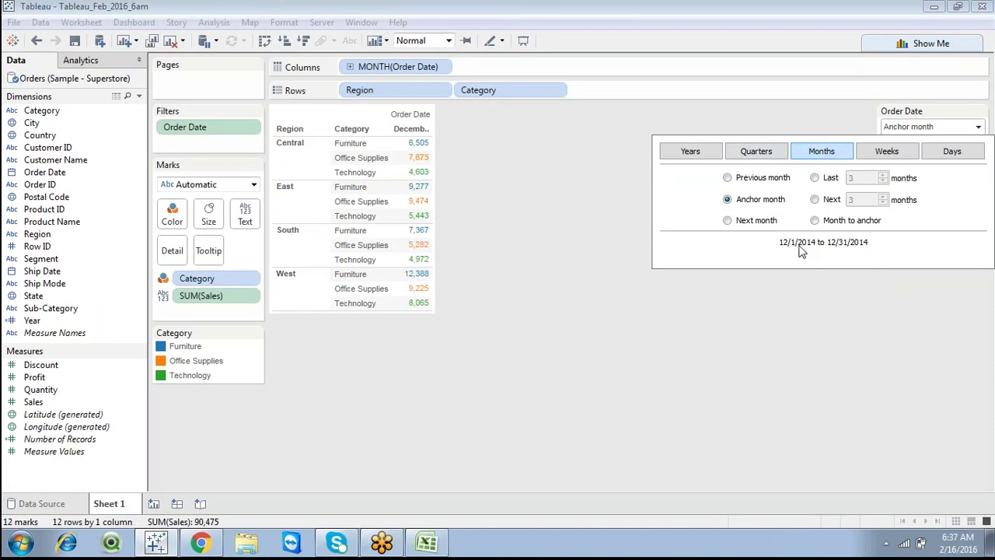
pyautogui.click(870, 154)
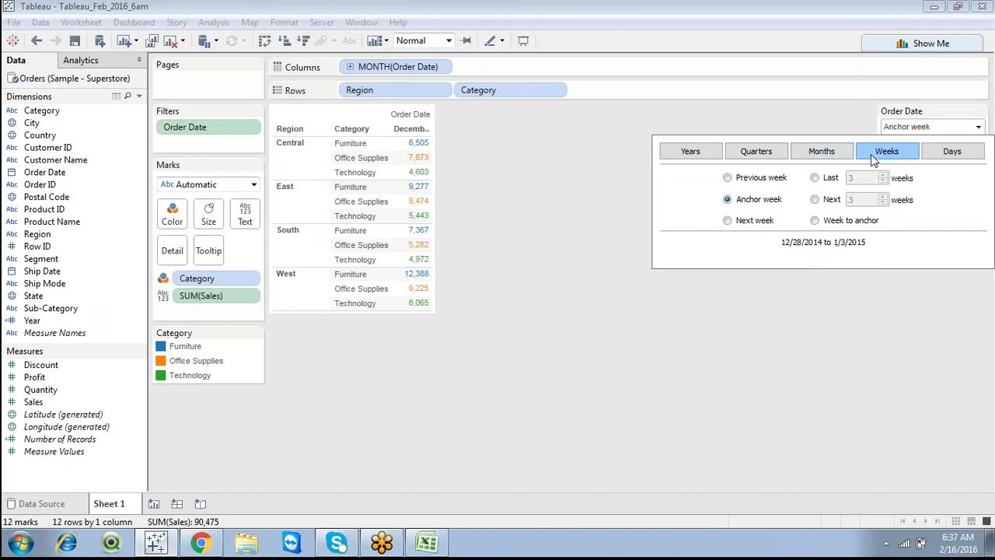
pyautogui.click(690, 152)
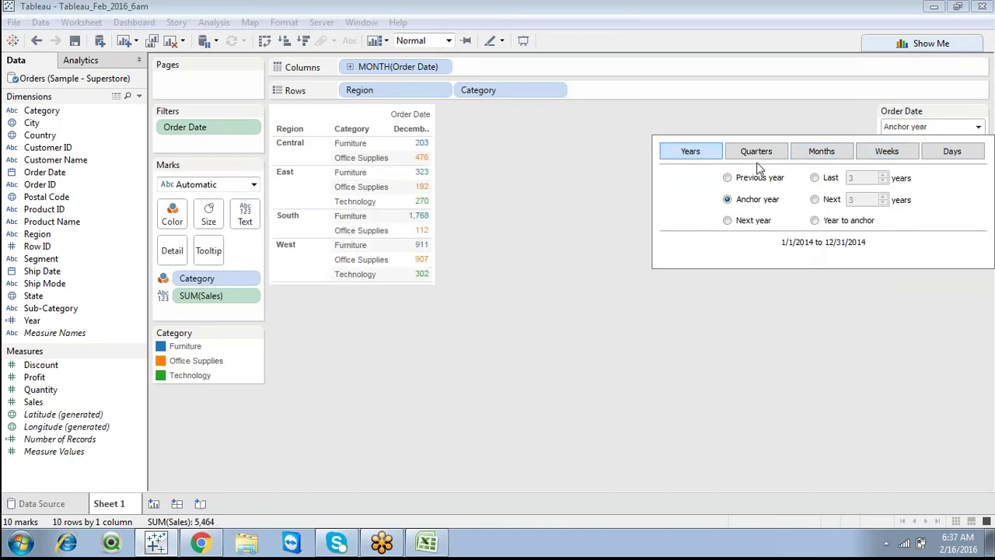
pyautogui.click(750, 153)
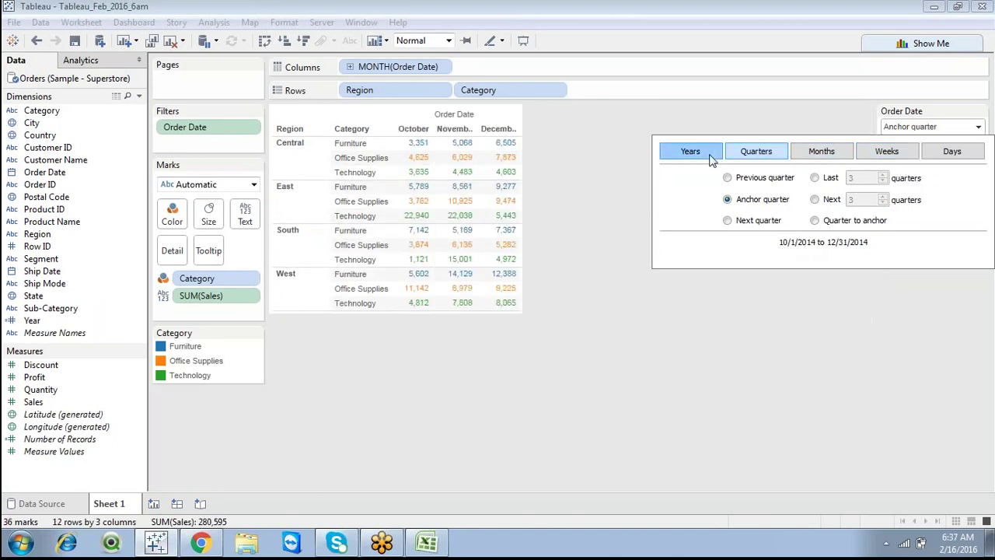
pyautogui.click(691, 152)
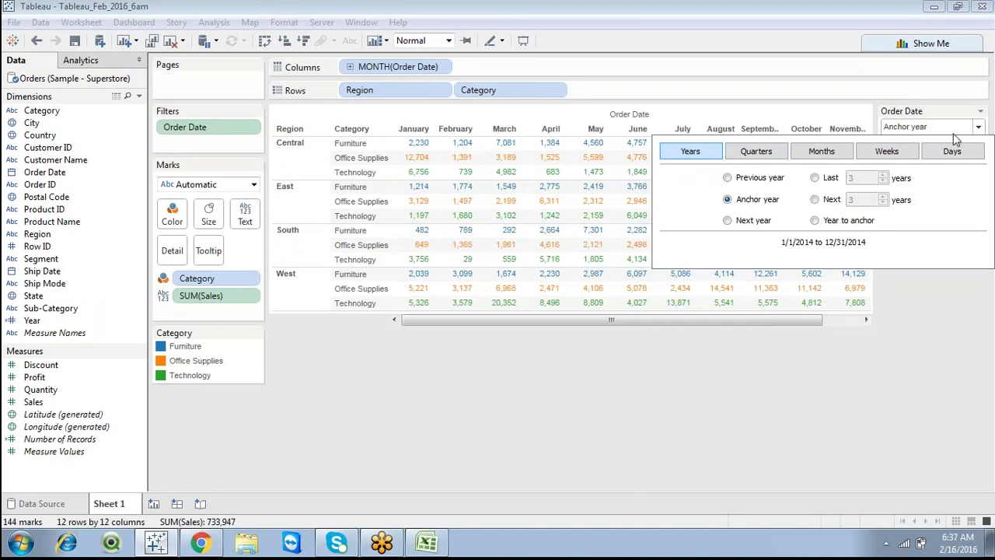
pyautogui.click(979, 129)
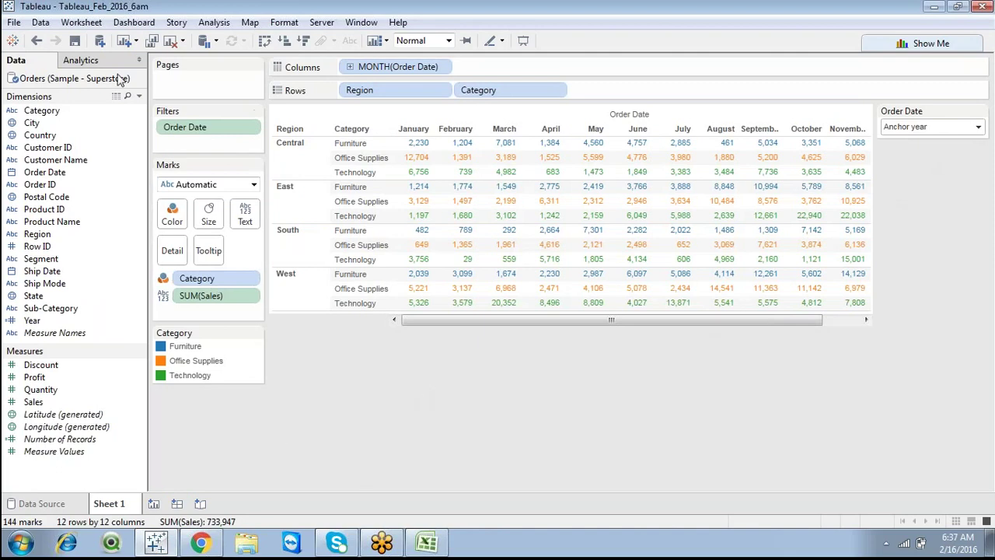
# Add a new worksheet and build a table of Sales by Sub-Category, with Sub-Category in rows.
pyautogui.click(154, 504)
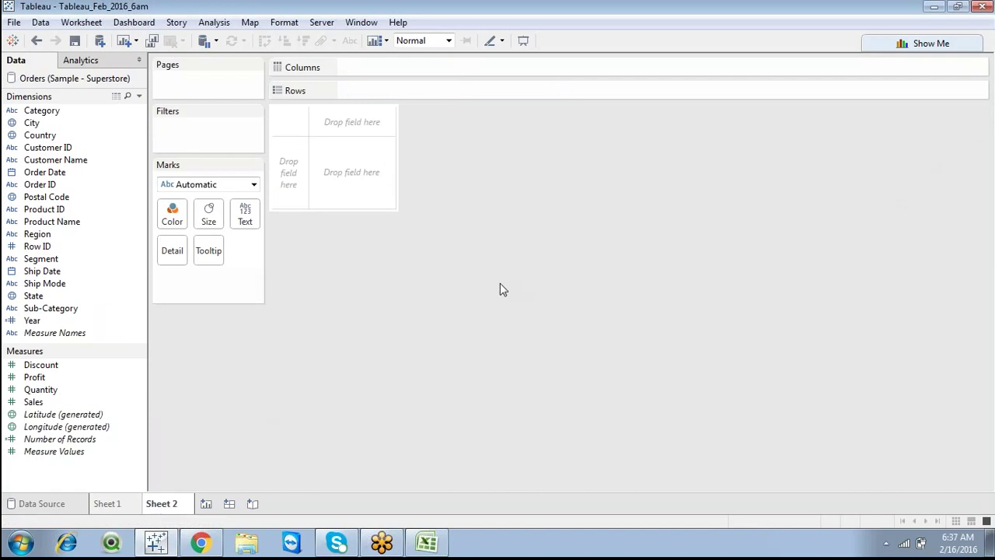
pyautogui.click(751, 555)
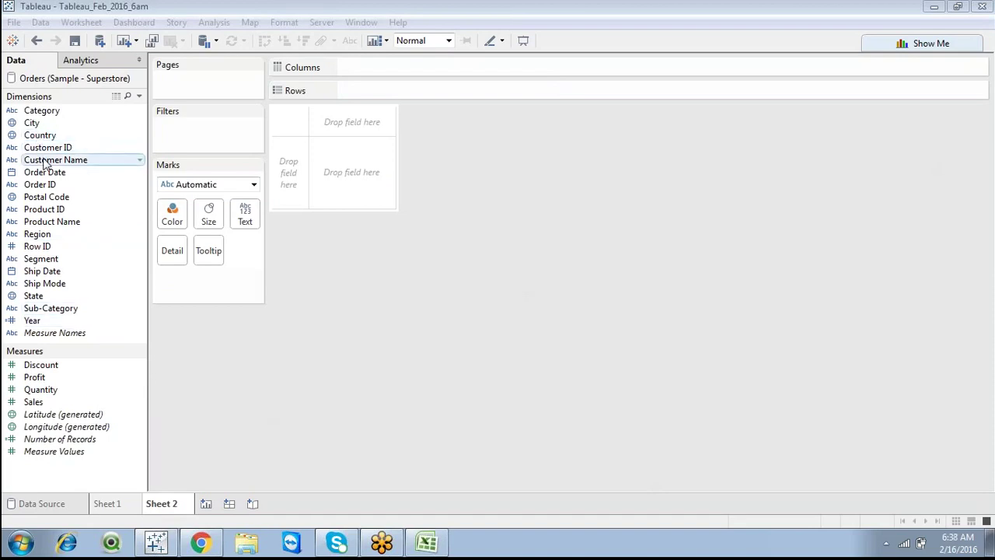
pyautogui.moveTo(50, 172); pyautogui.dragTo(190, 126)
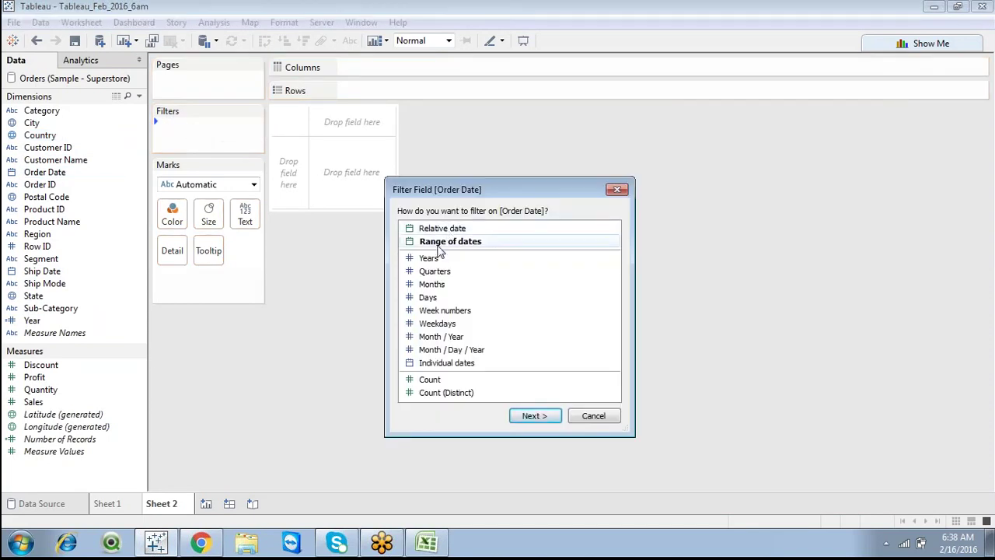
pyautogui.click(593, 417)
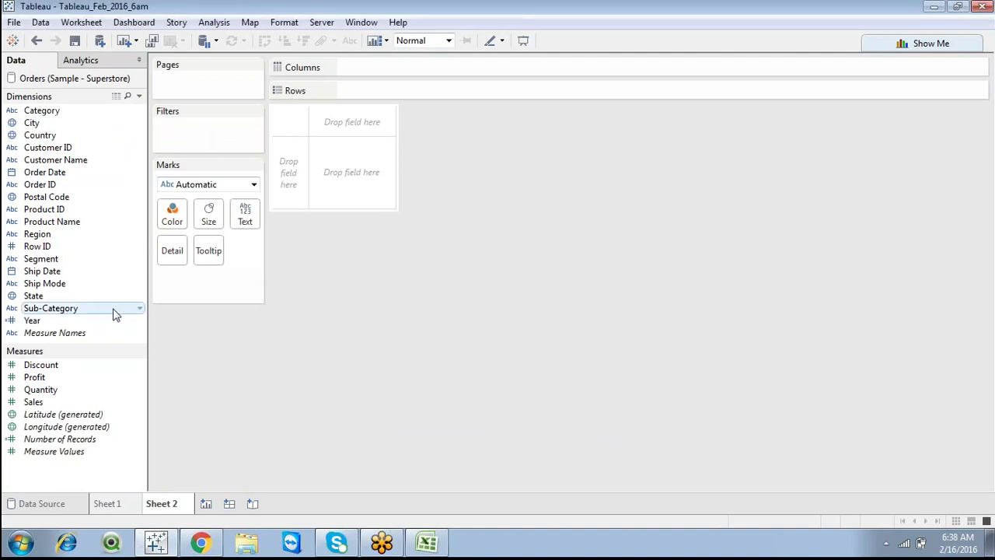
pyautogui.moveTo(116, 310); pyautogui.dragTo(430, 86)
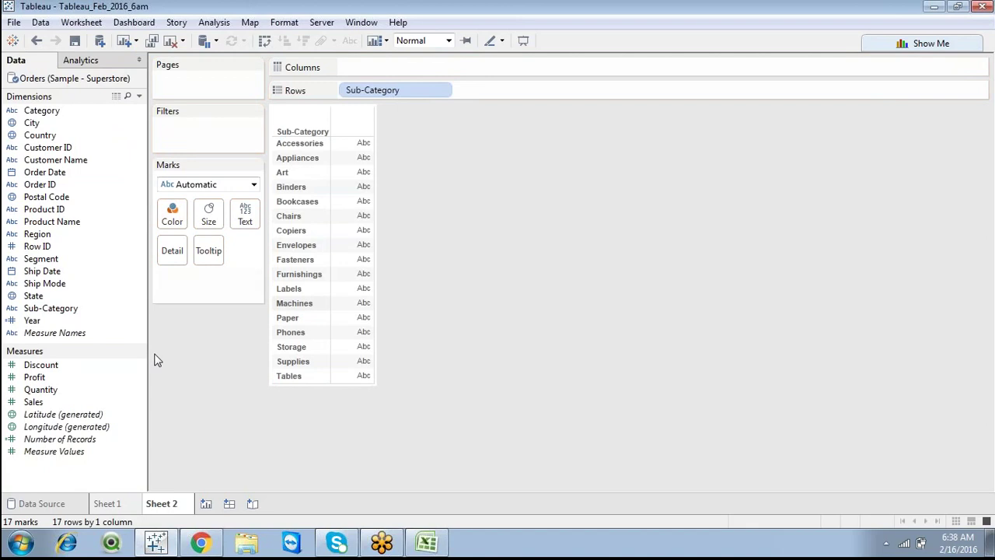
pyautogui.doubleClick(70, 401)
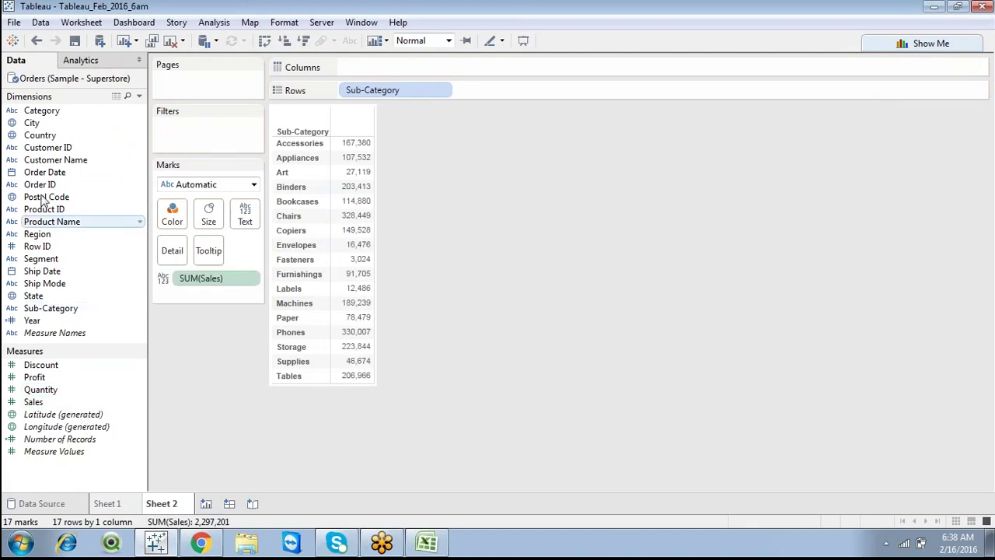
# Review the relative dates and range of dates options for an Order Date filter, and cancel without adding it.
pyautogui.moveTo(43, 172); pyautogui.dragTo(187, 133)
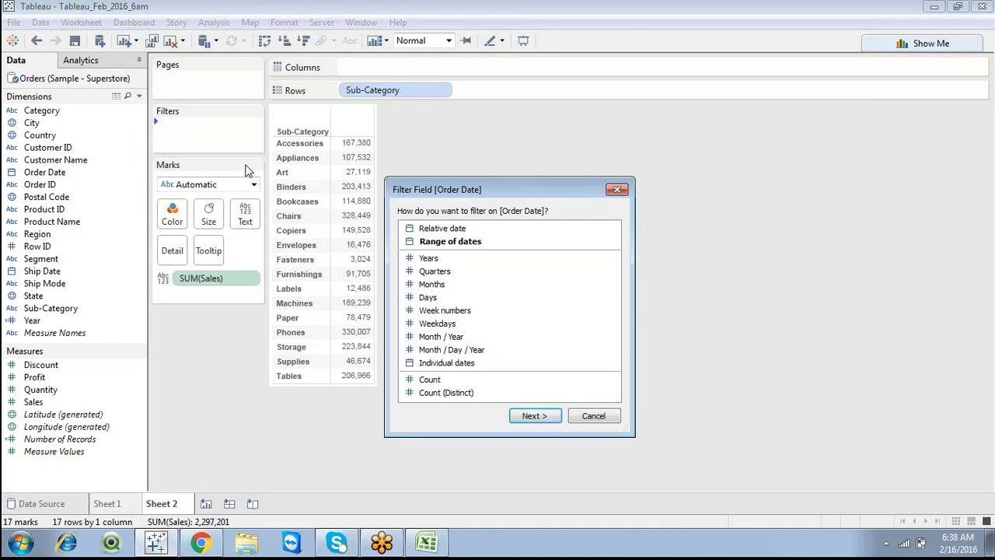
pyautogui.doubleClick(469, 244)
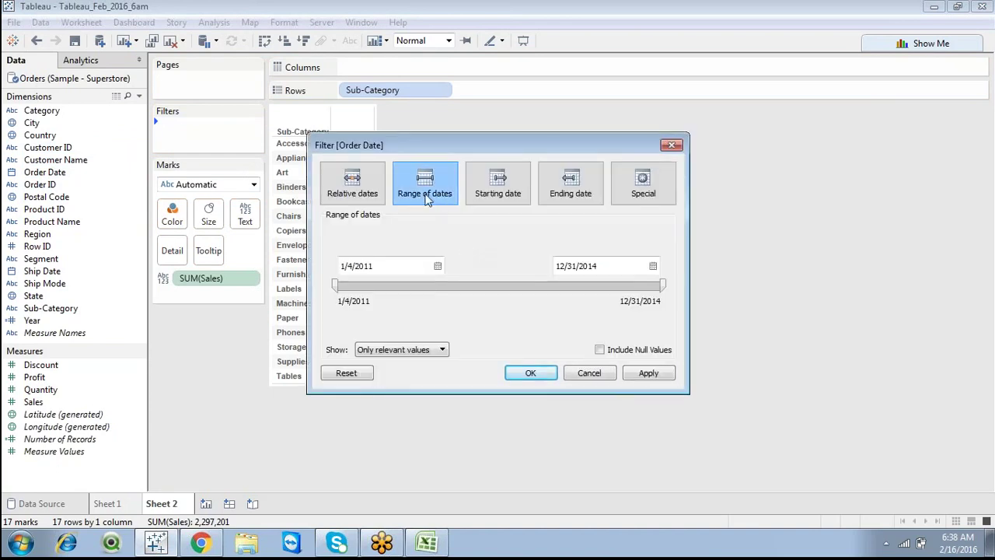
pyautogui.click(364, 187)
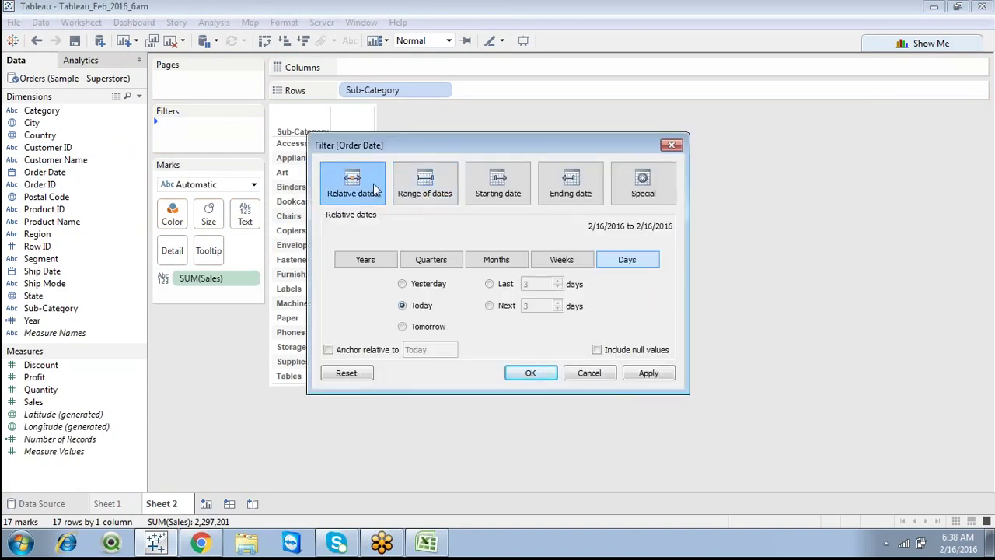
pyautogui.click(427, 190)
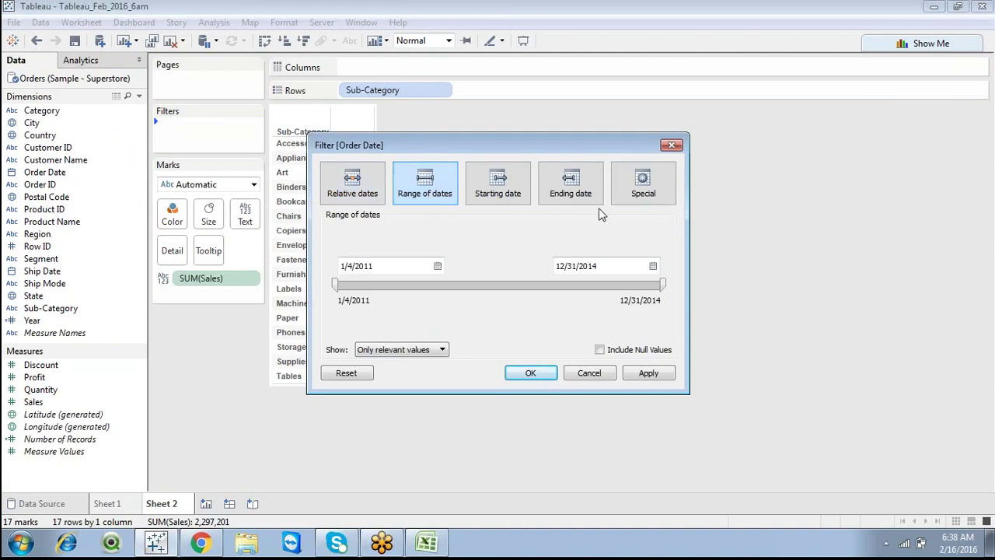
pyautogui.click(785, 193)
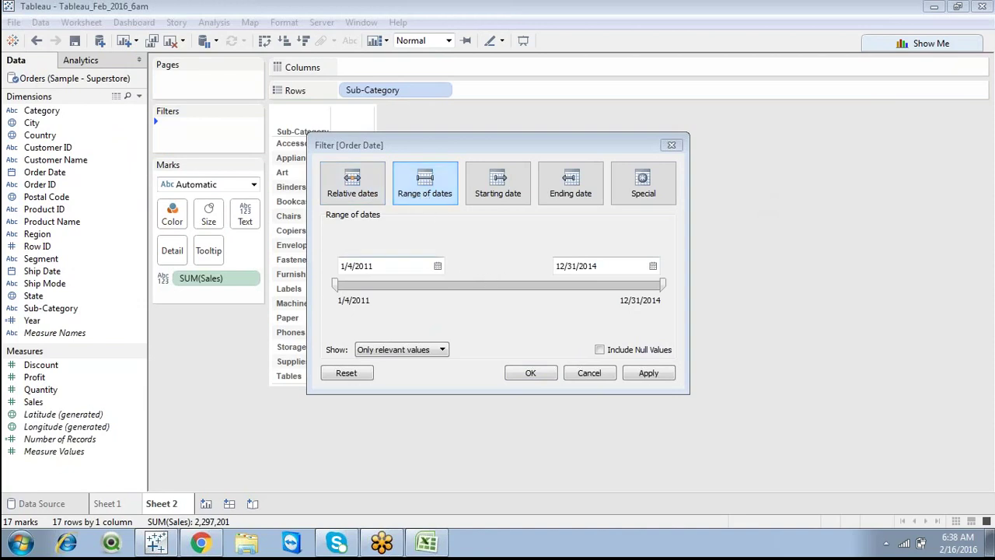
pyautogui.click(598, 374)
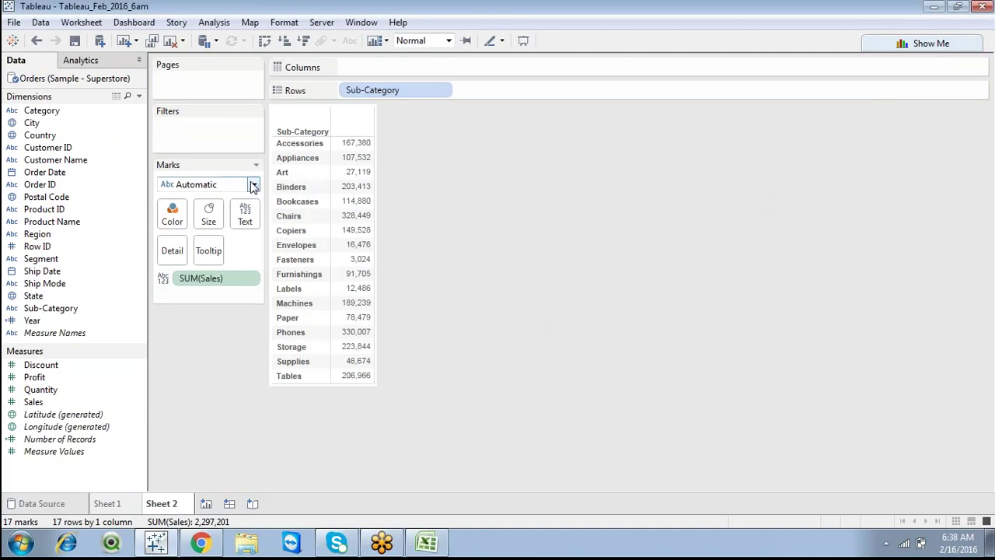
# Try a Sales filter on all values with a range of 9,969 to 13,241, compare the at least and at most options, and cancel it.
pyautogui.moveTo(58, 404); pyautogui.dragTo(192, 134)
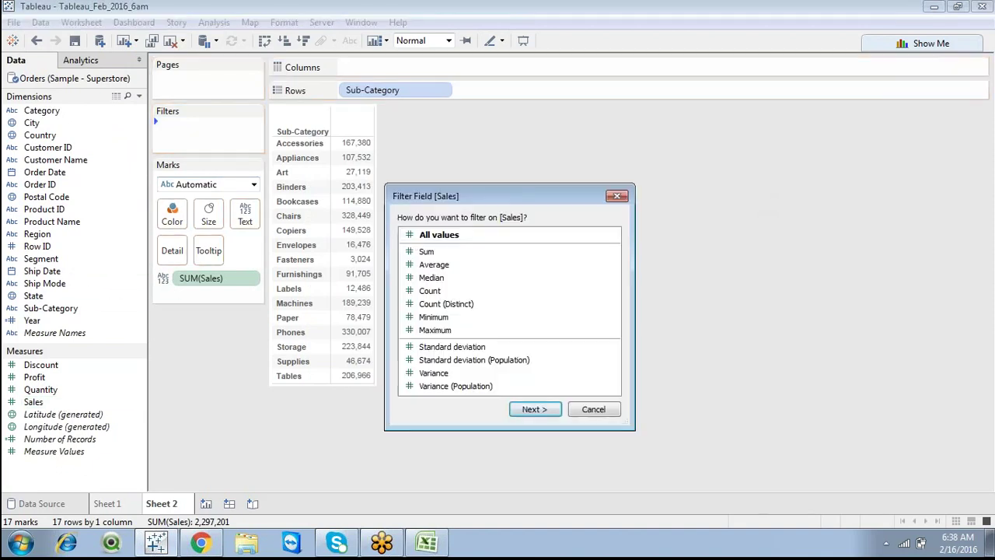
pyautogui.doubleClick(438, 238)
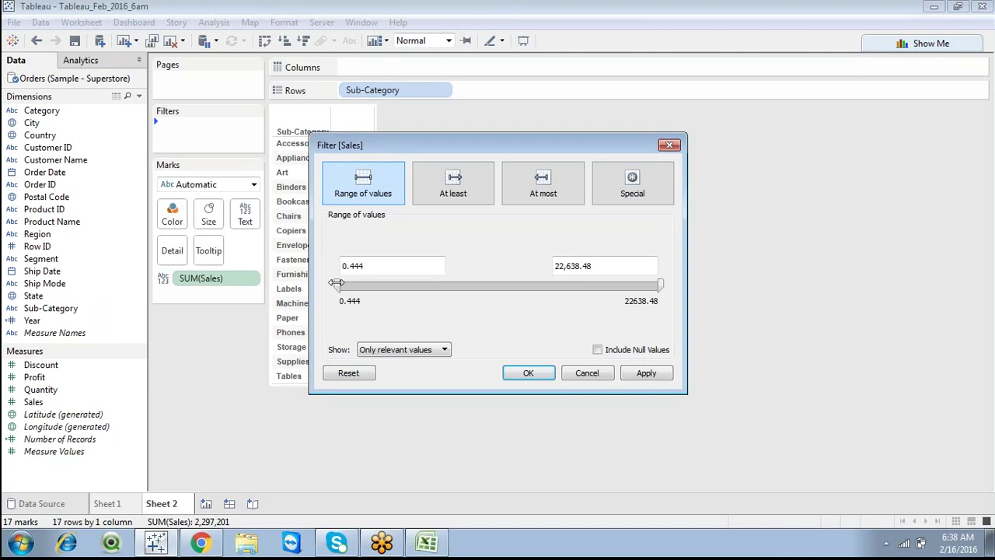
pyautogui.moveTo(347, 283); pyautogui.dragTo(476, 283)
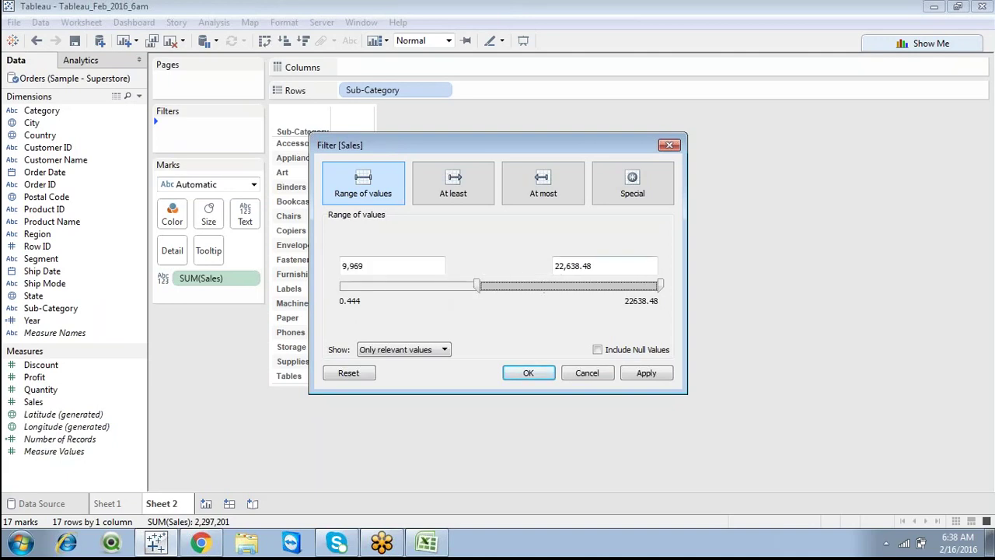
pyautogui.moveTo(660, 286); pyautogui.dragTo(529, 286)
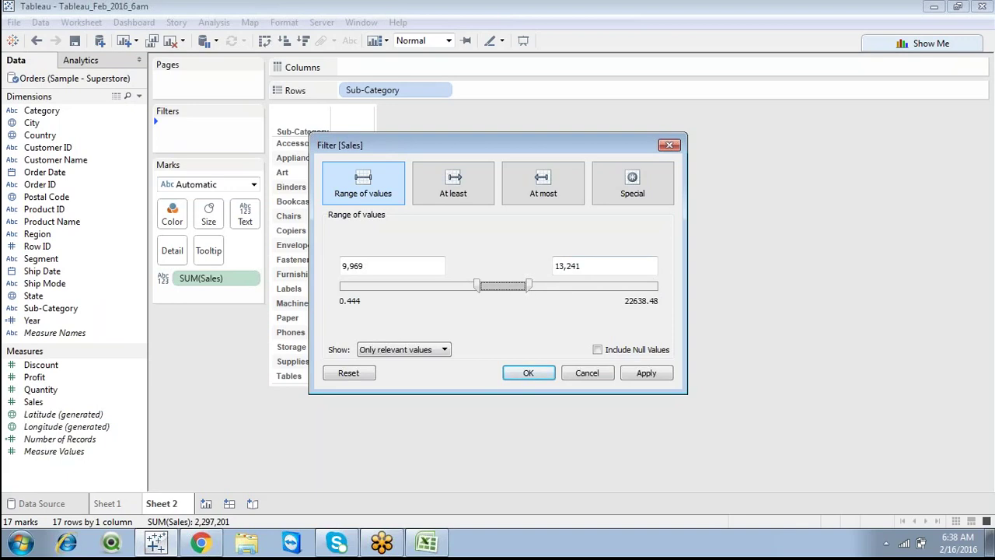
pyautogui.click(451, 185)
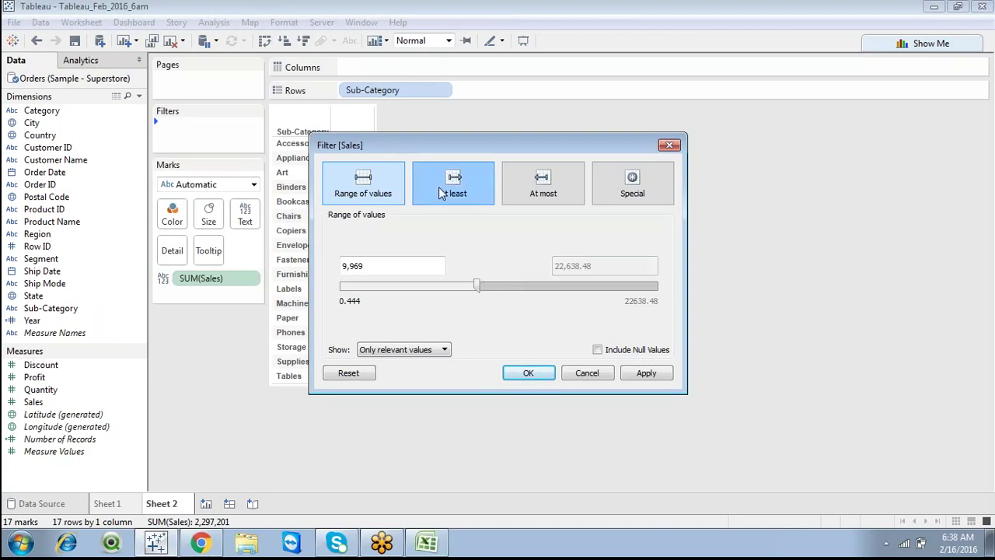
pyautogui.click(555, 182)
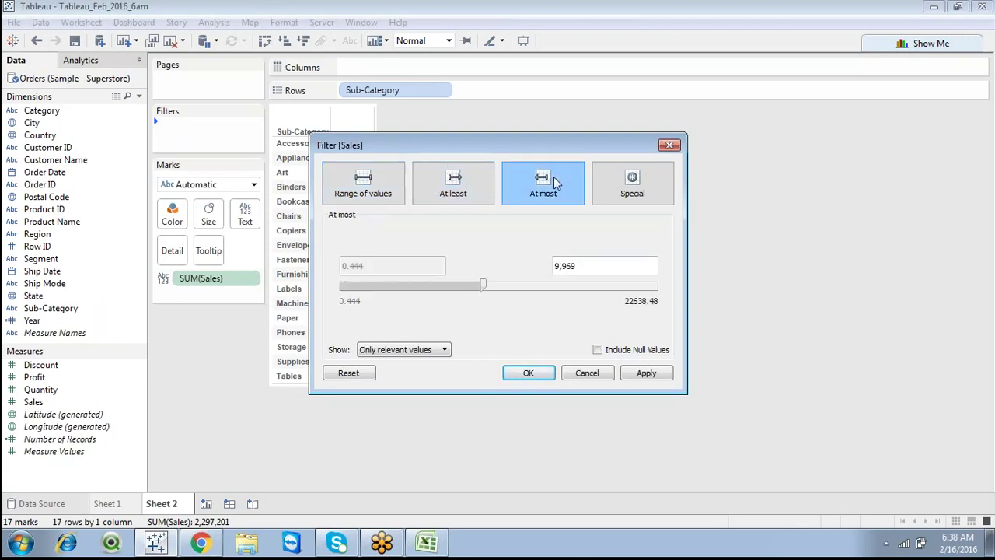
pyautogui.click(393, 191)
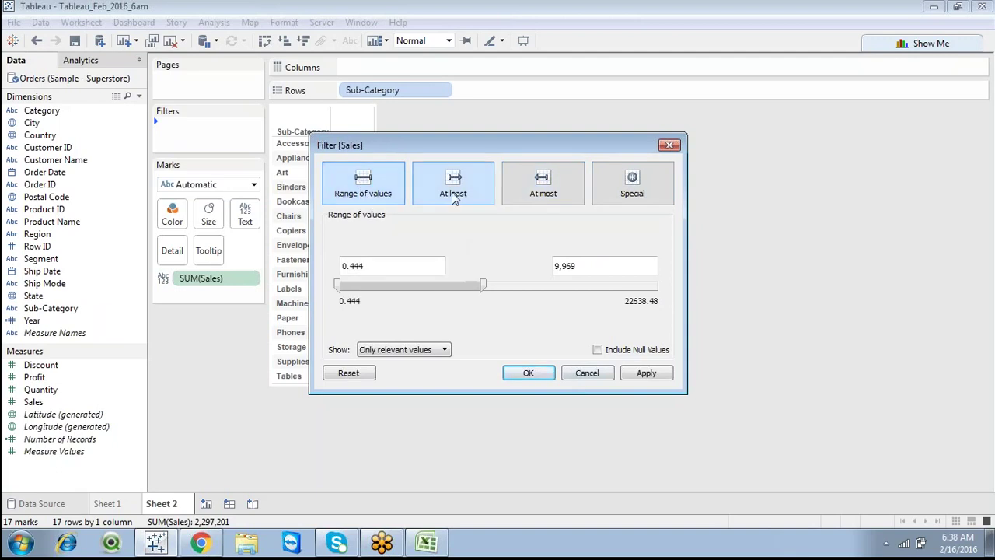
pyautogui.click(455, 196)
pyautogui.click(577, 188)
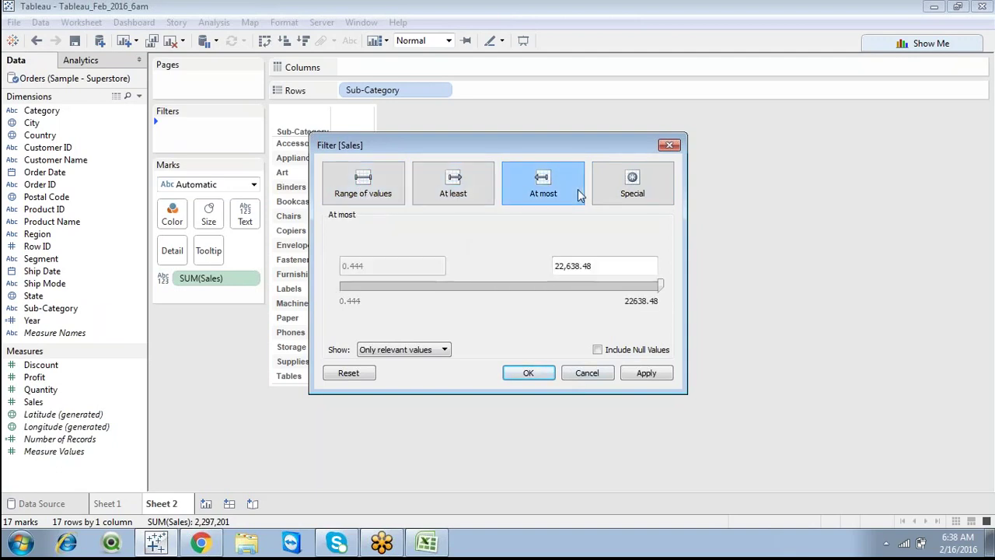
pyautogui.click(589, 373)
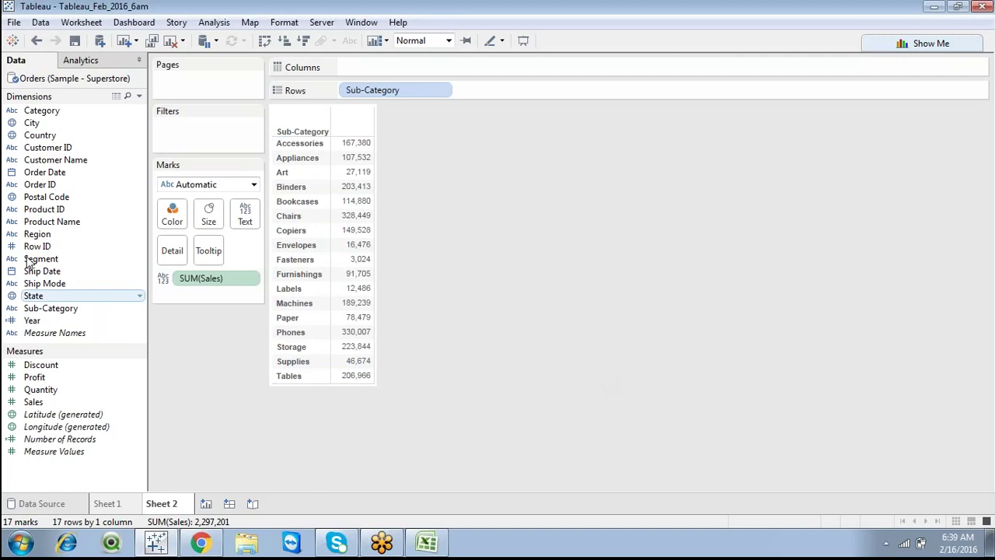
# Filter the Sub-Category table by a range of Order Dates from 1/4/2011 to 12/31/2014 and show its quick filter.
pyautogui.moveTo(55, 172); pyautogui.dragTo(186, 137)
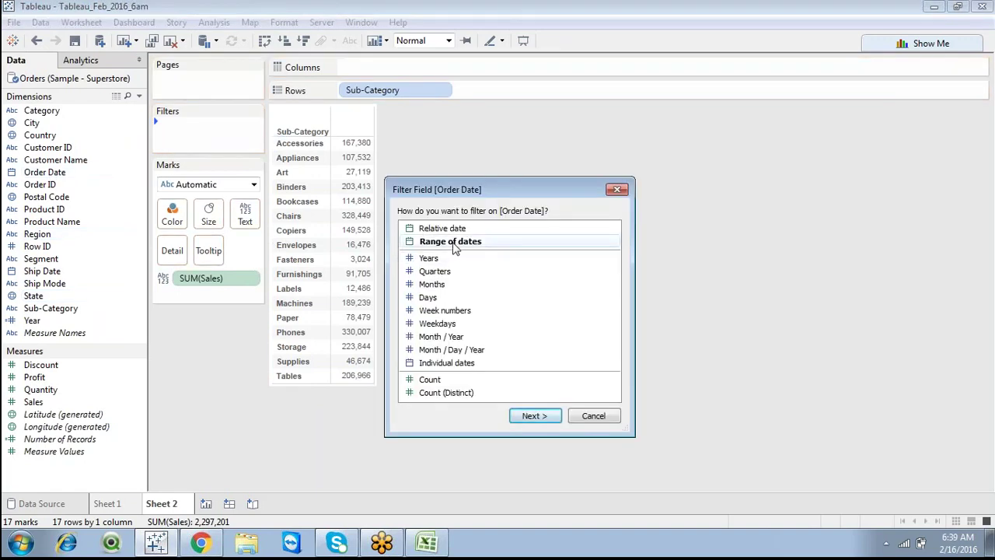
pyautogui.doubleClick(455, 244)
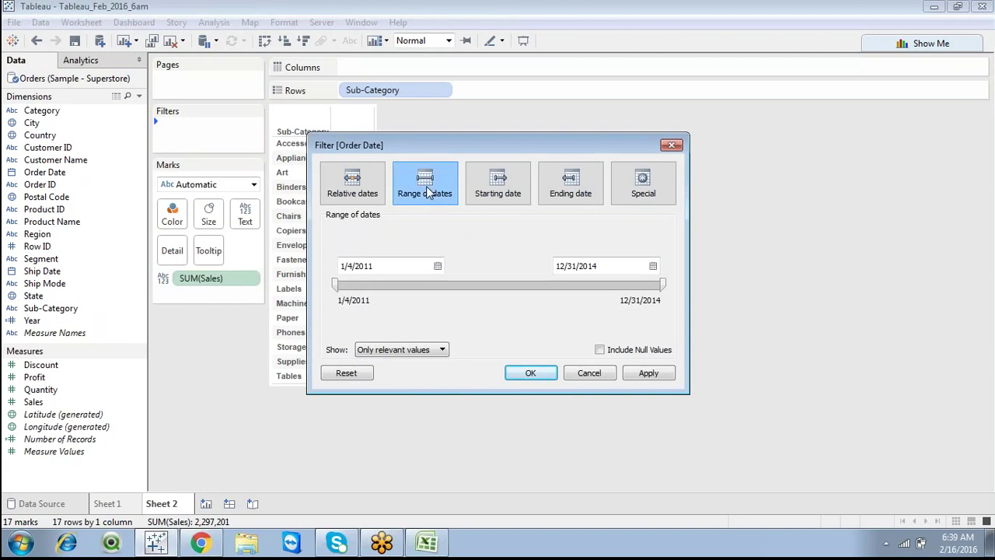
pyautogui.click(528, 375)
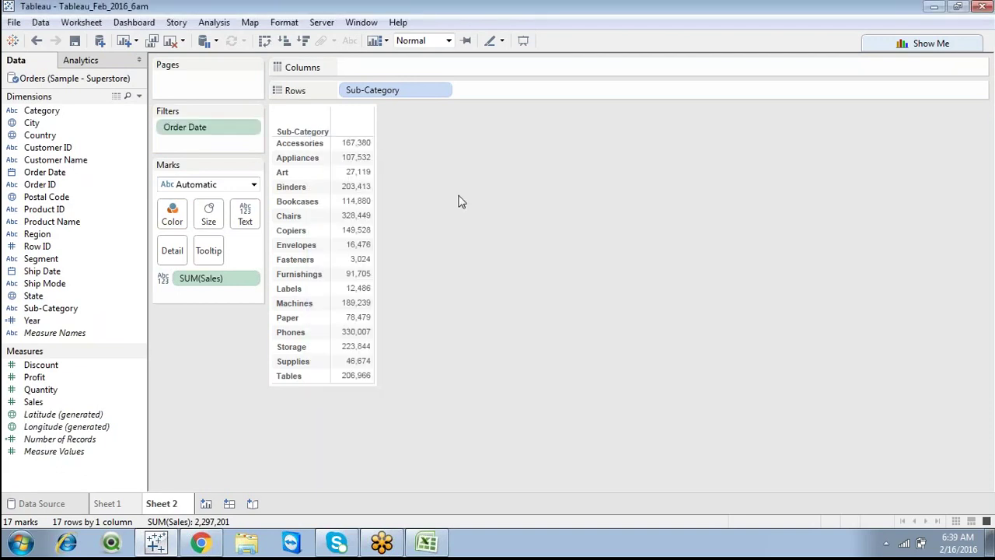
pyautogui.rightClick(236, 129)
pyautogui.click(271, 164)
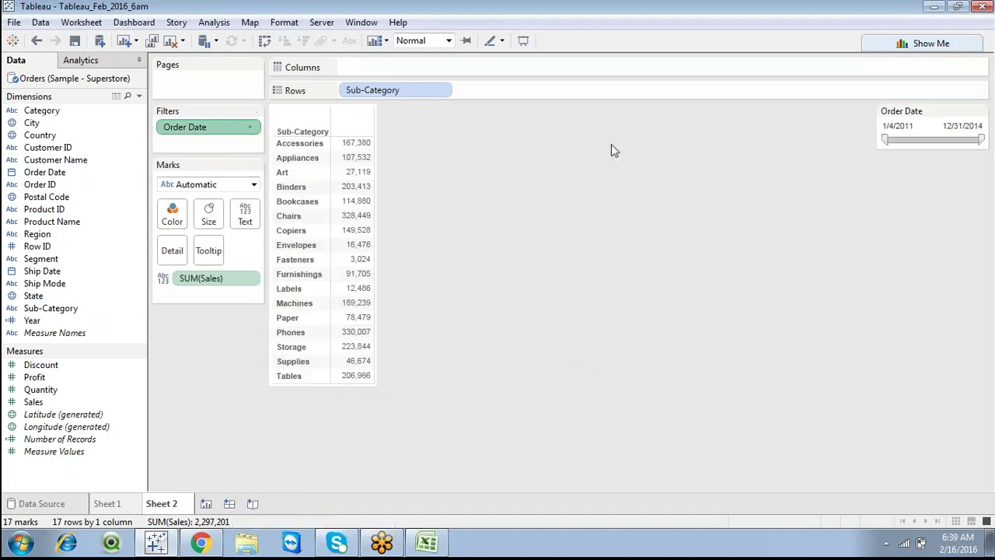
# Try a narrower Order Date range starting at 6/29/2011 in the quick filter, and reset it to all dates.
pyautogui.moveTo(883, 142)
pyautogui.mouseDown()
pyautogui.moveTo(957, 141)
pyautogui.moveTo(901, 140)
pyautogui.mouseUp()
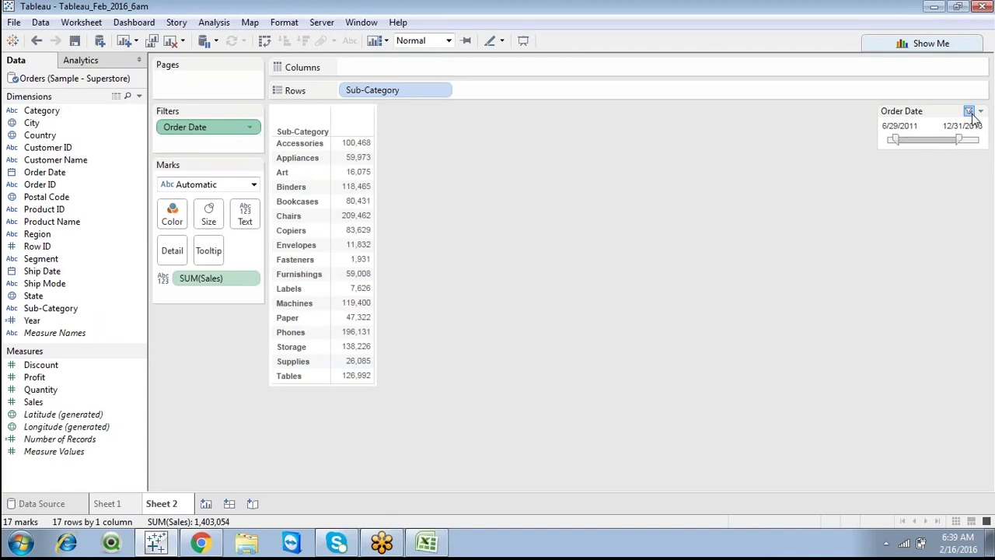
pyautogui.click(968, 111)
# Switch the Order Date quick filter to Browse Periods, compare the 1w, 1m, 1y and 5y periods, and remove the filter.
pyautogui.click(980, 112)
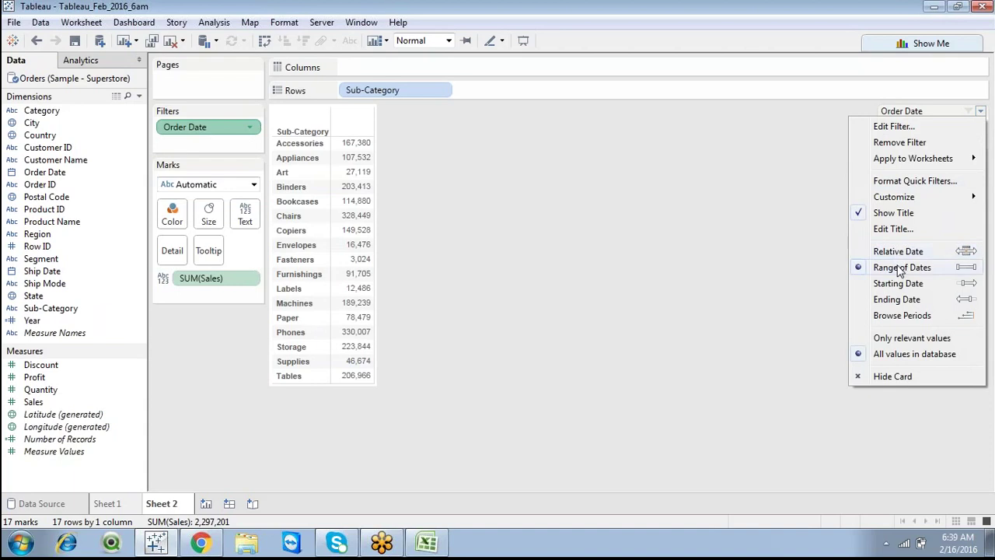
pyautogui.click(897, 315)
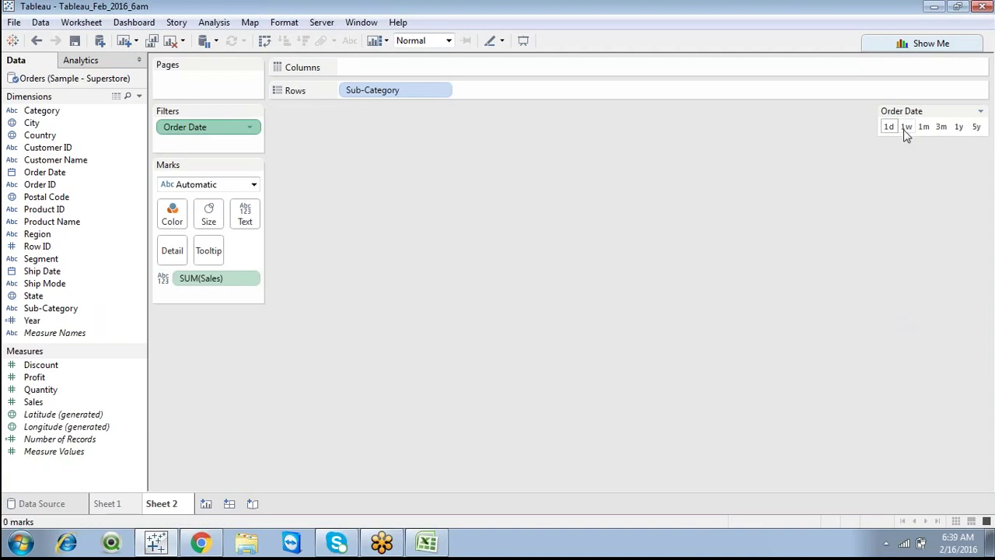
pyautogui.click(904, 129)
pyautogui.click(922, 128)
pyautogui.click(976, 127)
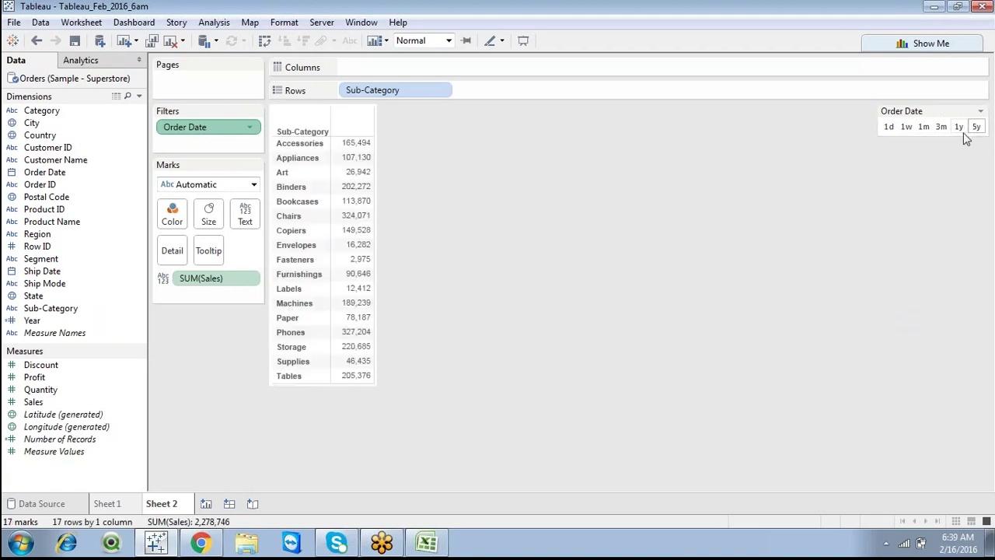
pyautogui.click(959, 128)
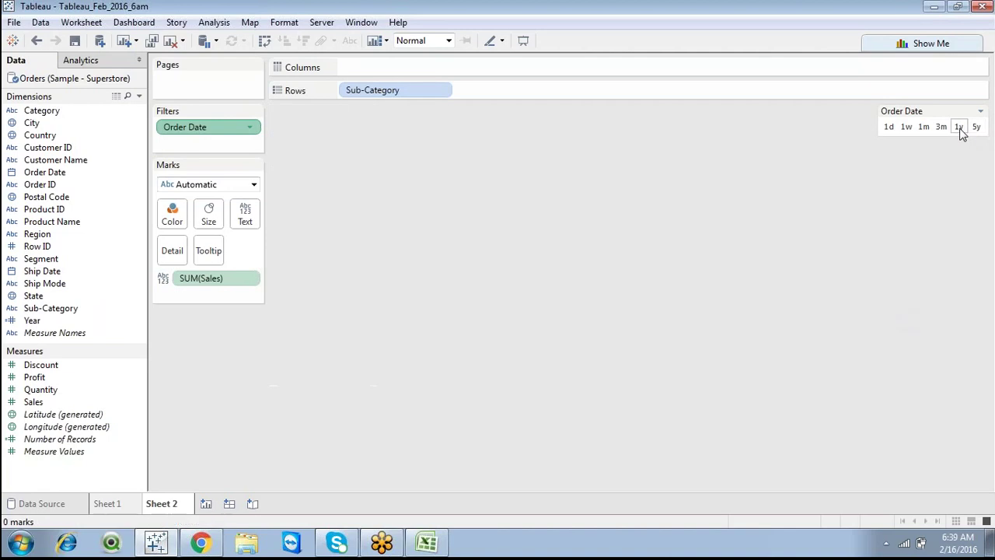
pyautogui.click(976, 128)
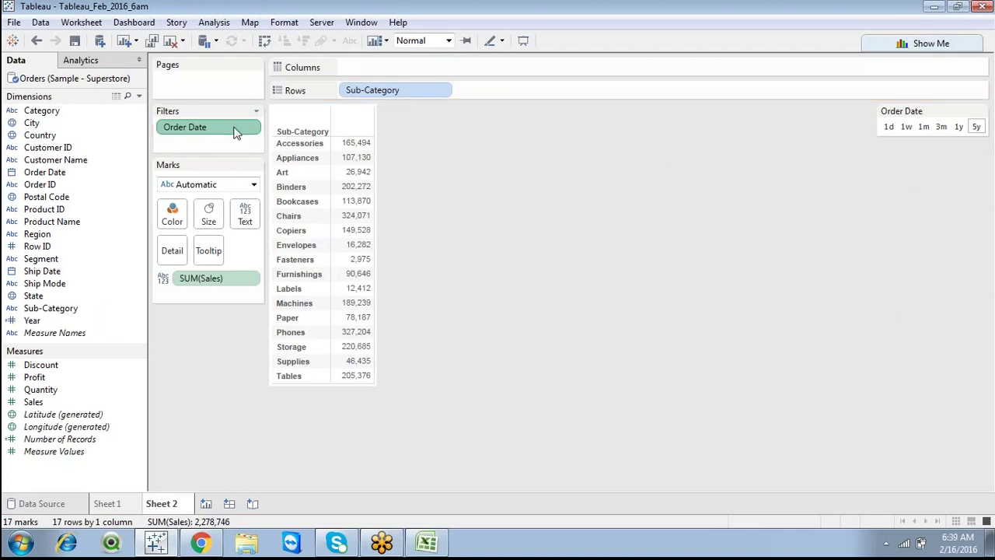
pyautogui.moveTo(238, 129); pyautogui.dragTo(194, 378)
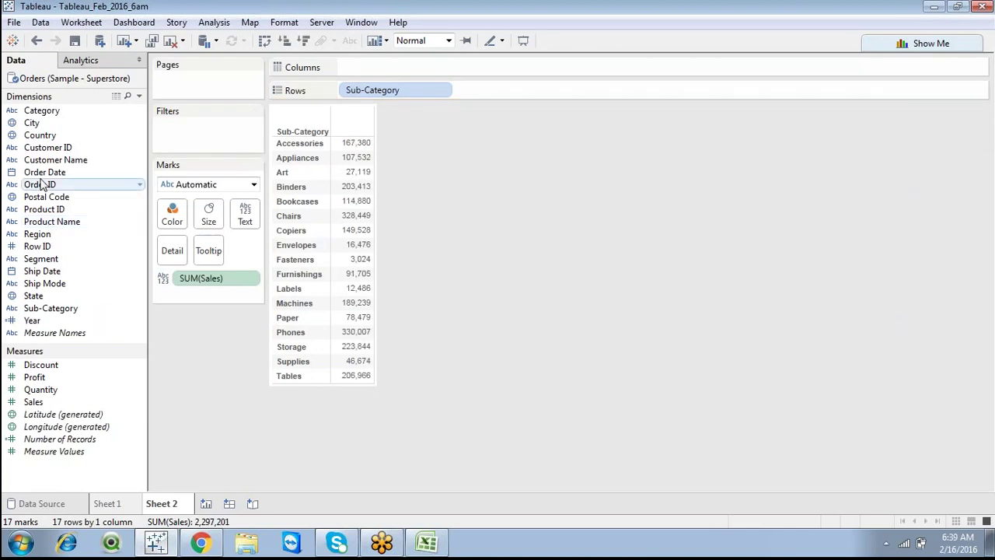
# Start a new relative date filter on Order Date, try anchoring it to 2/16/2016, and turn the anchor off again.
pyautogui.moveTo(47, 172); pyautogui.dragTo(191, 127)
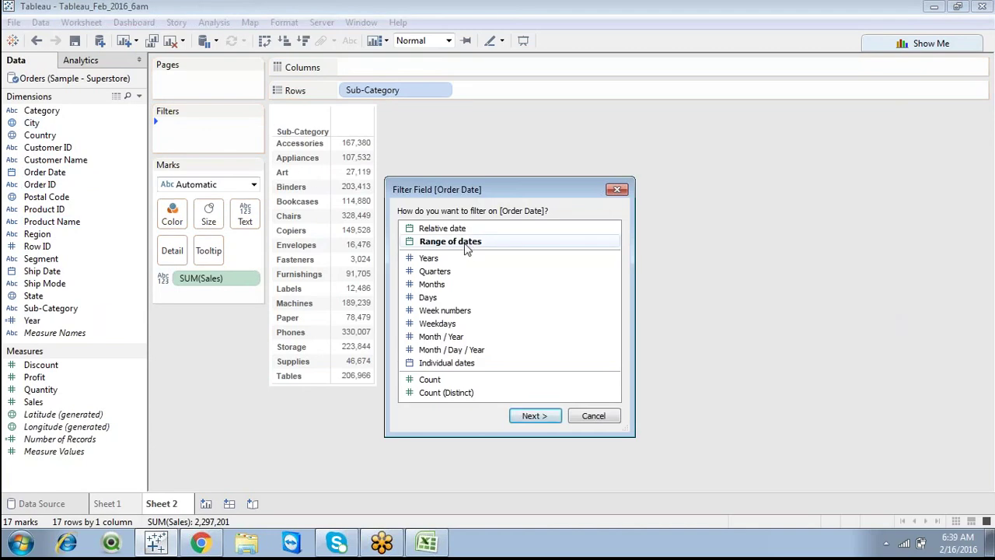
pyautogui.doubleClick(460, 229)
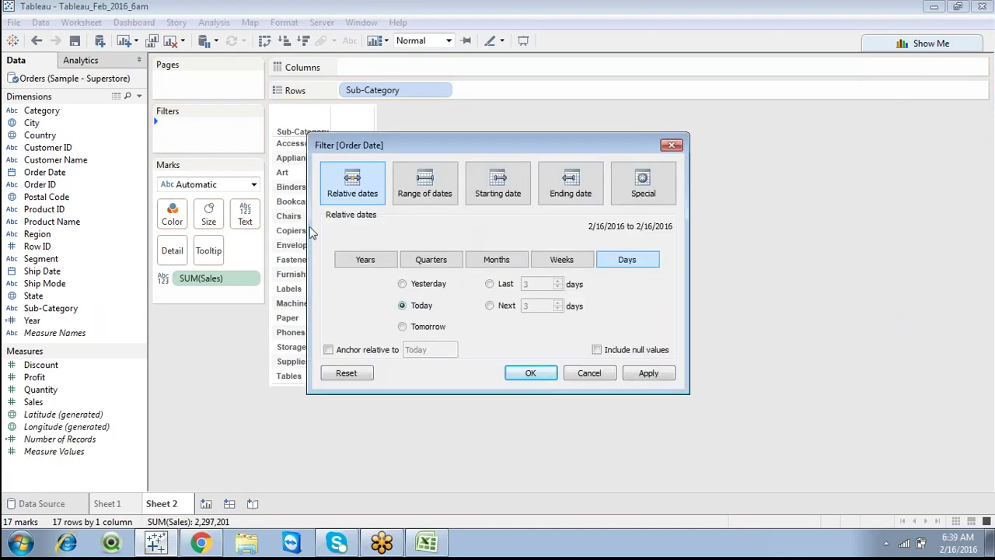
pyautogui.click(328, 350)
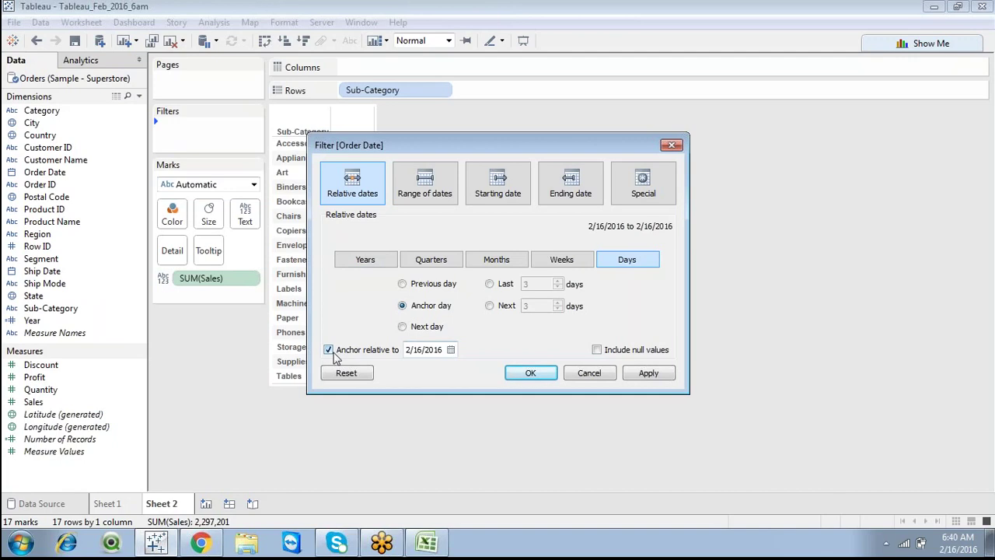
pyautogui.click(328, 350)
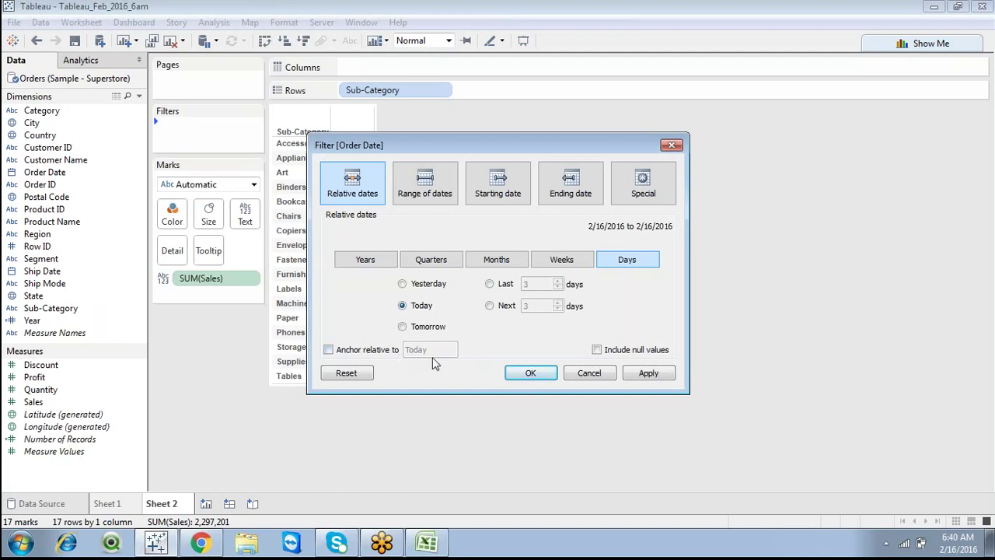
# Set the Order Date filter to a range of dates from 1/4/2011 to 12/31/2014, showing only relevant values.
pyautogui.click(424, 191)
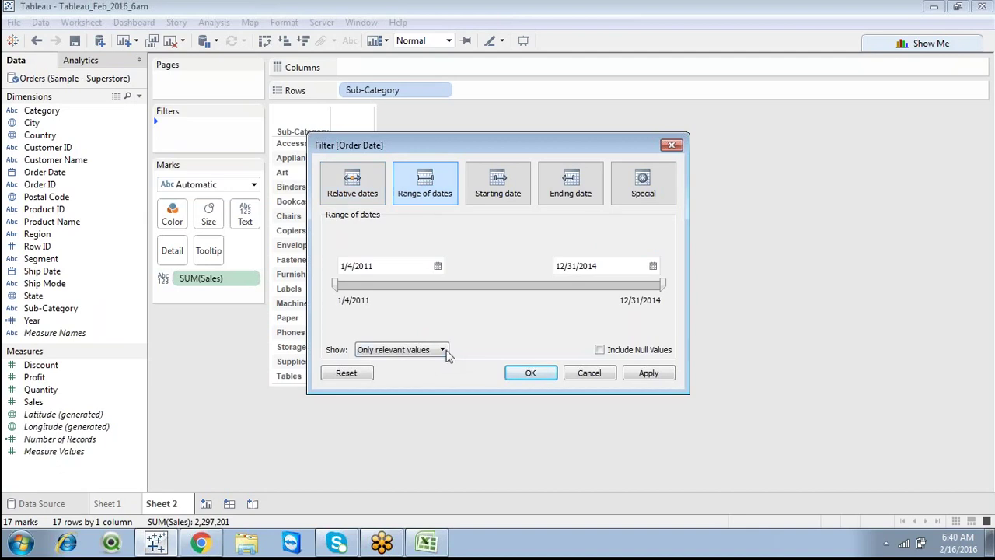
pyautogui.click(442, 351)
pyautogui.click(443, 351)
pyautogui.click(442, 351)
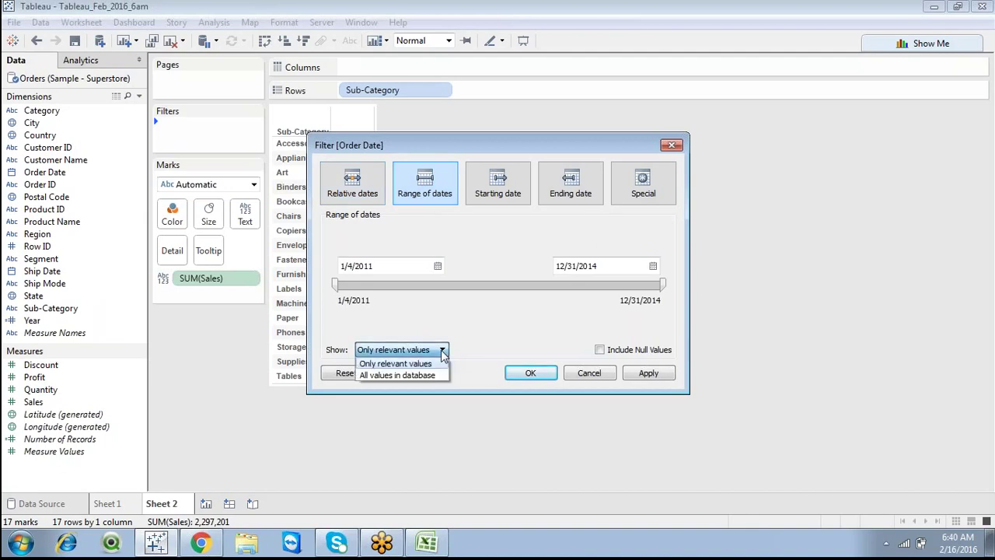
pyautogui.click(443, 350)
pyautogui.click(442, 350)
pyautogui.click(442, 350)
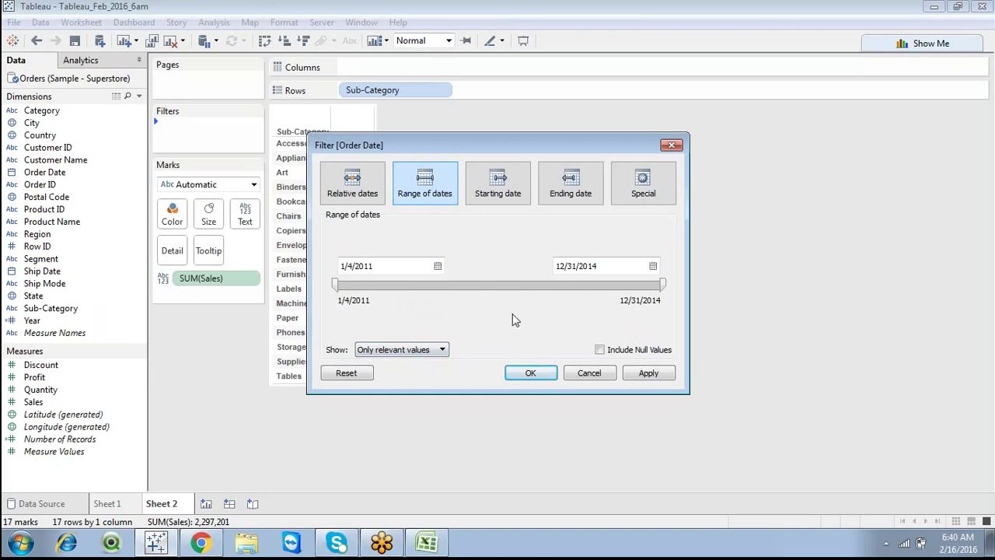
pyautogui.click(526, 374)
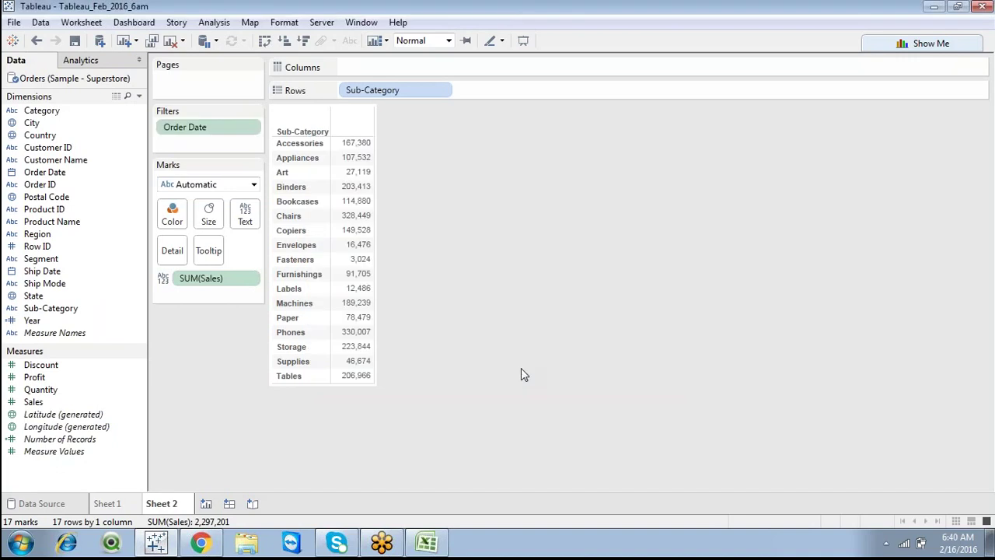
# Show the Order Date quick filter and add the Order Date year to the columns of the Sub-Category table.
pyautogui.click(248, 127)
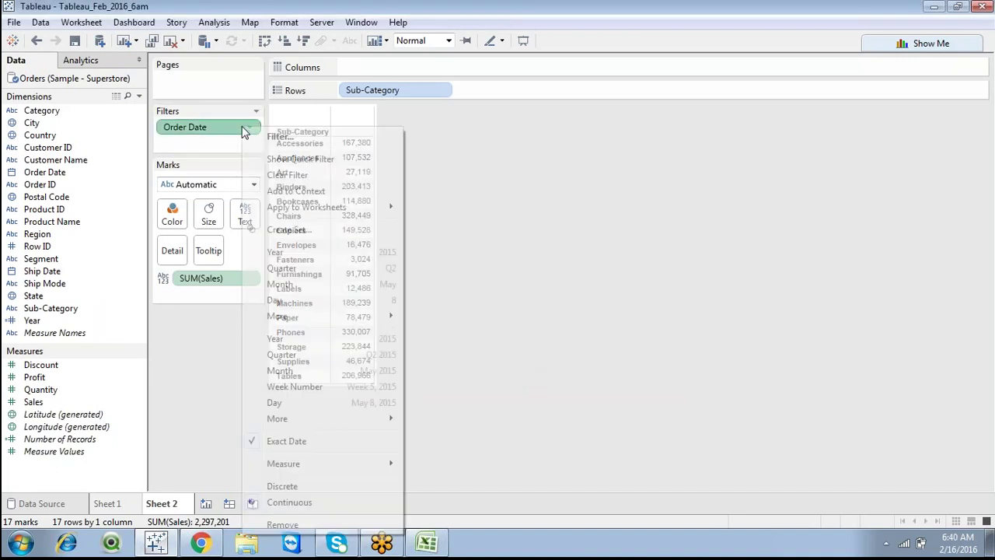
pyautogui.click(280, 158)
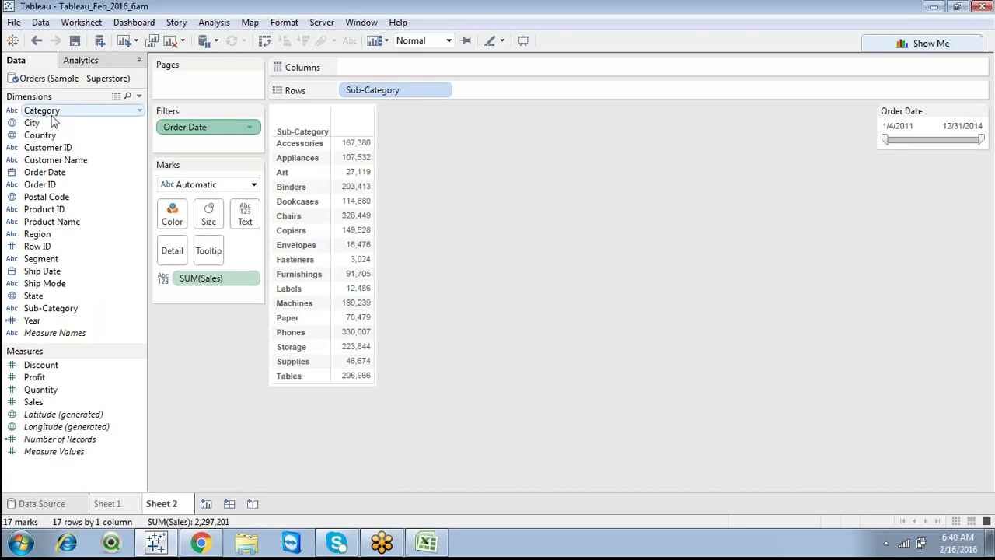
pyautogui.moveTo(52, 172); pyautogui.dragTo(435, 68)
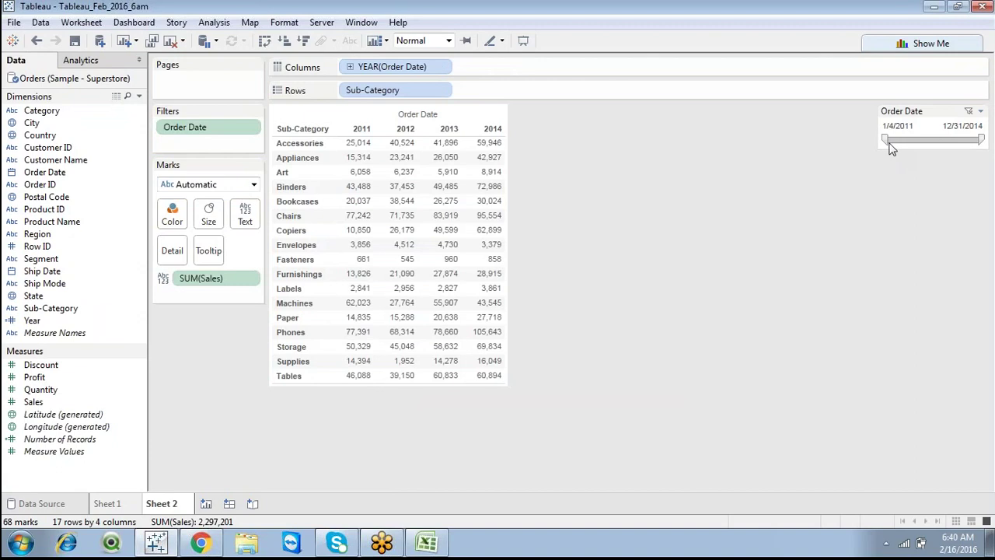
# Try Order Date ranges starting at 7/21/2012 and 3/27/2011 in the quick filter, and reset it to all dates.
pyautogui.moveTo(885, 138); pyautogui.dragTo(918, 140)
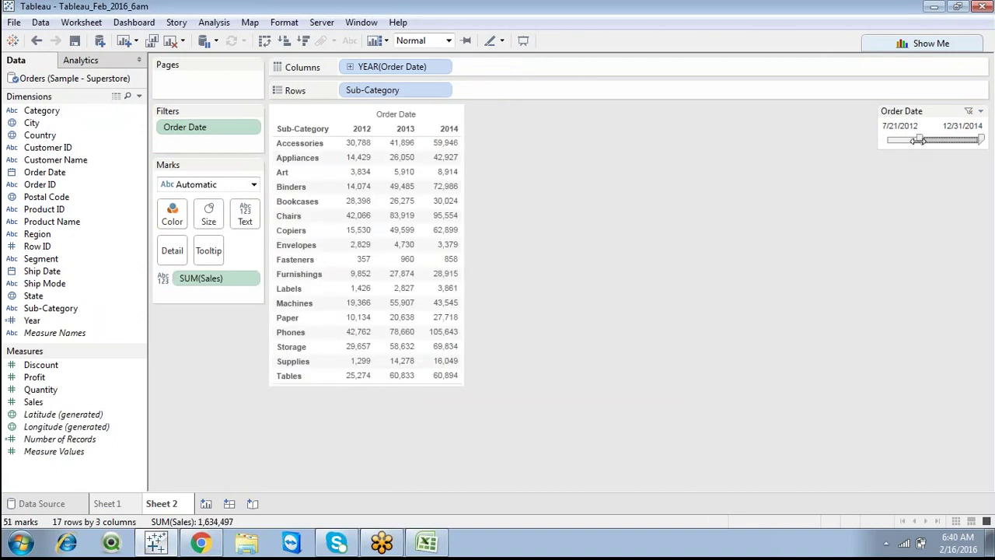
pyautogui.moveTo(918, 139); pyautogui.dragTo(889, 140)
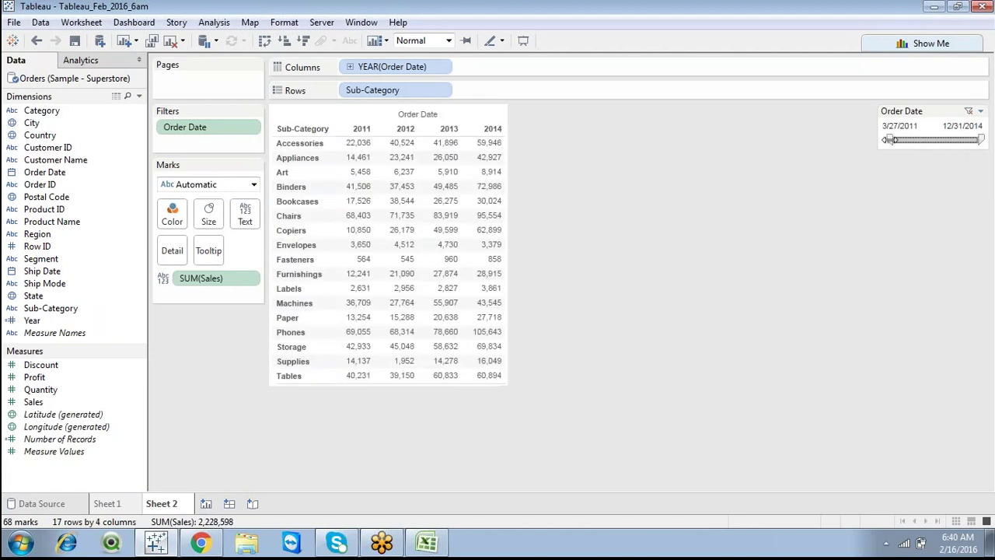
pyautogui.click(969, 111)
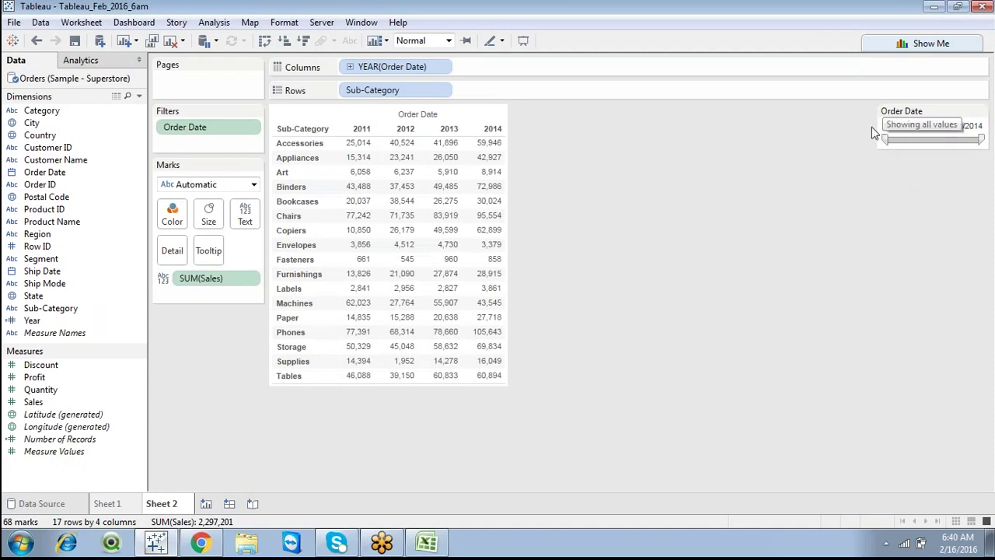
# Change the Order Date filter to the Starting date type with a start of 1/4/2011.
pyautogui.click(250, 127)
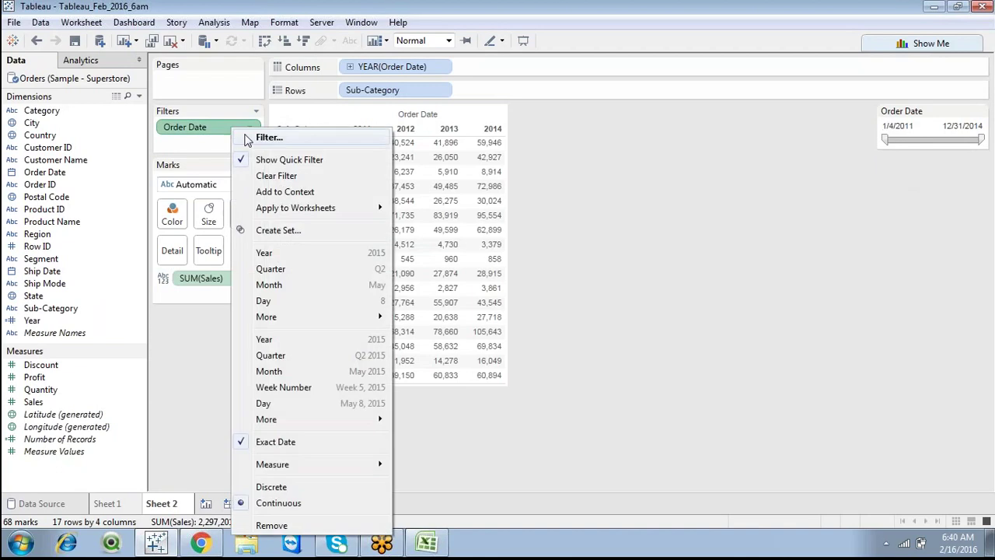
pyautogui.click(268, 139)
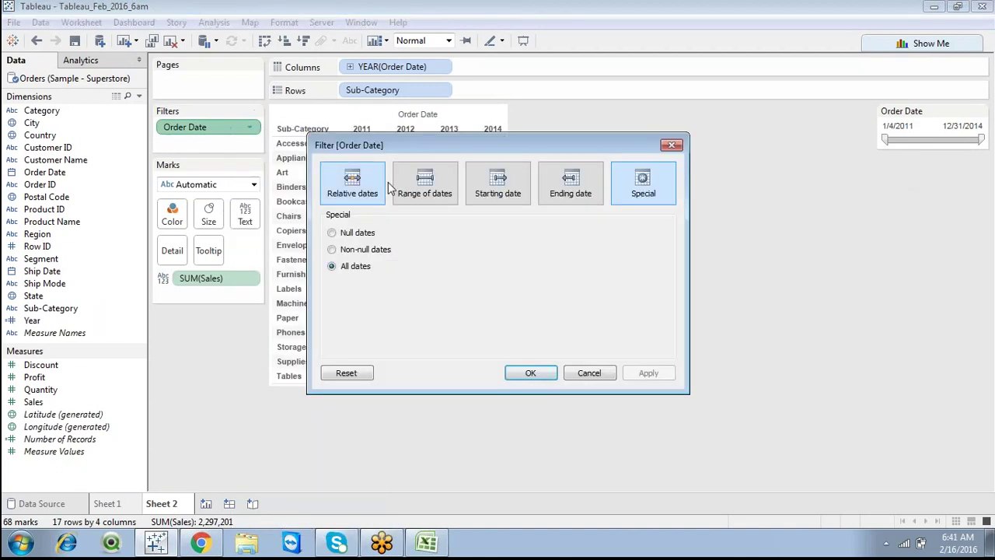
pyautogui.click(445, 201)
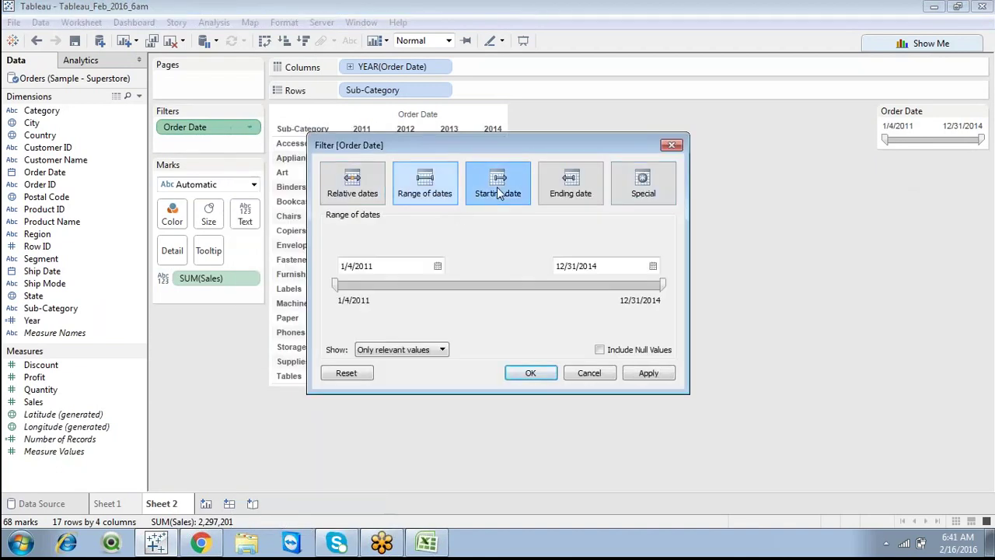
pyautogui.click(496, 193)
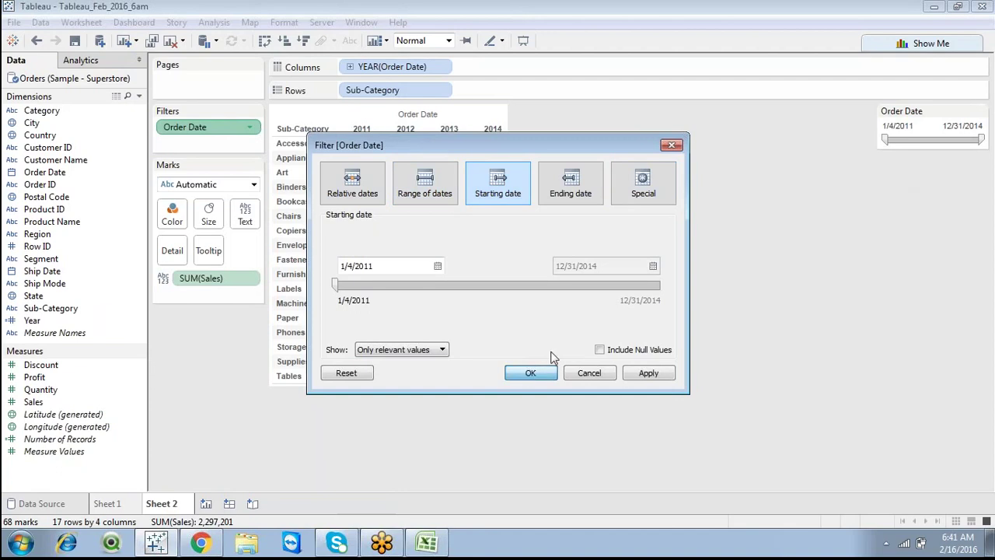
pyautogui.click(530, 372)
# Try starting dates of 7/8/2013, 1/27/2011, 4/17/2013 and 10/13/2011 in the Order Date quick filter, resetting it to all values.
pyautogui.moveTo(886, 136); pyautogui.dragTo(941, 139)
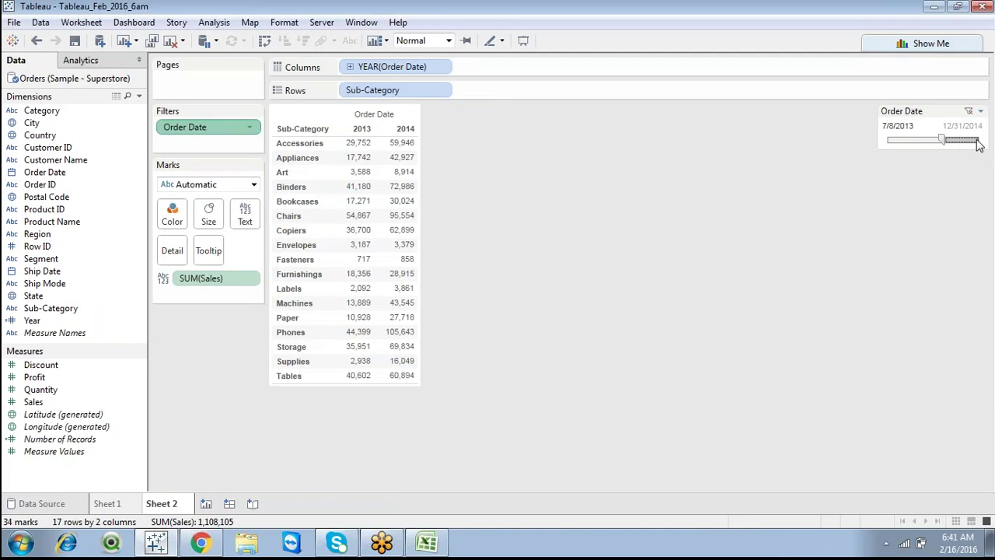
pyautogui.moveTo(944, 140); pyautogui.dragTo(884, 143)
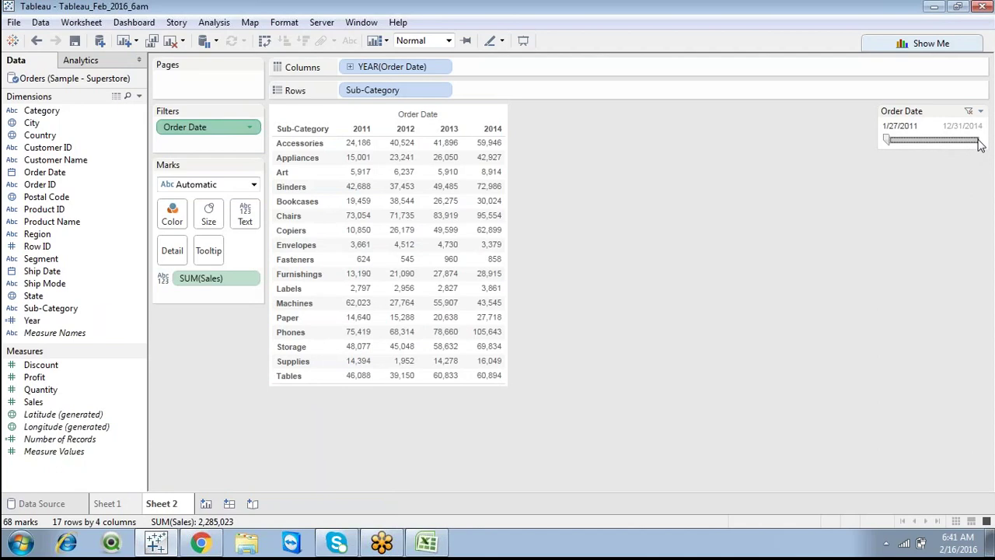
pyautogui.click(968, 111)
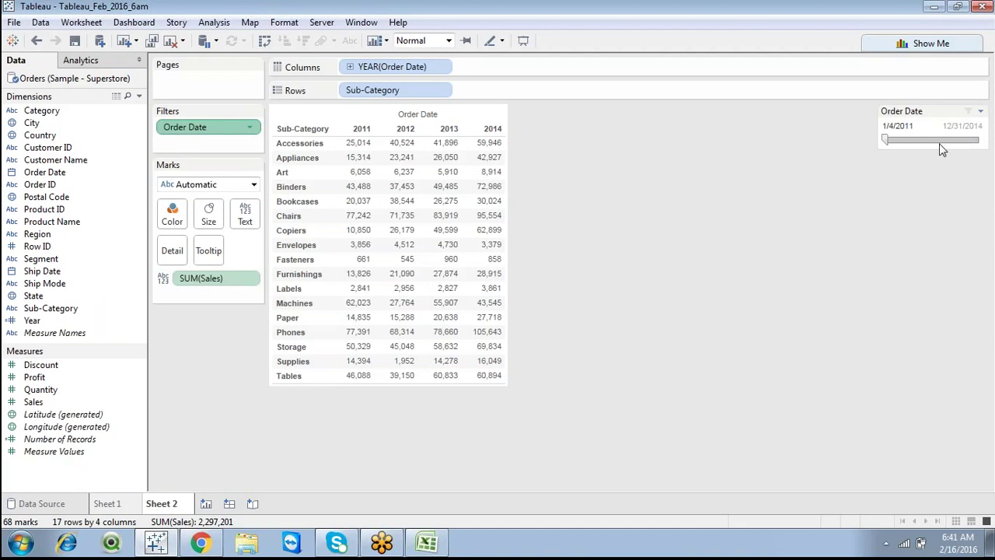
pyautogui.moveTo(886, 140); pyautogui.dragTo(938, 143)
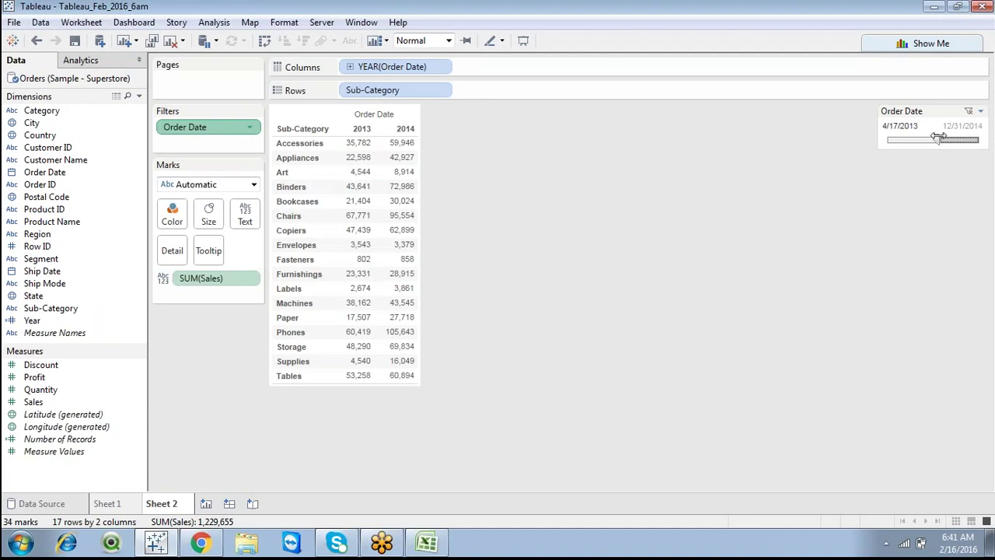
pyautogui.moveTo(938, 140); pyautogui.dragTo(903, 142)
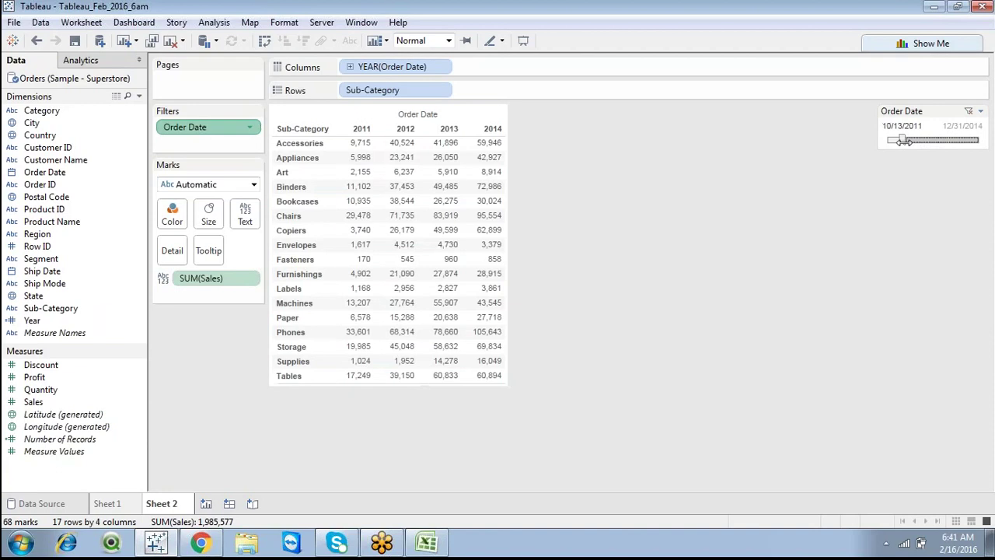
pyautogui.click(967, 111)
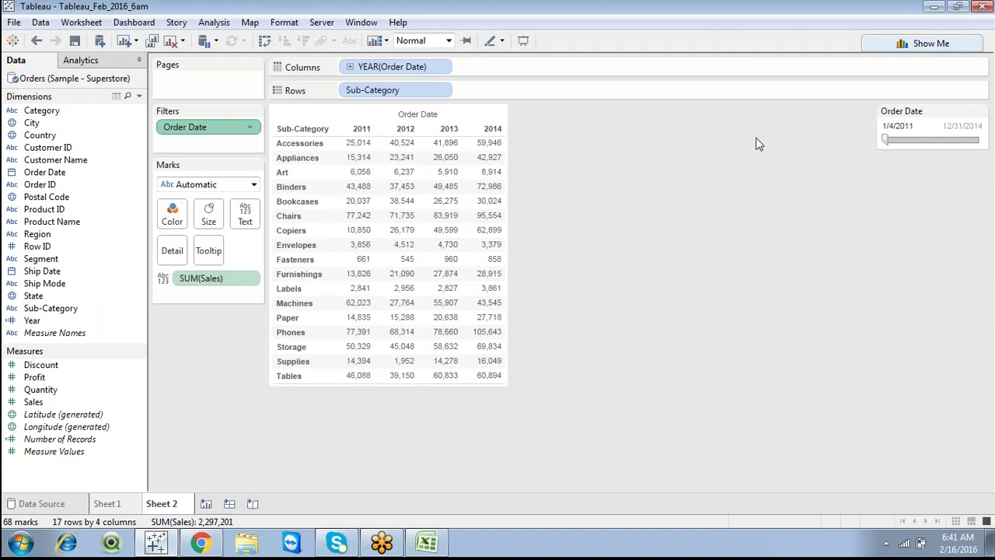
# Change the Order Date filter to the Ending date type and set the end date to 4/29/2013 in the quick filter.
pyautogui.rightClick(236, 132)
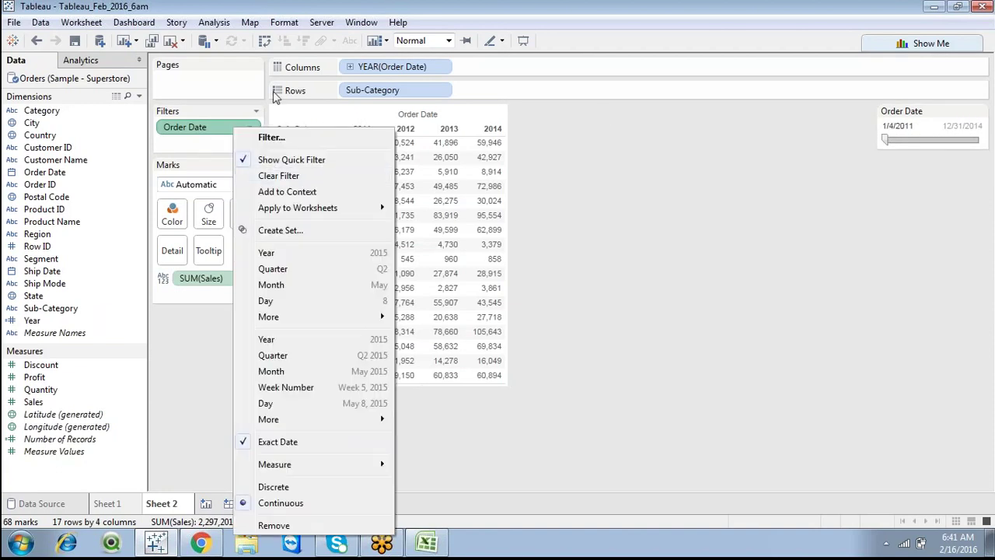
pyautogui.click(270, 138)
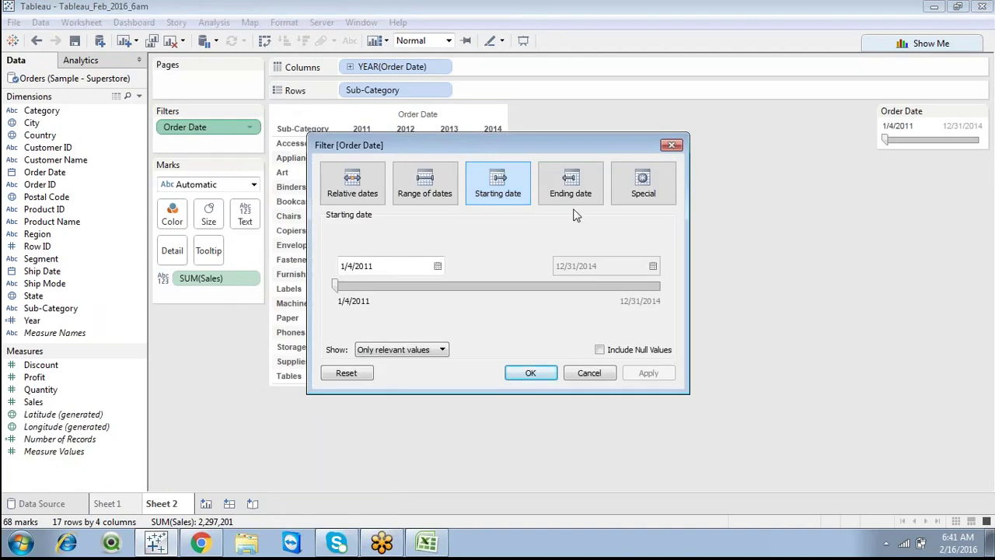
pyautogui.click(571, 183)
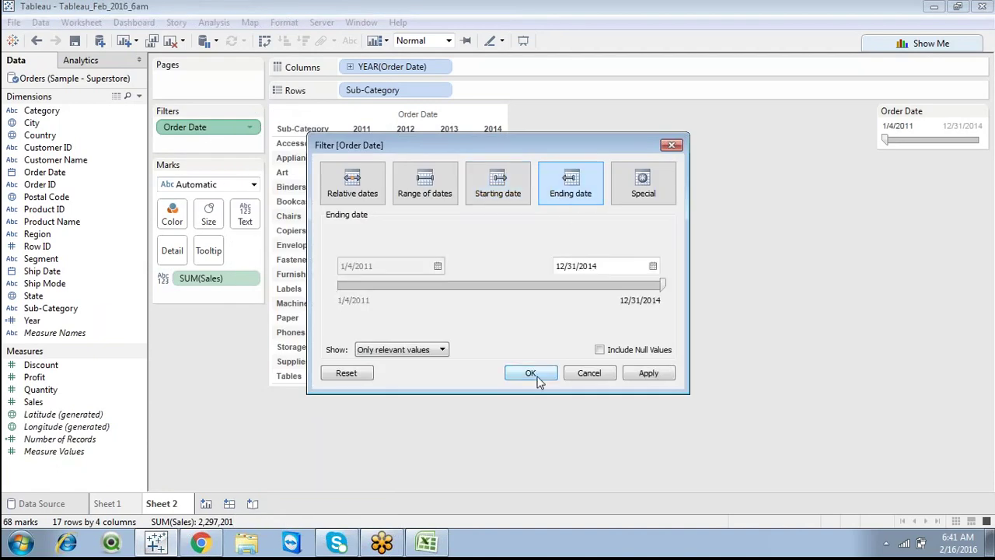
pyautogui.click(531, 373)
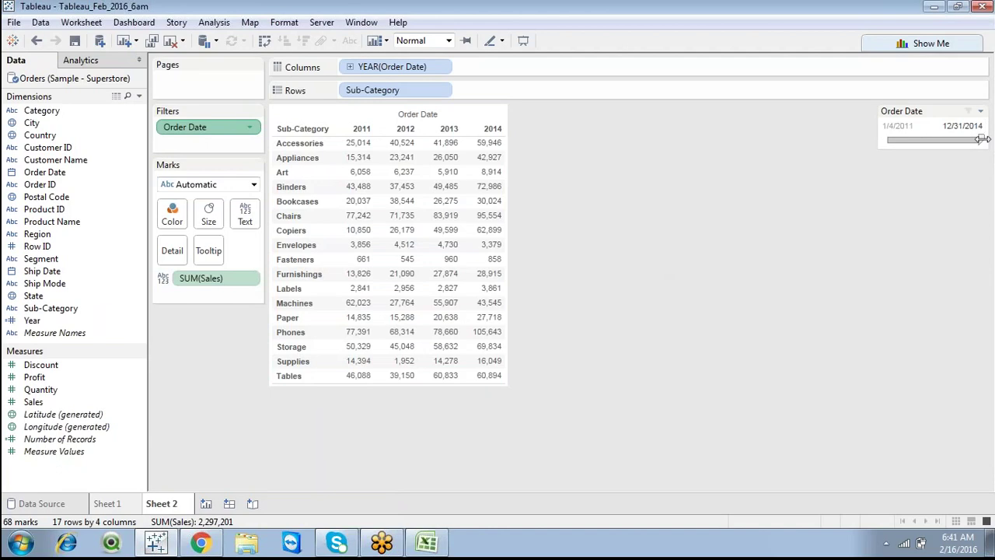
pyautogui.moveTo(981, 139); pyautogui.dragTo(946, 141)
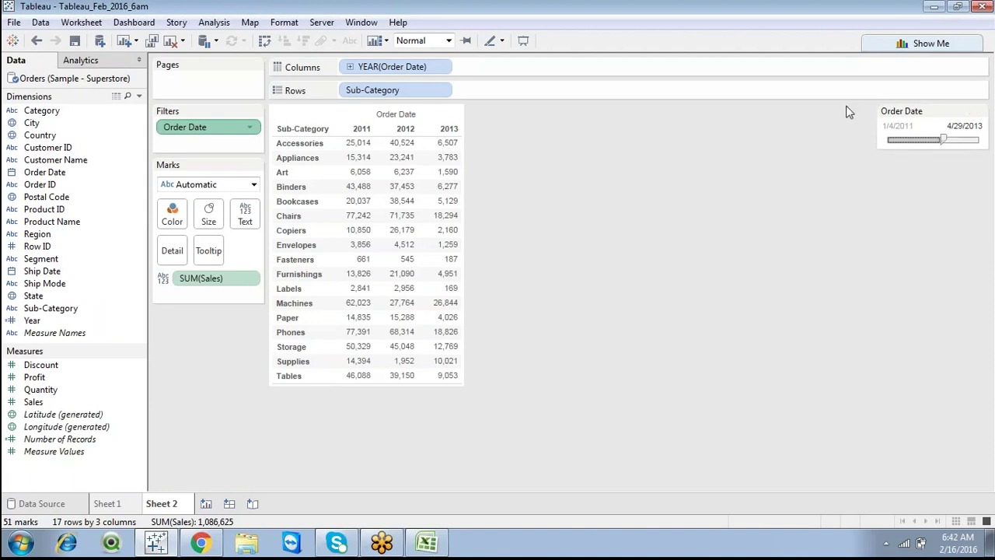
# Reset the Order Date quick filter to all values, change it to the Relative Date type and set it to the last 3 years.
pyautogui.click(974, 111)
pyautogui.click(980, 111)
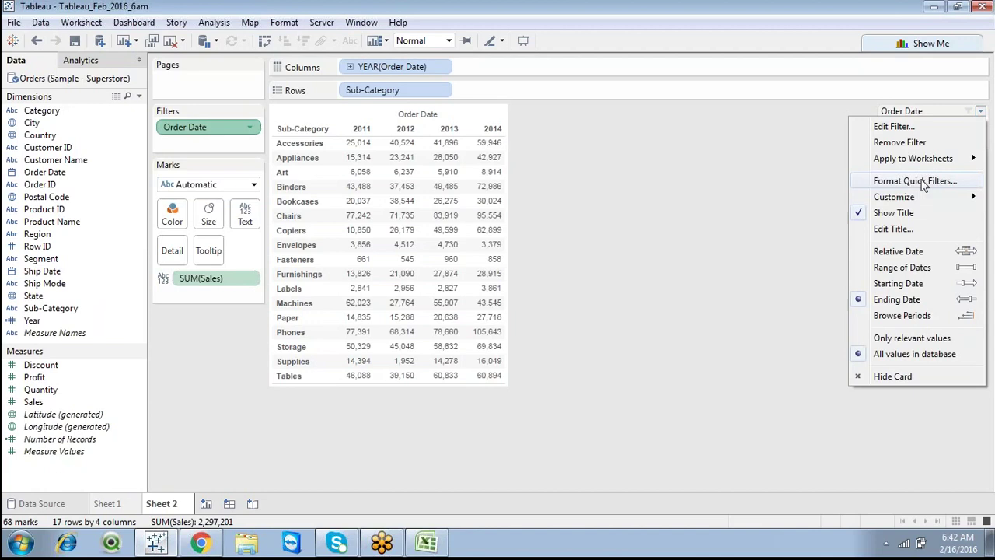
pyautogui.click(898, 251)
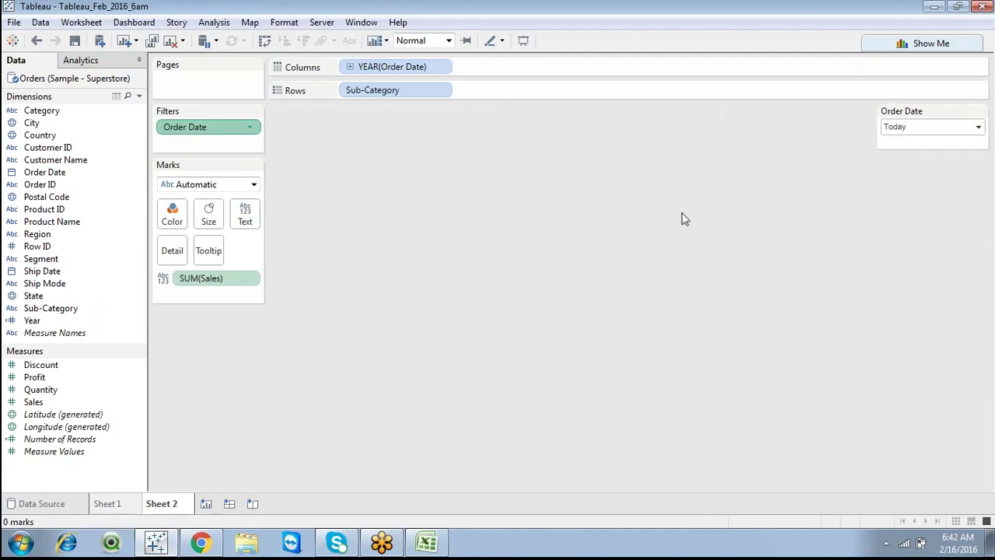
pyautogui.click(907, 128)
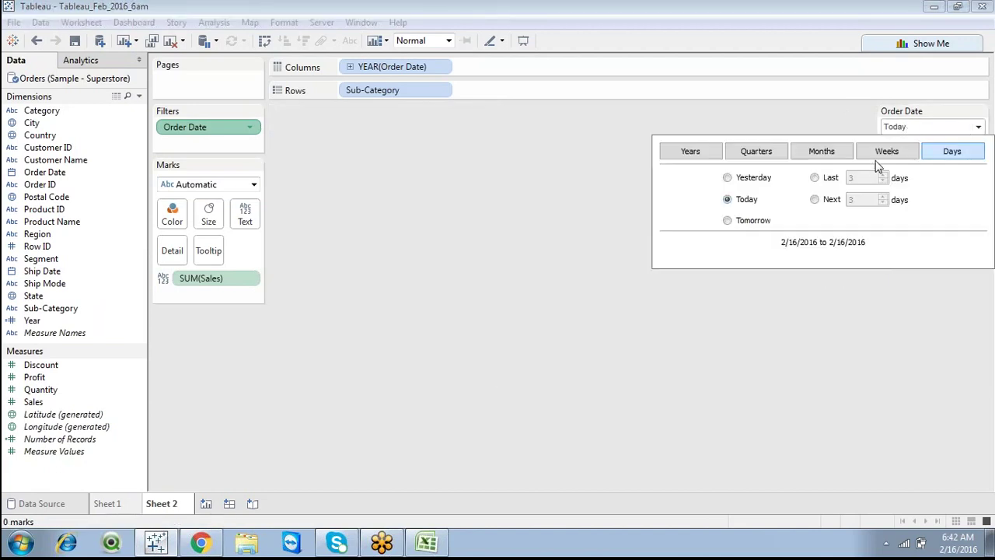
pyautogui.click(705, 155)
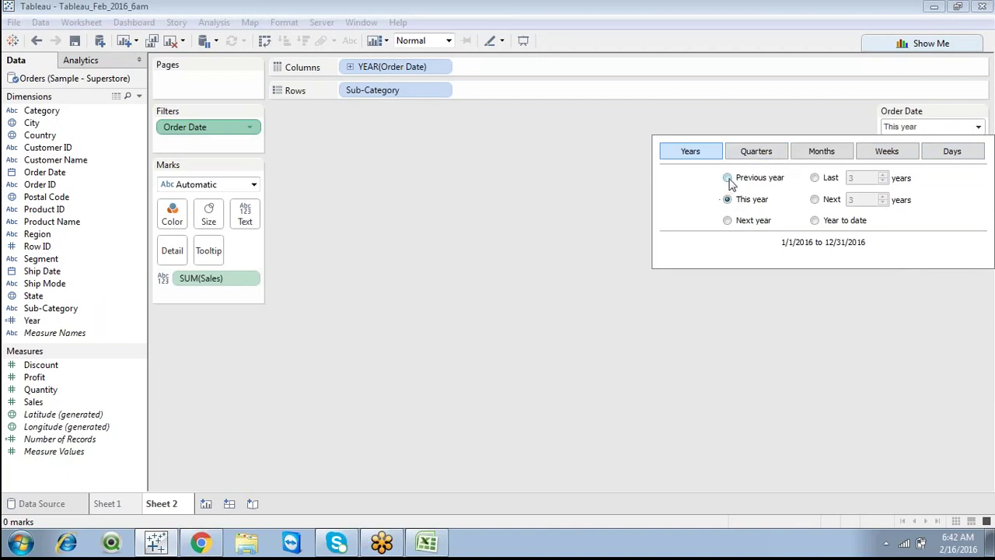
pyautogui.click(814, 179)
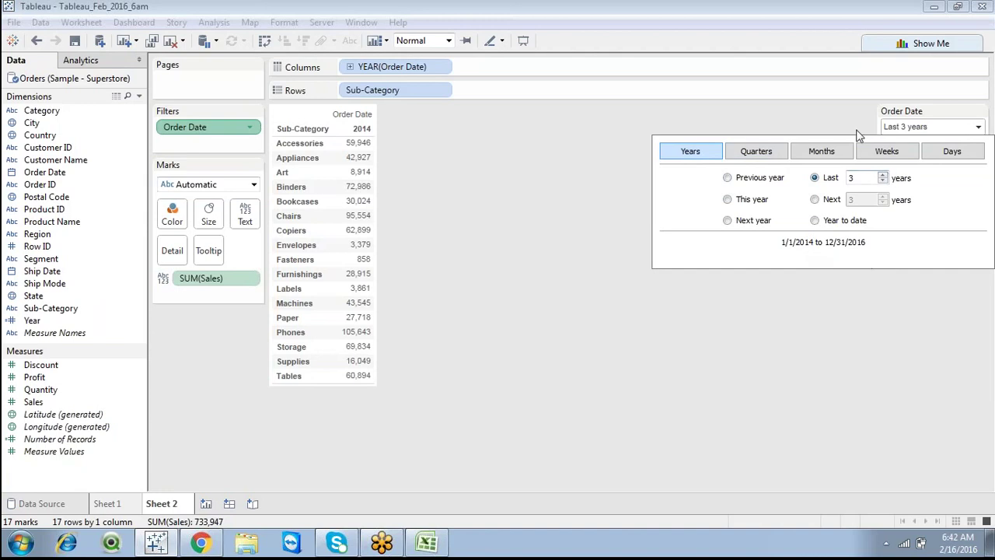
pyautogui.click(832, 120)
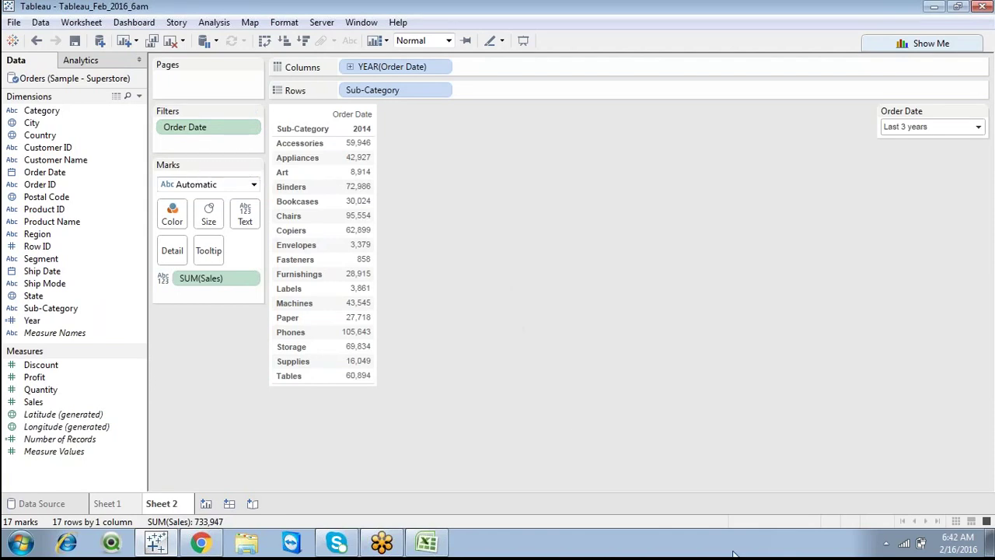
# Switch to the Excel workbook, widen column G, and enter 1 in F12 and Global Filter in G12.
pyautogui.click(429, 539)
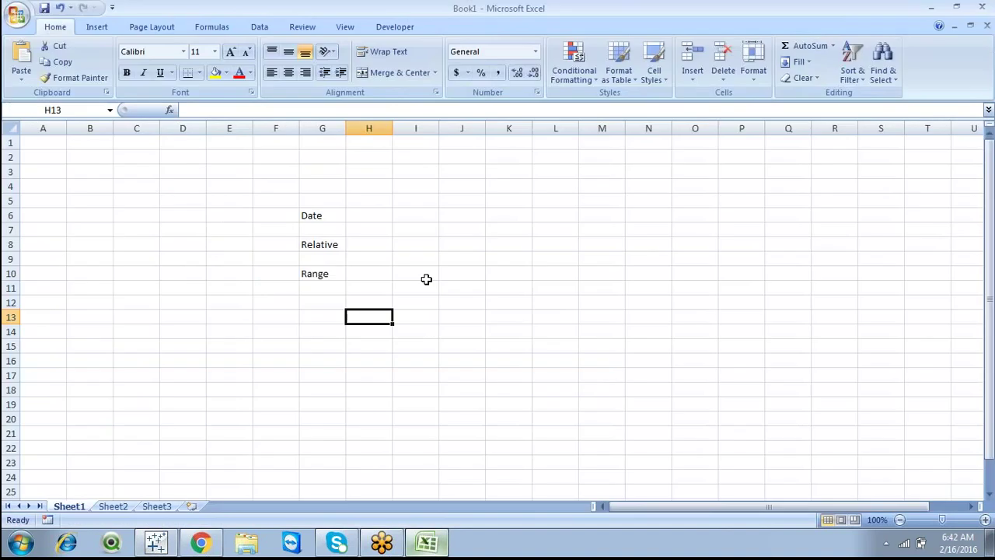
pyautogui.click(303, 301)
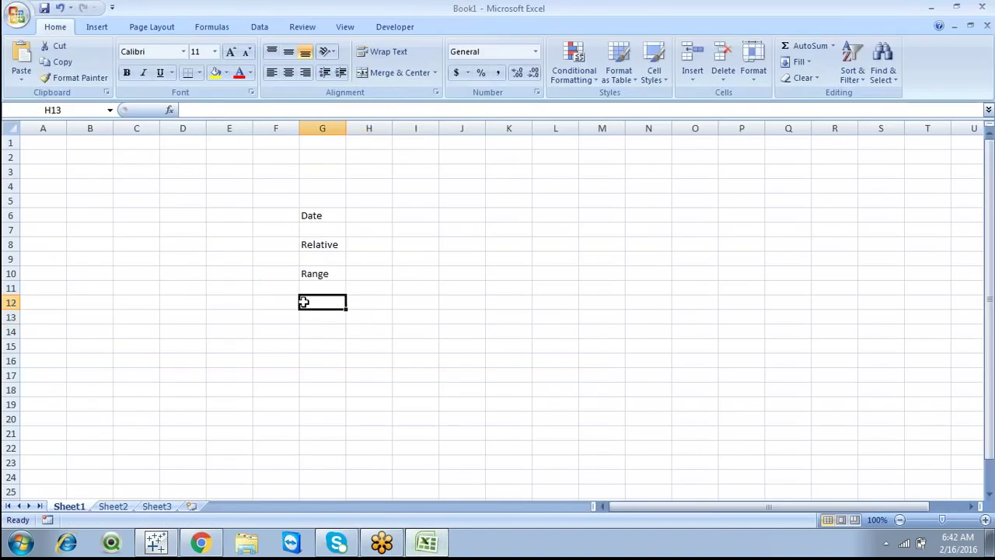
pyautogui.moveTo(346, 127); pyautogui.dragTo(452, 129)
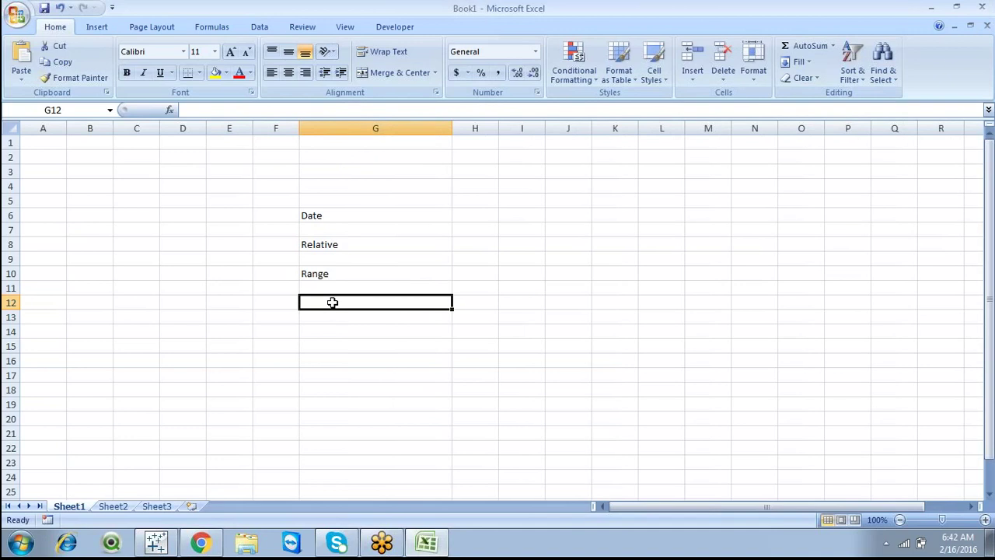
pyautogui.click(292, 303)
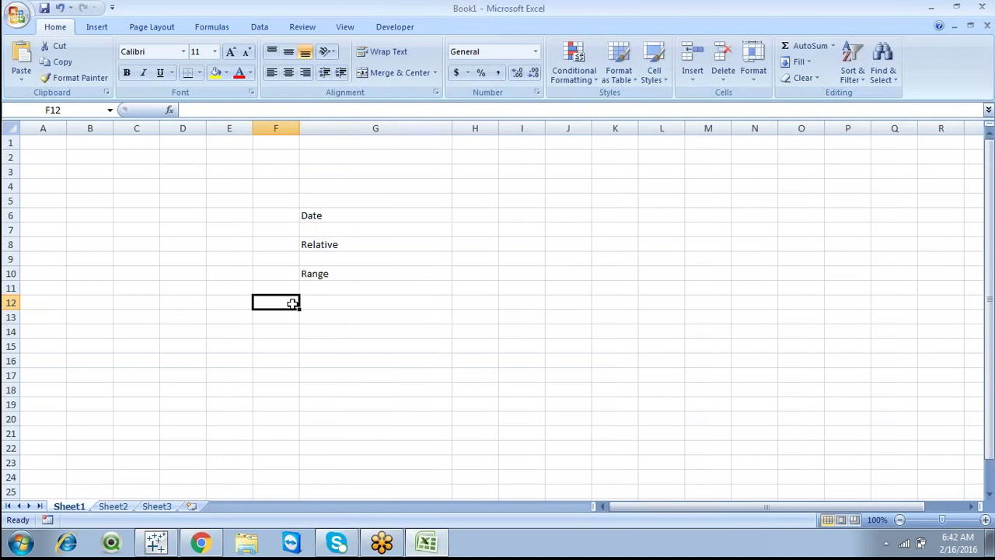
pyautogui.write('1')
pyautogui.press('Tab')
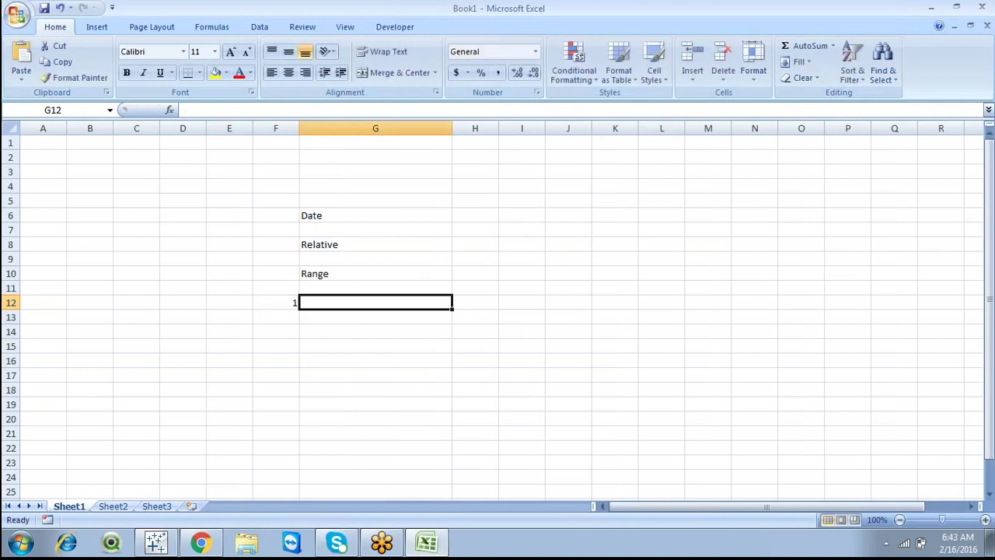
pyautogui.write('Global Filter')
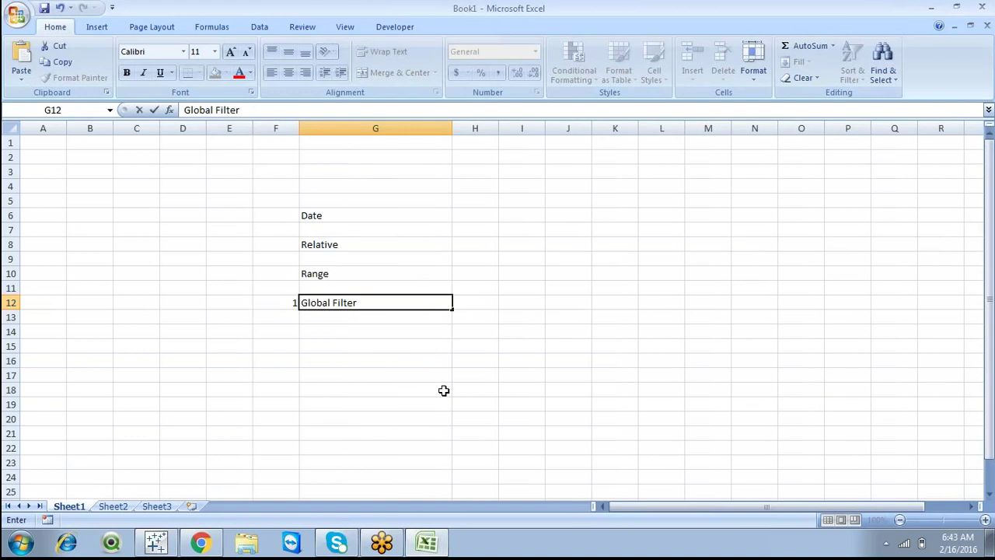
pyautogui.click(722, 544)
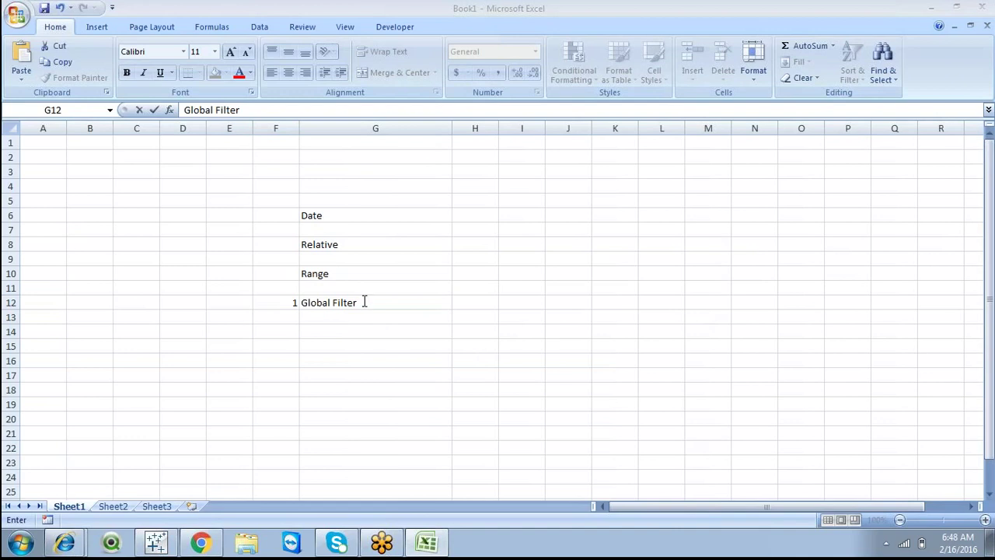
pyautogui.click(350, 327)
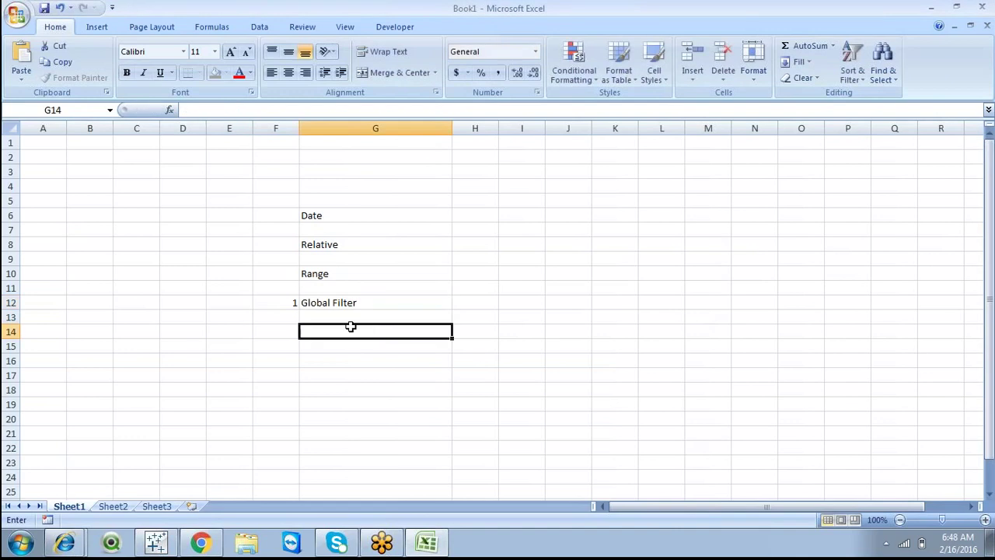
pyautogui.click(291, 317)
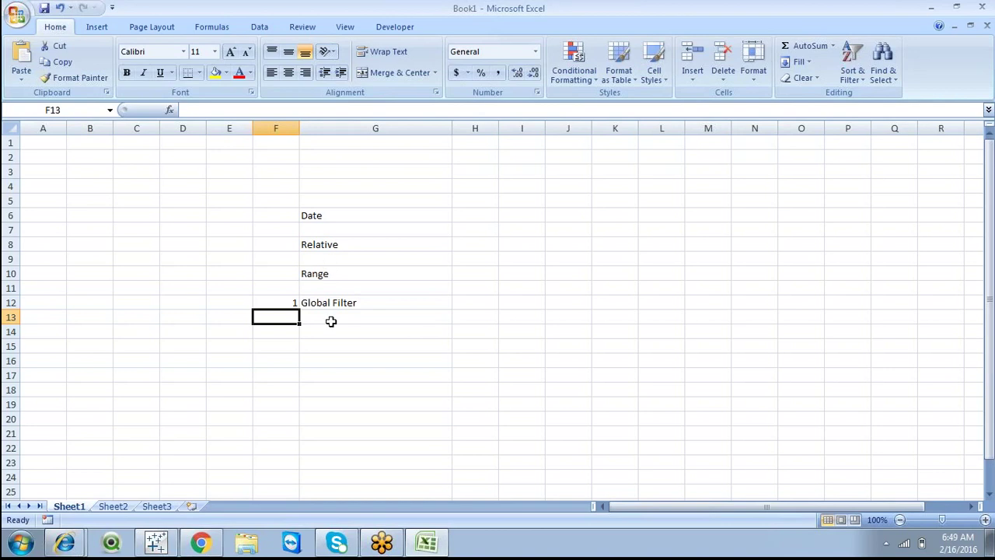
# Switch back to Tableau and build a pie chart of Sales by Category on a new worksheet.
pyautogui.click(156, 542)
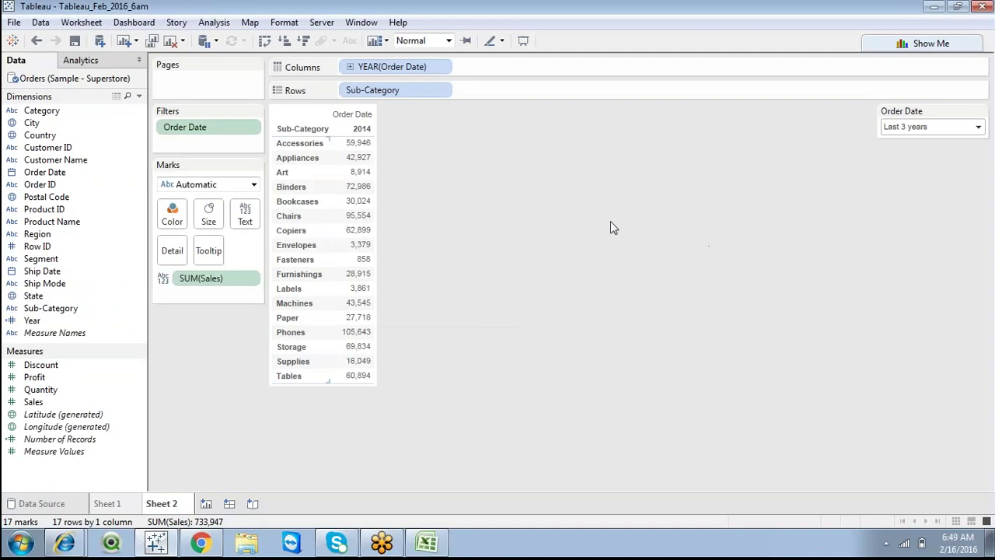
pyautogui.click(206, 503)
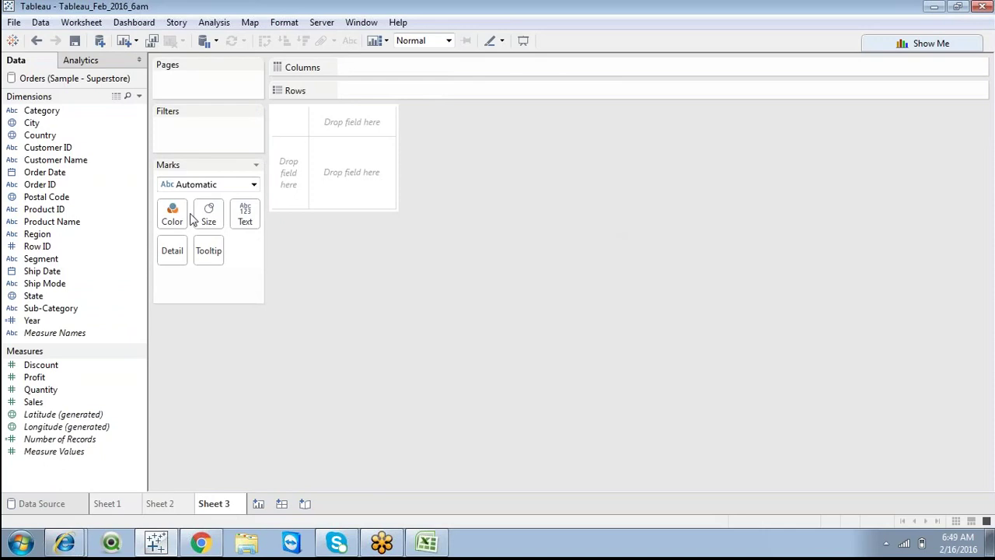
pyautogui.moveTo(77, 111)
pyautogui.mouseDown()
pyautogui.moveTo(361, 91)
pyautogui.moveTo(346, 90)
pyautogui.mouseUp()
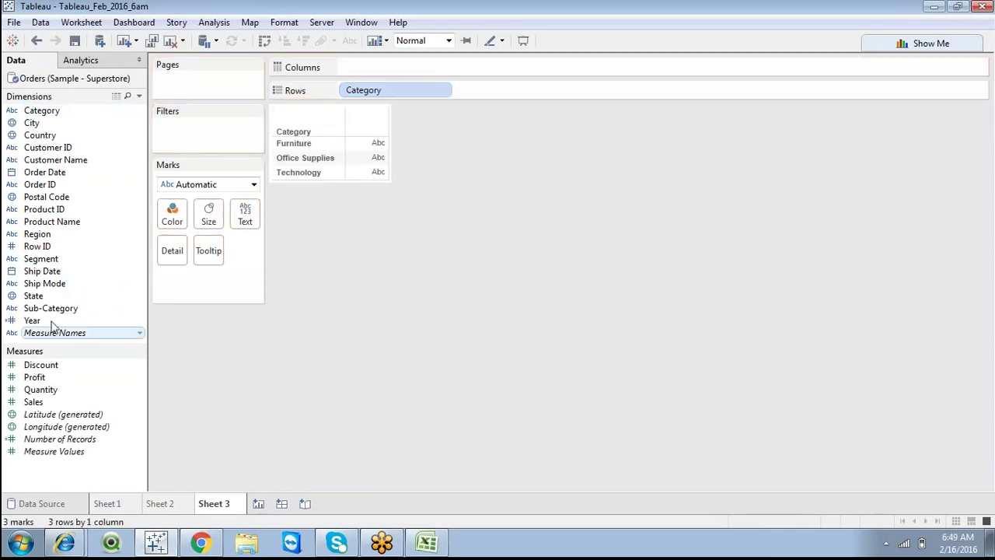
pyautogui.doubleClick(39, 401)
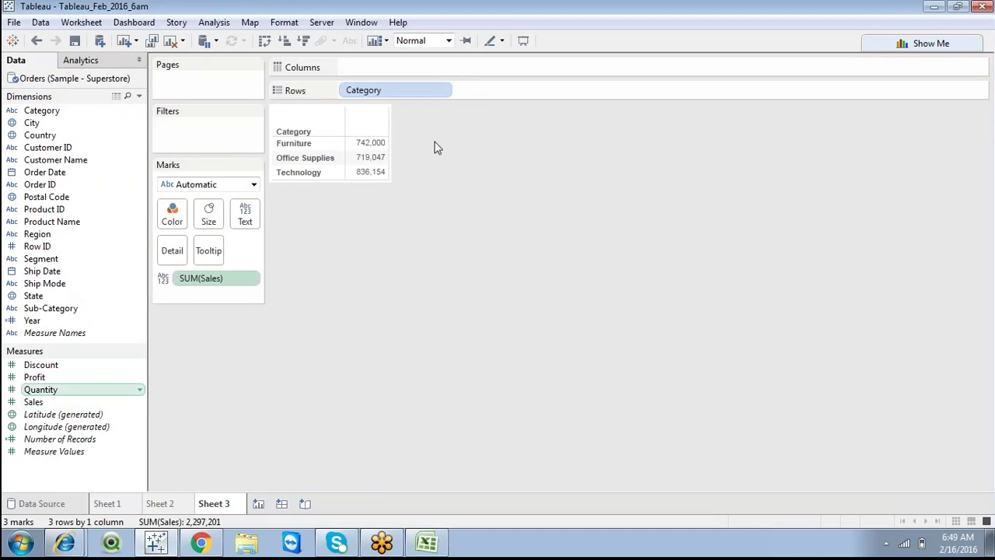
pyautogui.click(917, 48)
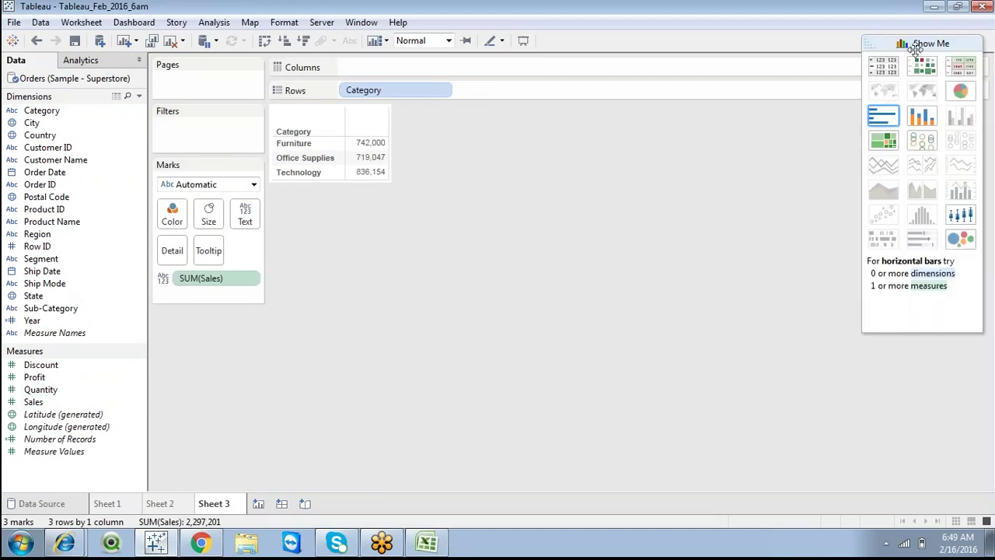
pyautogui.click(960, 92)
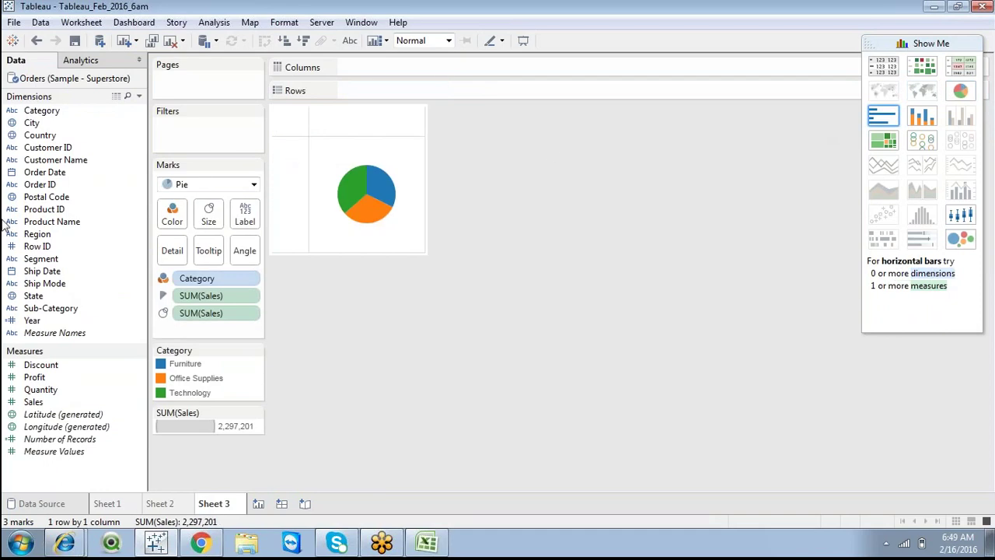
# Try Category on Rows, undo it, and label the pie slices with Category and Sales.
pyautogui.moveTo(42, 110); pyautogui.dragTo(354, 90)
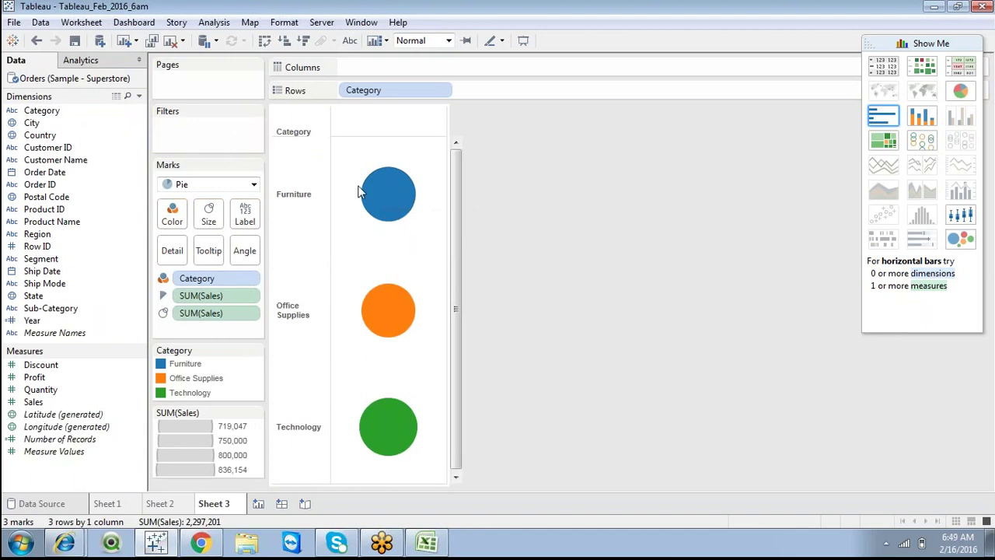
pyautogui.click(37, 40)
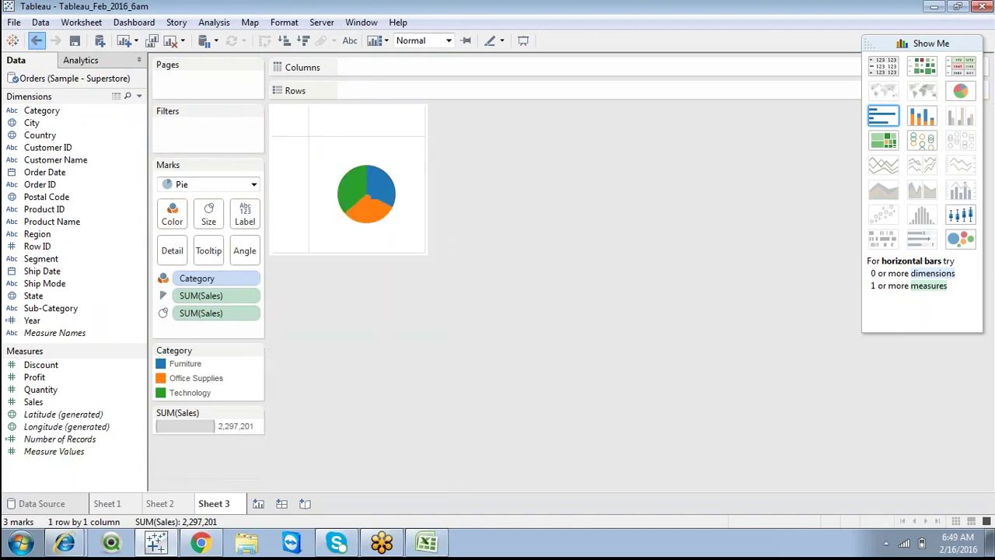
pyautogui.moveTo(33, 113); pyautogui.dragTo(246, 219)
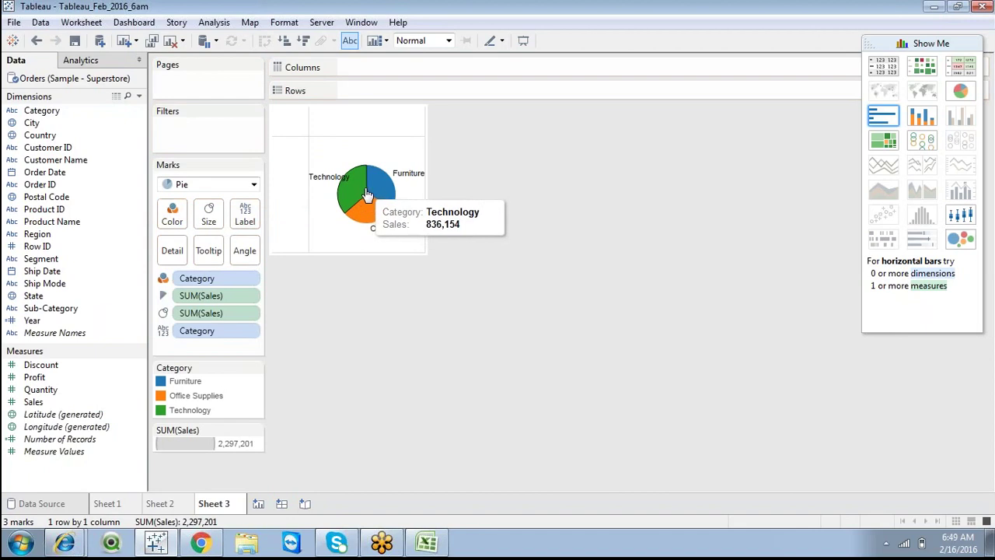
pyautogui.moveTo(395, 193)
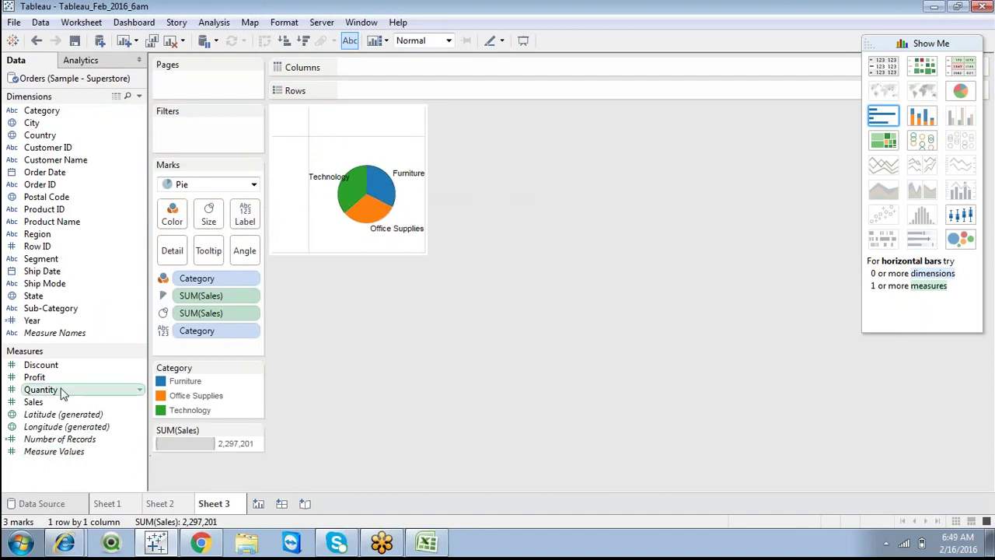
pyautogui.moveTo(66, 406); pyautogui.dragTo(242, 217)
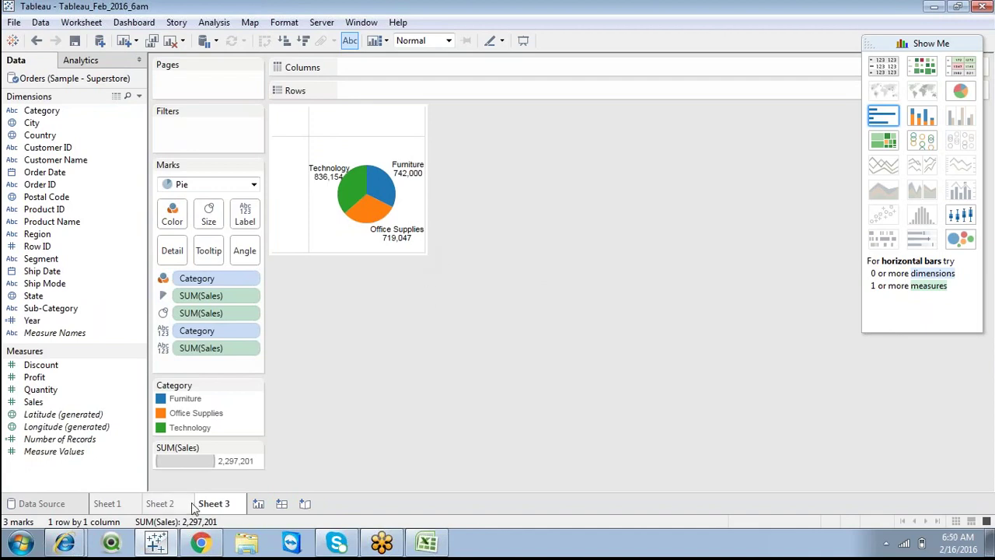
# Create a new worksheet with horizontal bars of Sales by Category and Sub-Category, coloured by Category.
pyautogui.click(259, 505)
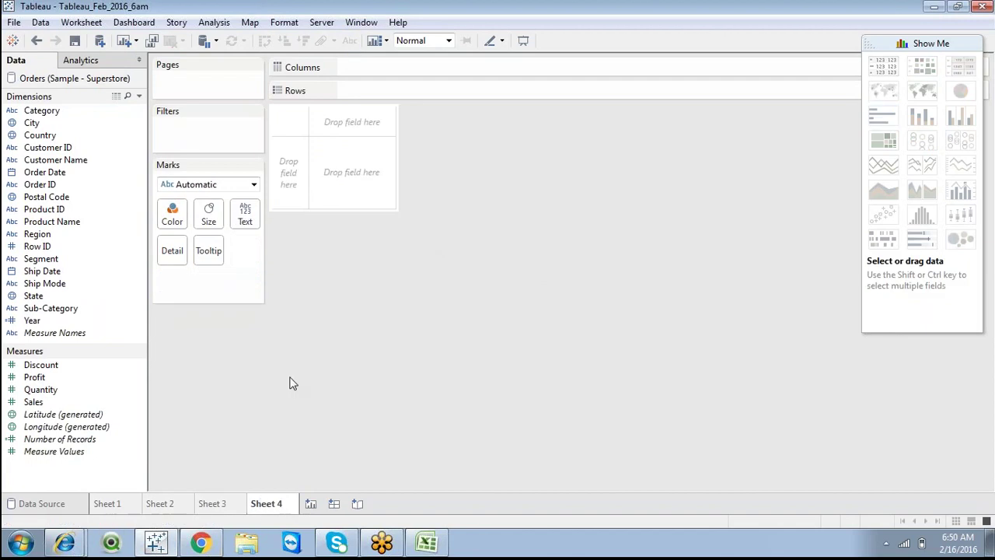
pyautogui.doubleClick(44, 113)
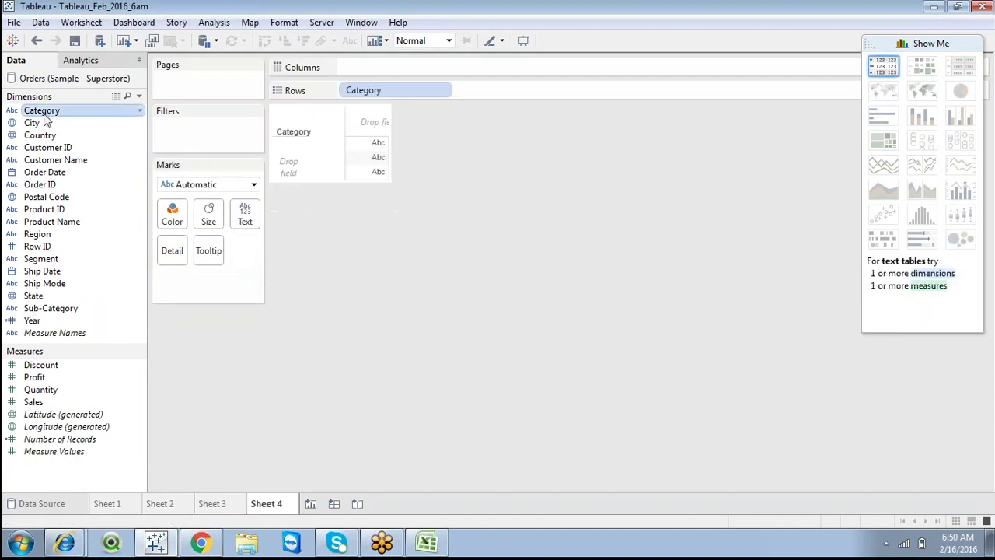
pyautogui.doubleClick(47, 311)
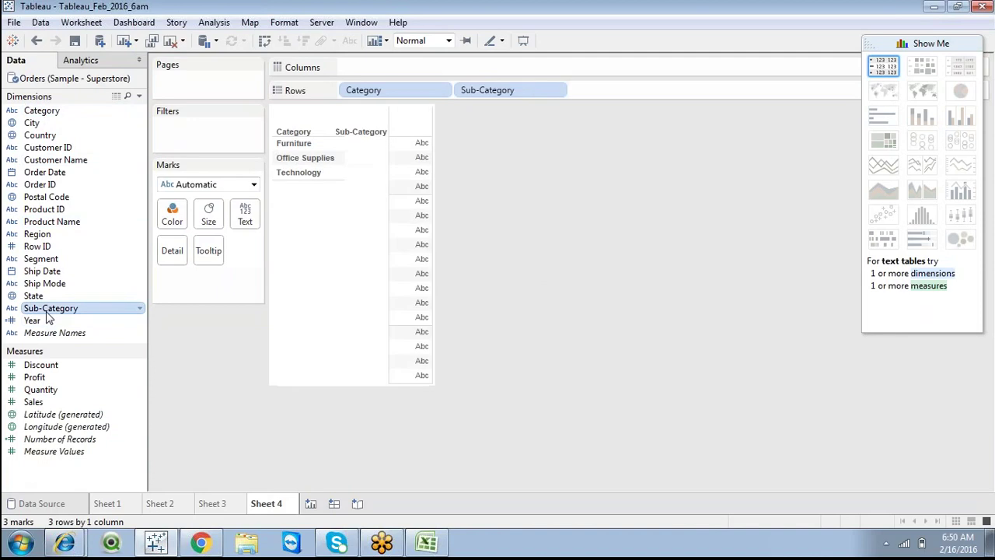
pyautogui.doubleClick(56, 404)
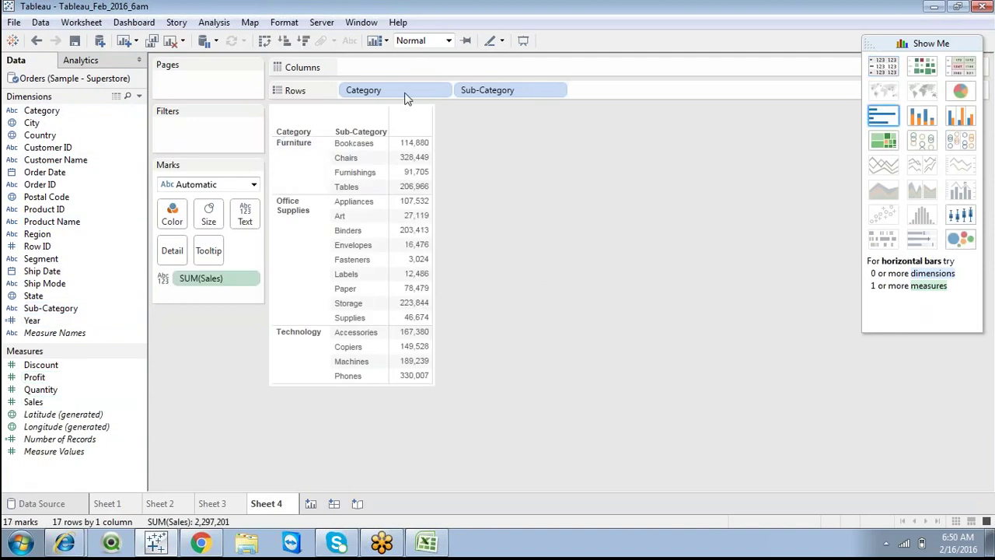
pyautogui.click(882, 115)
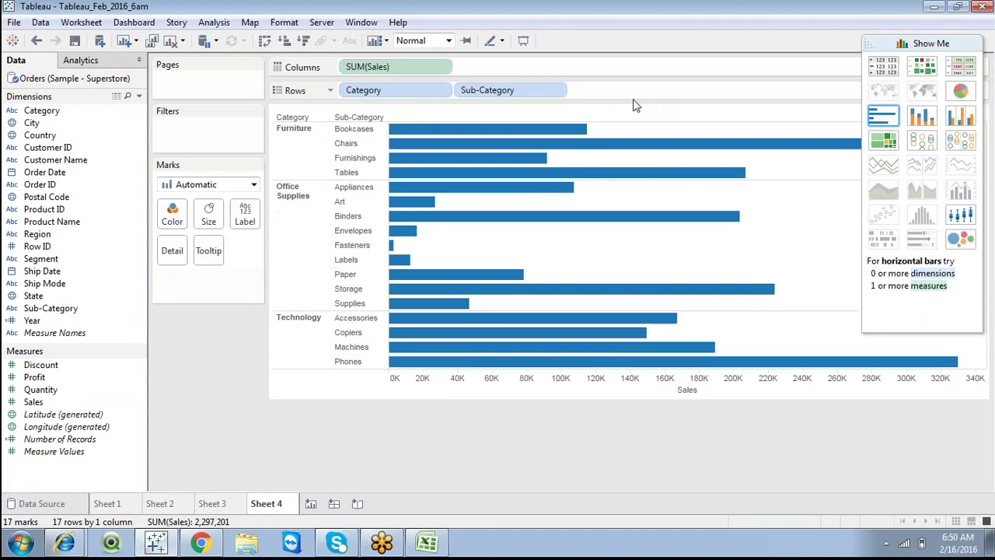
pyautogui.moveTo(78, 111); pyautogui.dragTo(172, 214)
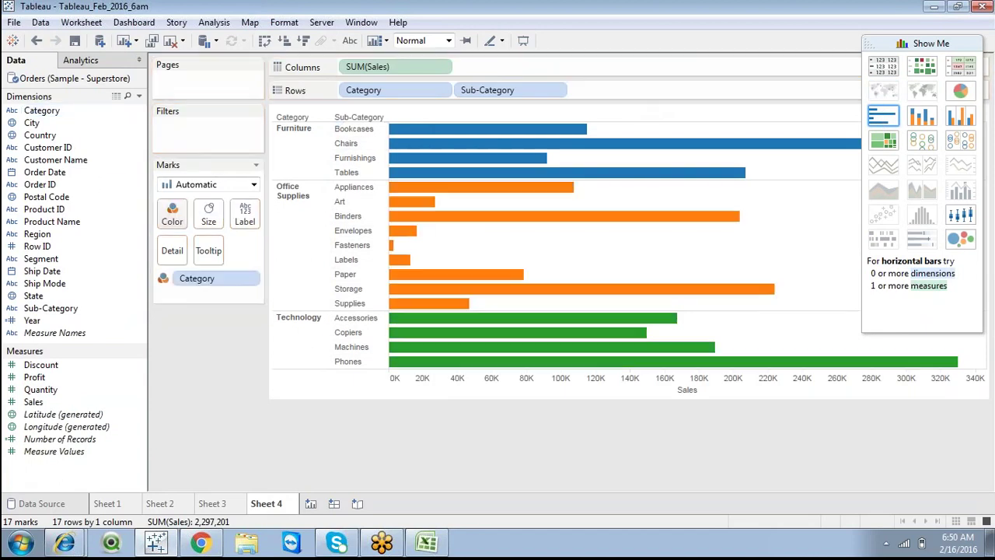
# Create another new worksheet with a text table of Sales, with Category on Rows and Region on Columns.
pyautogui.click(214, 504)
pyautogui.click(264, 504)
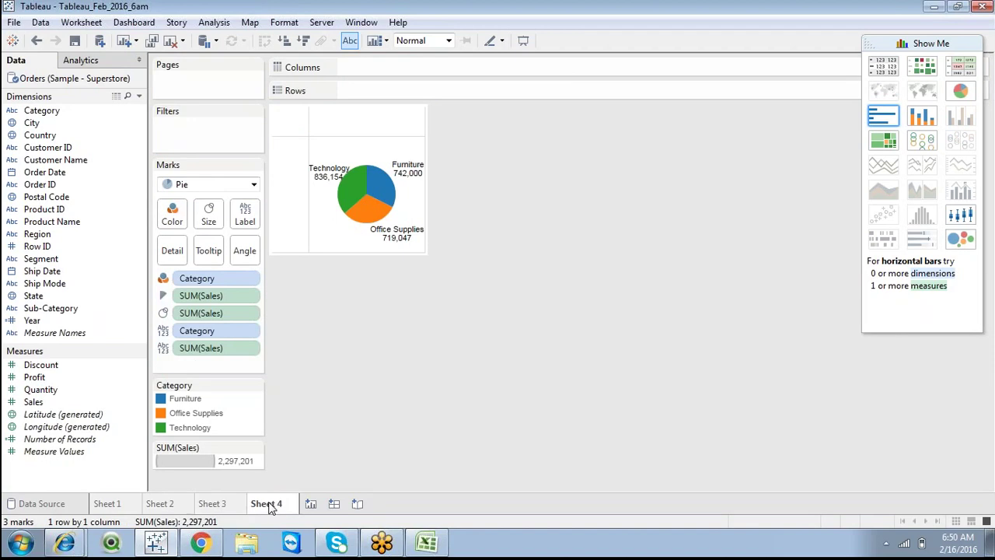
pyautogui.click(310, 503)
pyautogui.moveTo(41, 111); pyautogui.dragTo(365, 122)
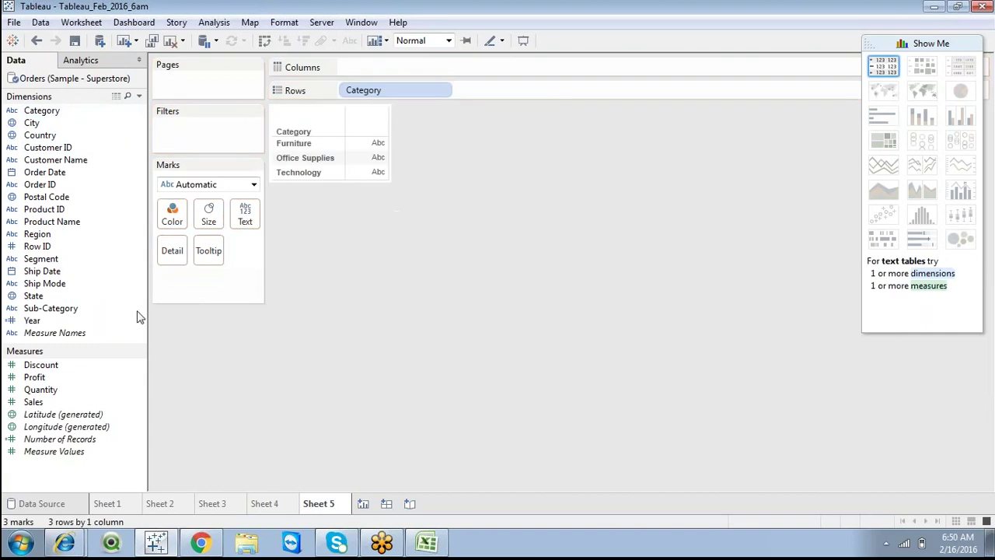
pyautogui.doubleClick(45, 234)
pyautogui.doubleClick(33, 402)
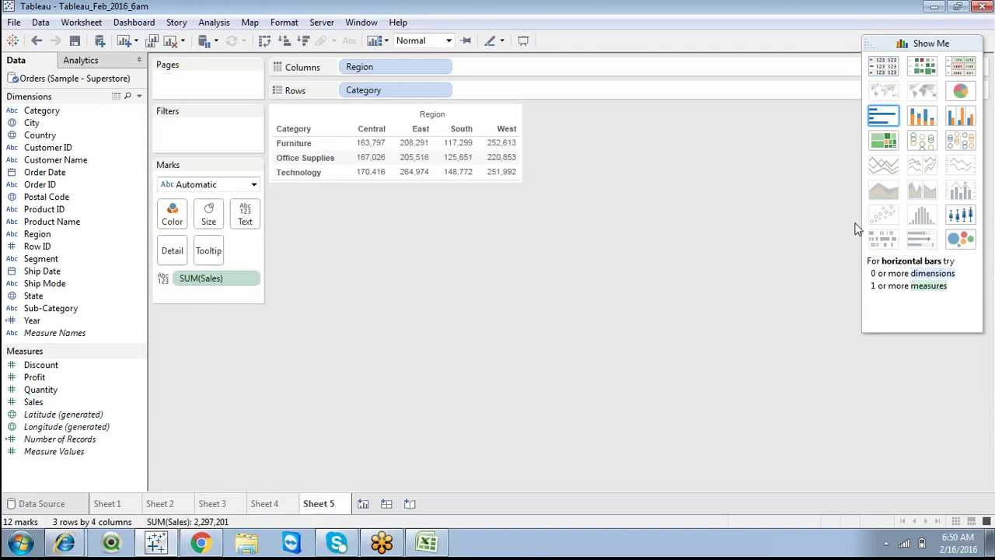
# Convert the Sales table on Sheet 5 to stacked bars by Region, coloured by Category and labelled with Region.
pyautogui.click(922, 116)
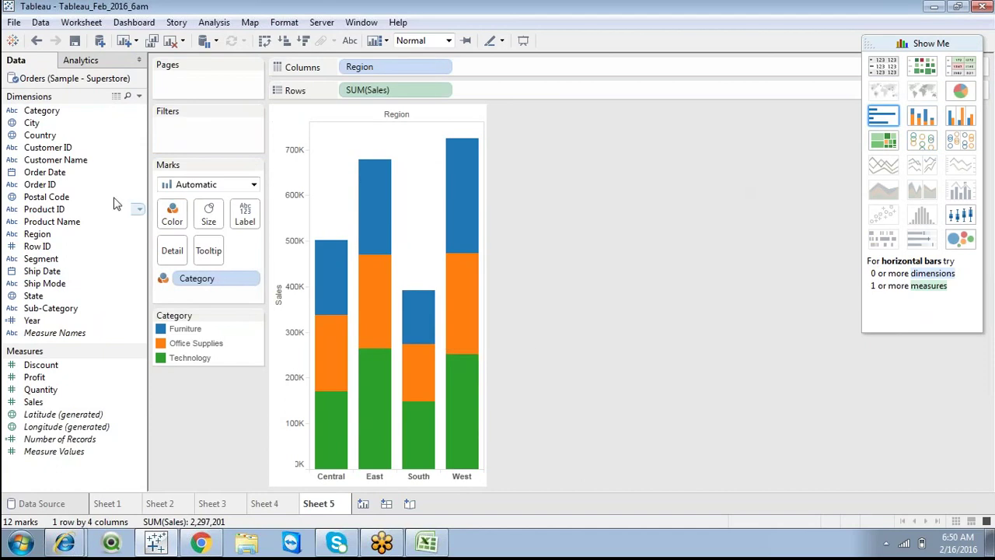
pyautogui.moveTo(45, 113); pyautogui.dragTo(165, 217)
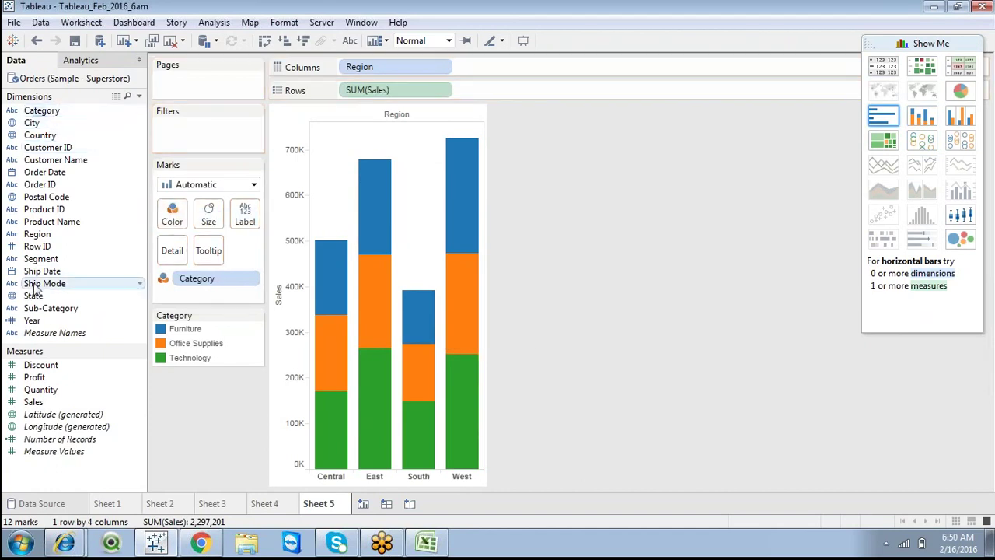
pyautogui.moveTo(31, 238); pyautogui.dragTo(244, 216)
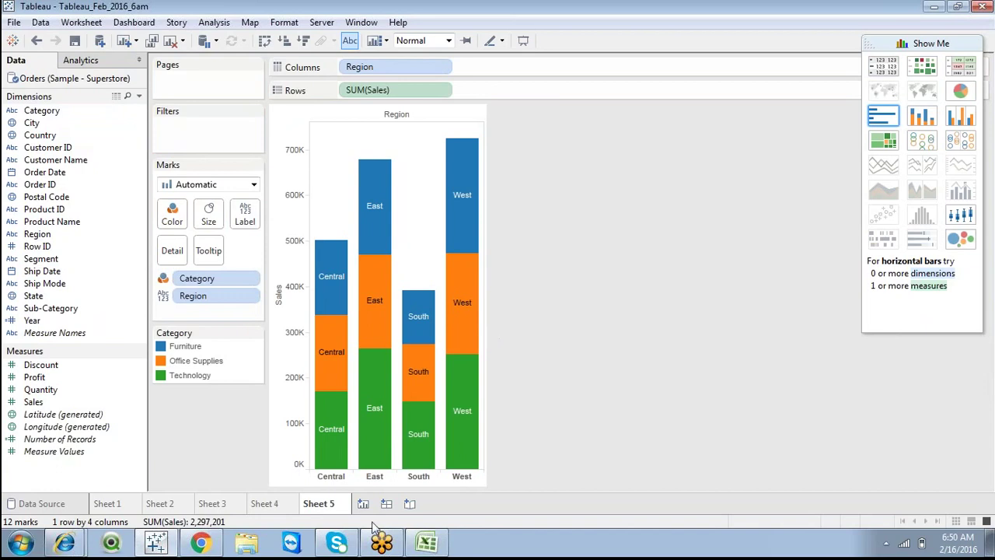
# Compare the Category breakdown in the pie chart, horizontal bars and stacked bars on Sheets 3, 4 and 5.
pyautogui.click(229, 503)
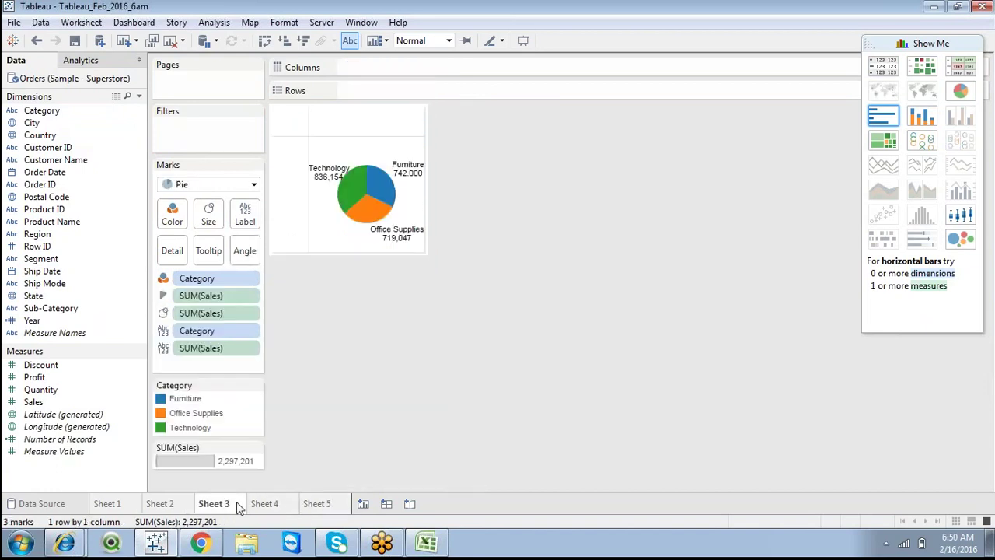
pyautogui.click(276, 505)
pyautogui.click(316, 503)
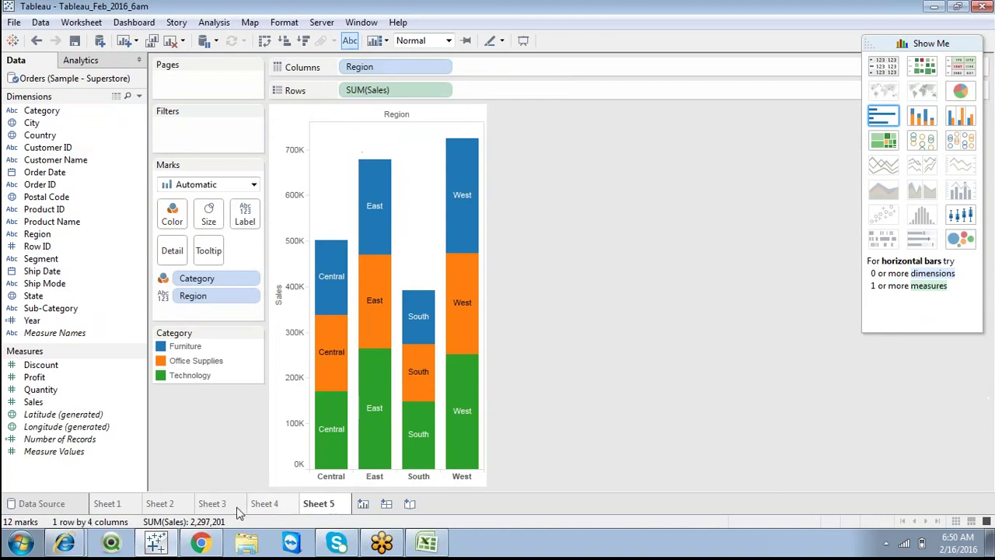
pyautogui.click(237, 506)
pyautogui.click(265, 504)
pyautogui.click(317, 503)
pyautogui.click(231, 507)
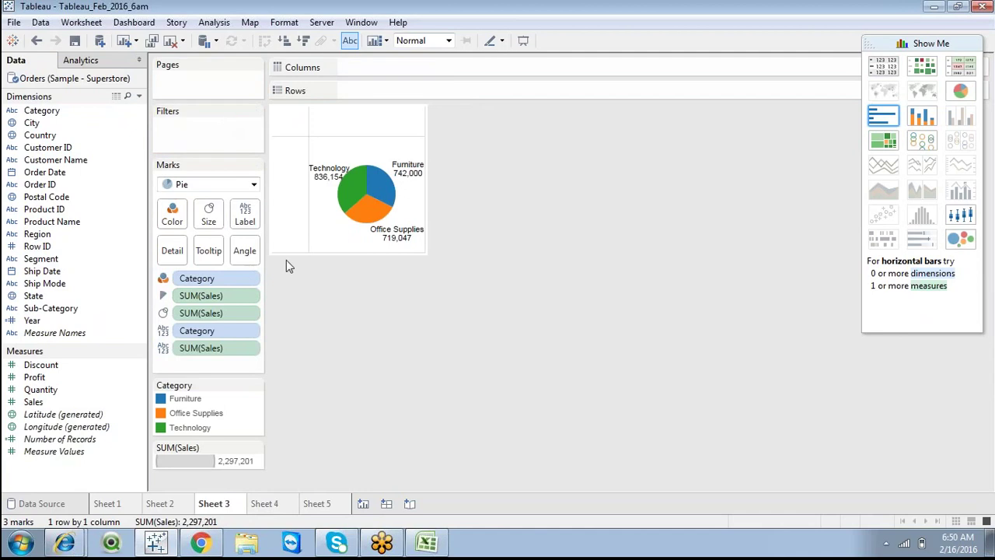
pyautogui.click(273, 507)
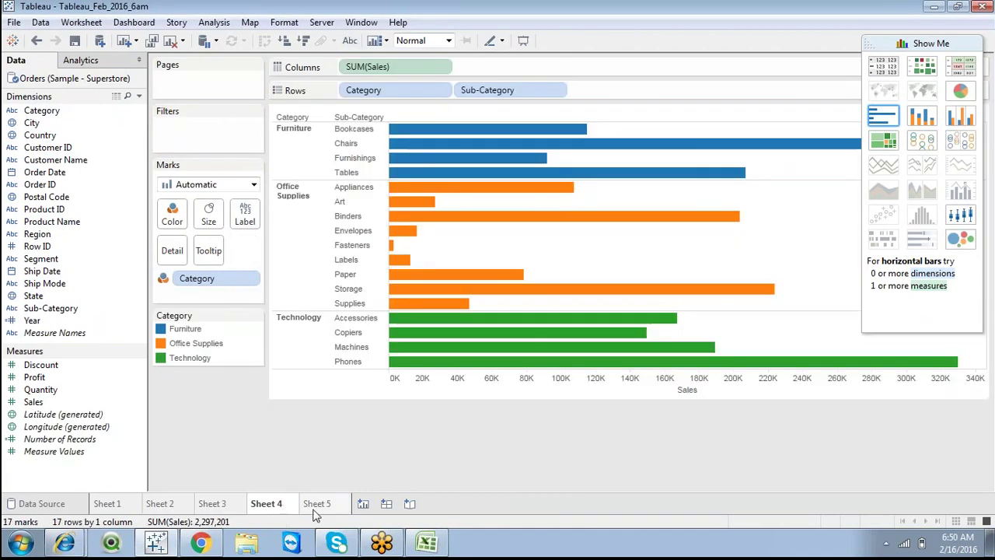
pyautogui.click(314, 509)
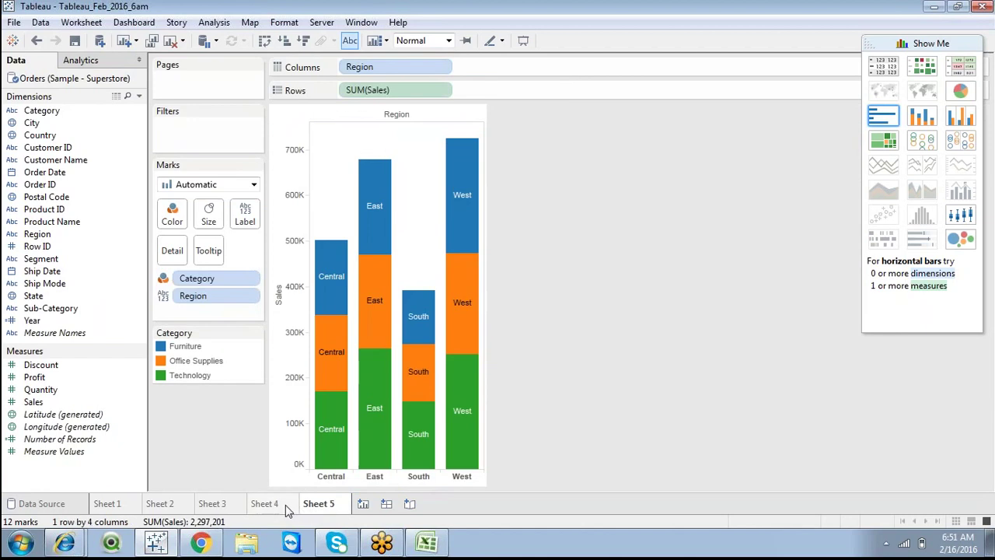
pyautogui.click(285, 504)
pyautogui.click(237, 508)
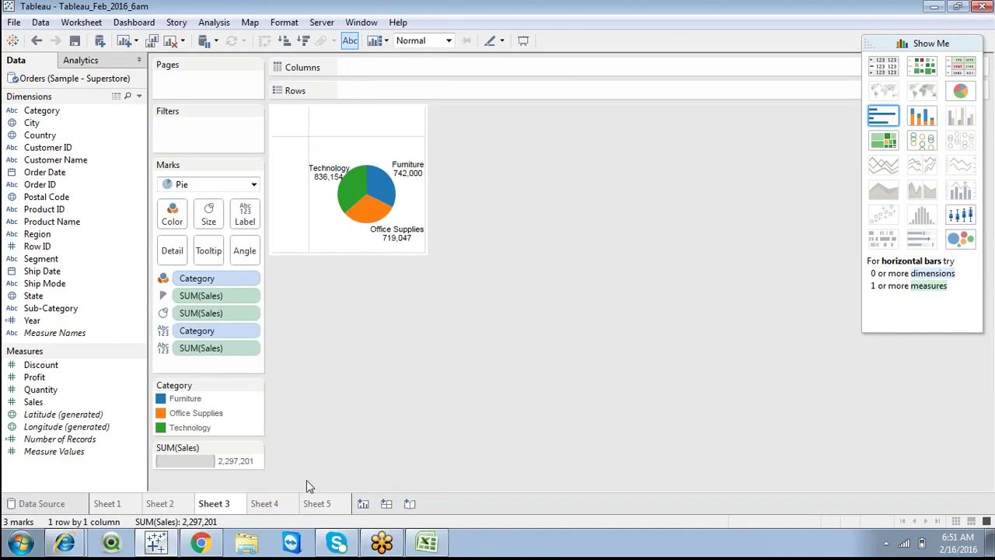
pyautogui.click(283, 506)
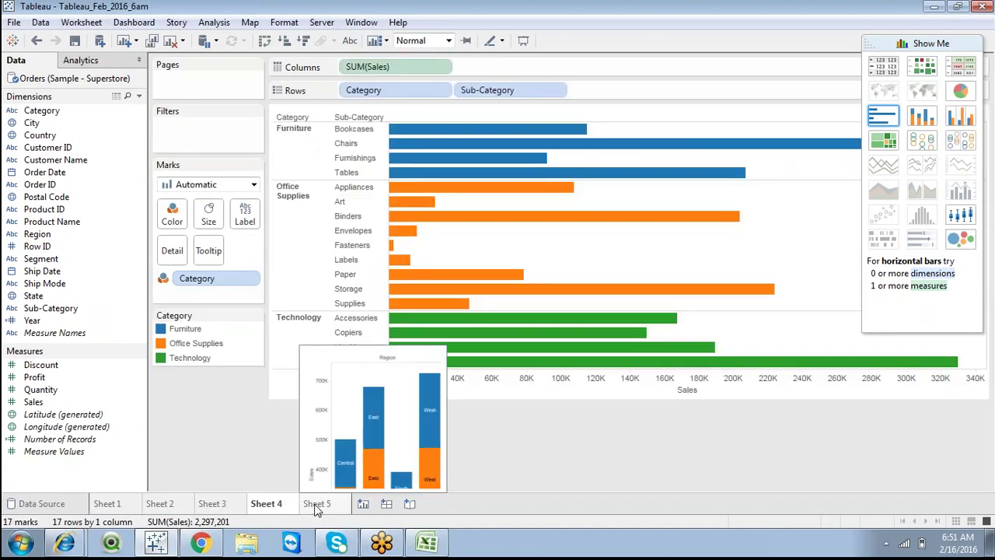
pyautogui.click(317, 506)
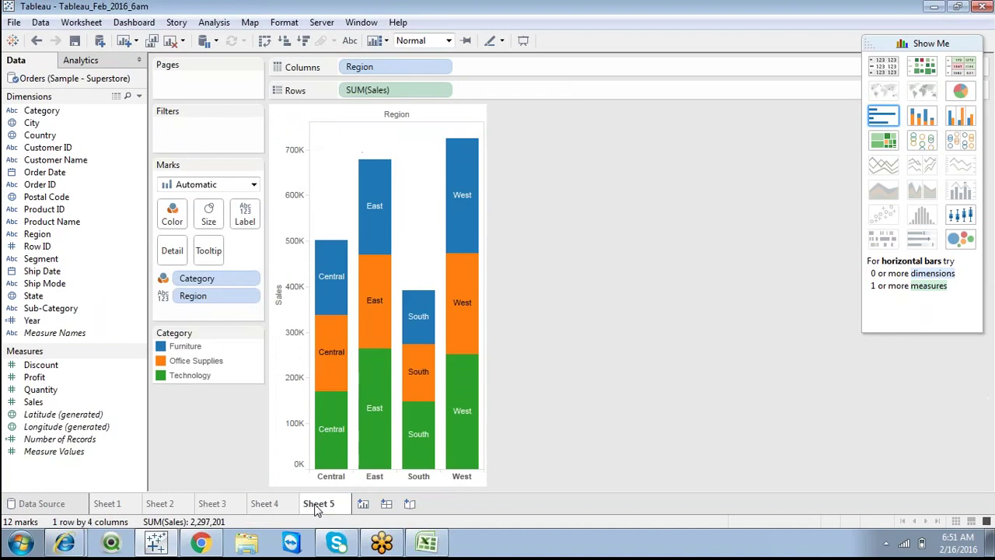
pyautogui.click(229, 504)
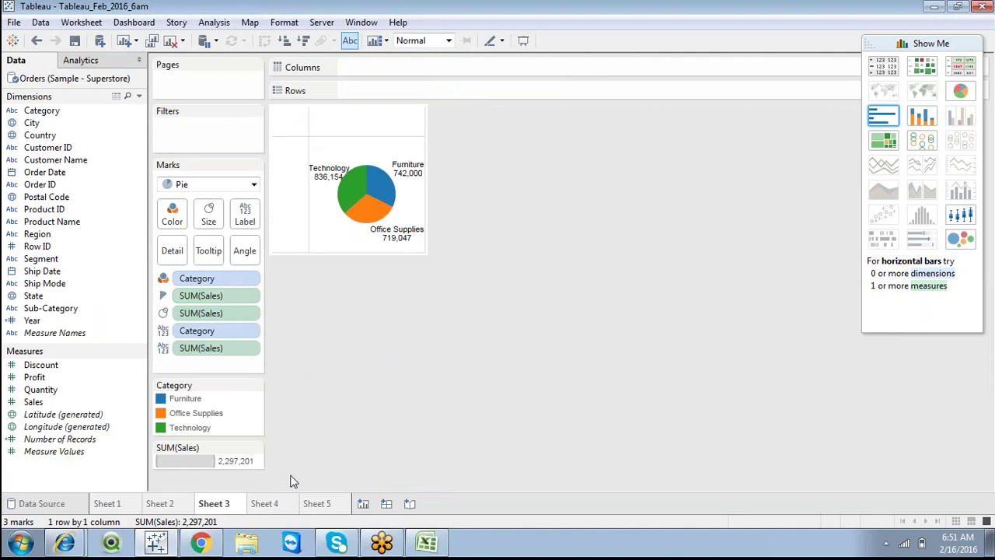
pyautogui.click(265, 504)
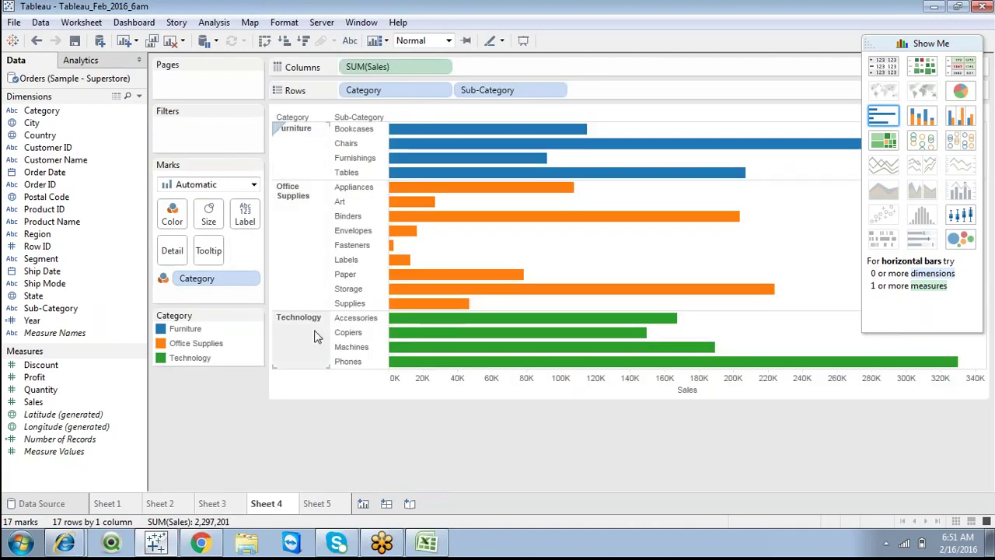
pyautogui.click(333, 506)
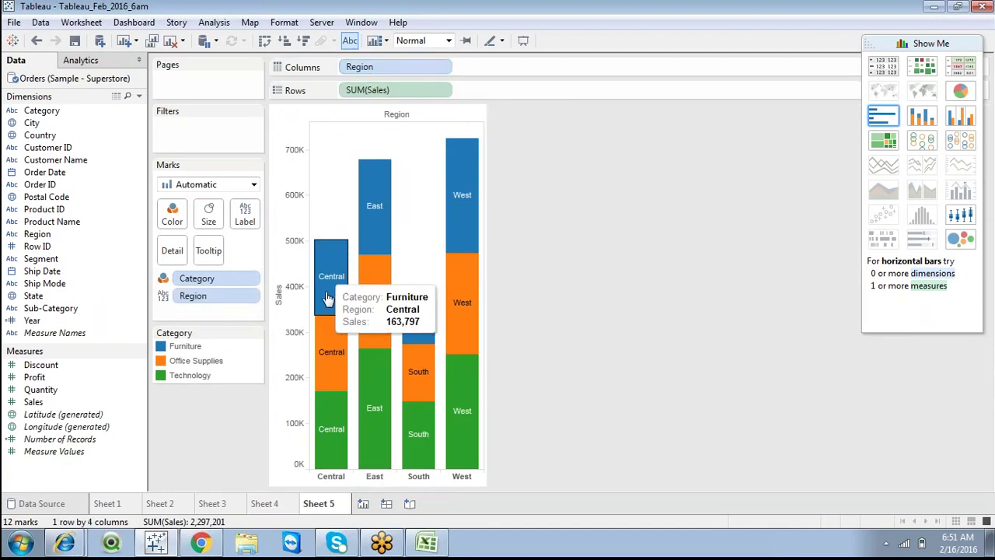
# Add a Category filter on Sheet 3 with all three categories selected and apply it to all worksheets using this data source.
pyautogui.click(229, 506)
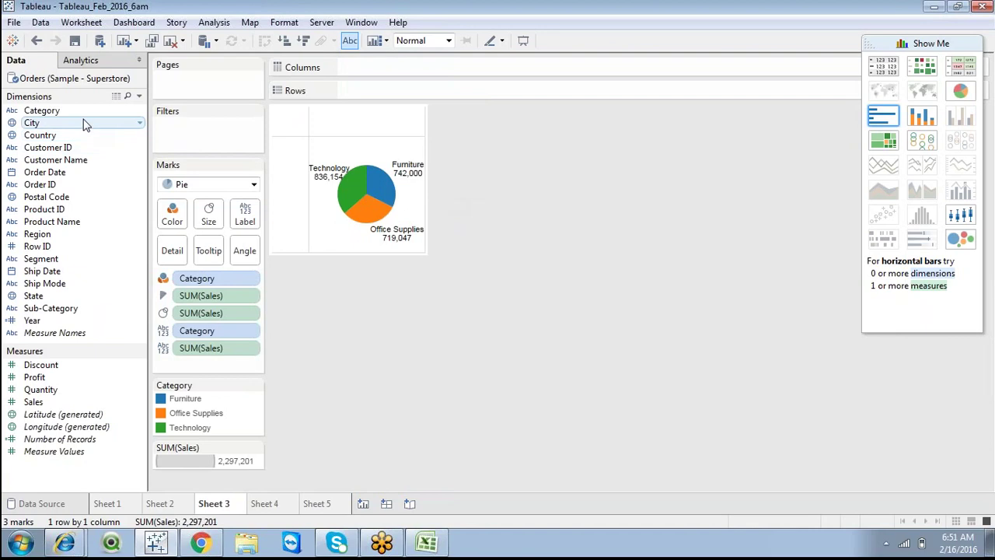
pyautogui.moveTo(75, 111); pyautogui.dragTo(208, 140)
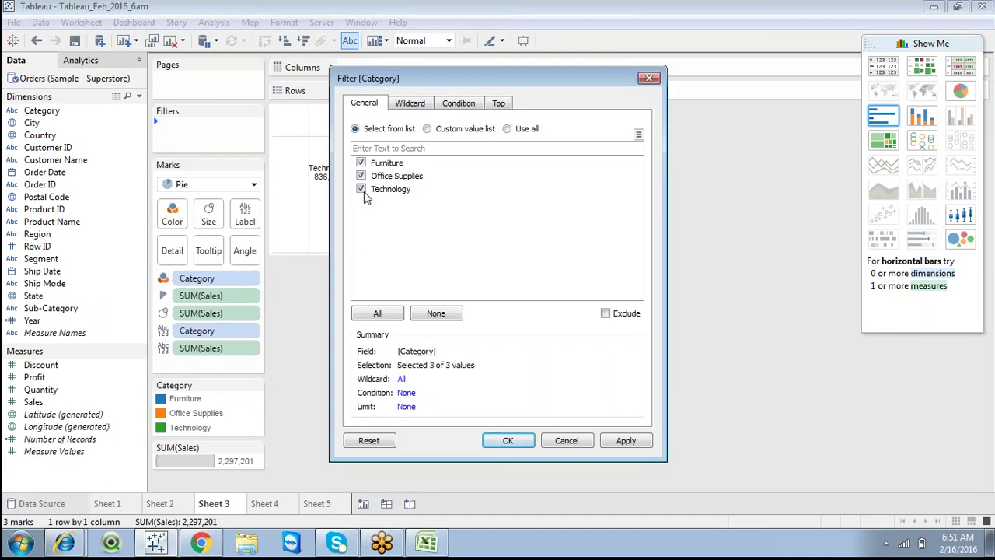
pyautogui.click(506, 440)
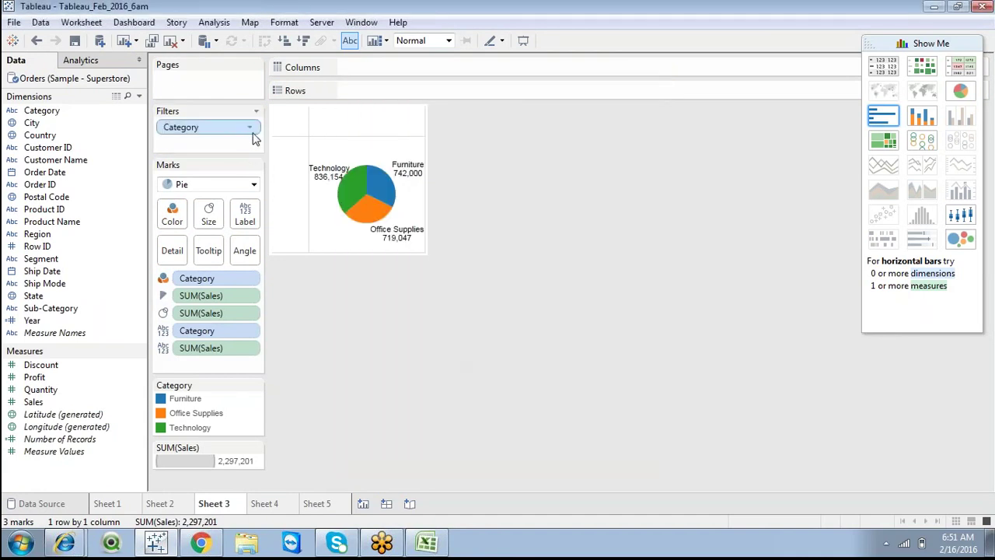
pyautogui.click(250, 129)
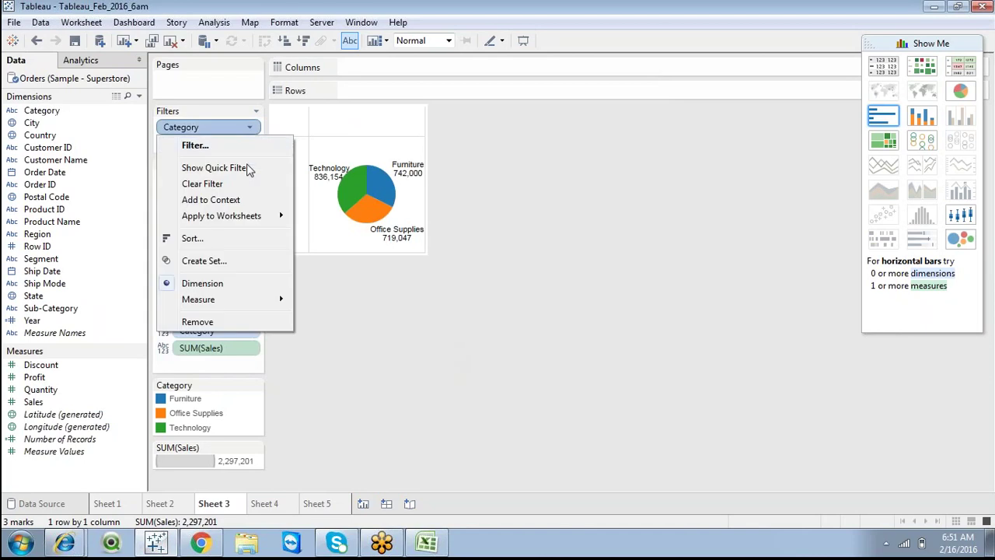
pyautogui.moveTo(251, 217)
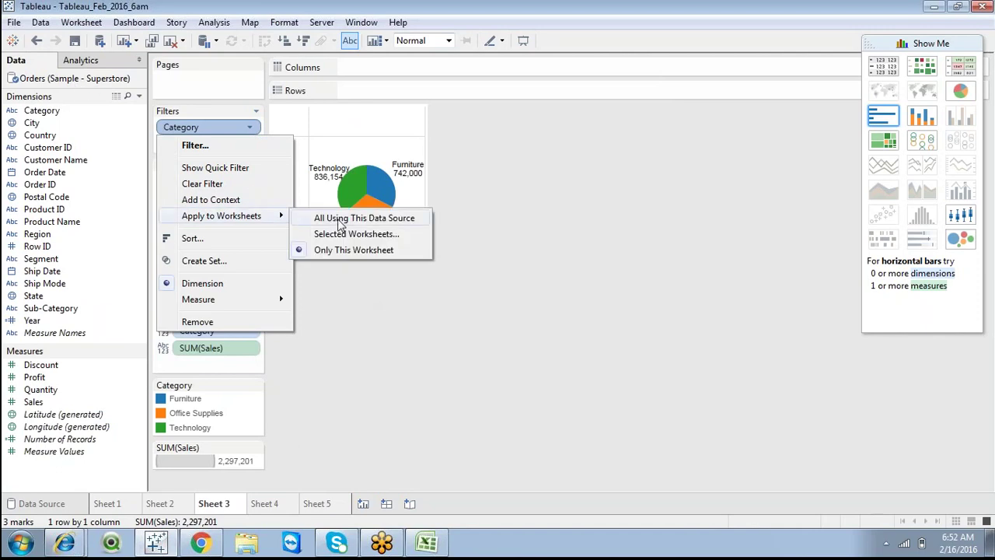
pyautogui.click(339, 221)
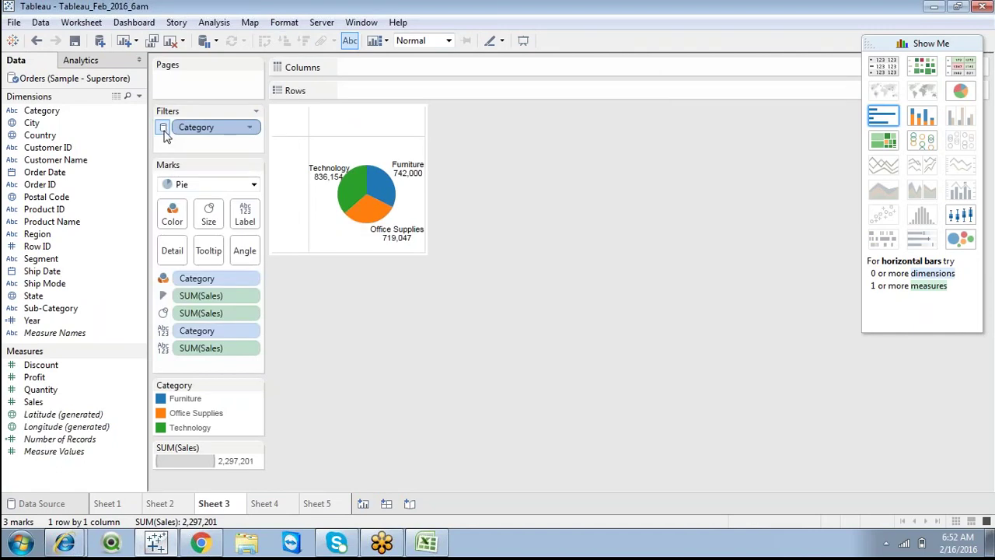
# Examine the Category filter on Sheets 1 to 5 and review its worksheet scope on Sheet 3.
pyautogui.moveTo(166, 137)
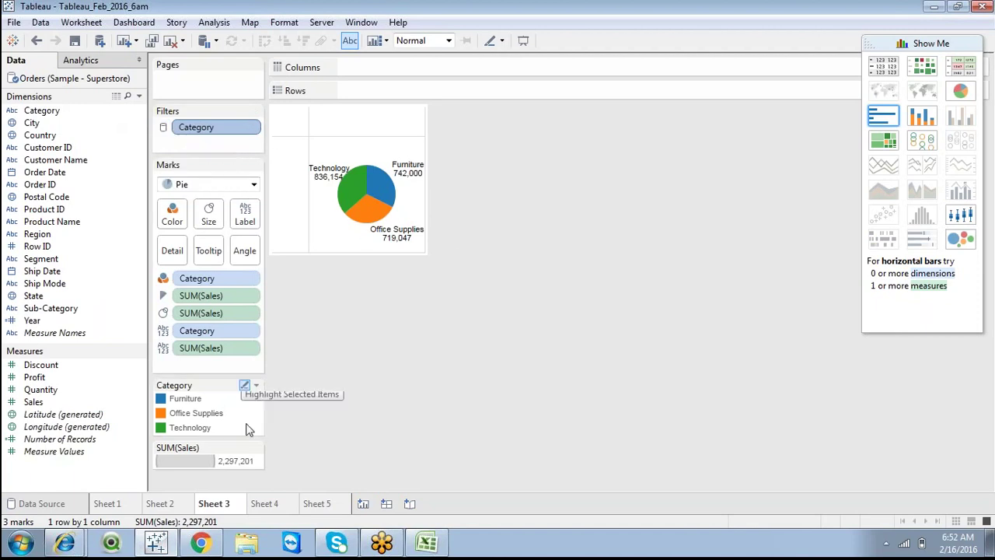
pyautogui.click(268, 504)
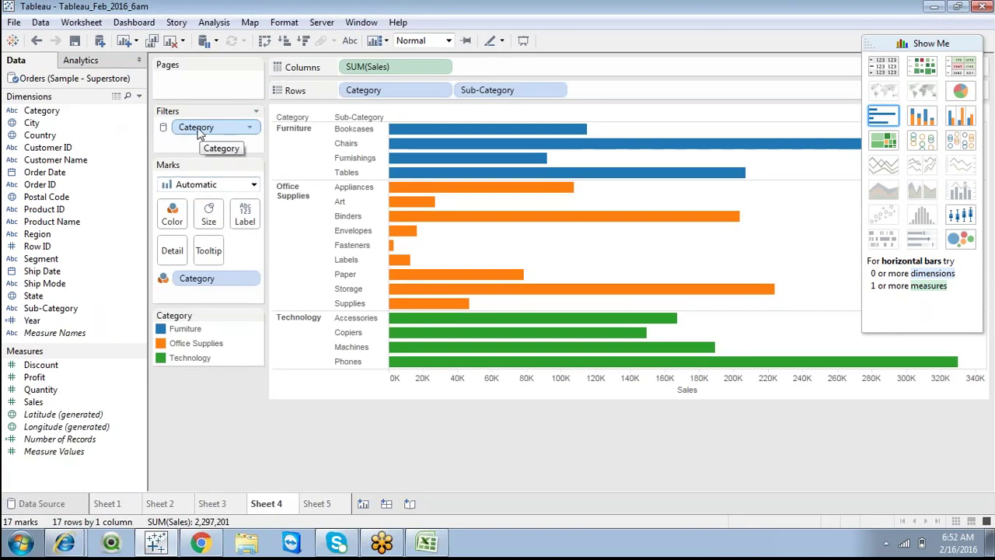
pyautogui.click(336, 511)
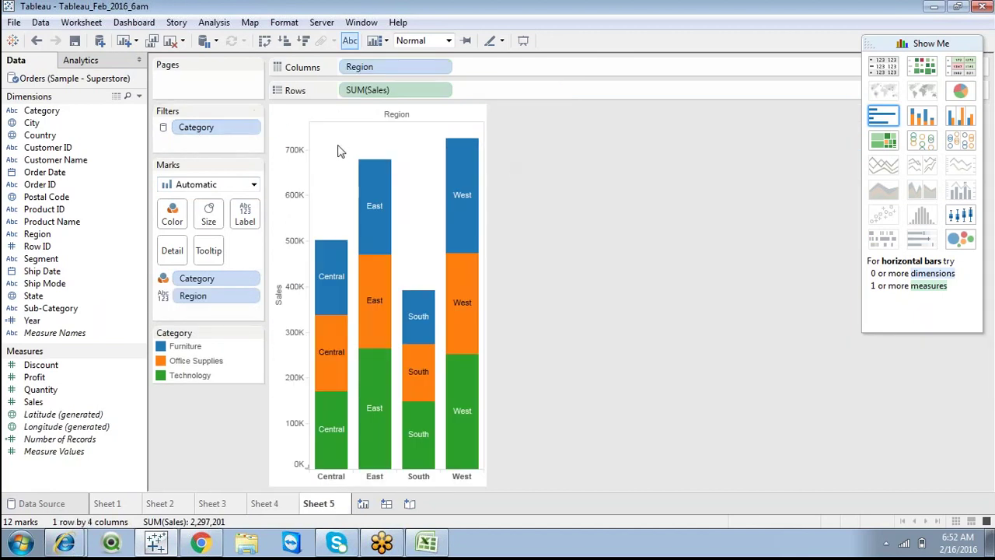
pyautogui.click(212, 504)
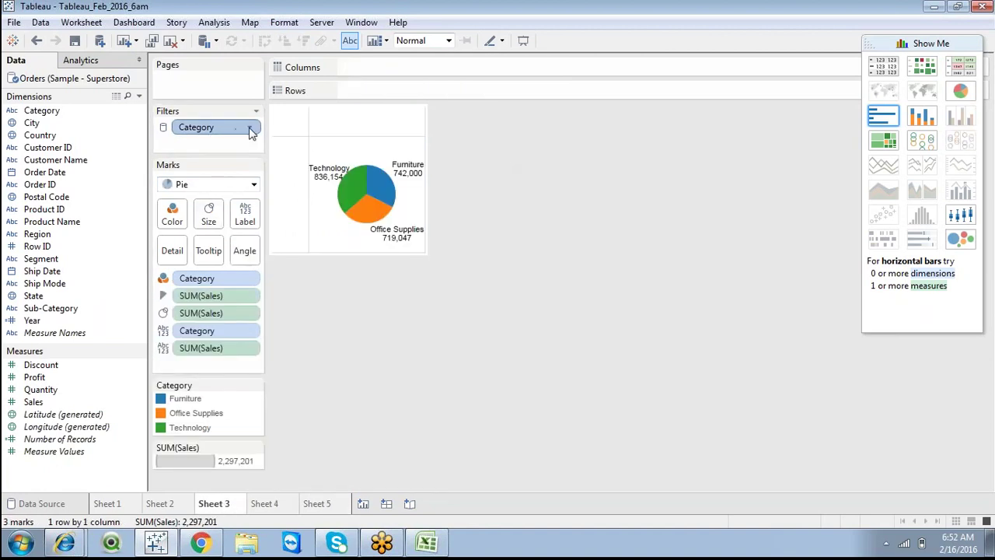
pyautogui.click(165, 504)
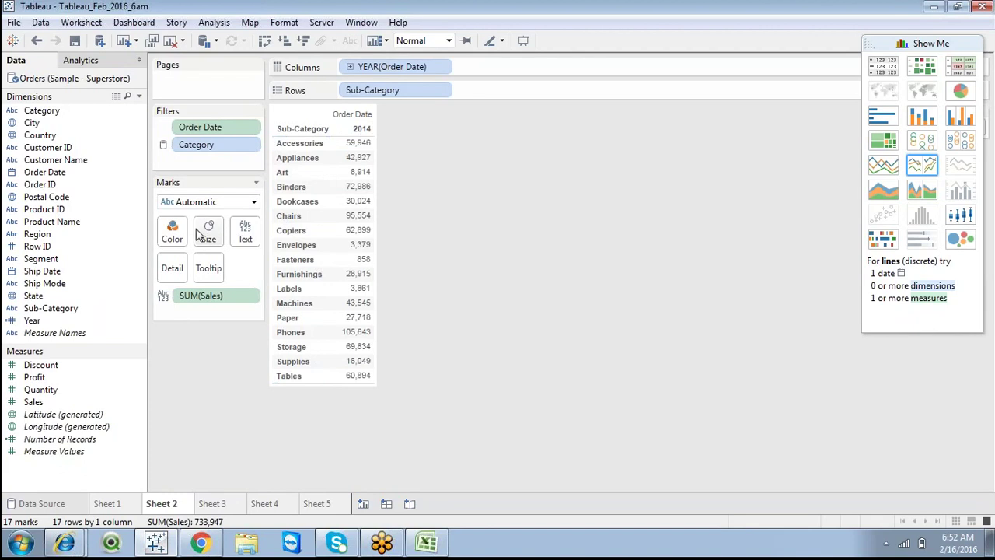
pyautogui.click(117, 503)
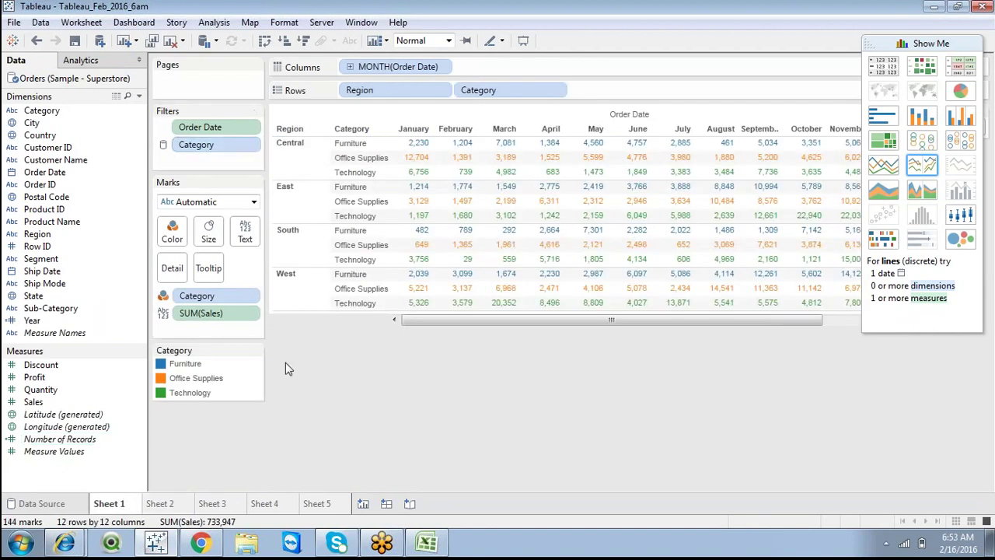
pyautogui.click(212, 503)
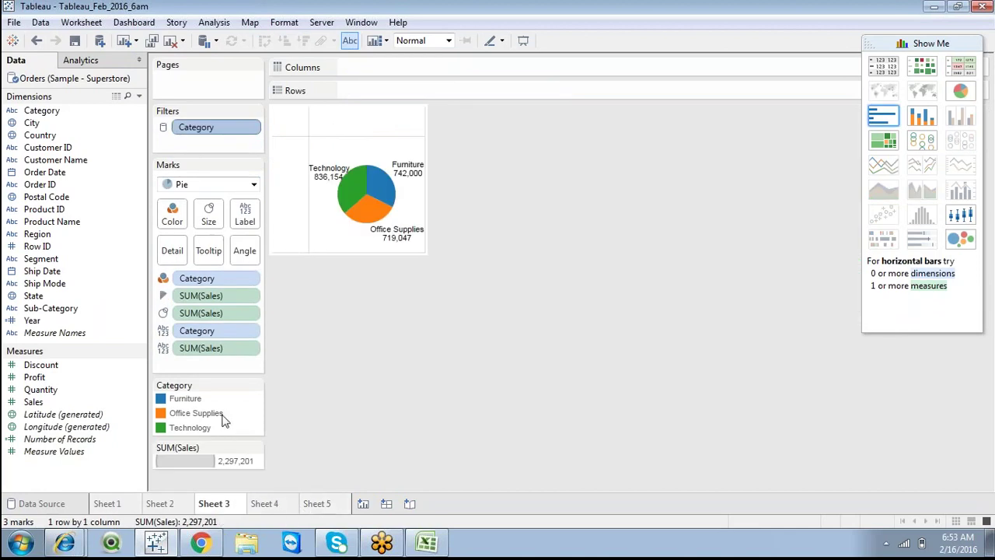
pyautogui.moveTo(272, 218)
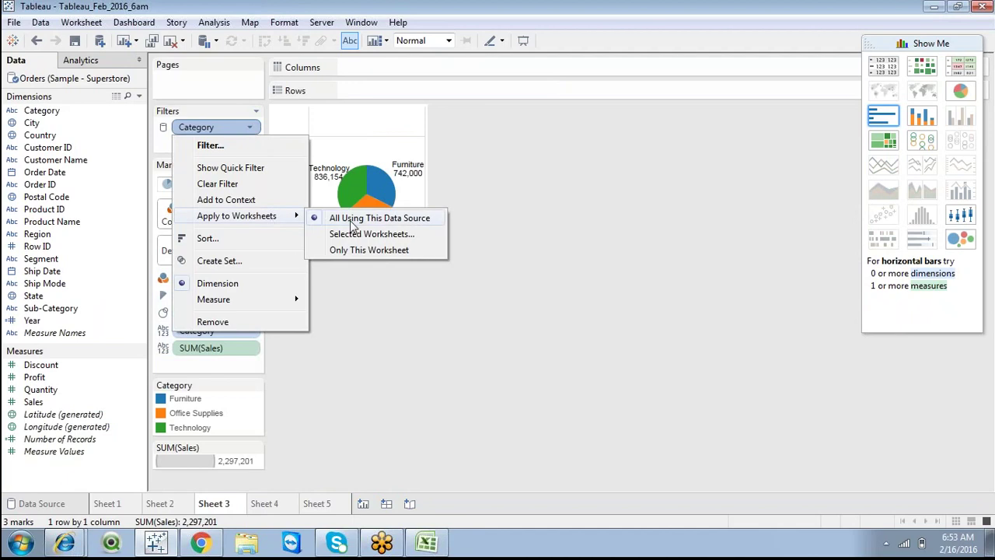
pyautogui.click(405, 350)
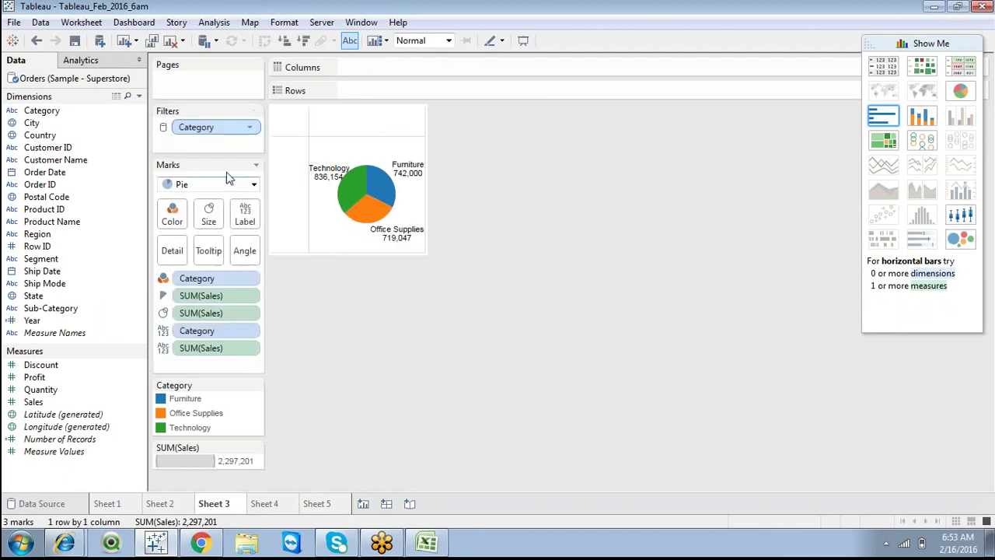
pyautogui.click(120, 506)
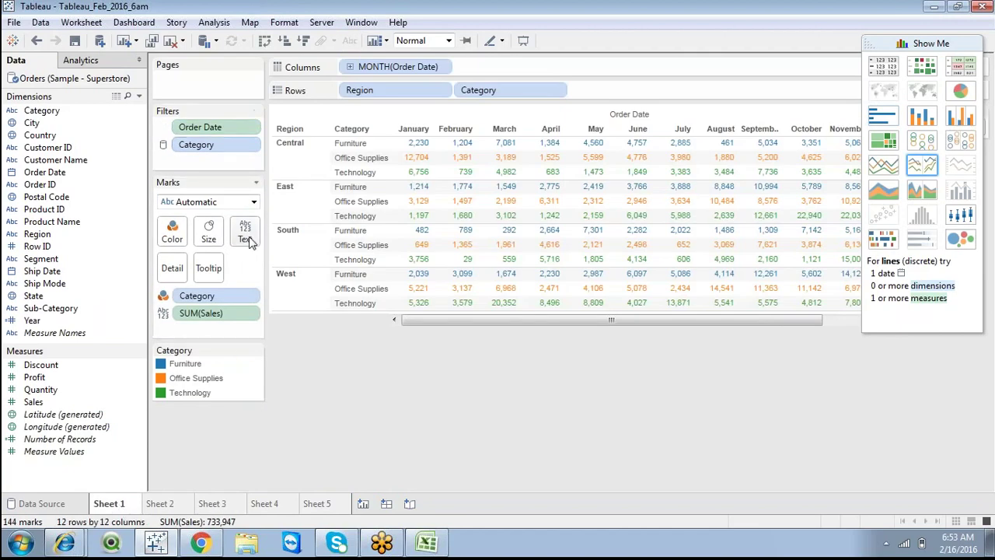
pyautogui.click(159, 503)
pyautogui.click(212, 504)
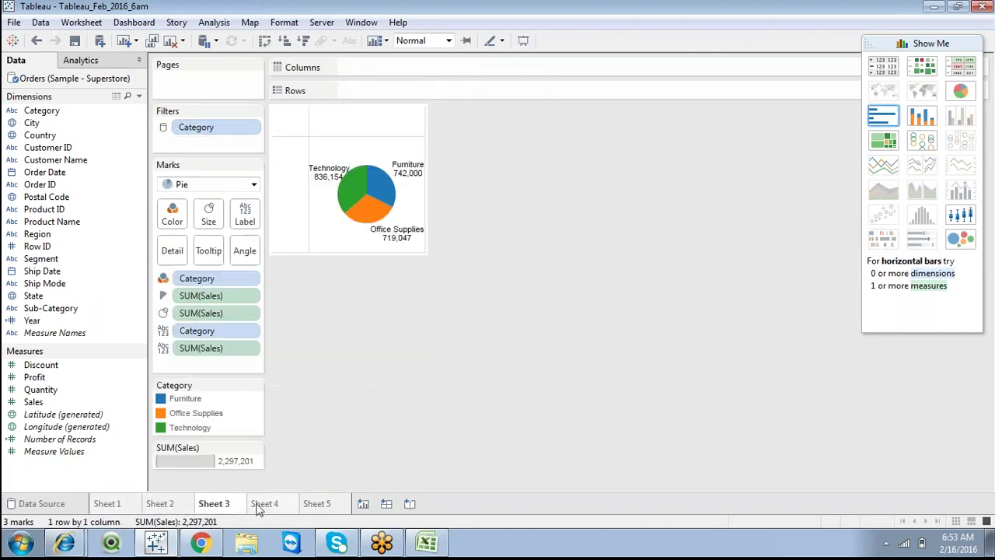
pyautogui.click(268, 505)
pyautogui.click(315, 505)
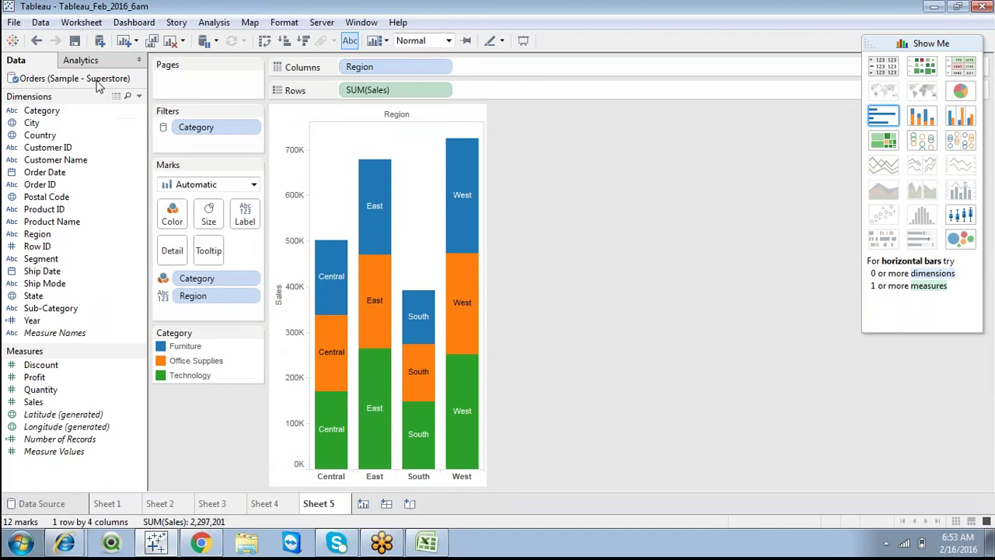
# Create a new worksheet with Region on Rows to test the global Category filter on it.
pyautogui.click(363, 505)
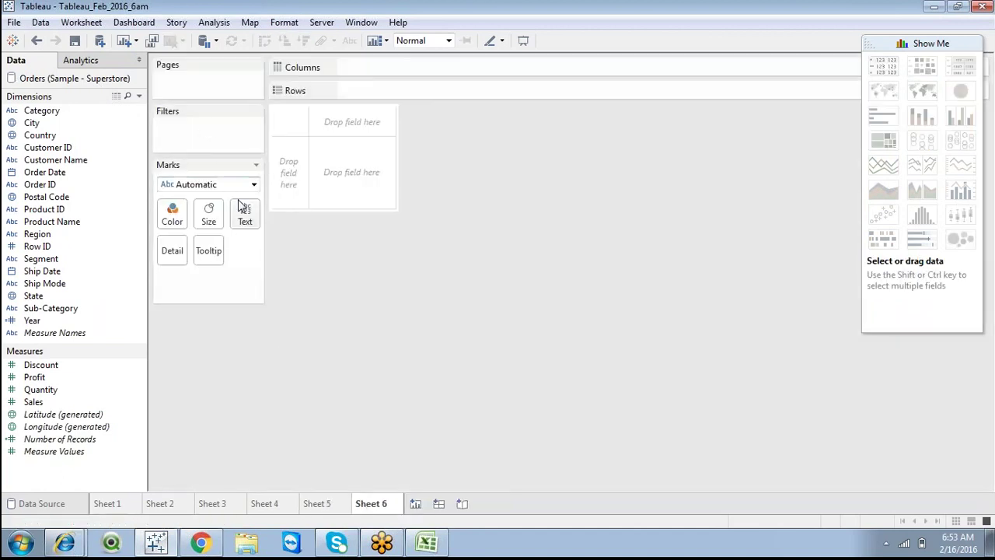
pyautogui.doubleClick(58, 234)
pyautogui.click(43, 259)
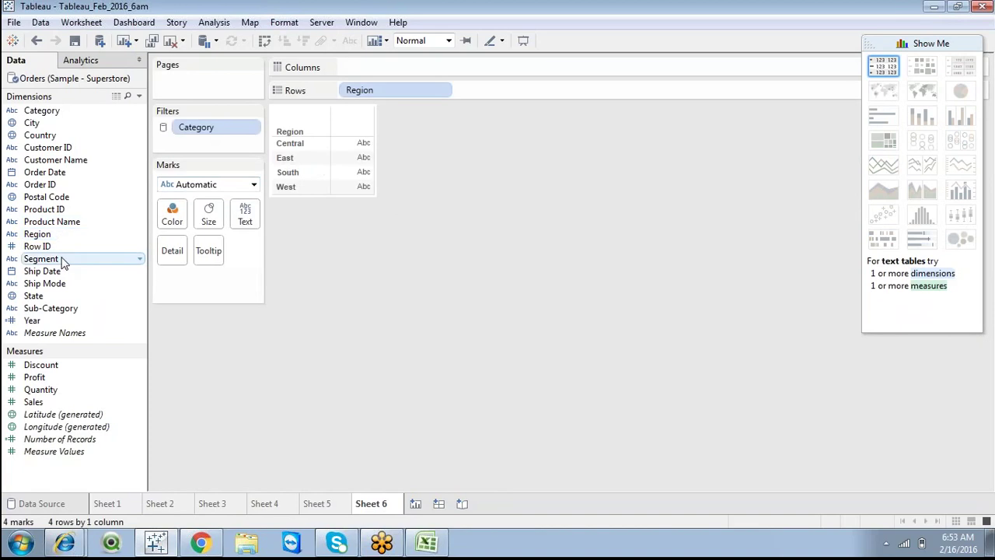
pyautogui.click(238, 133)
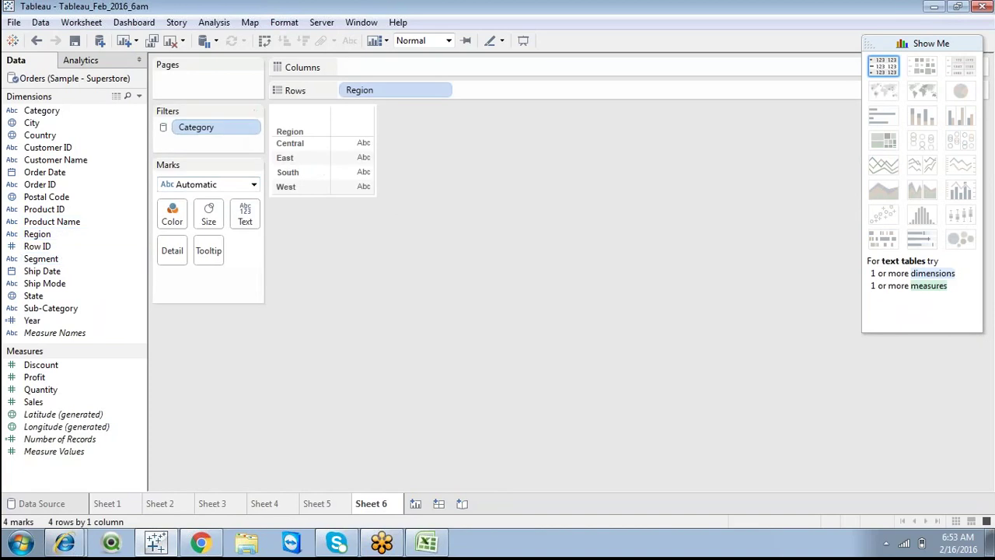
# Remove Region and the Category filter from Sheet 6 and add Country to the view, cancelling the map provider connection.
pyautogui.moveTo(365, 90); pyautogui.dragTo(396, 150)
pyautogui.moveTo(199, 127); pyautogui.dragTo(280, 343)
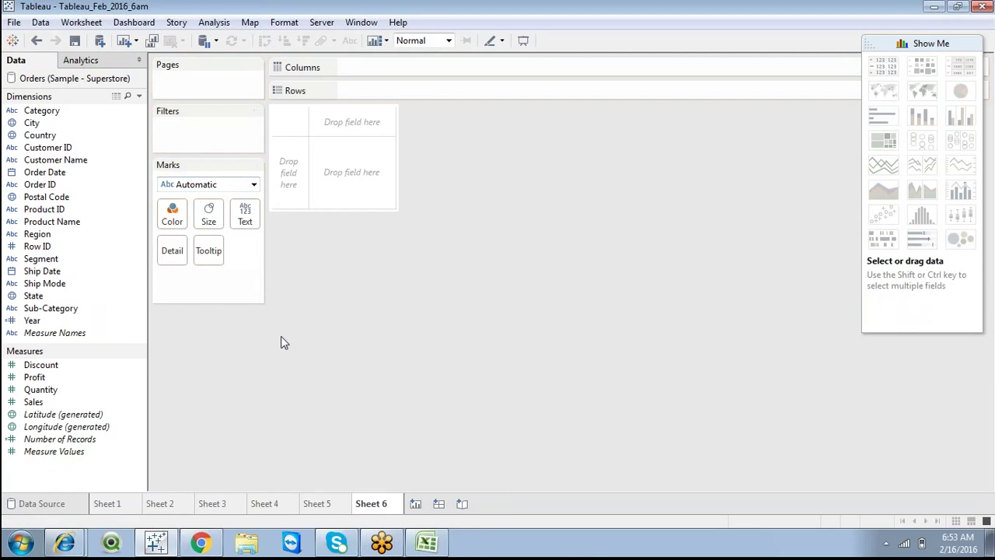
pyautogui.click(50, 140)
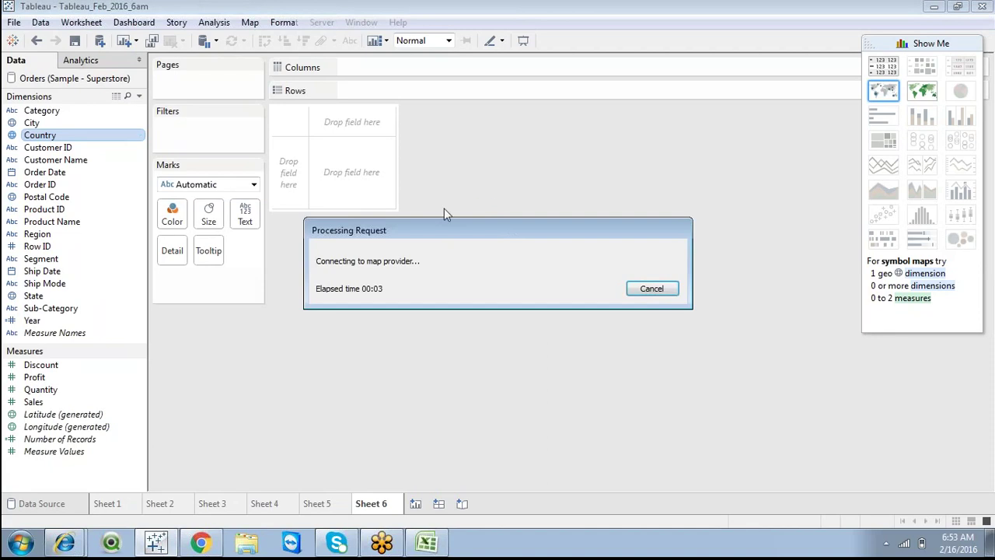
pyautogui.click(651, 288)
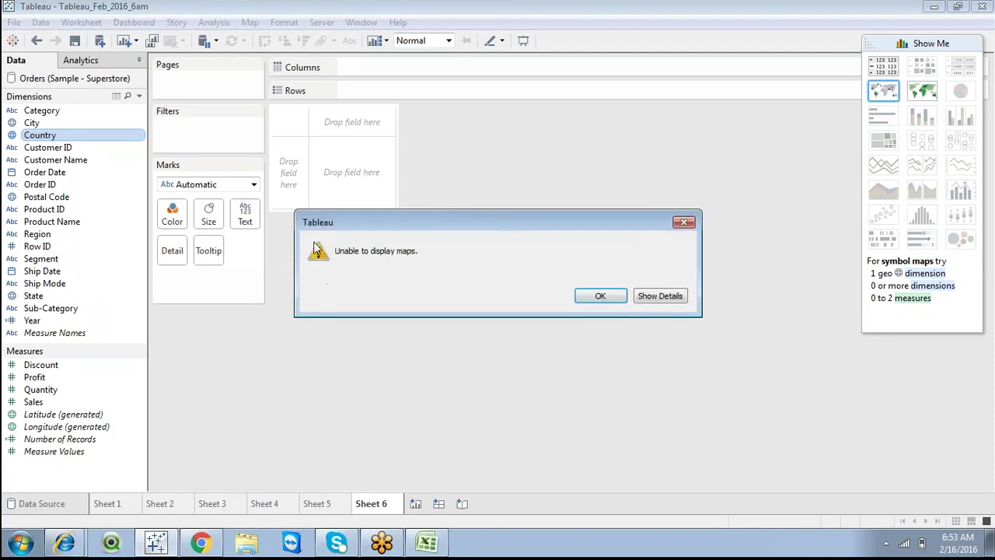
pyautogui.click(592, 297)
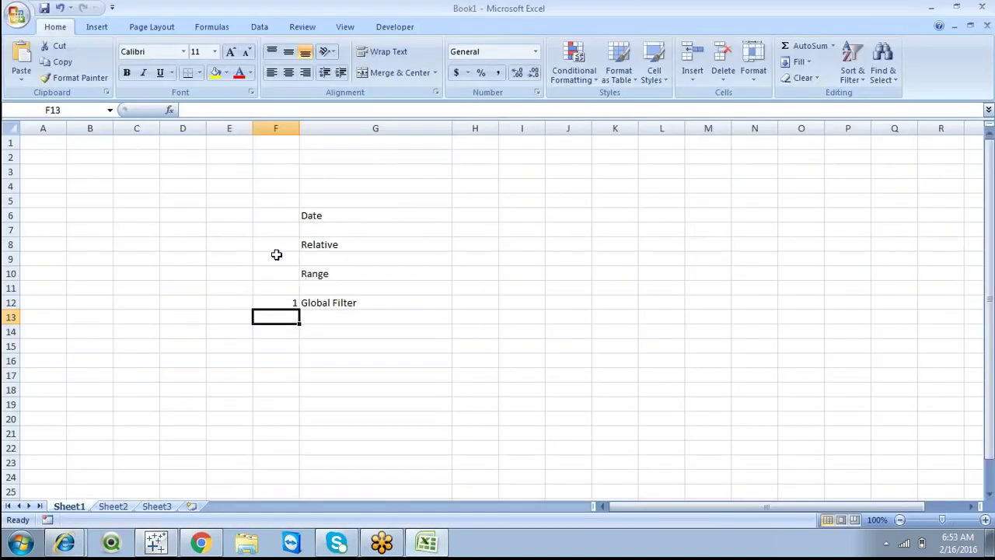
# Return to Tableau and add Product ID and Sub-Category to Rows on Sheet 6, cancelling the map provider connection.
pyautogui.click(156, 543)
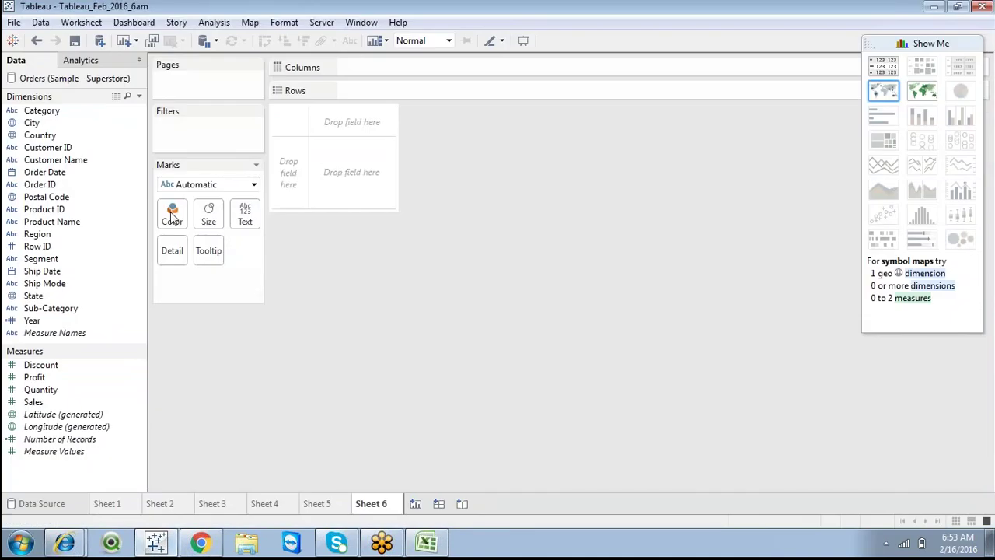
pyautogui.moveTo(69, 210); pyautogui.dragTo(429, 95)
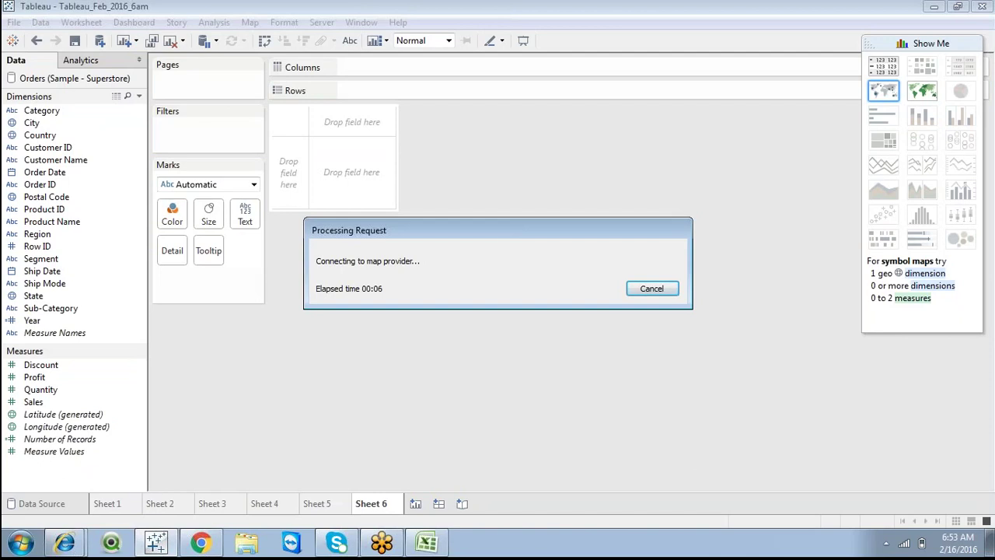
pyautogui.click(651, 288)
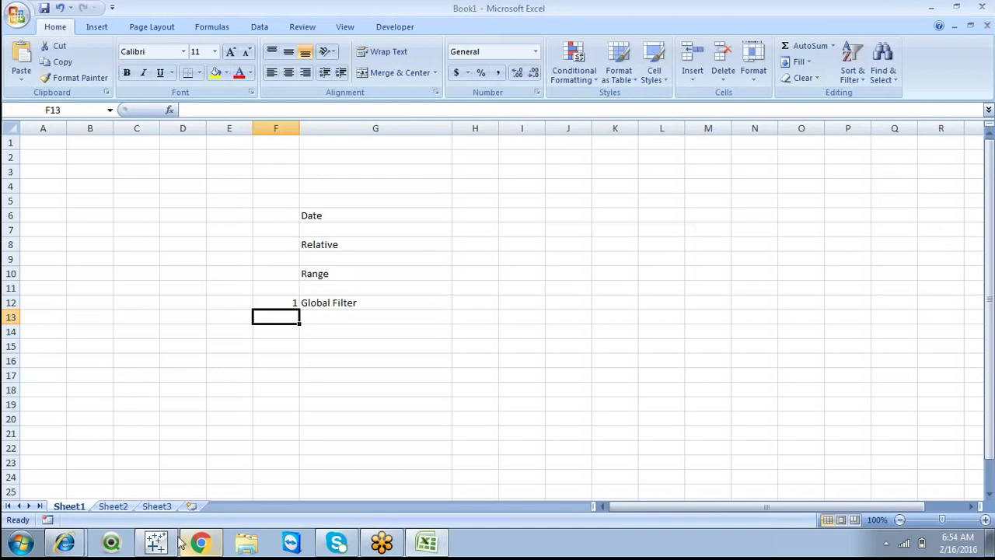
pyautogui.click(158, 542)
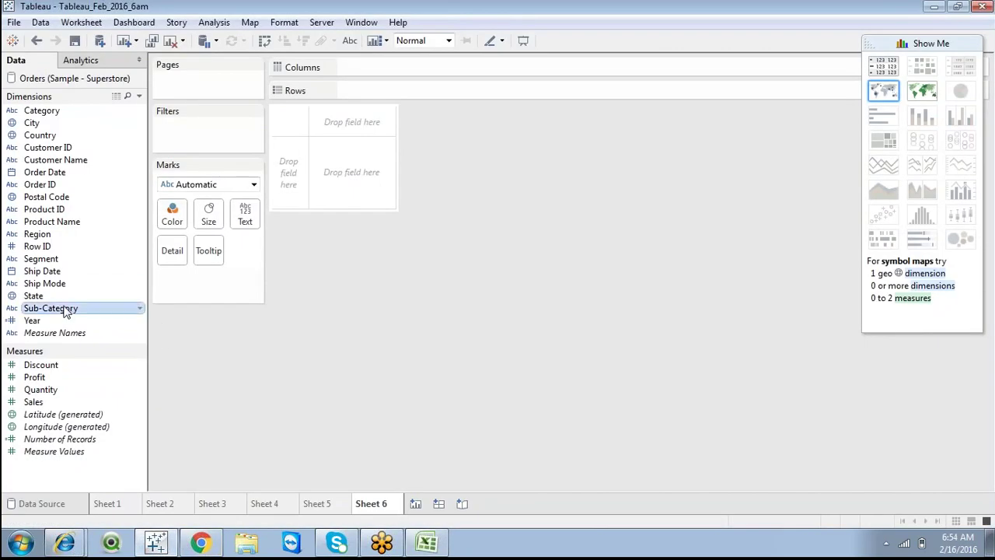
pyautogui.moveTo(63, 309)
pyautogui.mouseDown()
pyautogui.moveTo(318, 107)
pyautogui.moveTo(391, 93)
pyautogui.moveTo(342, 90)
pyautogui.moveTo(384, 85)
pyautogui.mouseUp()
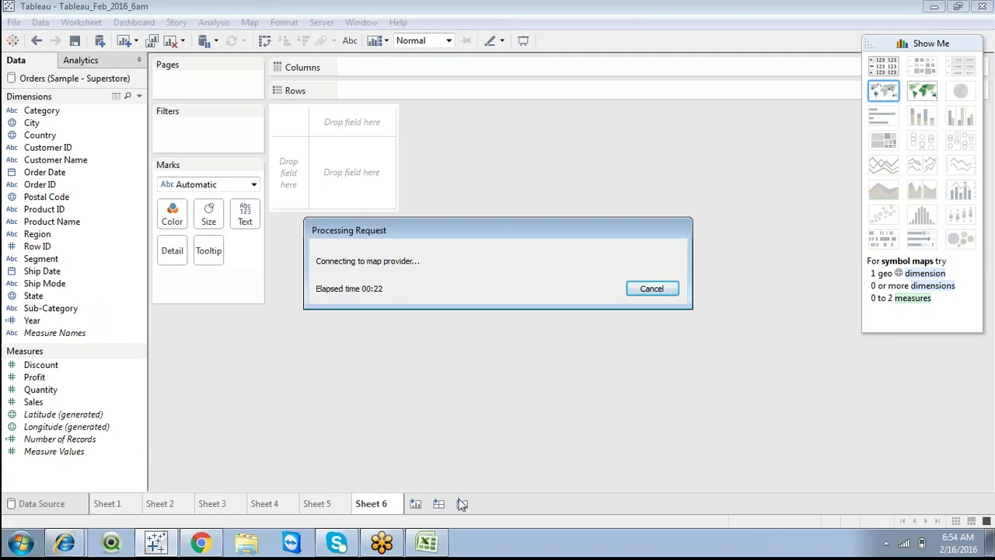
# Switch to Excel and enter the note "diff bw Global filter and Datasource filter" in cell G14.
pyautogui.click(435, 548)
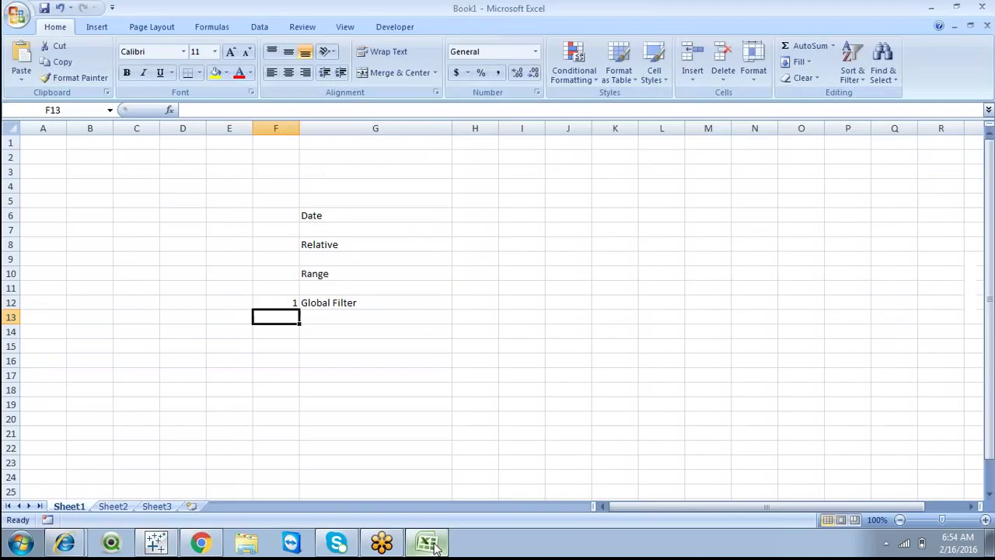
pyautogui.click(344, 334)
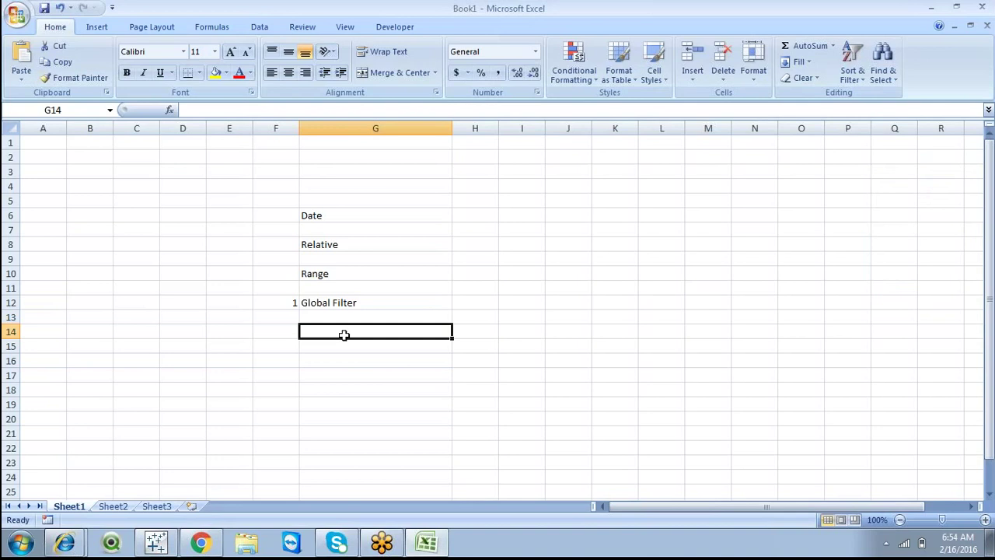
pyautogui.write('diff bw')
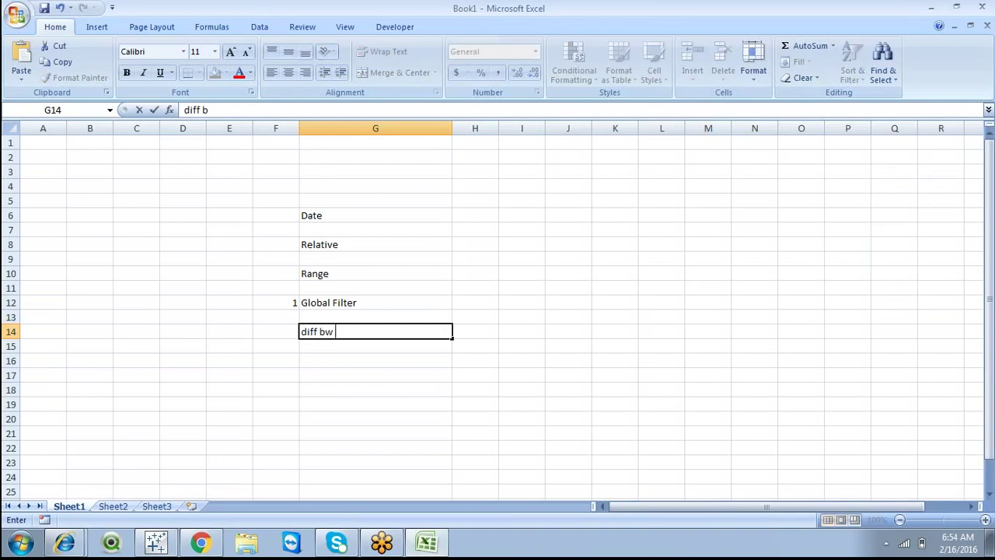
pyautogui.write(' Global filter and')
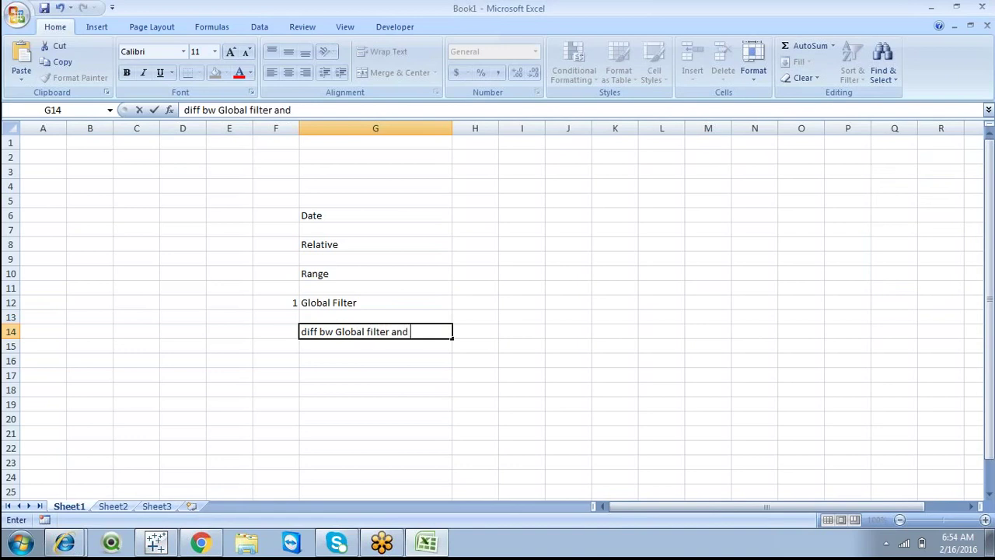
pyautogui.write(' Datasou')
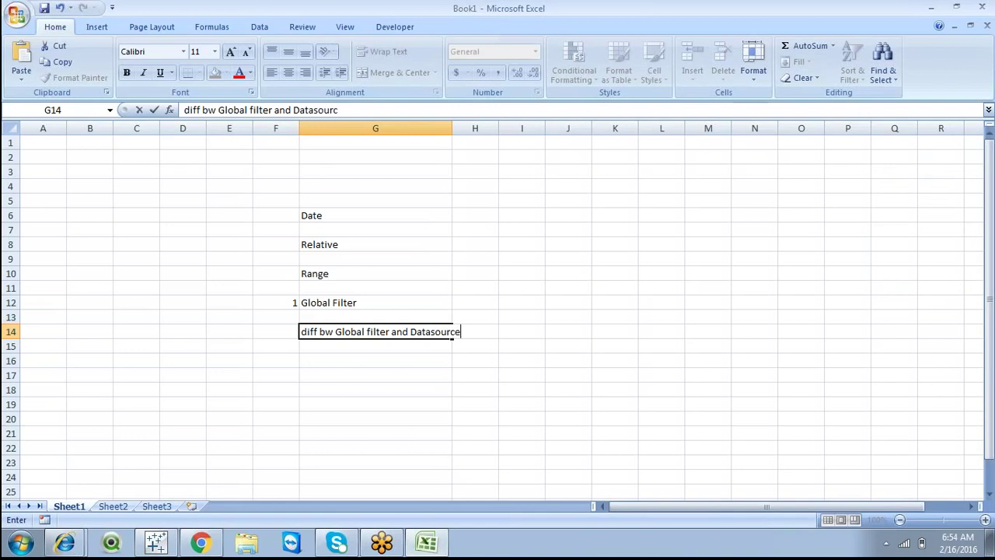
pyautogui.write('rce filter')
pyautogui.click(313, 404)
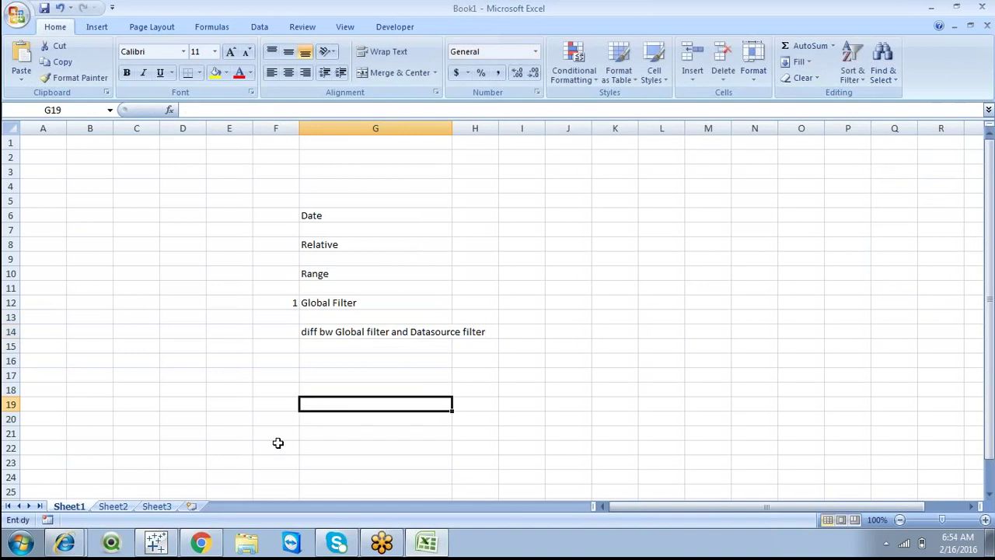
# Return to Tableau and dismiss the map display warning on Sheet 6.
pyautogui.click(157, 546)
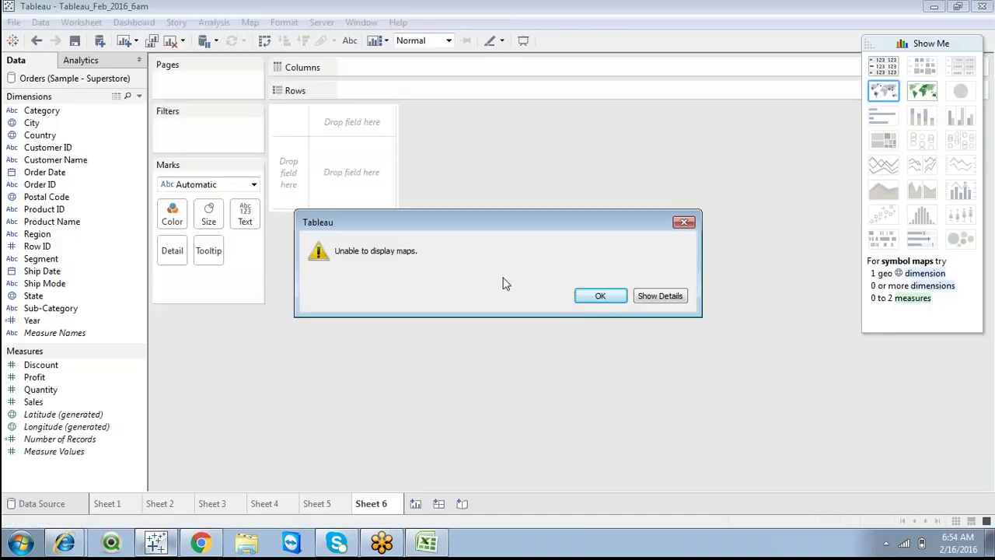
pyautogui.click(593, 296)
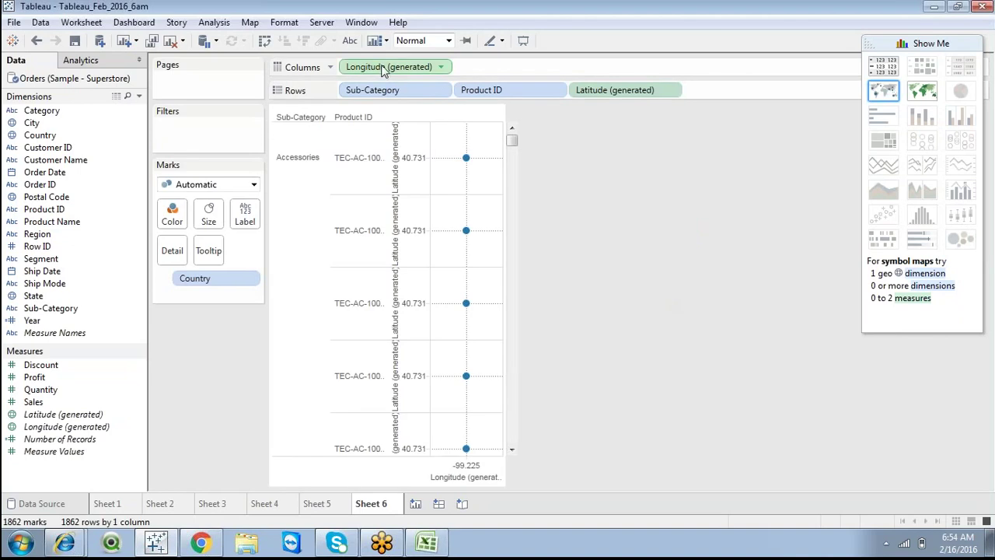
# Clear Sheet 6 by removing the Longitude, Sub-Category, Product ID, Latitude and Country fields from the view.
pyautogui.moveTo(387, 67); pyautogui.dragTo(589, 160)
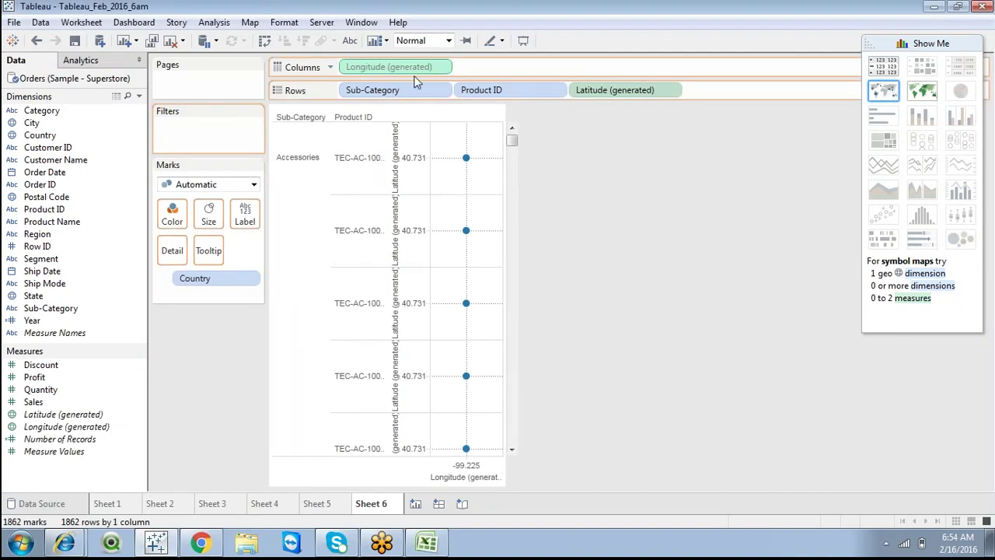
pyautogui.moveTo(411, 90); pyautogui.dragTo(499, 92)
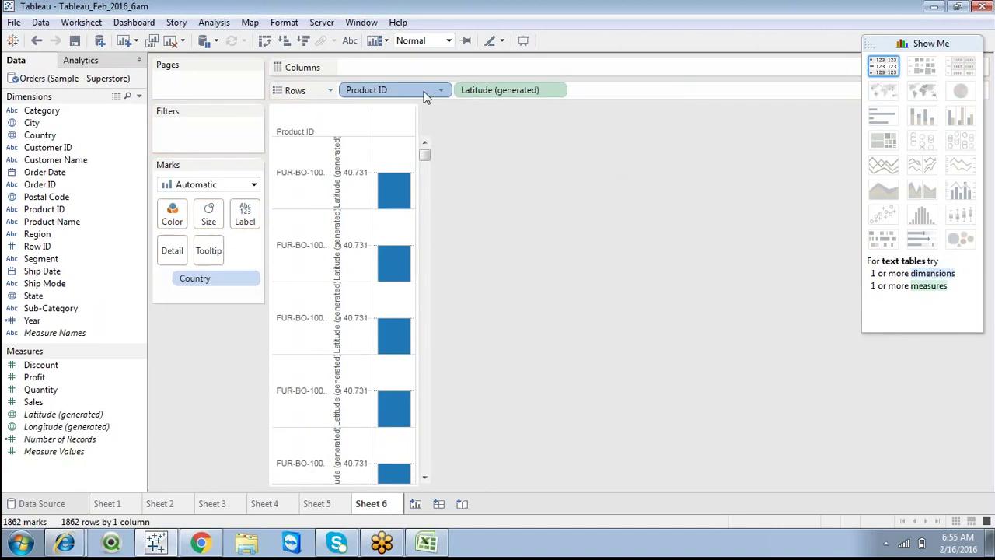
pyautogui.moveTo(405, 90); pyautogui.dragTo(348, 229)
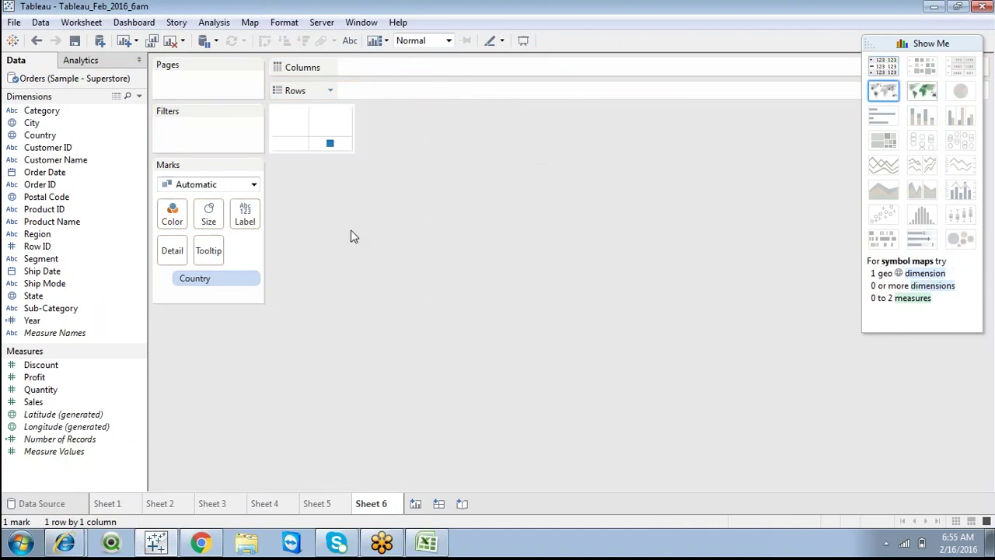
pyautogui.moveTo(199, 285); pyautogui.dragTo(138, 443)
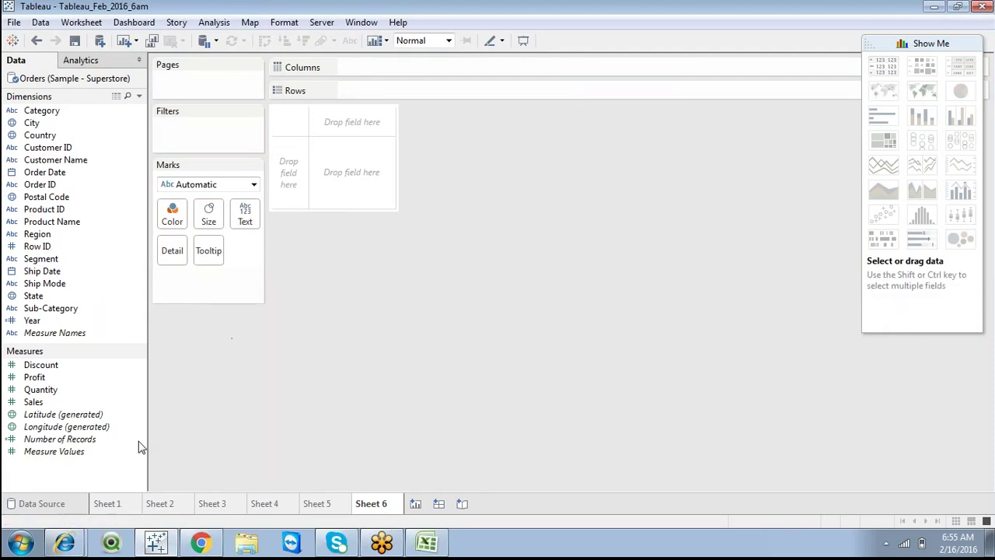
# Add a Category filter to the pie chart on Sheet 3, including Furniture, Office Supplies and Technology.
pyautogui.click(45, 504)
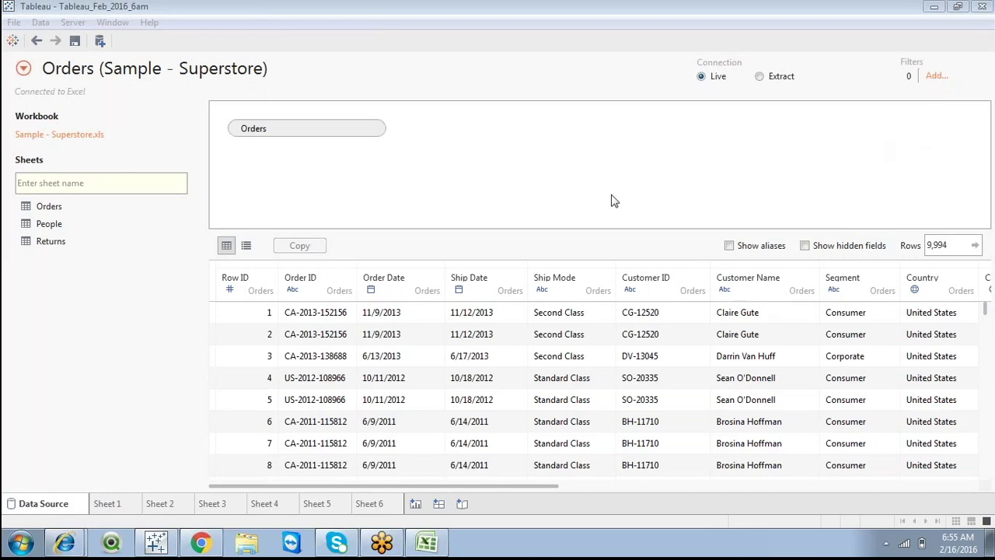
pyautogui.click(329, 507)
pyautogui.click(277, 507)
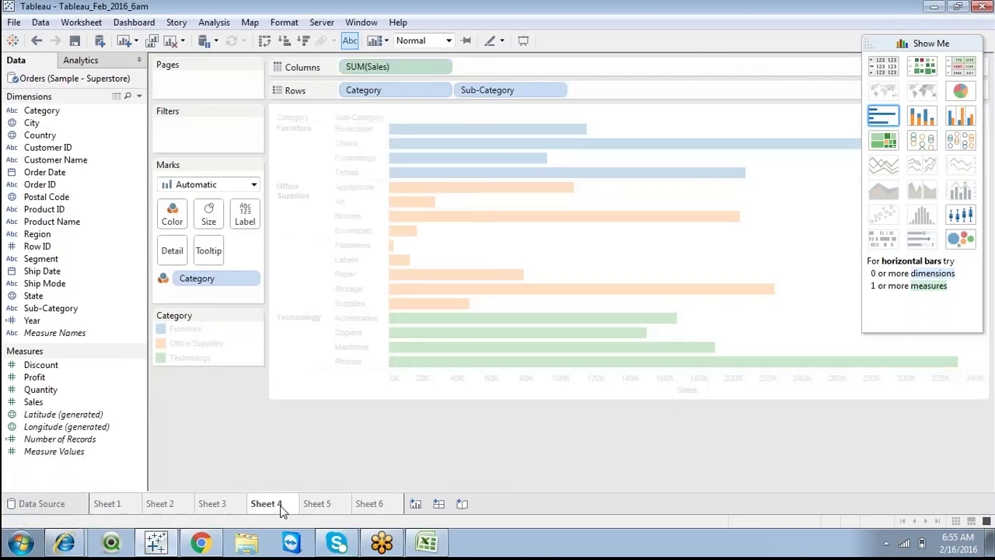
pyautogui.click(225, 505)
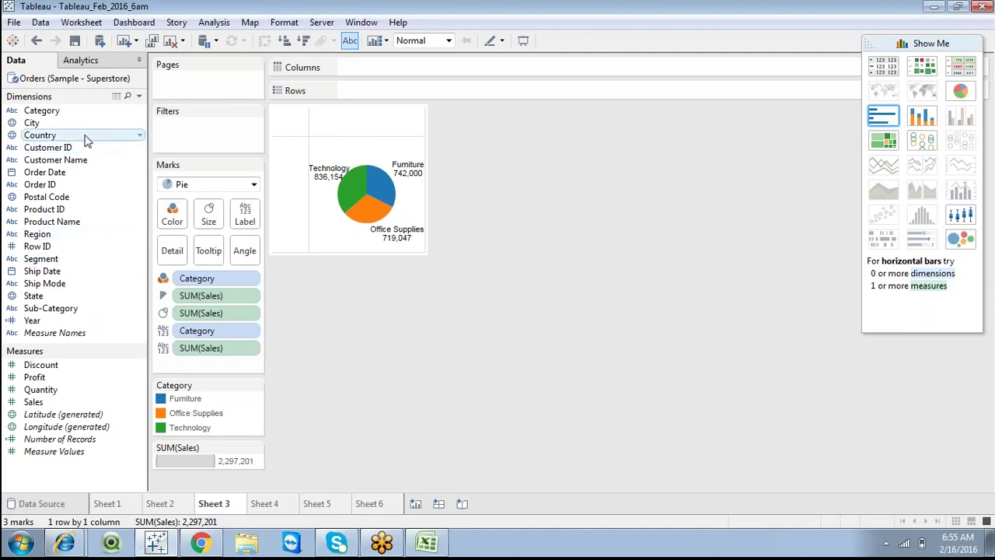
pyautogui.moveTo(73, 110); pyautogui.dragTo(186, 137)
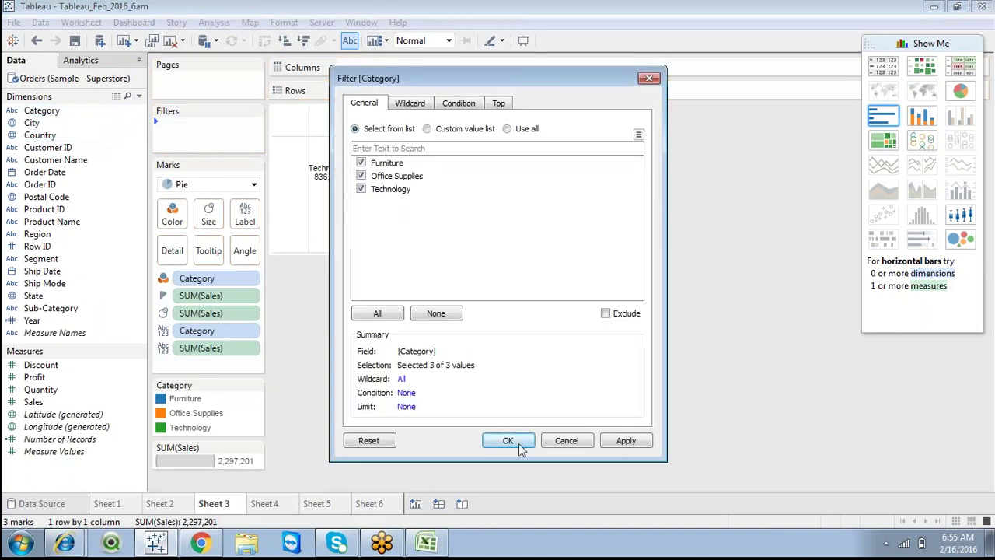
pyautogui.click(518, 443)
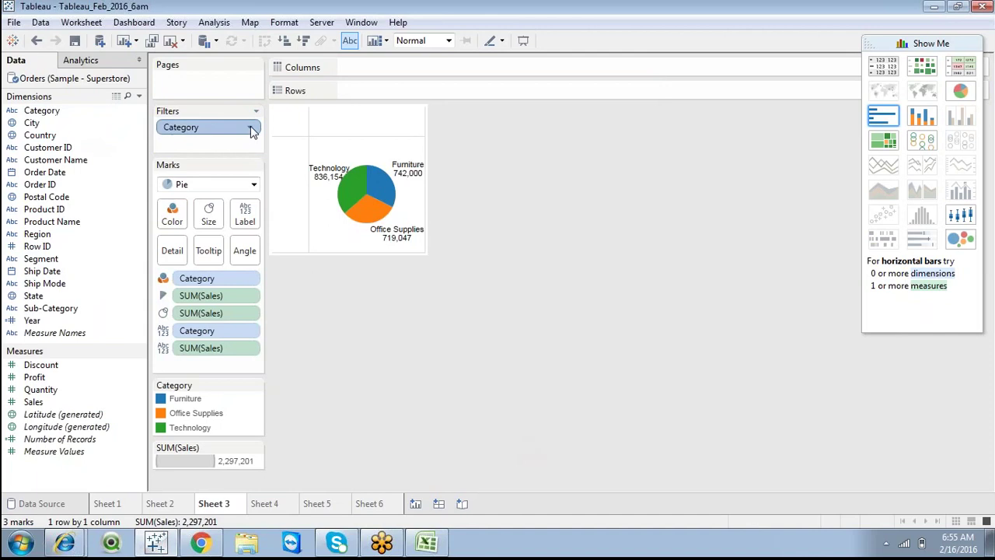
# Examine the worksheet scope options of the Category filter and check which filters Sheets 4, 5 and 6 use.
pyautogui.click(251, 129)
pyautogui.moveTo(277, 221)
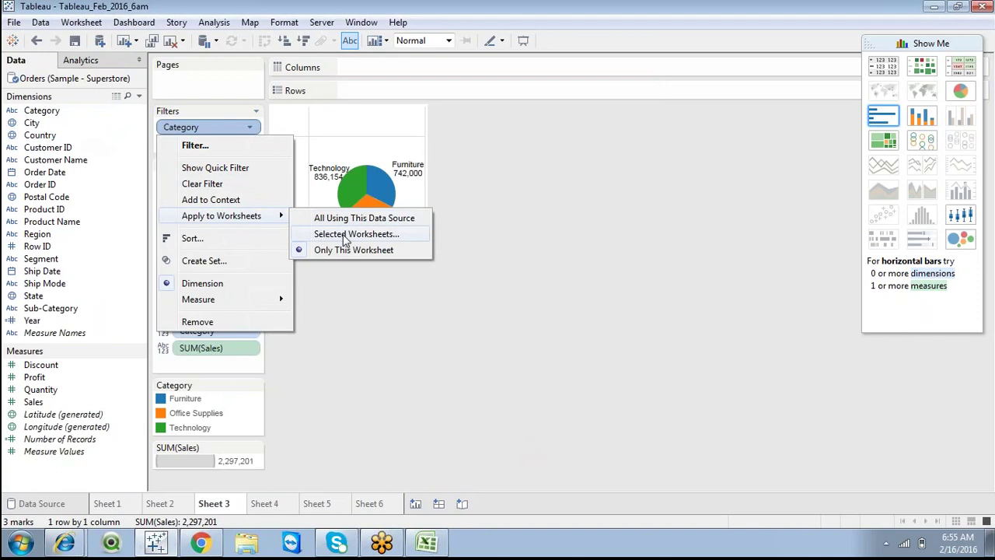
pyautogui.click(412, 356)
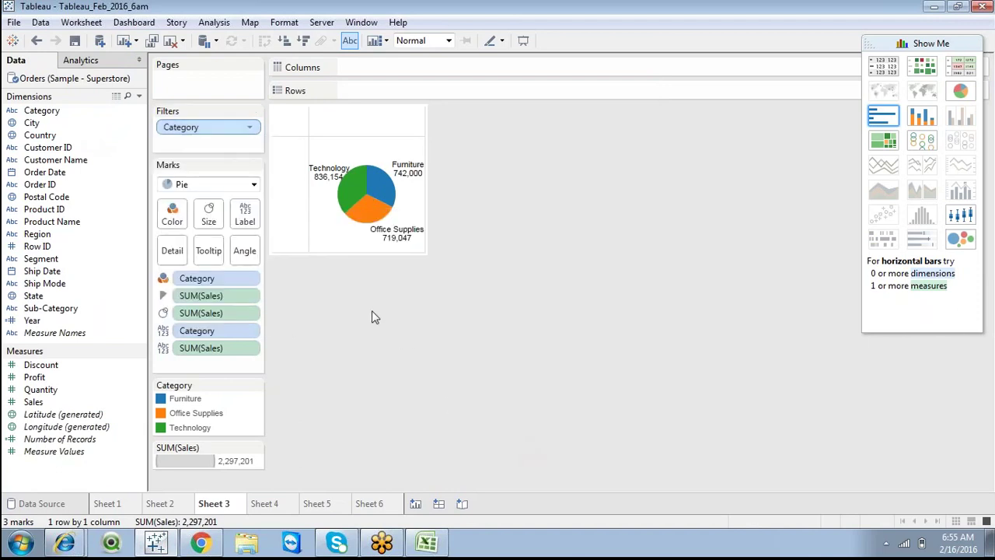
pyautogui.click(317, 502)
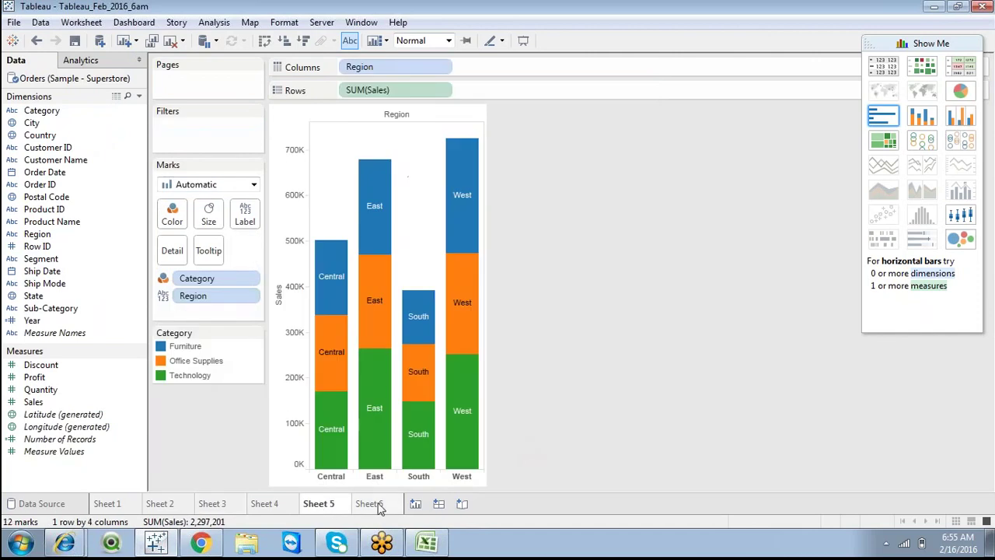
pyautogui.click(378, 504)
pyautogui.click(286, 503)
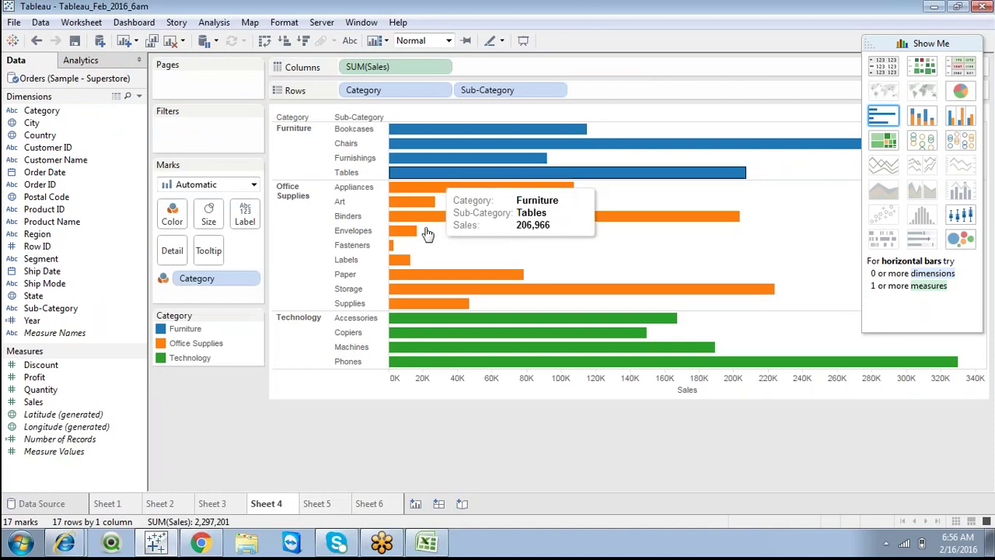
pyautogui.click(340, 504)
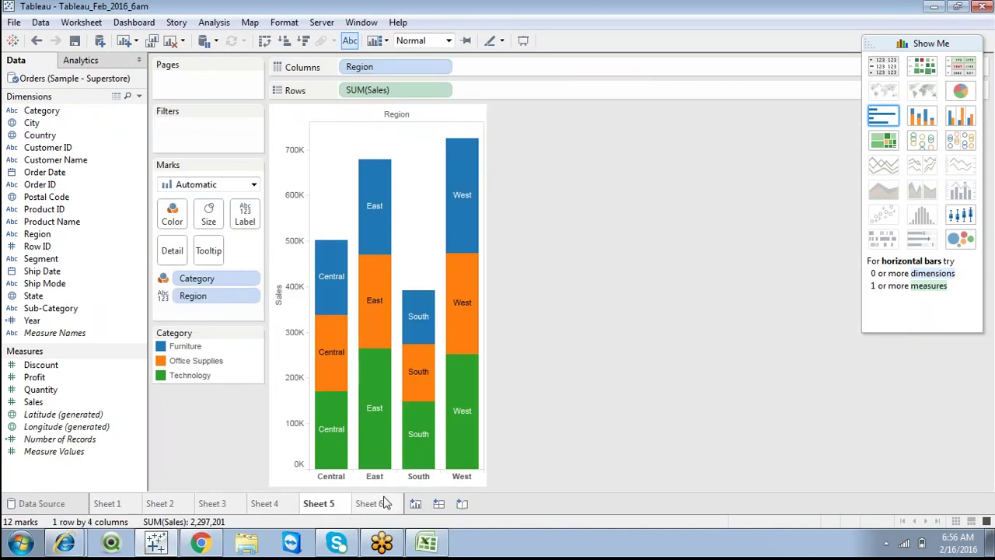
pyautogui.moveTo(384, 502)
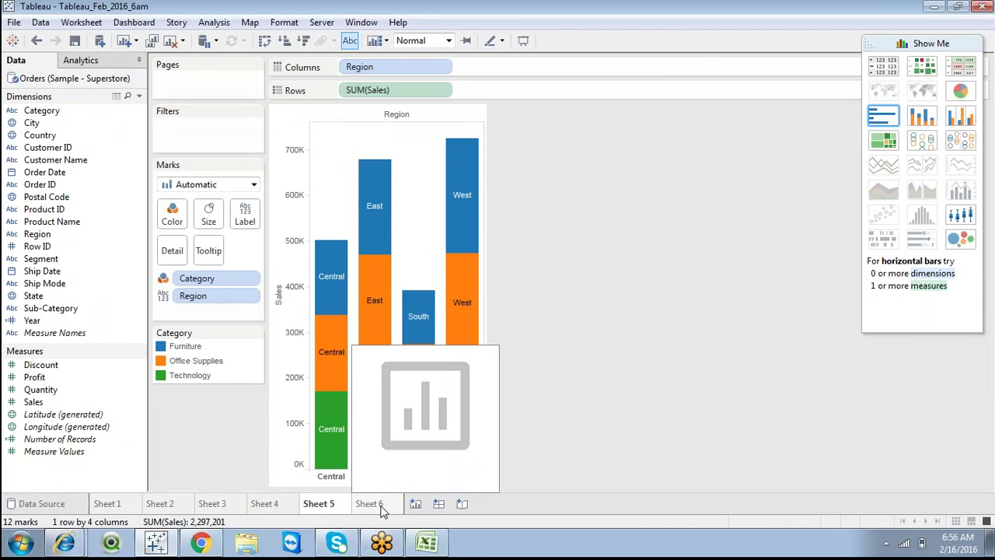
pyautogui.click(381, 505)
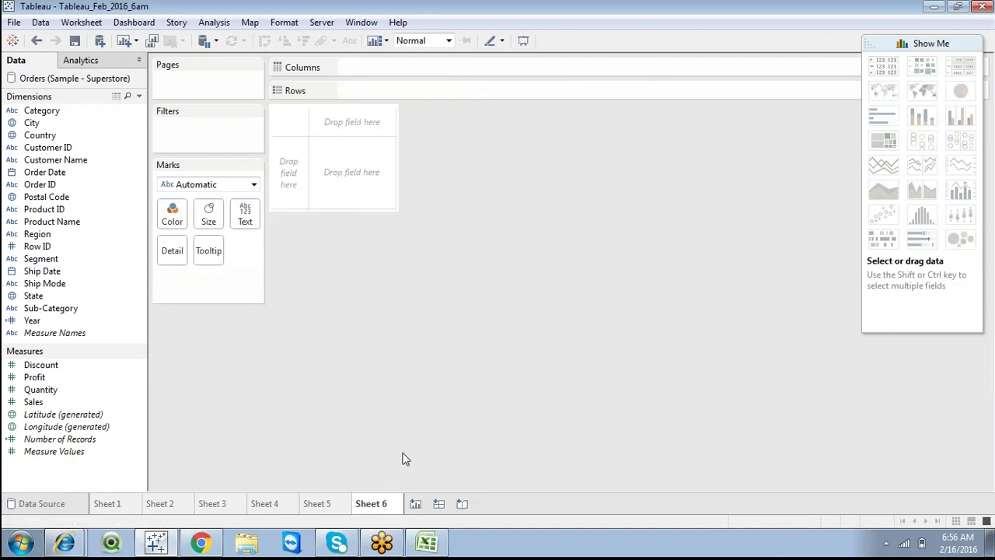
# Apply Sheet 3's Category filter to the selected worksheets Sheet 4 and Sheet 5.
pyautogui.click(222, 505)
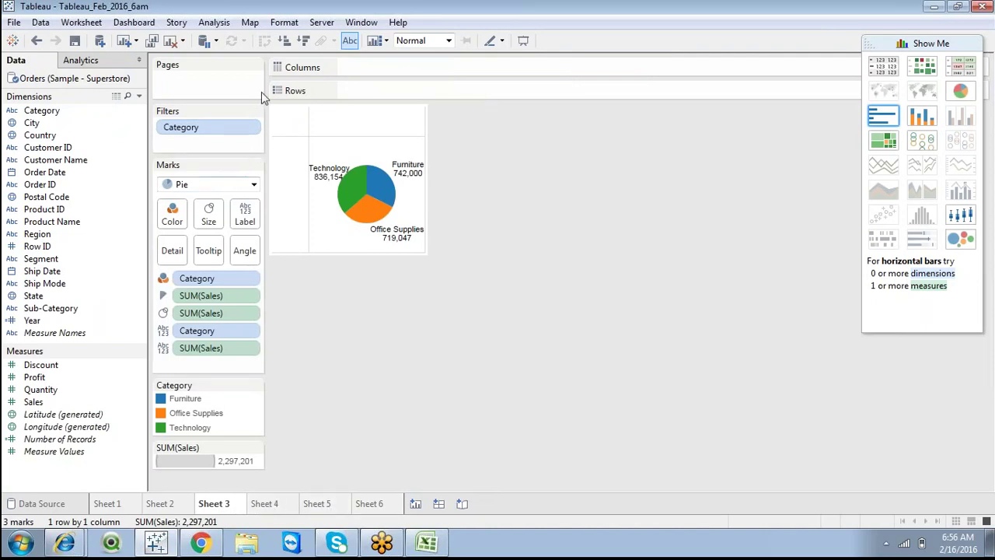
pyautogui.click(249, 126)
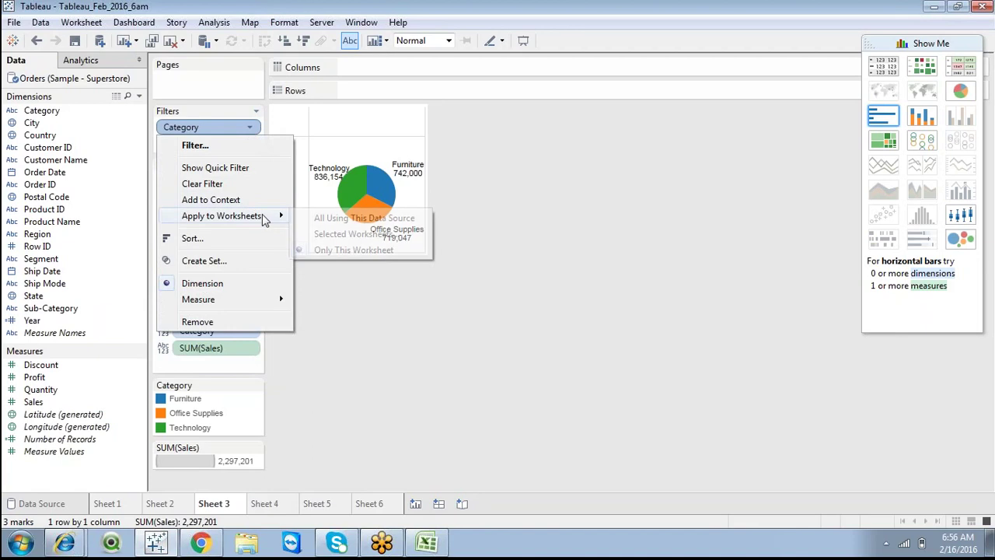
pyautogui.click(332, 235)
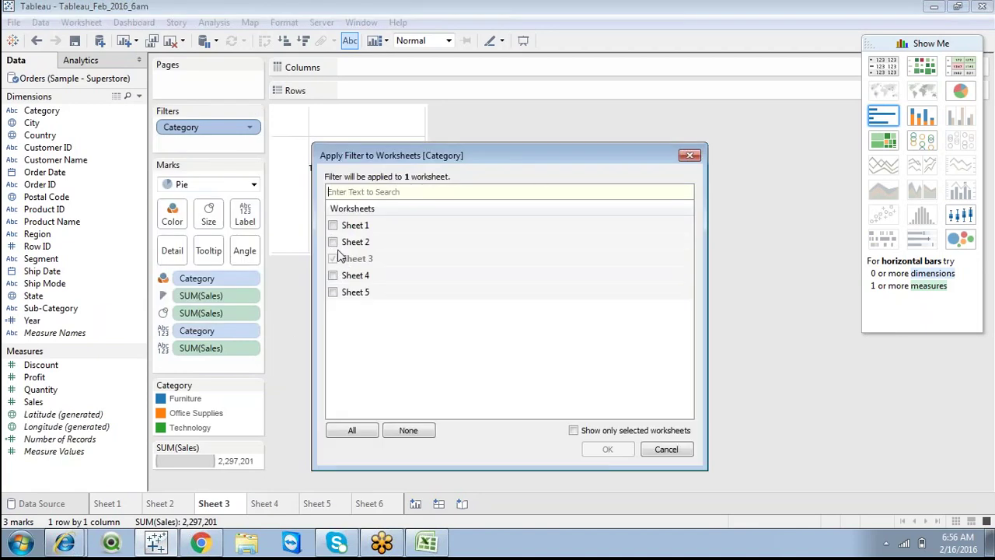
pyautogui.click(332, 275)
pyautogui.click(332, 293)
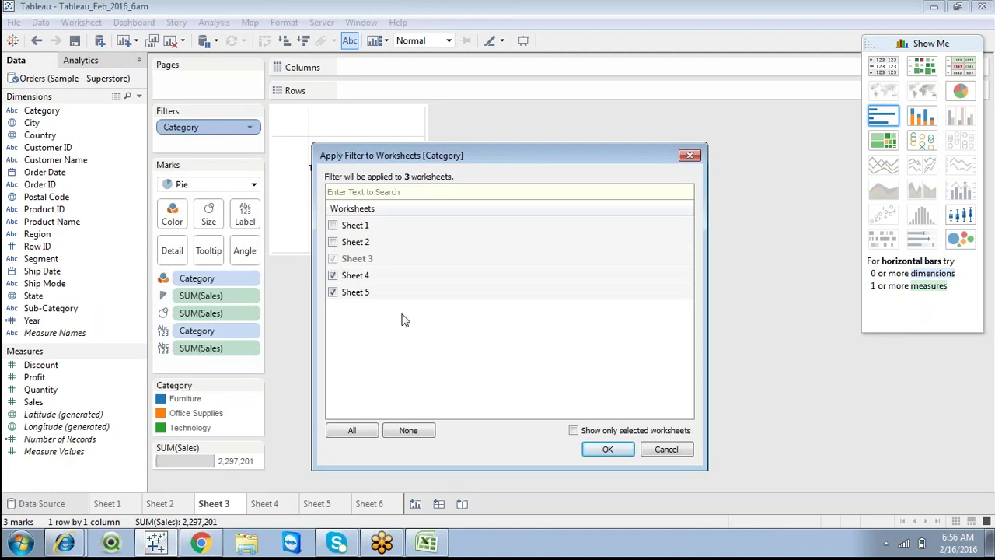
pyautogui.click(620, 449)
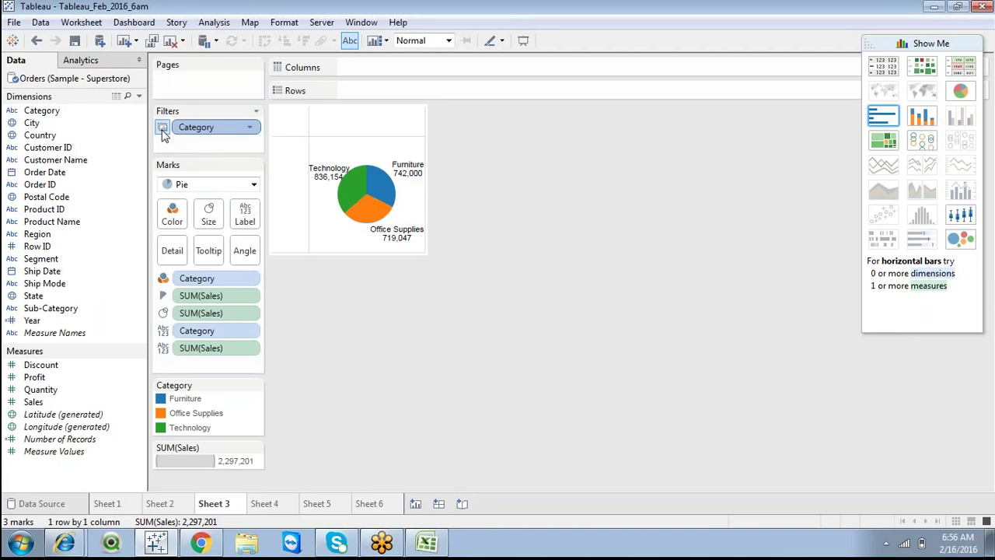
# Examine the shared Category filter on Sheets 3, 4 and 5.
pyautogui.moveTo(164, 134)
pyautogui.click(267, 504)
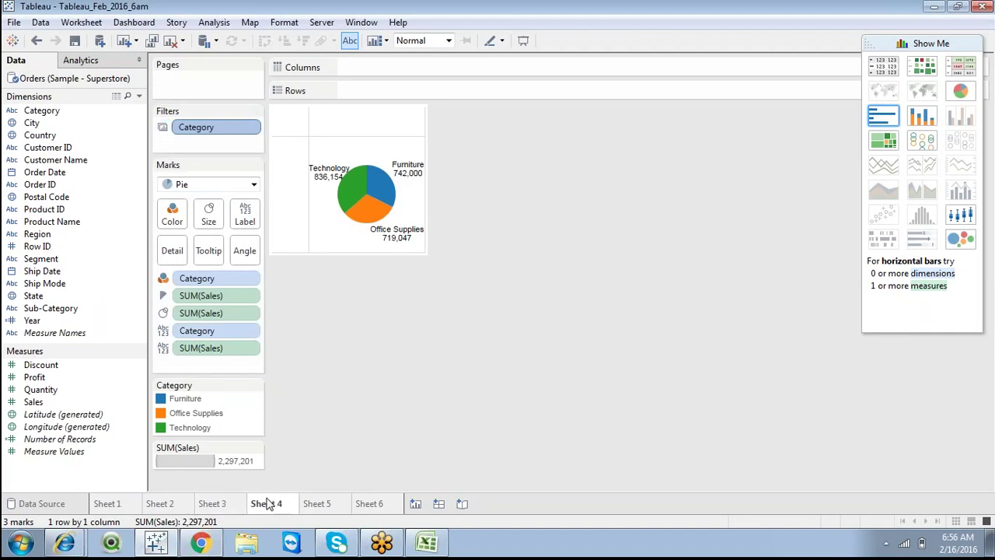
pyautogui.click(325, 507)
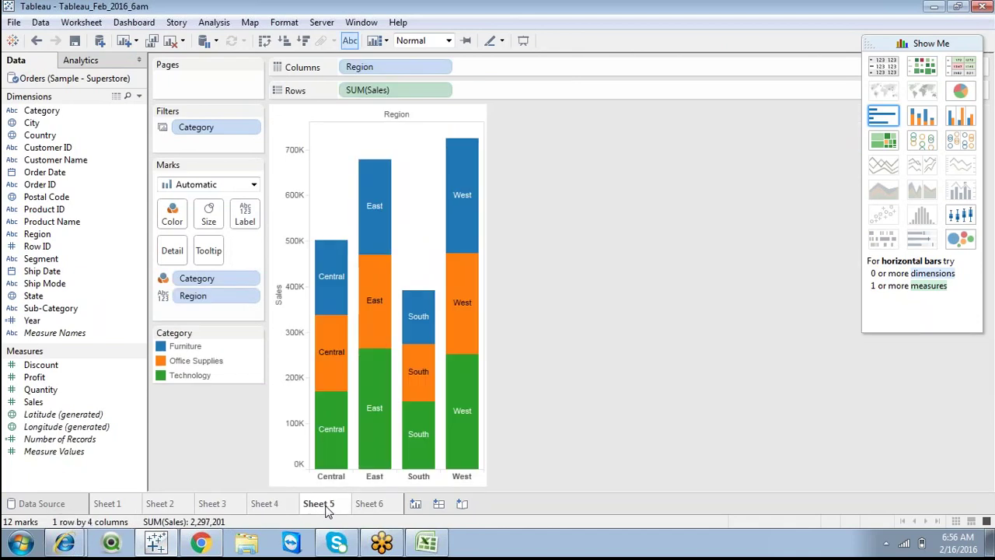
pyautogui.click(266, 505)
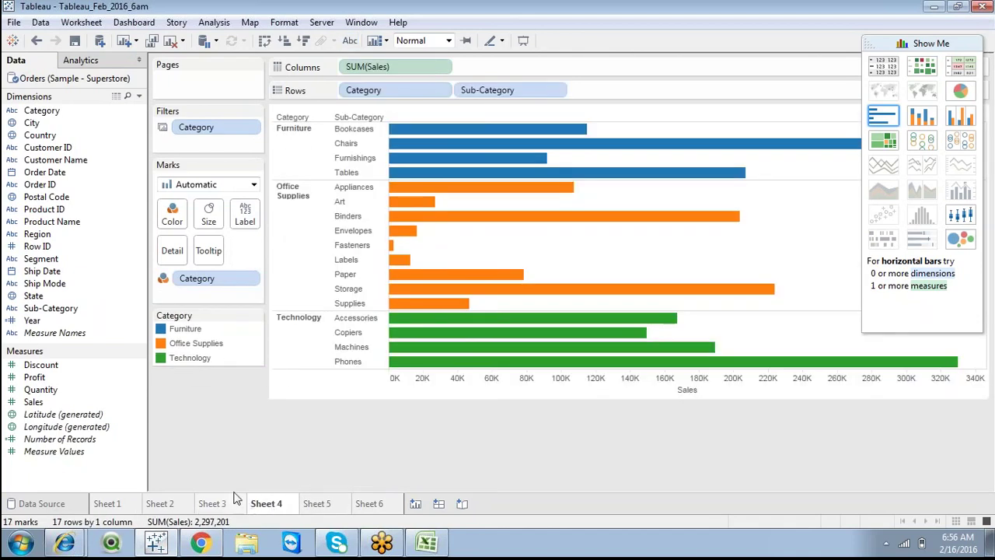
pyautogui.click(317, 506)
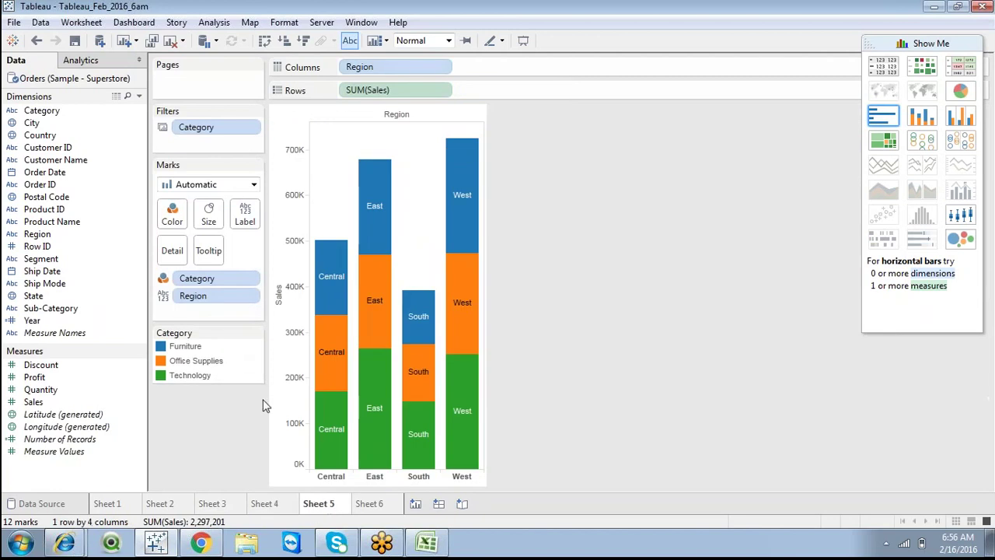
pyautogui.click(215, 509)
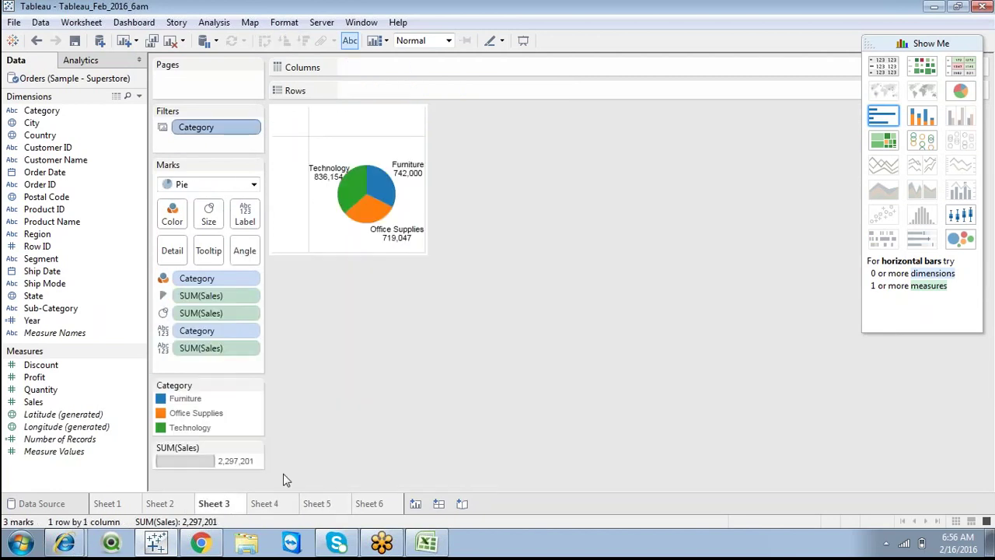
pyautogui.click(276, 506)
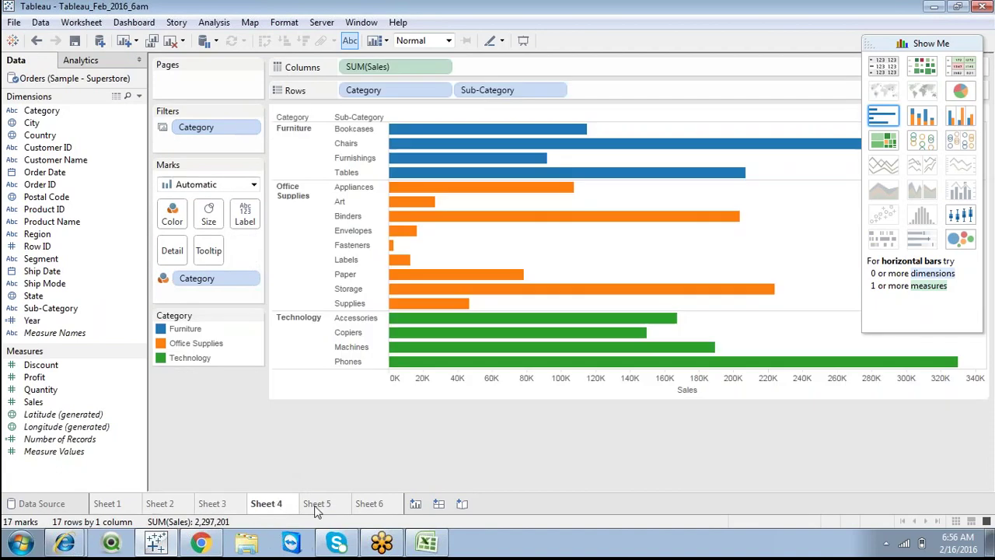
pyautogui.click(317, 506)
pyautogui.click(214, 505)
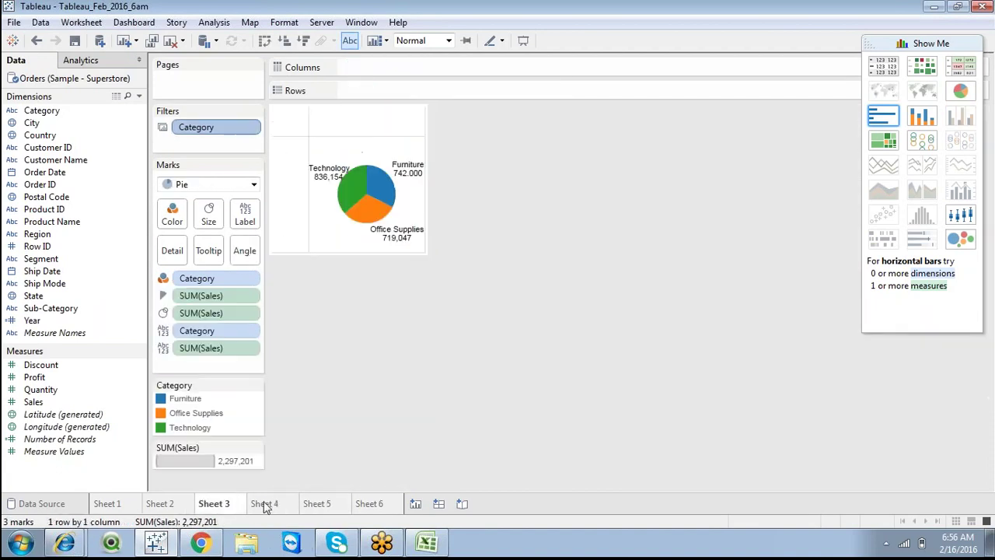
# Switch to the Excel workbook Book1 and widen column G to fit the filter comparison text in G14.
pyautogui.click(425, 542)
pyautogui.click(361, 333)
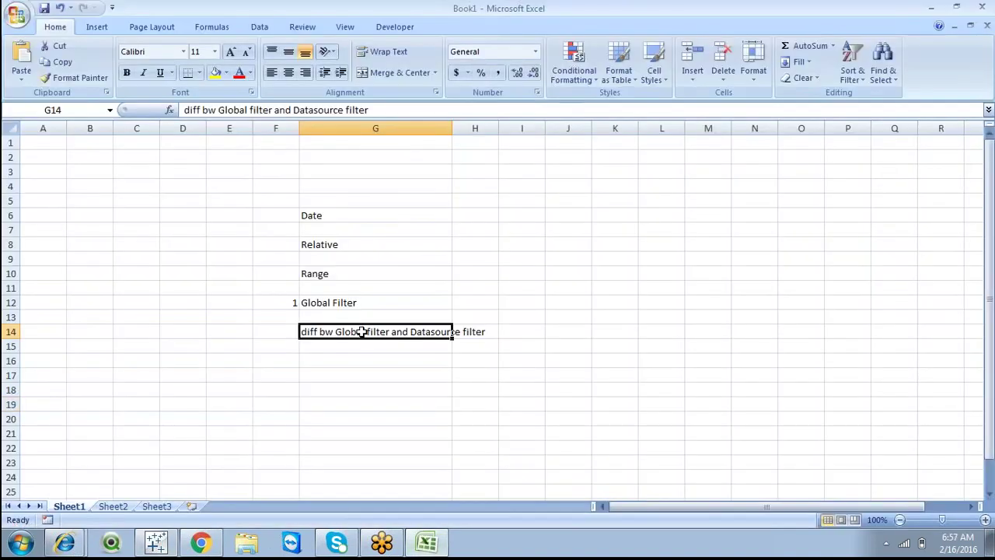
pyautogui.moveTo(452, 128); pyautogui.dragTo(548, 127)
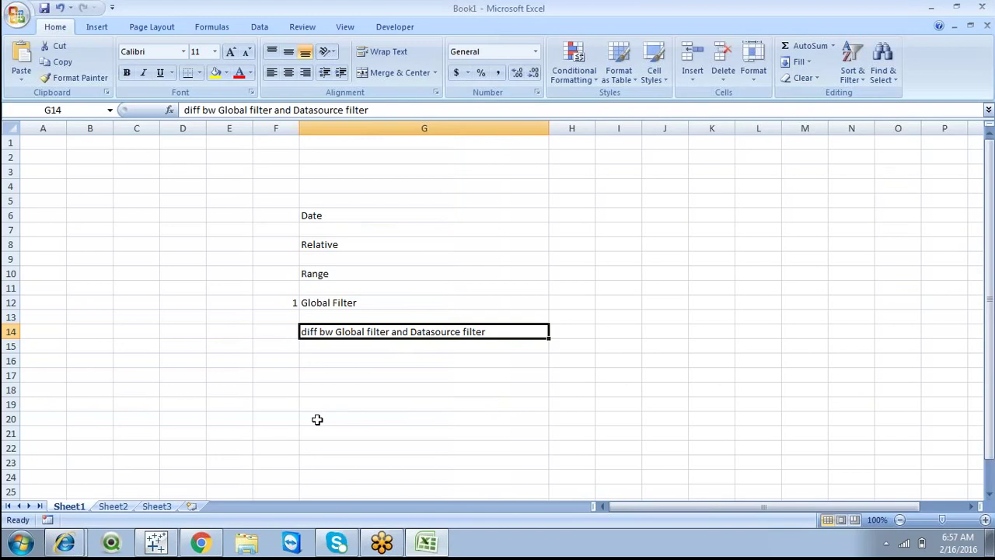
# Compare the Category filter on Sheets 4 and 5 in Tableau, and return to the Excel notes.
pyautogui.click(154, 547)
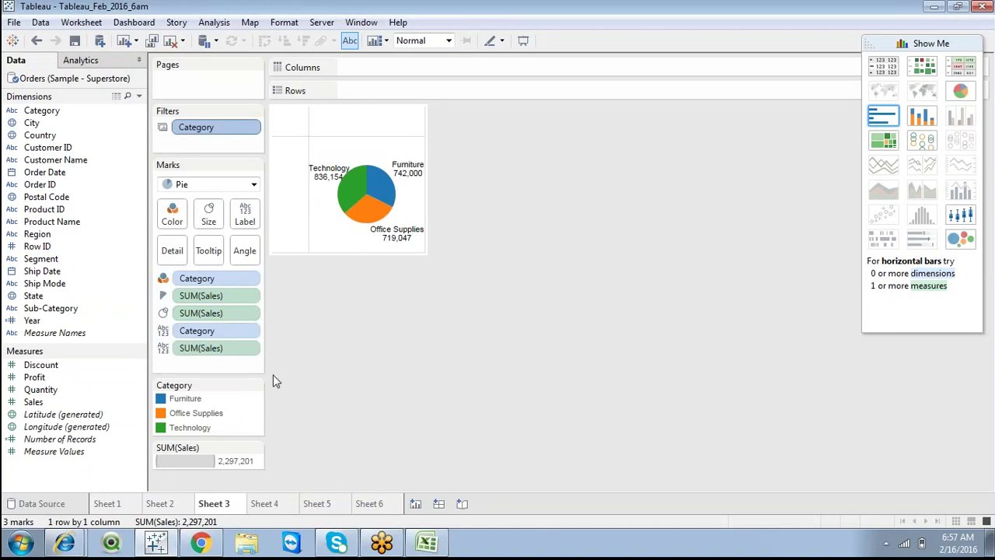
pyautogui.click(276, 504)
pyautogui.click(317, 504)
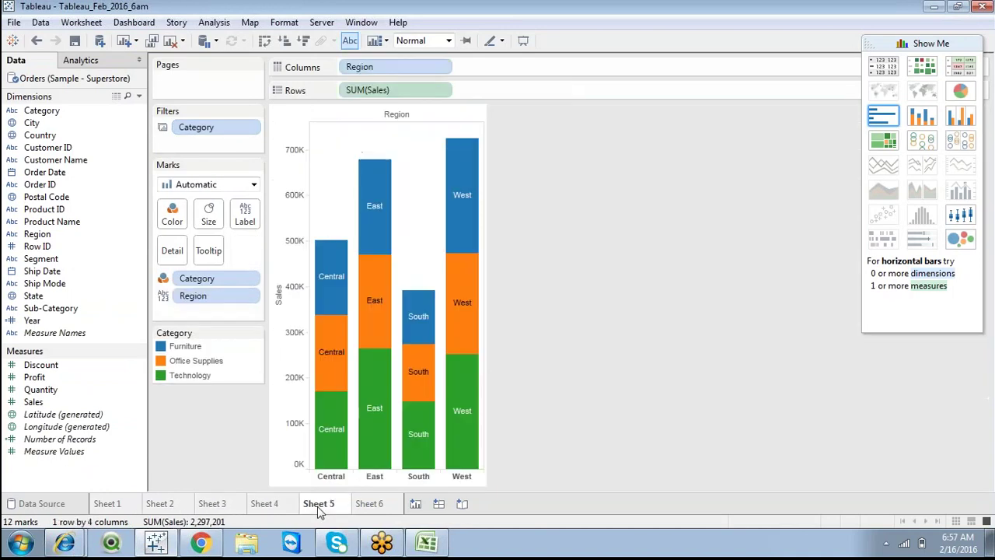
pyautogui.click(286, 504)
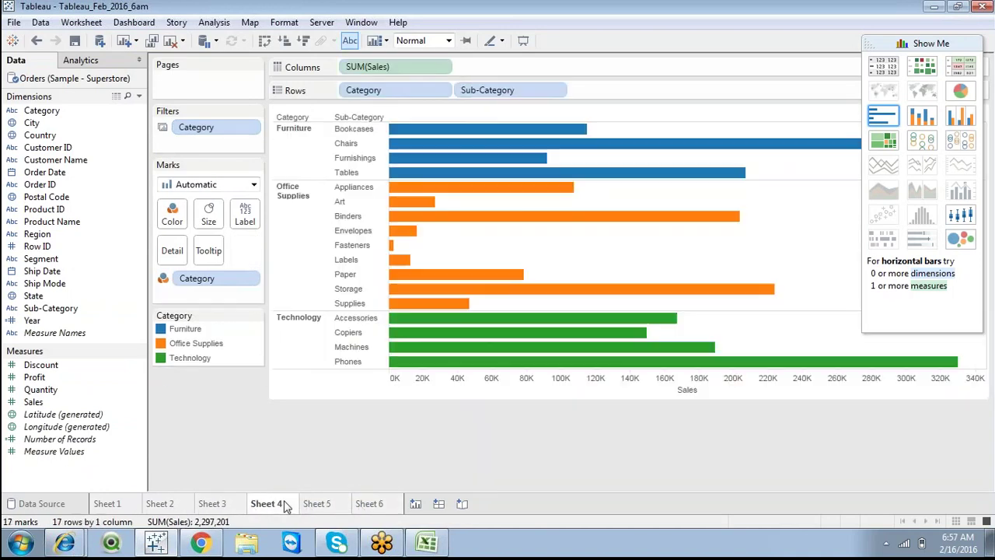
pyautogui.click(328, 506)
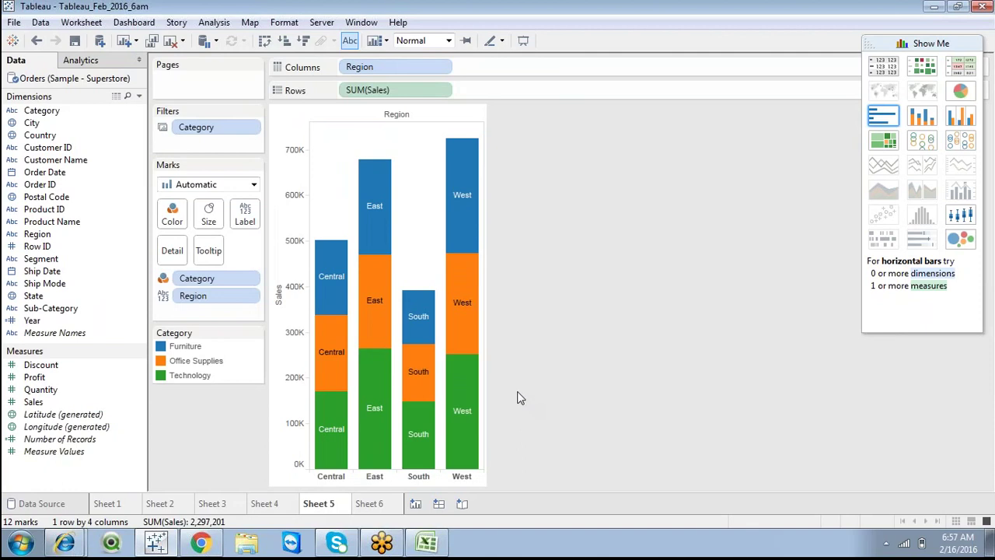
pyautogui.click(425, 541)
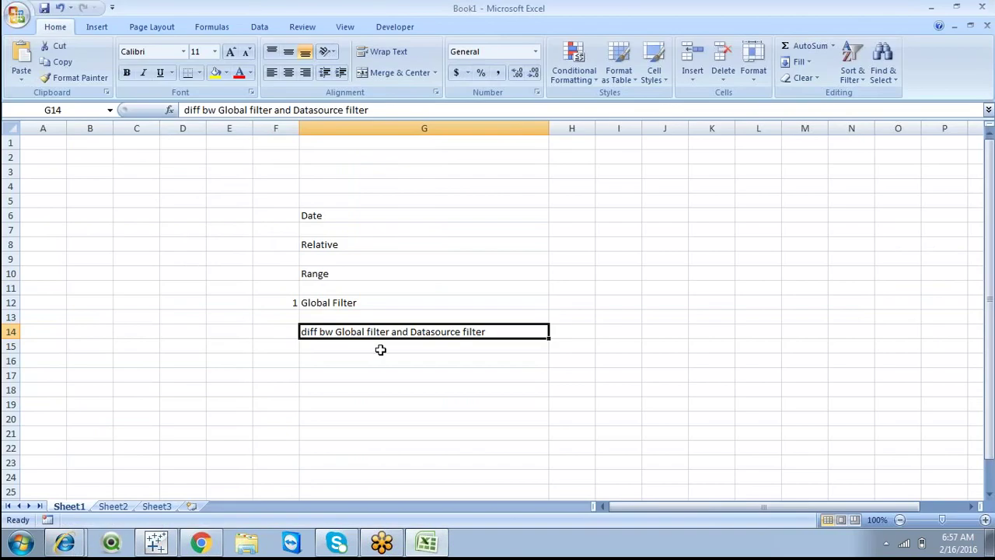
# Switch to Tableau and review which worksheets Sheet 5's Category filter is applied to, leaving the selection unchanged.
pyautogui.click(311, 357)
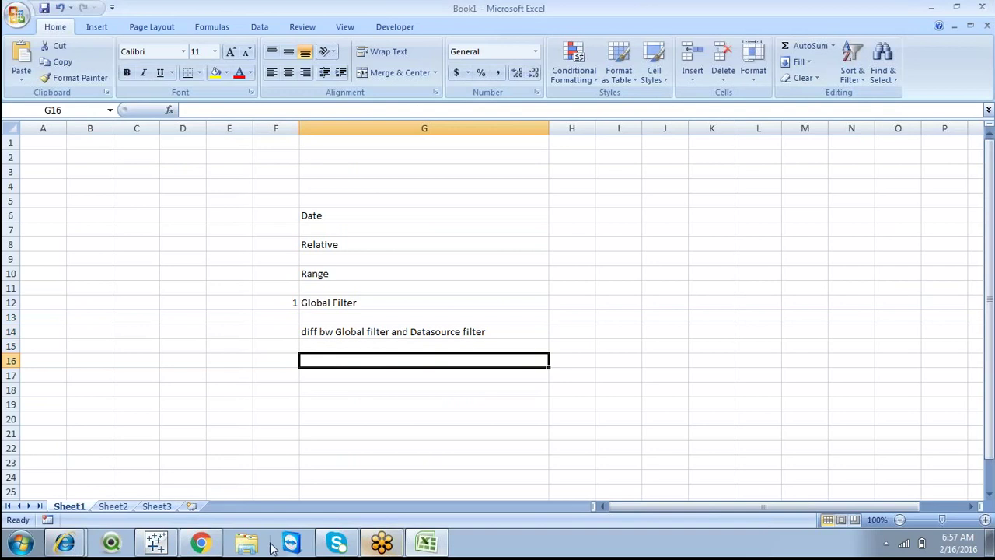
pyautogui.click(155, 541)
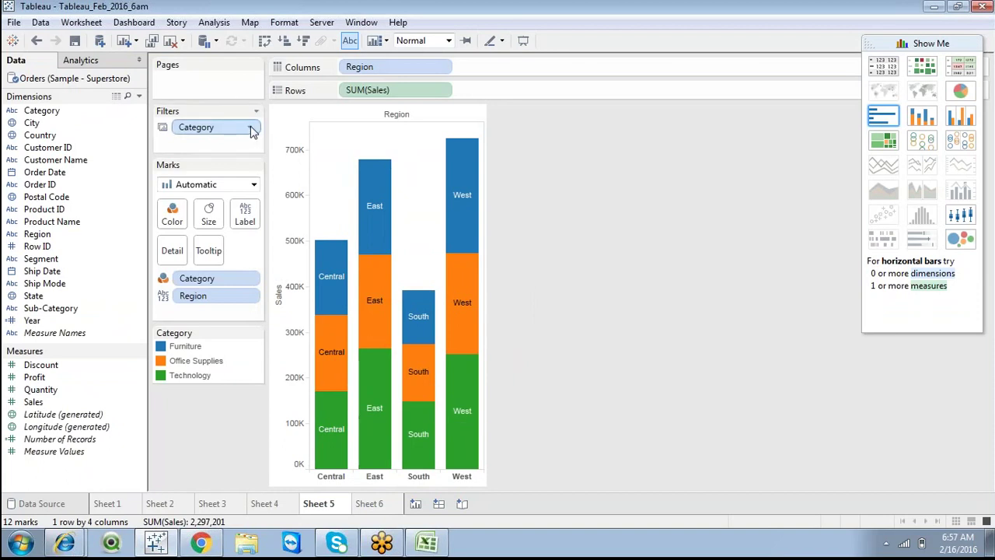
pyautogui.click(251, 128)
pyautogui.moveTo(277, 220)
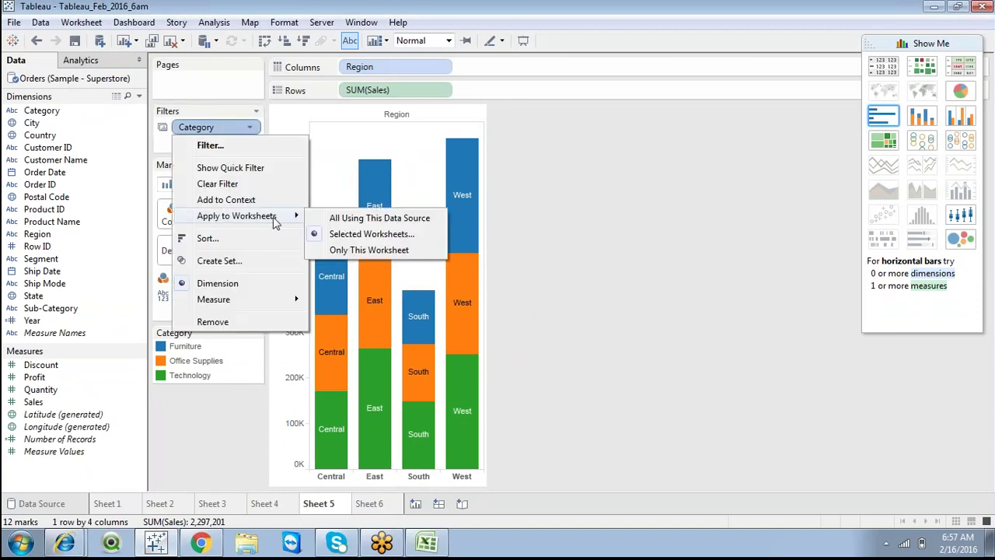
pyautogui.click(347, 235)
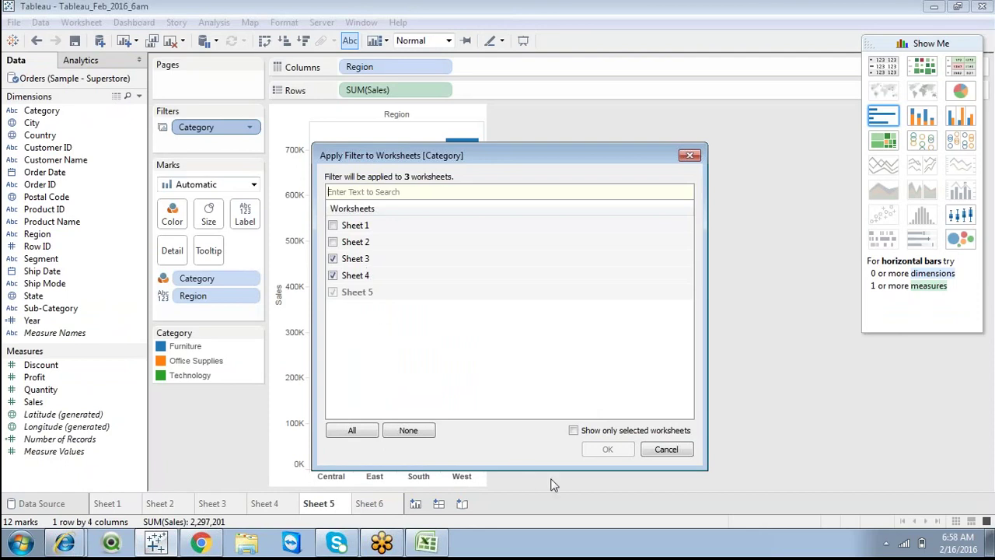
pyautogui.click(662, 450)
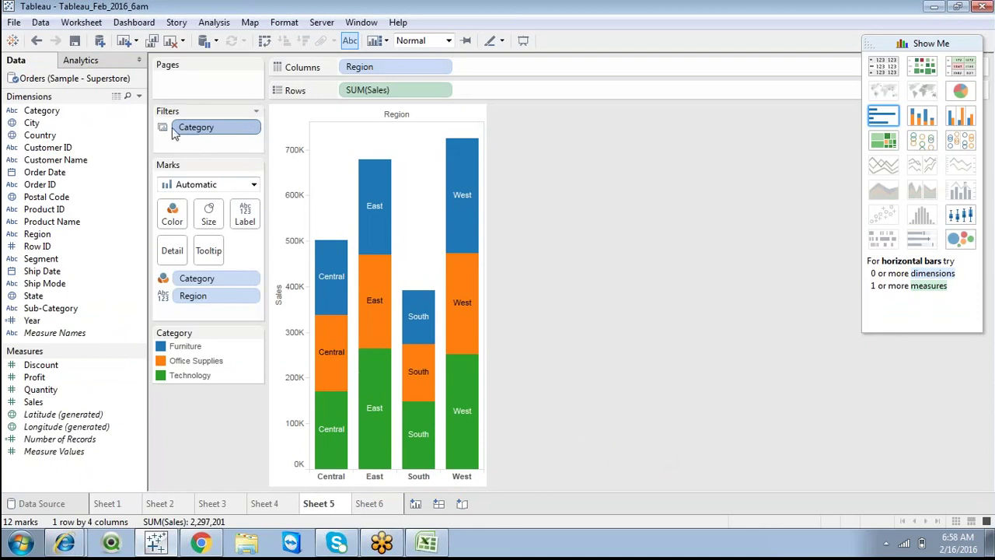
pyautogui.moveTo(335, 247)
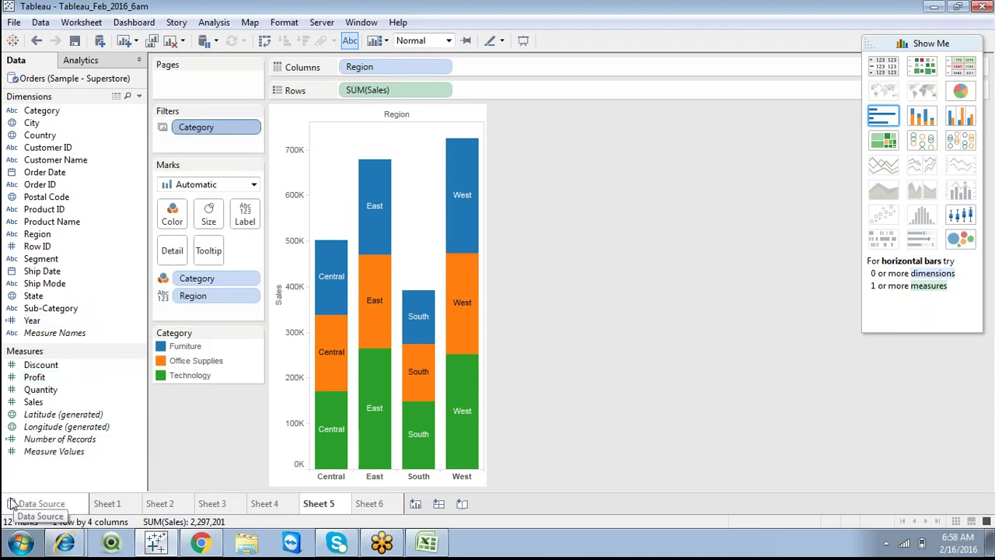
pyautogui.click(12, 365)
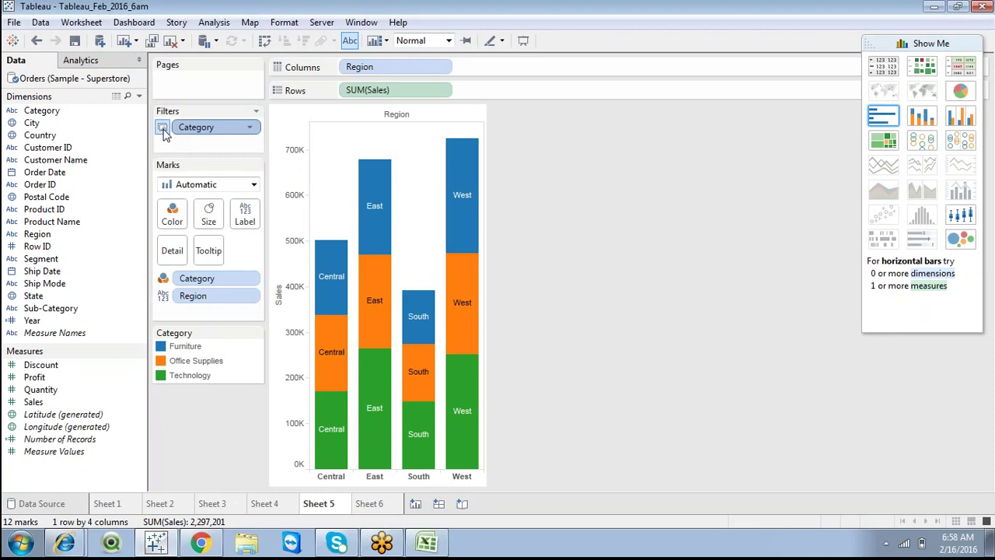
# Apply Sheet 5's Category filter to all worksheets using this data source.
pyautogui.click(249, 127)
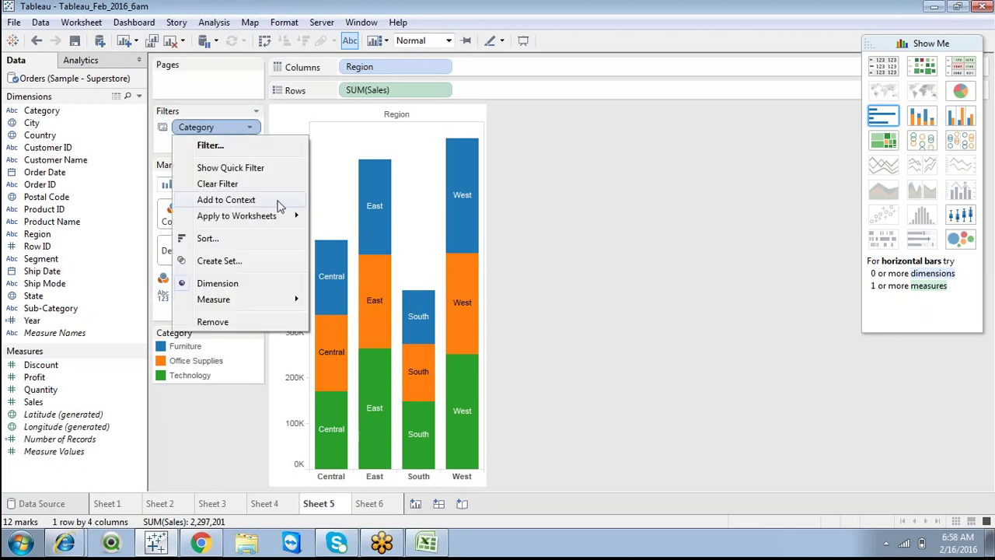
pyautogui.moveTo(279, 218)
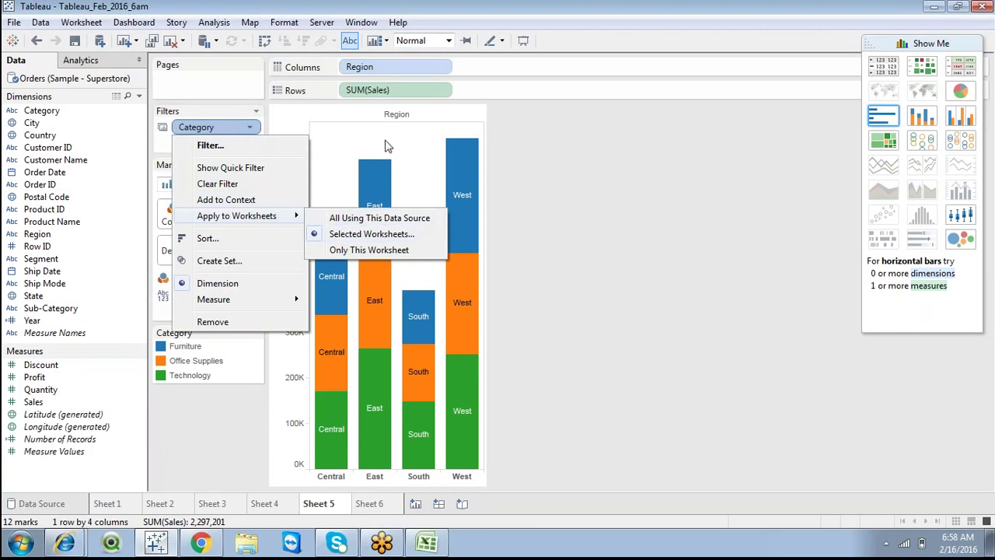
pyautogui.click(390, 219)
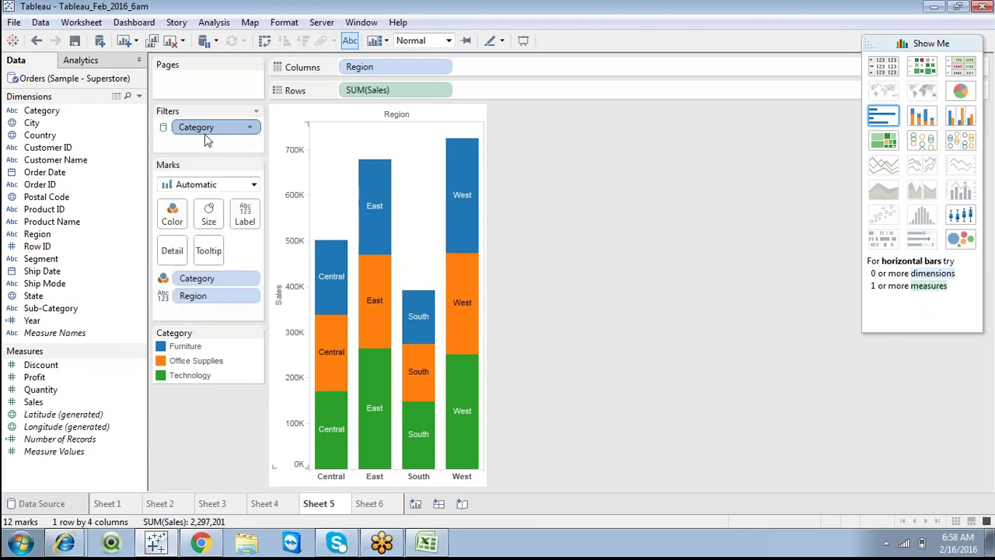
pyautogui.click(251, 129)
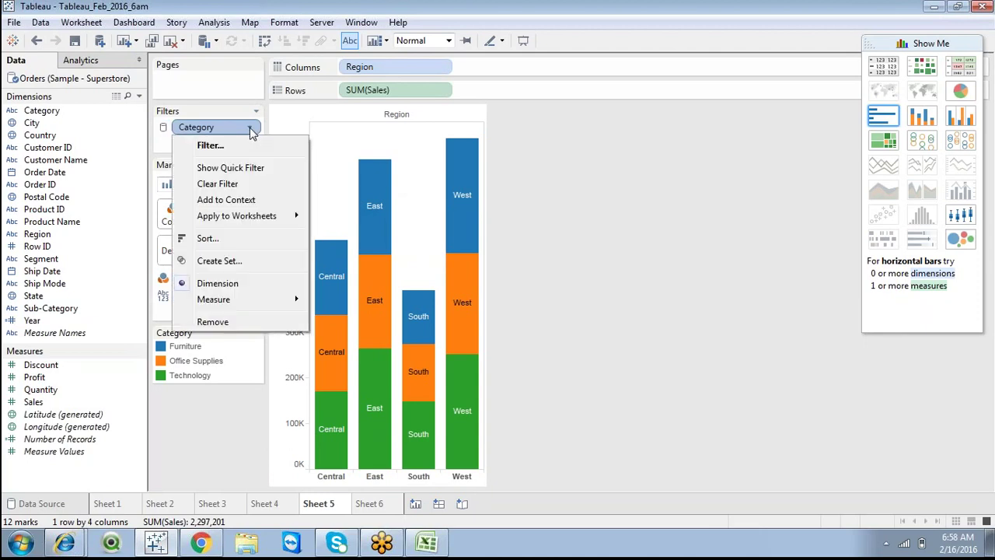
pyautogui.click(558, 226)
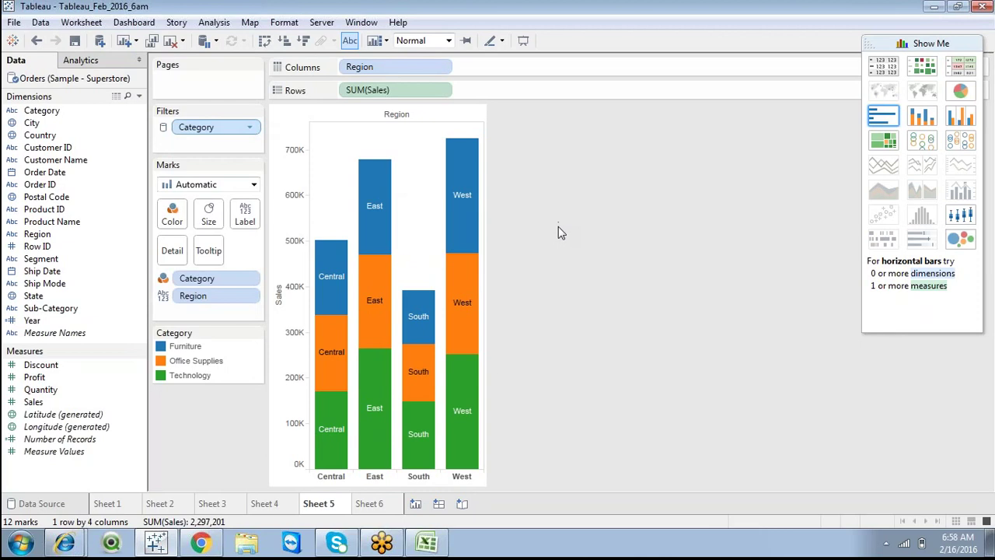
# Switch to the Excel notes, widen column E and enter "Data Source Filter" in E5.
pyautogui.click(426, 542)
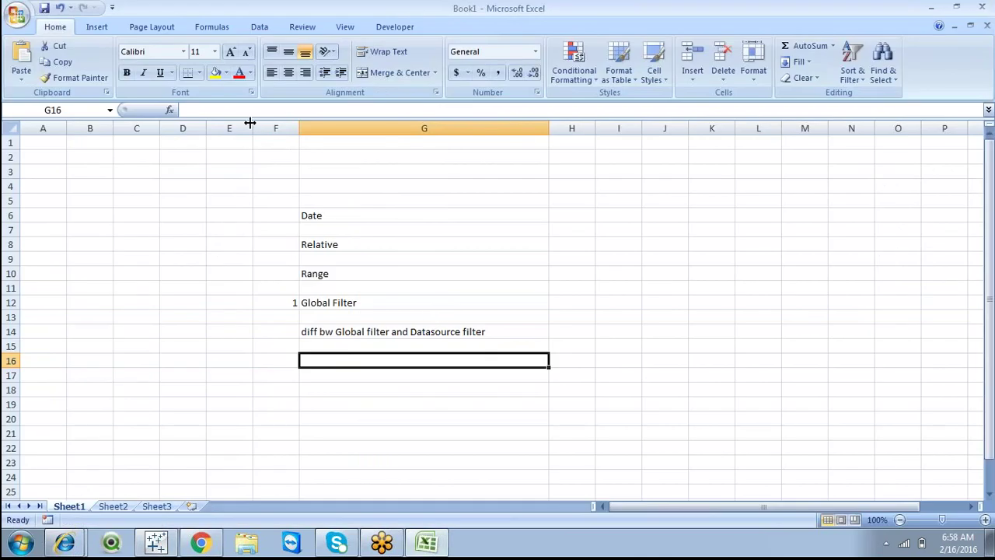
pyautogui.moveTo(249, 123); pyautogui.dragTo(404, 163)
pyautogui.click(276, 203)
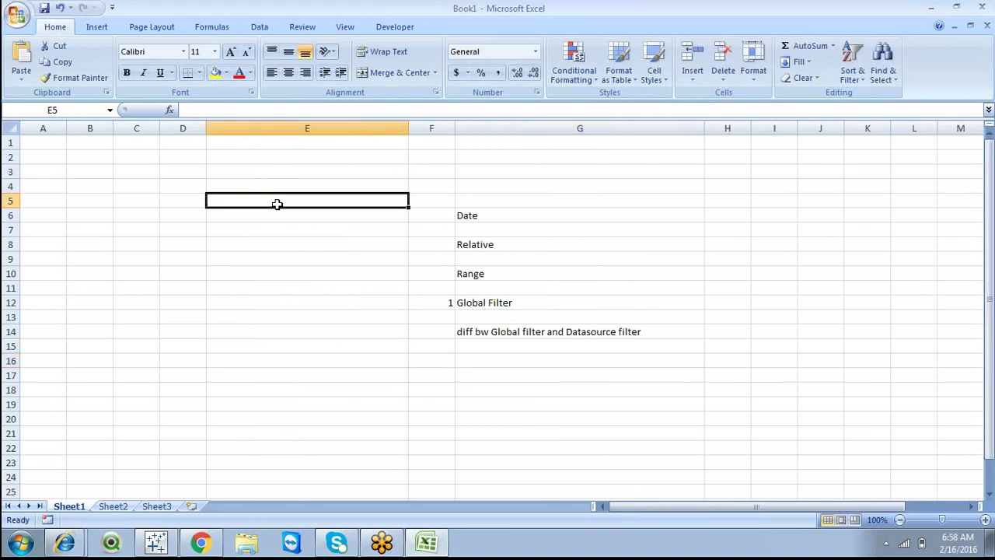
pyautogui.write('Data Source')
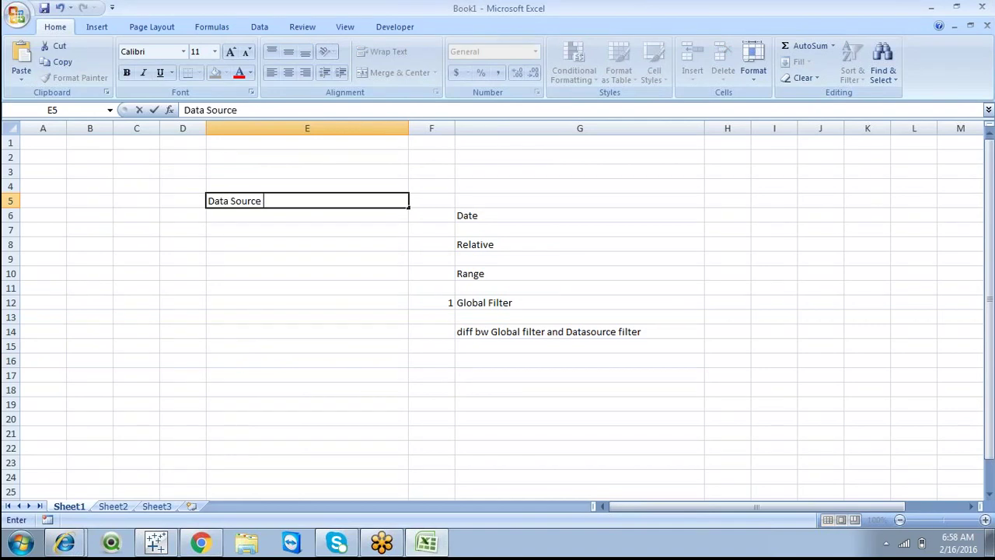
pyautogui.write(' Filter')
pyautogui.press('Return')
# Enter "Quick Filter" in E6, below the Data Source Filter entry.
pyautogui.write('Qui')
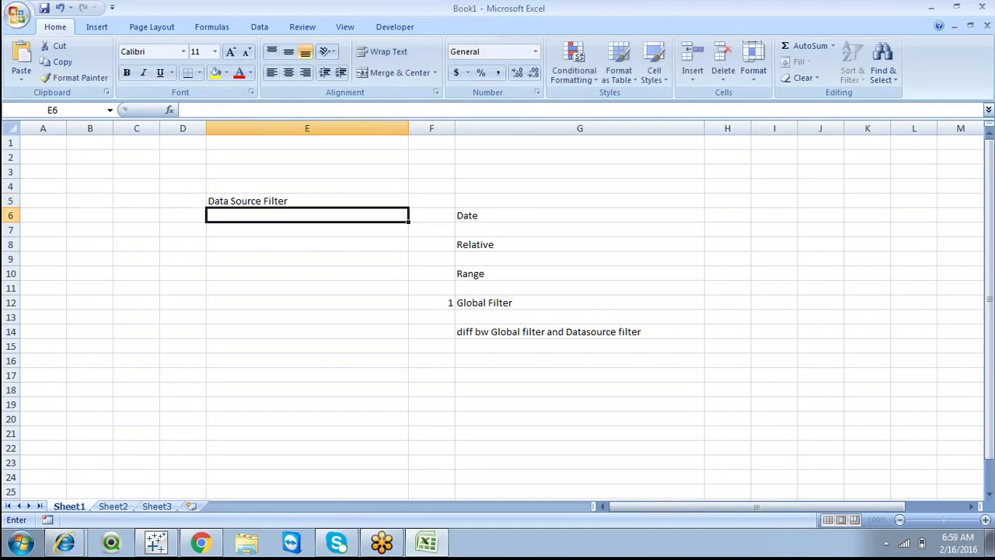
pyautogui.write('ck F')
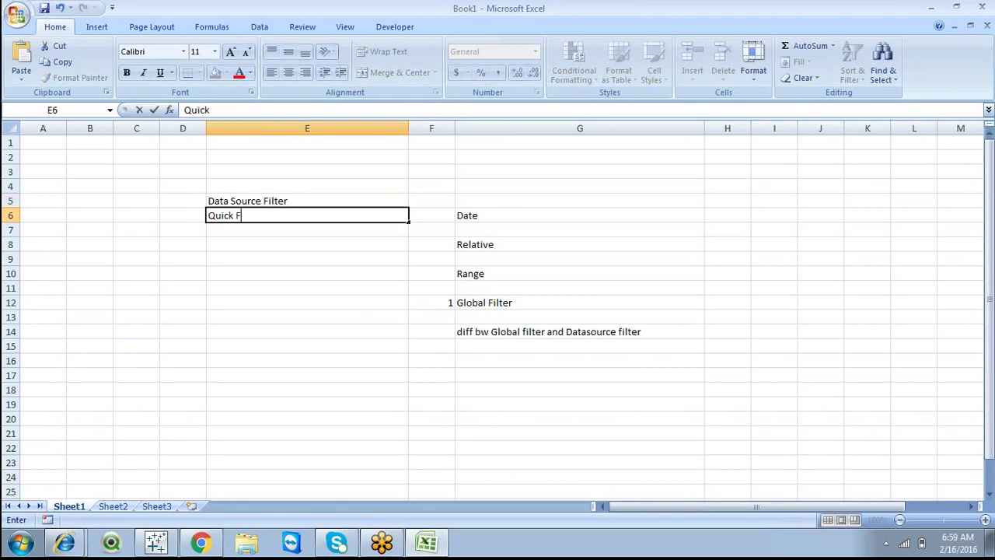
pyautogui.write('ilter')
pyautogui.press('Return')
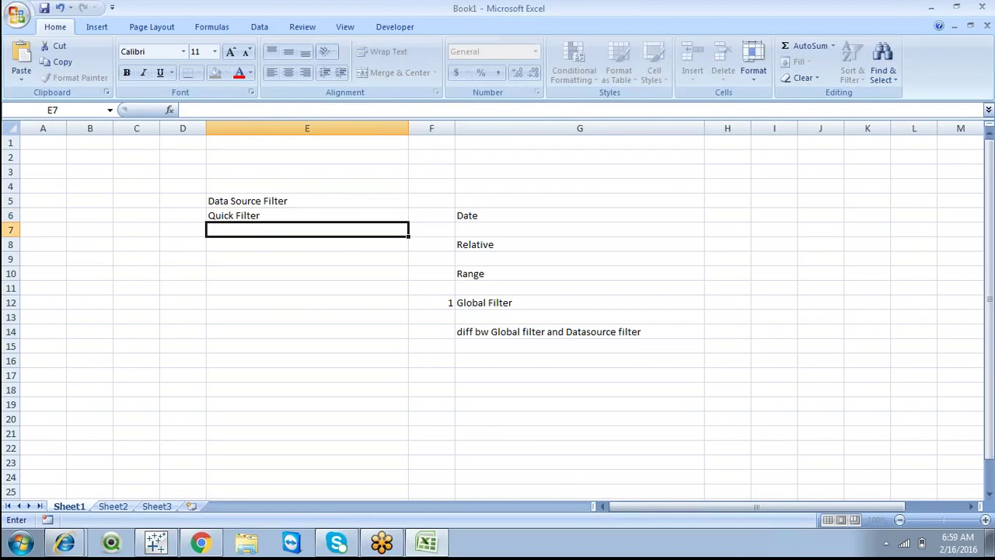
# Enter "Filters on Dim//Measures//Dates" in E7, correcting the spelling of "on".
pyautogui.write('Filters')
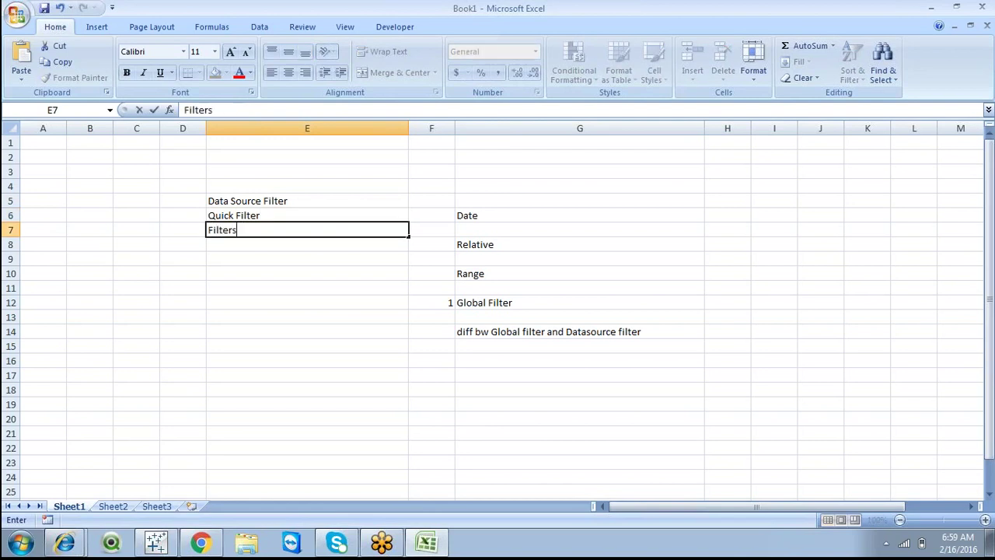
pyautogui.write(' oon Dim//')
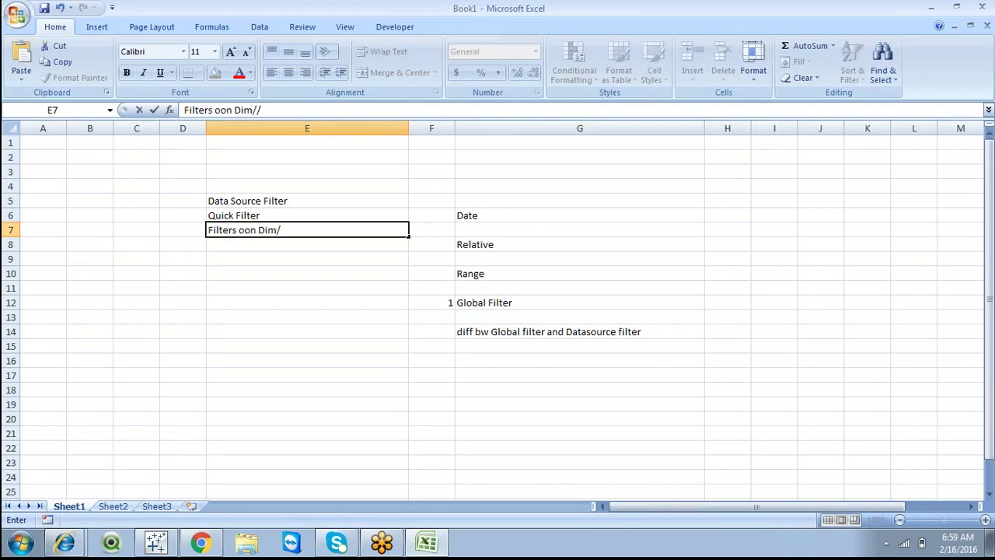
pyautogui.write('Measures//Dates')
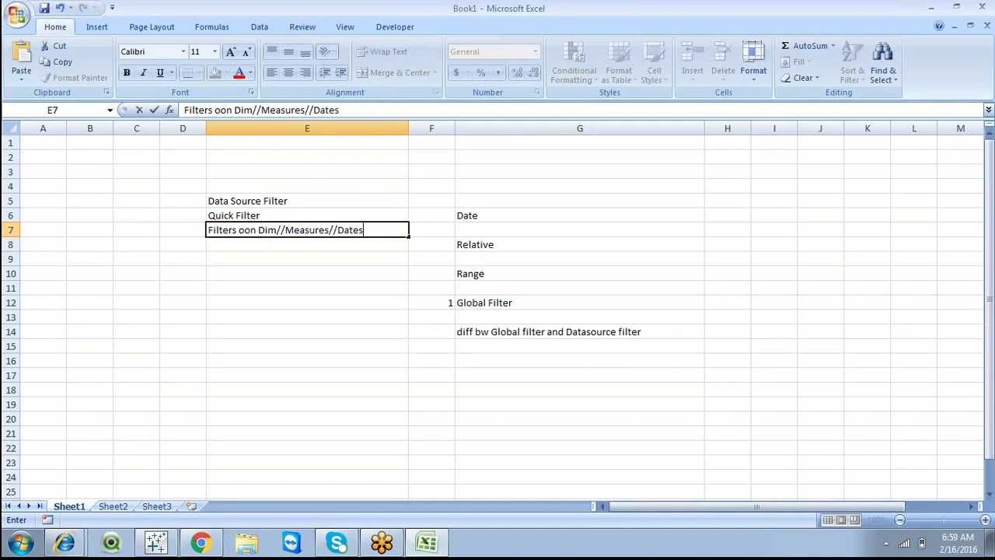
pyautogui.press('Return')
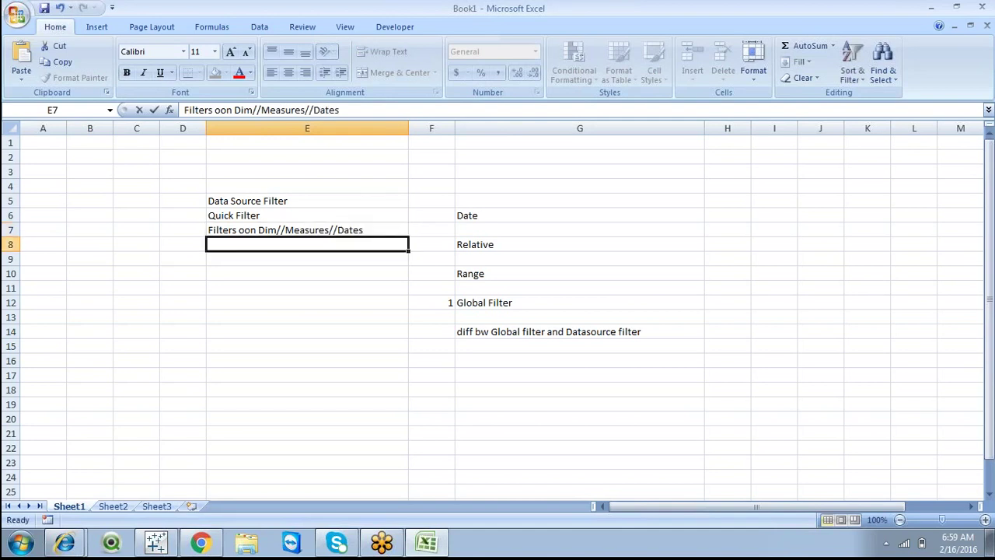
pyautogui.press('Up')
pyautogui.press('Up')
pyautogui.press('Up')
pyautogui.doubleClick(245, 230)
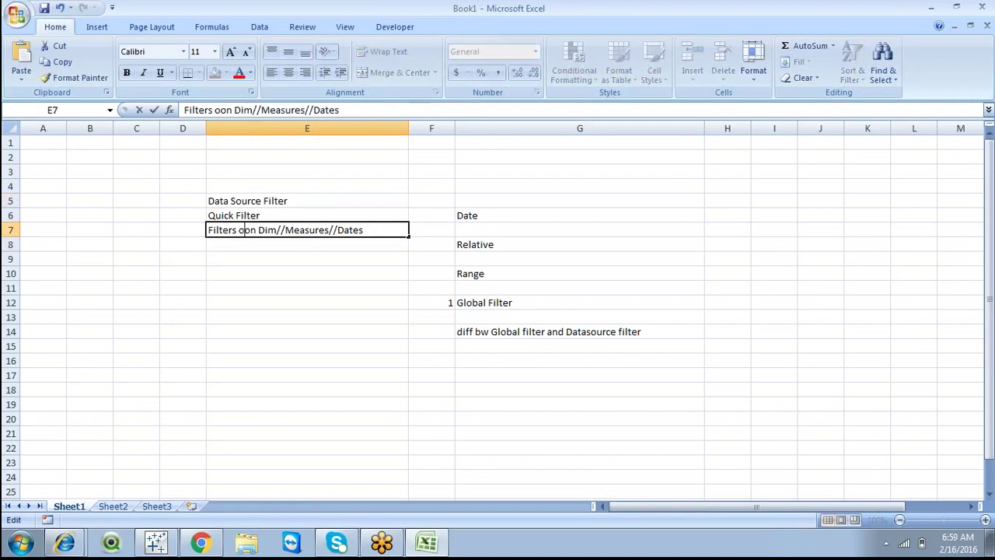
pyautogui.press('BackSpace')
pyautogui.doubleClick(247, 242)
pyautogui.press('Escape')
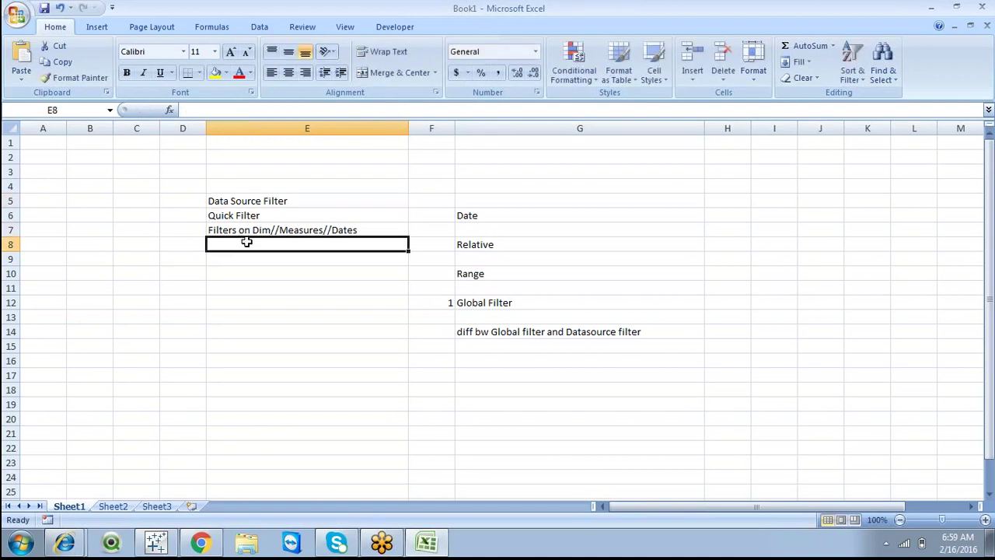
# Add "Global Filter" in E8 and "Context Filter" in E9 to the list of filter types.
pyautogui.write('Global')
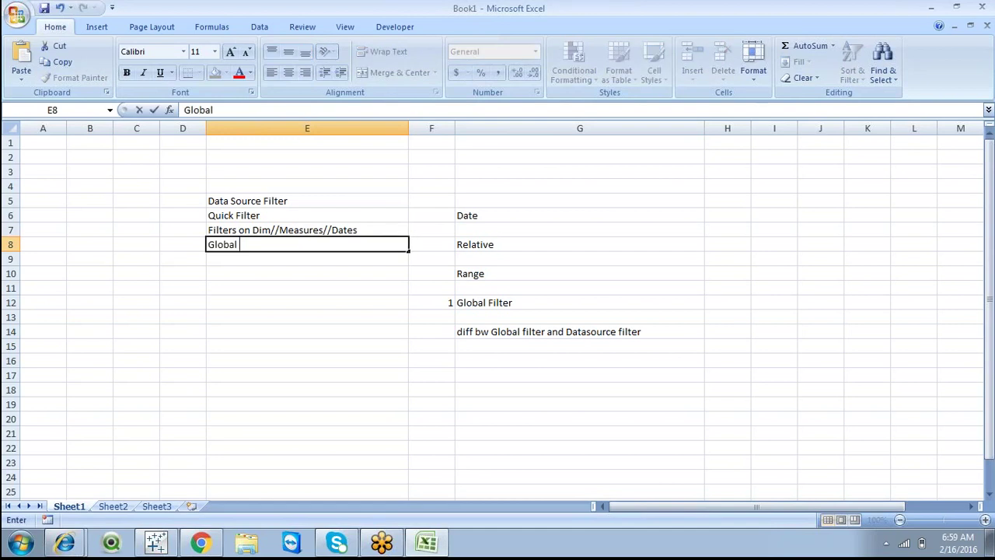
pyautogui.write(' Filter')
pyautogui.press('Return')
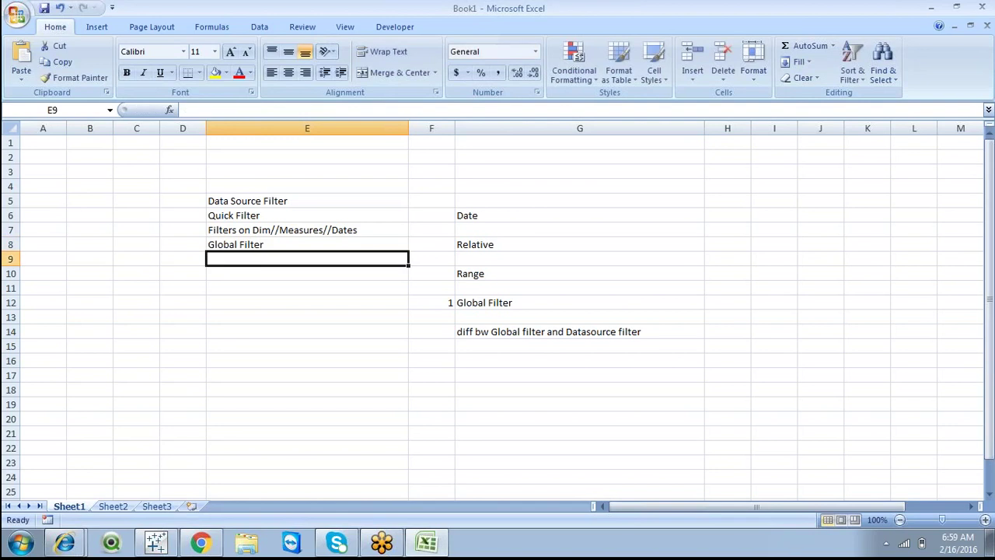
pyautogui.write('C')
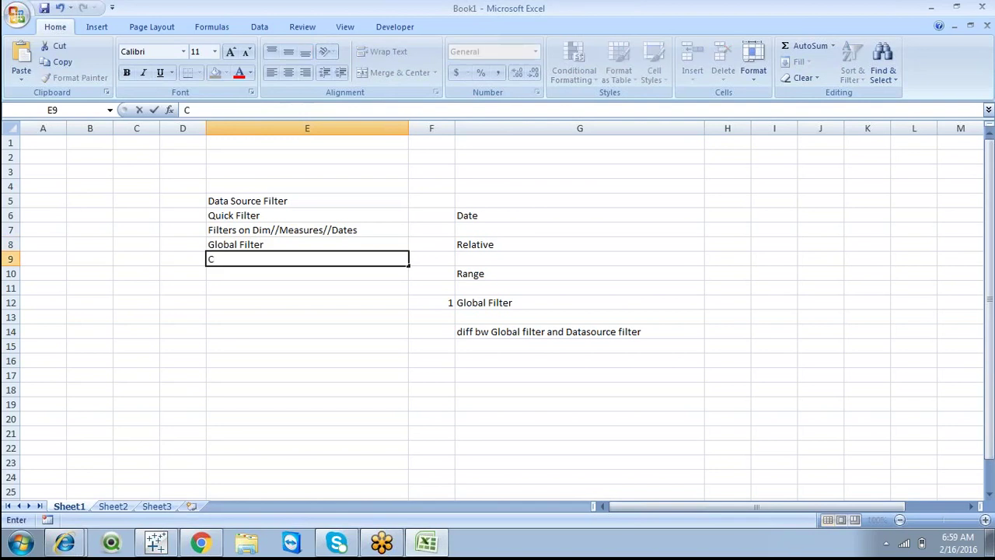
pyautogui.write('ontext Filter')
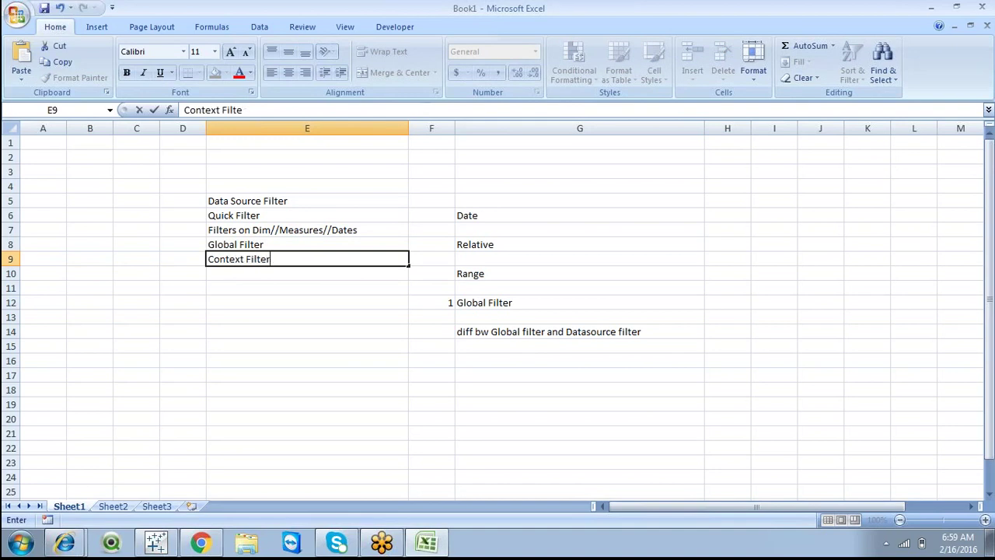
pyautogui.click(262, 298)
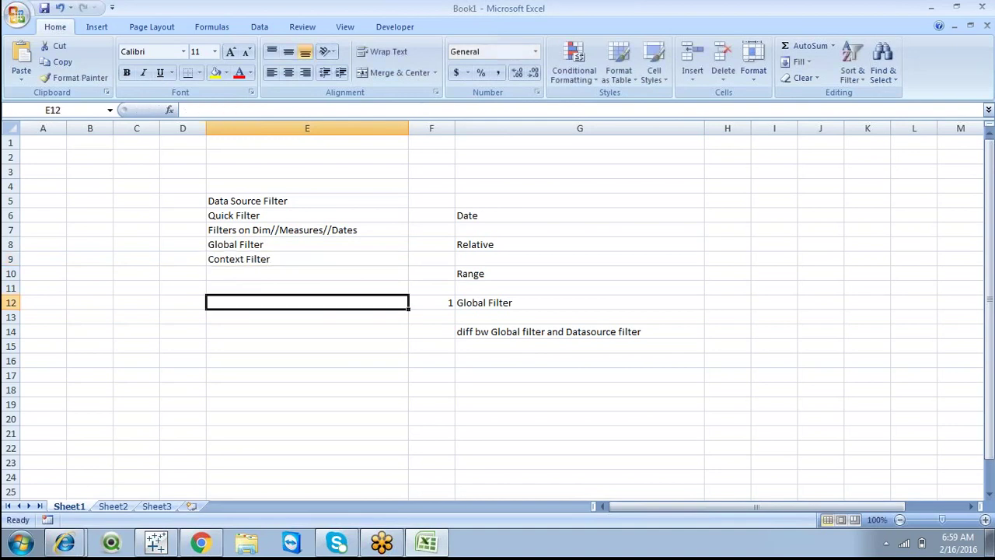
# Enter "Cascading Filter" in E10 as the last filter type in the list.
pyautogui.click(245, 272)
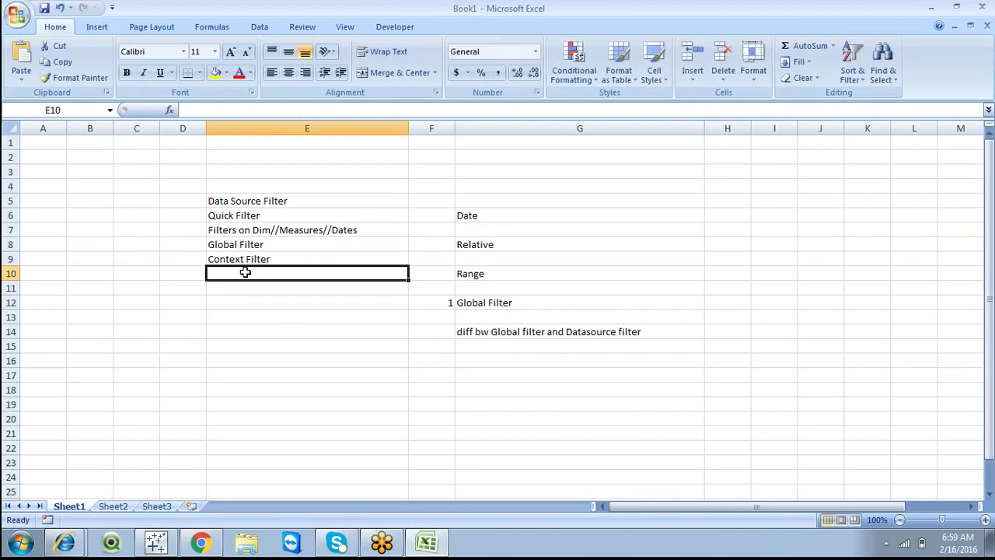
pyautogui.write('Cascading Filter')
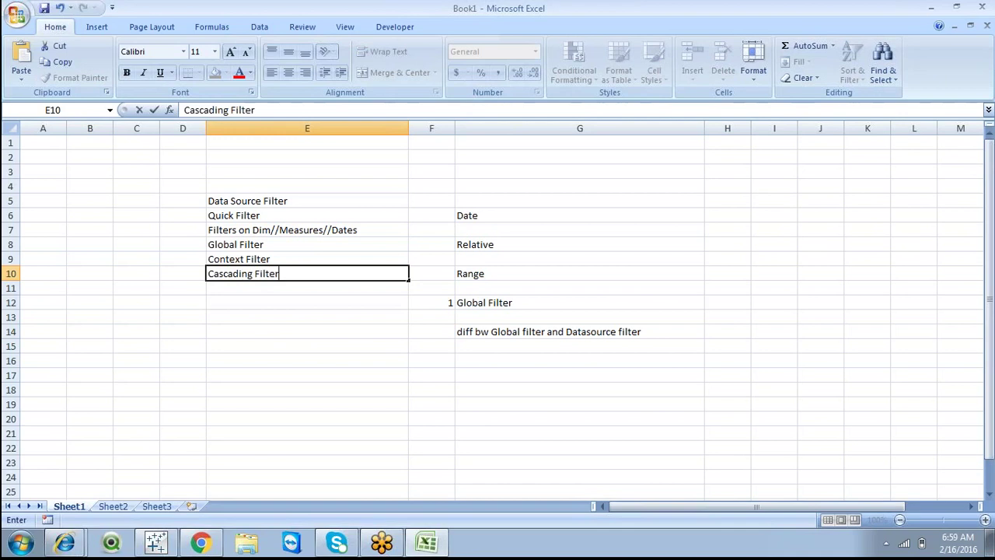
pyautogui.press('Return')
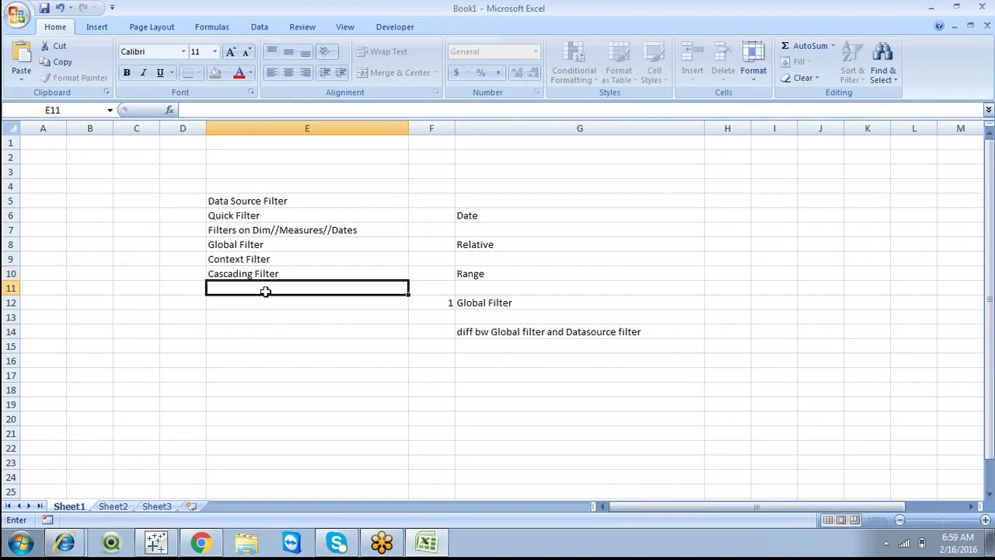
# Highlight the entries from Data Source Filter to Global Filter (E5:E8) in yellow and make them bold.
pyautogui.moveTo(236, 200); pyautogui.dragTo(242, 246)
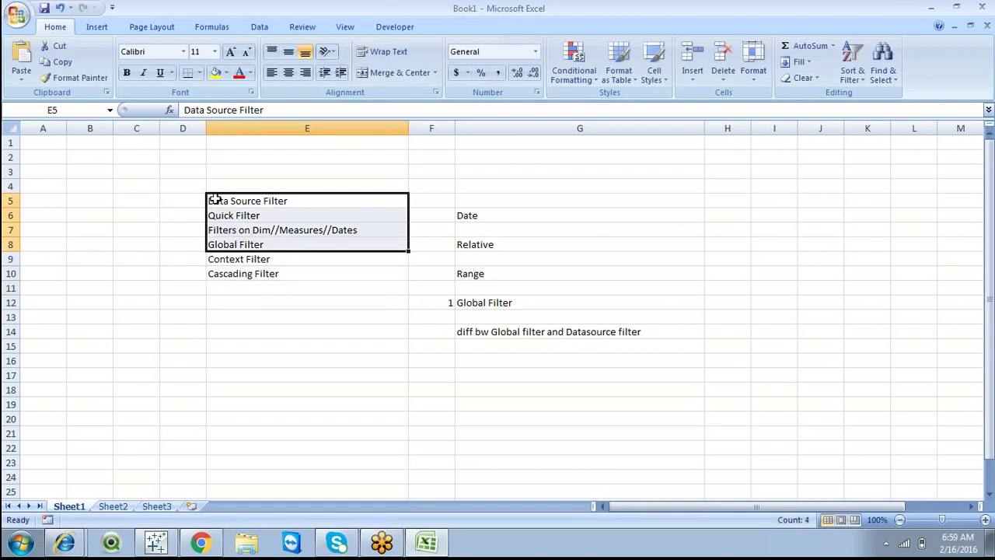
pyautogui.click(216, 72)
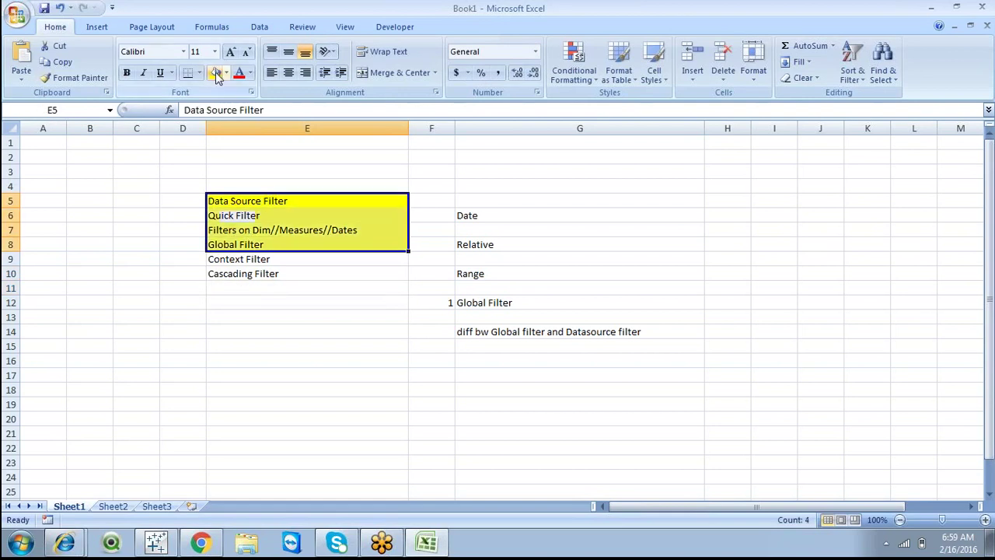
pyautogui.click(127, 73)
pyautogui.click(284, 244)
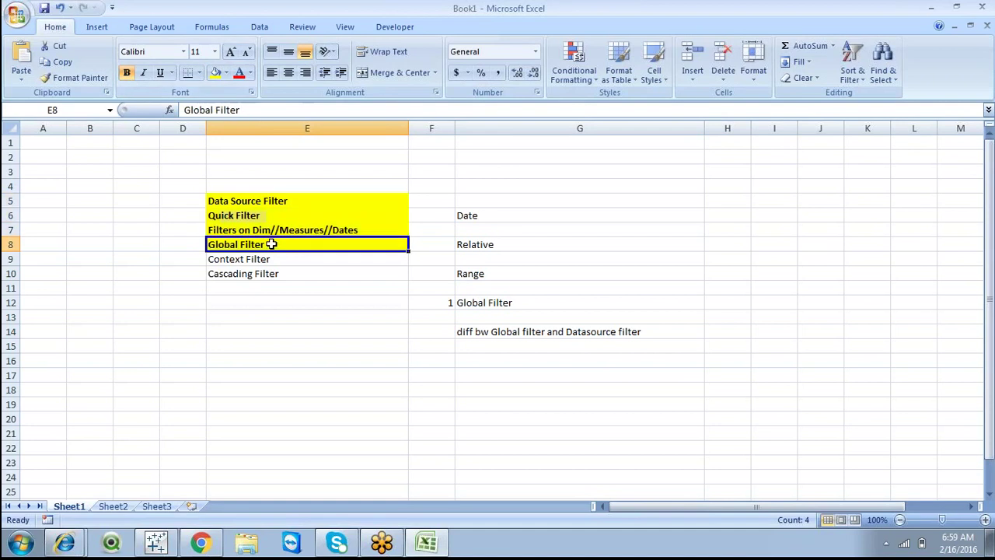
# Color the Data Source Filter and Global Filter entries in E5 and E8 red.
pyautogui.click(260, 199)
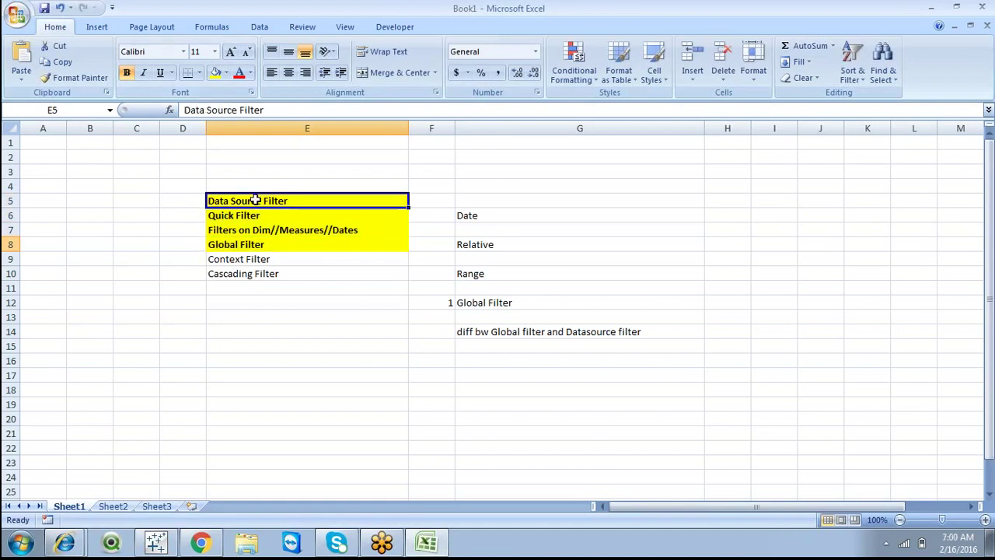
pyautogui.click(240, 72)
pyautogui.click(282, 244)
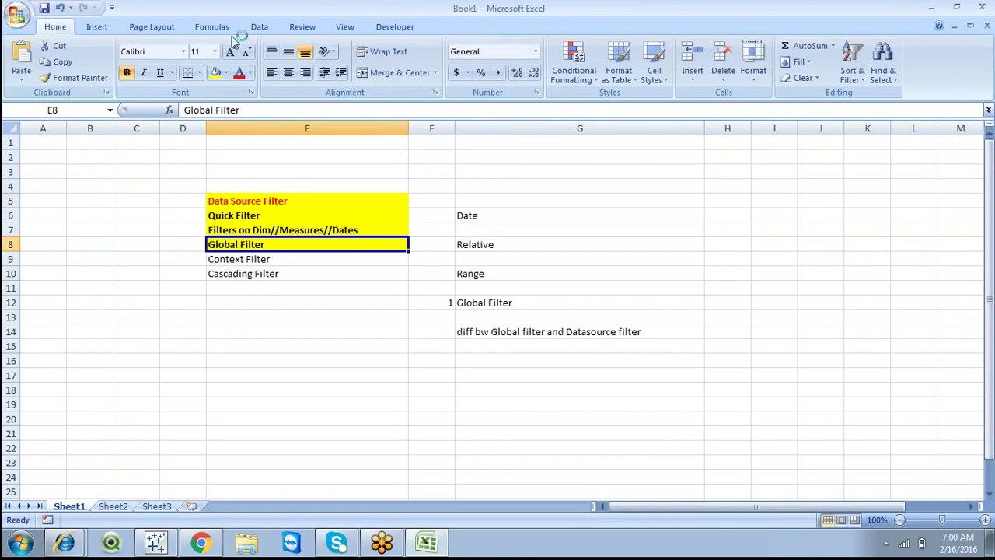
pyautogui.click(240, 72)
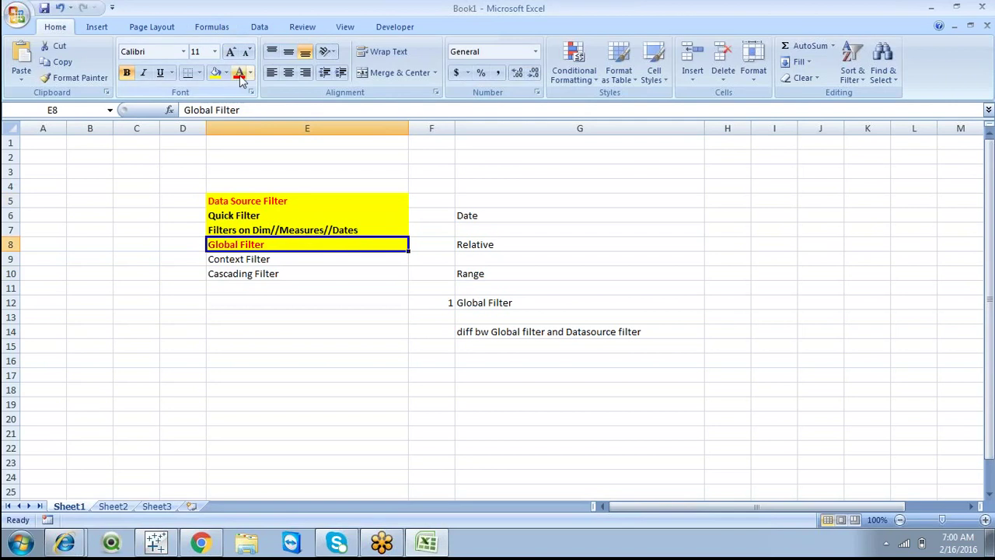
# Widen column F and narrow column E slightly.
pyautogui.click(232, 214)
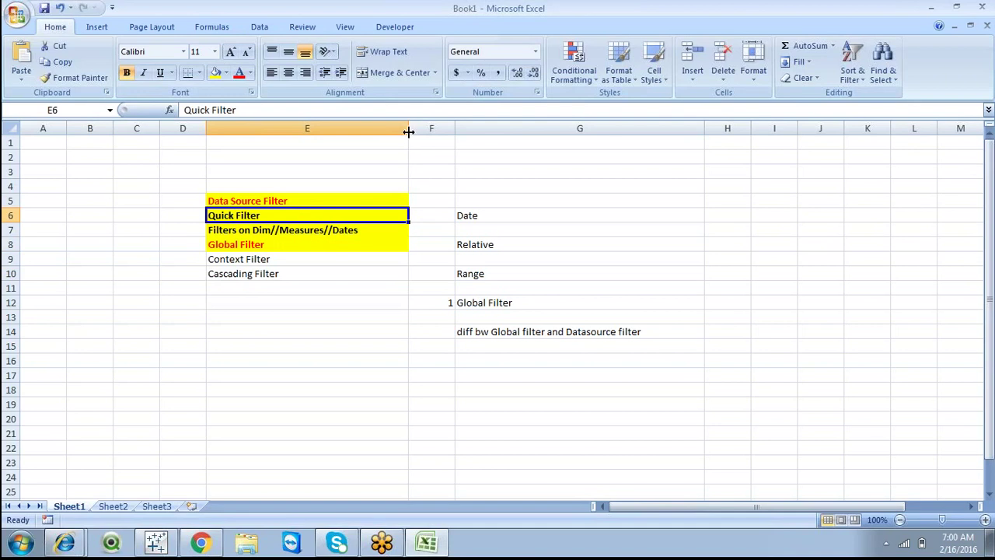
pyautogui.moveTo(455, 127); pyautogui.dragTo(575, 134)
pyautogui.moveTo(407, 131); pyautogui.dragTo(381, 129)
pyautogui.click(273, 230)
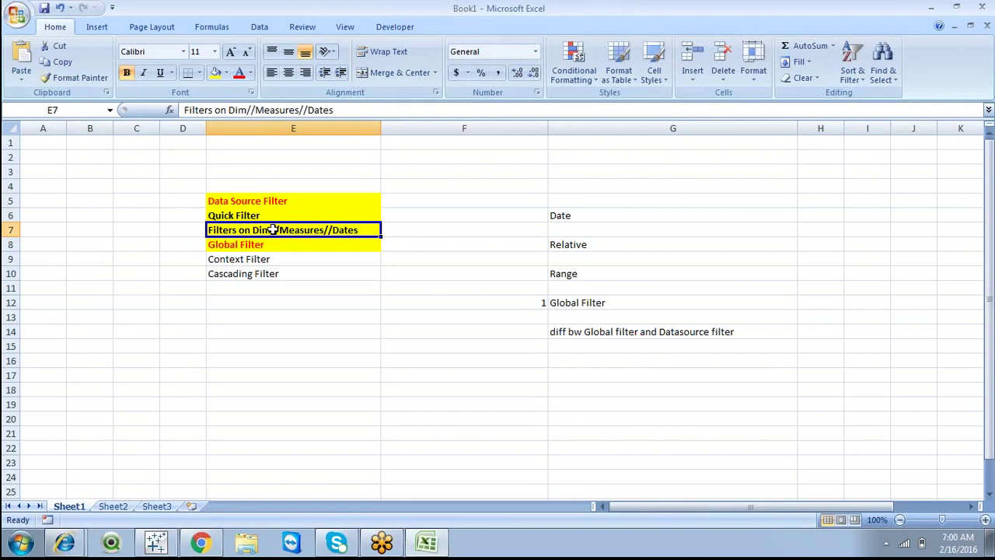
pyautogui.click(273, 247)
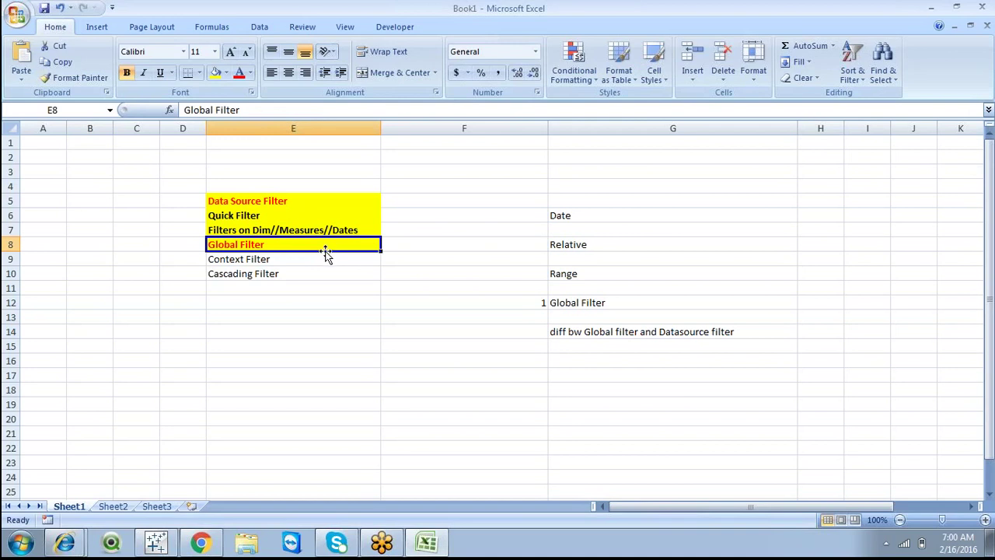
# Format the Context Filter entry in E9 as bold red text.
pyautogui.click(304, 261)
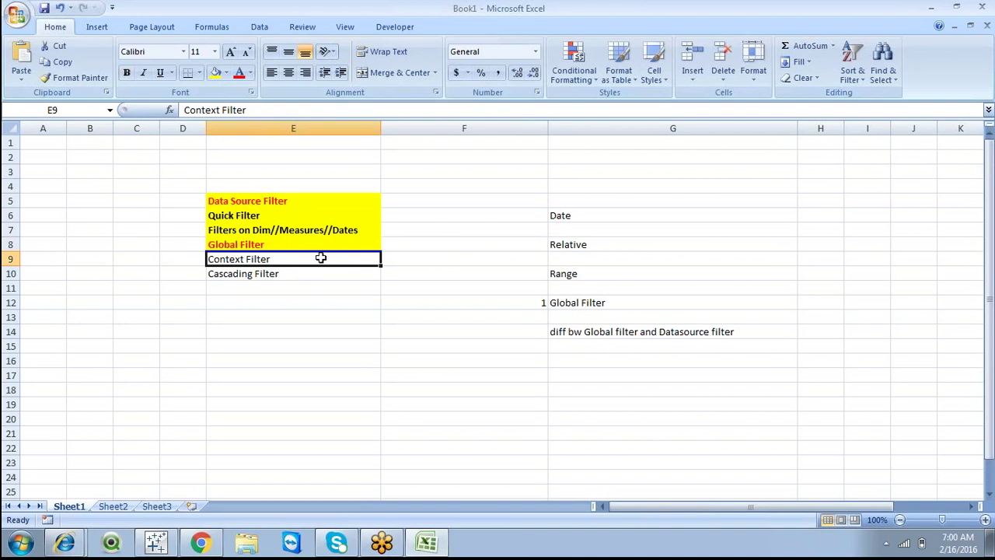
pyautogui.click(239, 73)
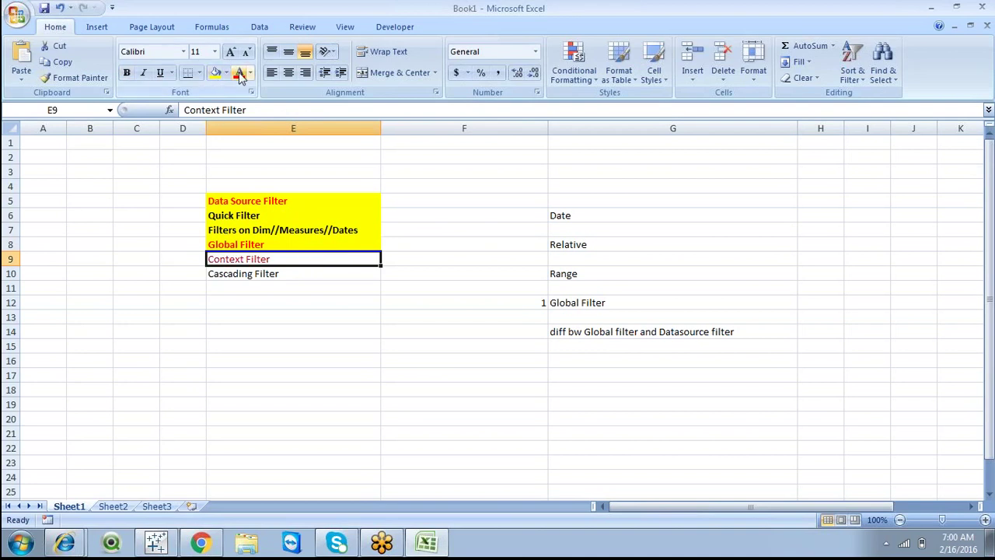
pyautogui.click(126, 72)
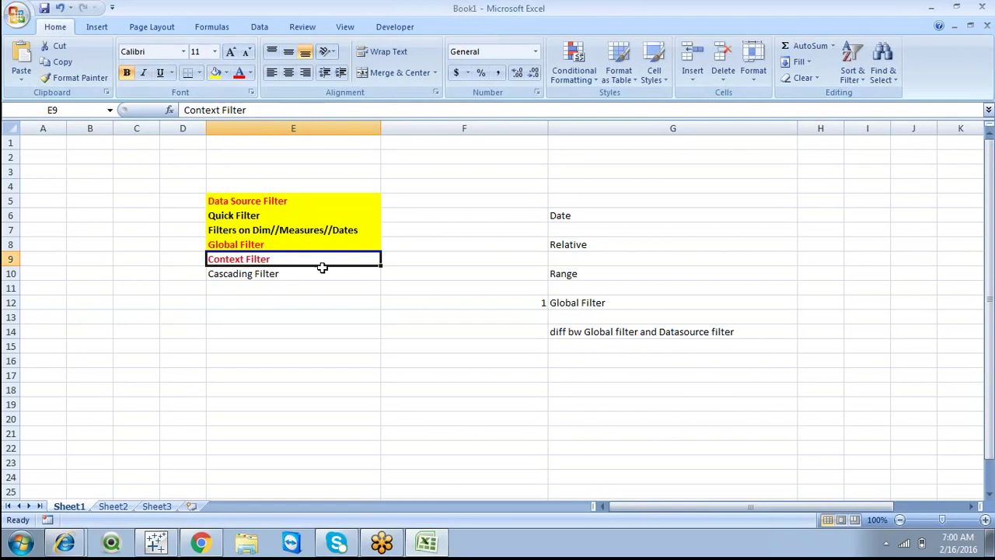
pyautogui.click(389, 258)
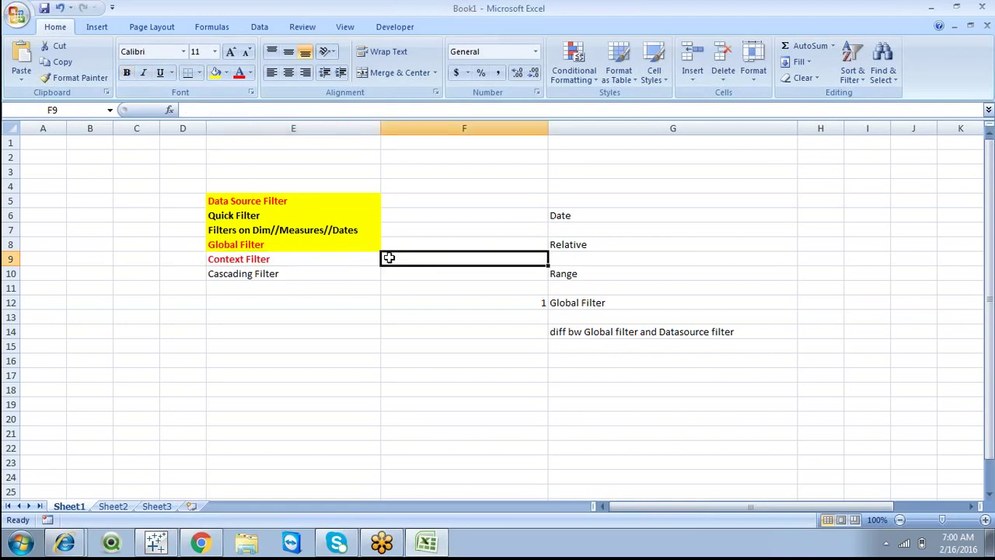
# Mark the Context Filter entry as important by entering "******" beside it in D9.
pyautogui.click(184, 258)
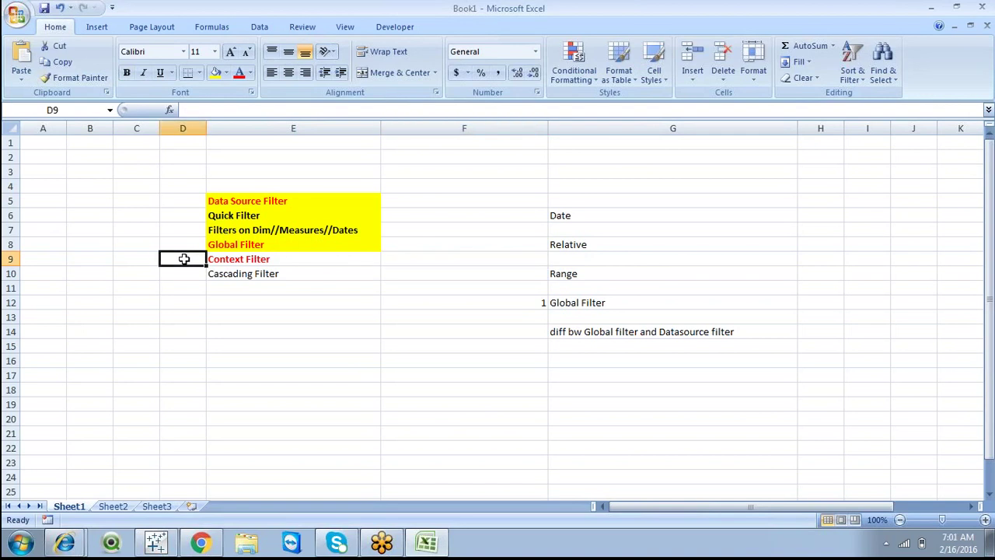
pyautogui.write('*')
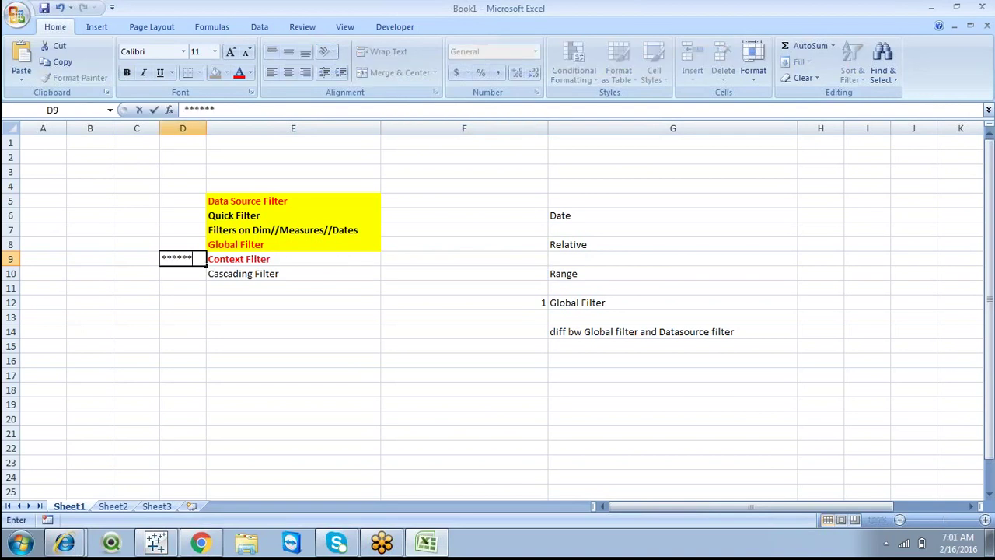
pyautogui.click(241, 287)
pyautogui.click(237, 316)
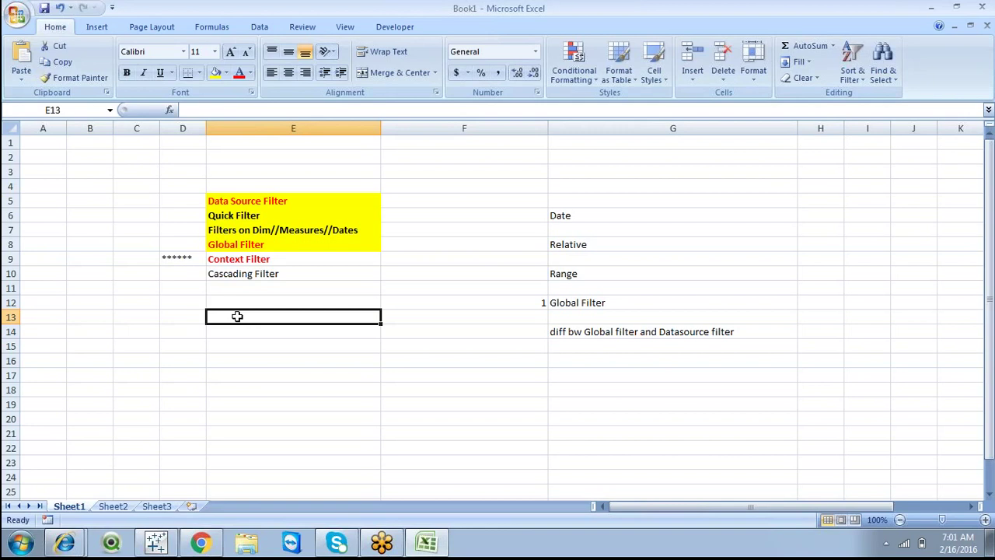
# Enter "Independent filter" beside Context Filter in F9 and narrow column E to fit its longest entry.
pyautogui.click(423, 260)
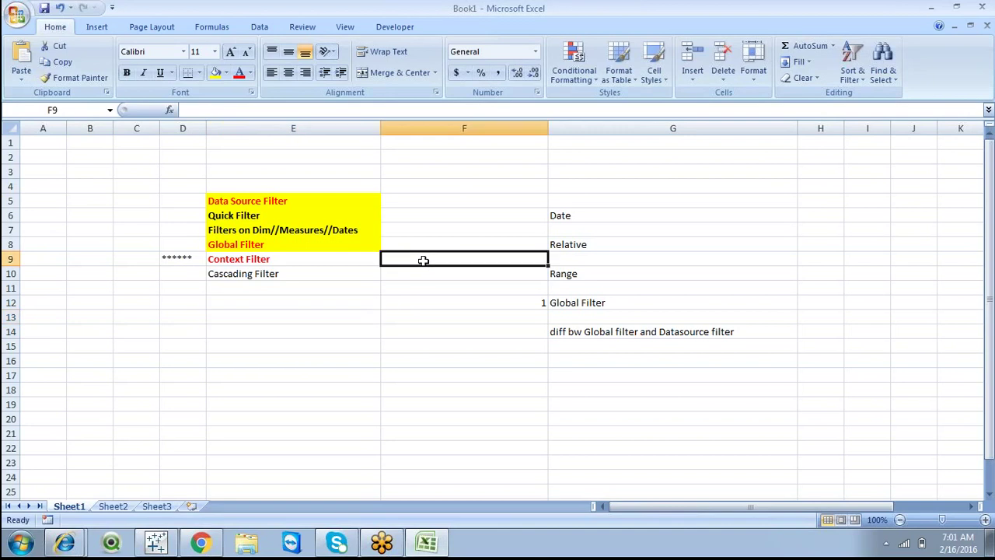
pyautogui.write('Independent')
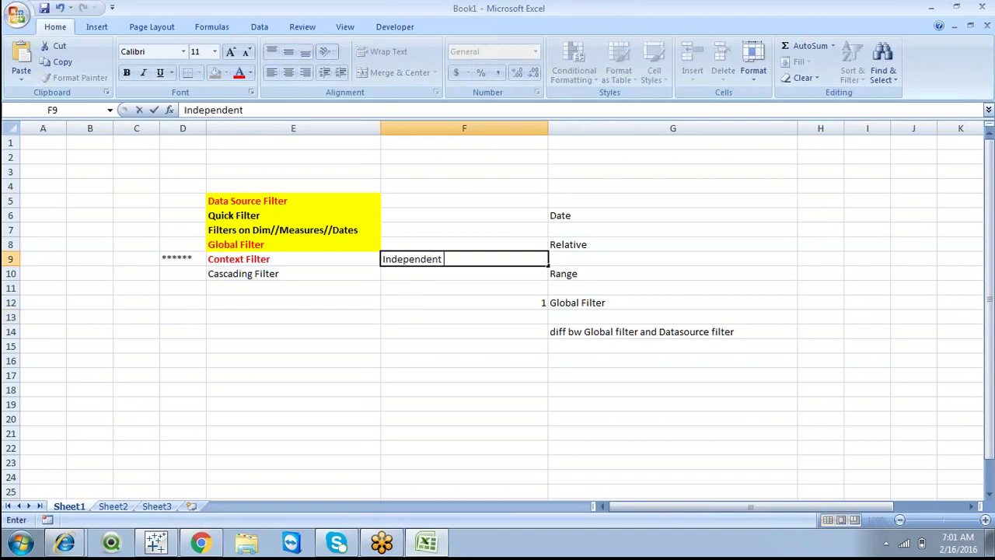
pyautogui.write(' filter')
pyautogui.click(392, 128)
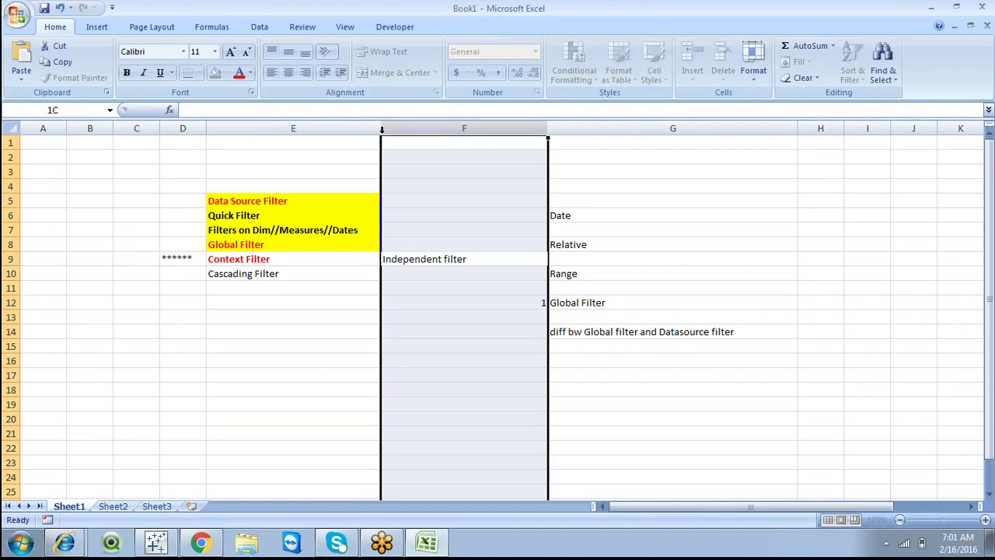
pyautogui.moveTo(381, 128); pyautogui.dragTo(361, 127)
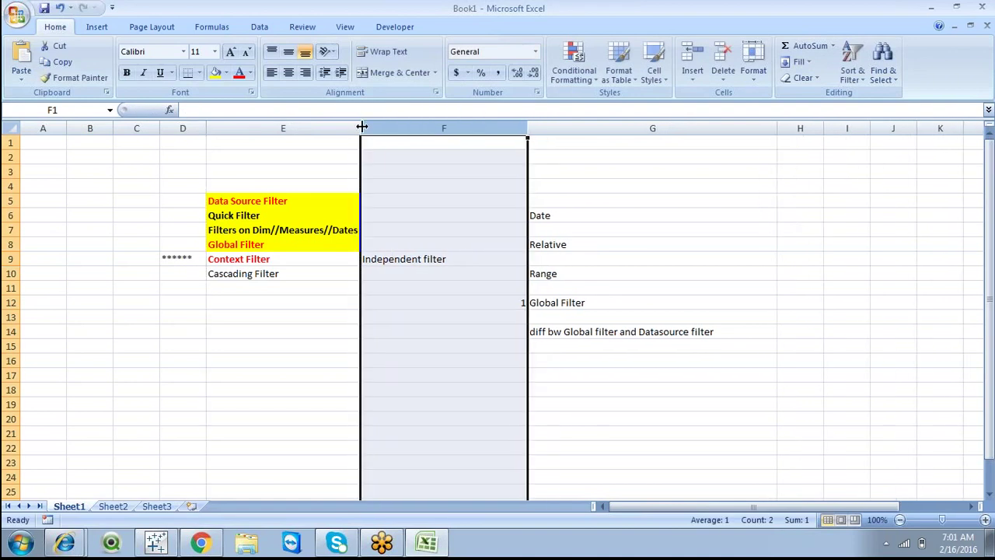
pyautogui.click(391, 261)
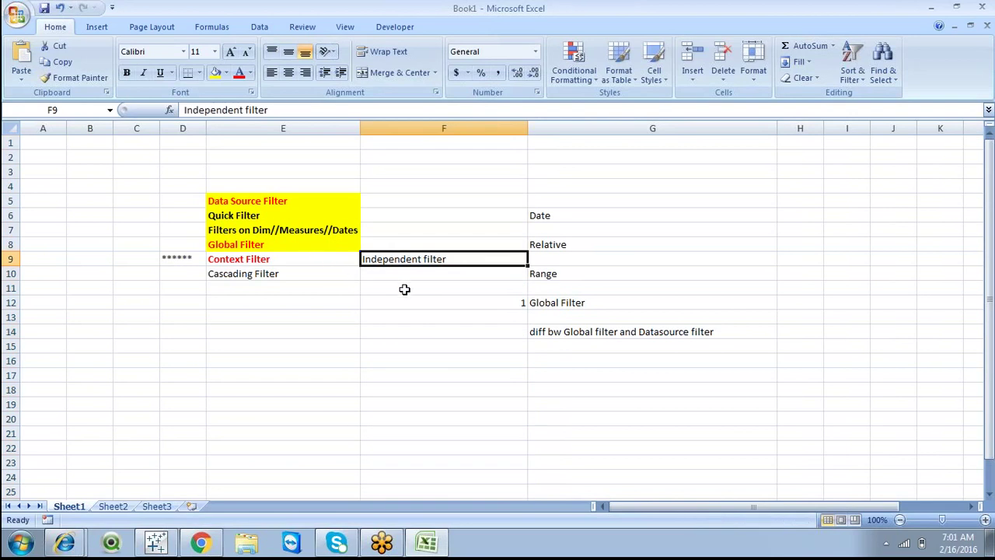
pyautogui.click(376, 289)
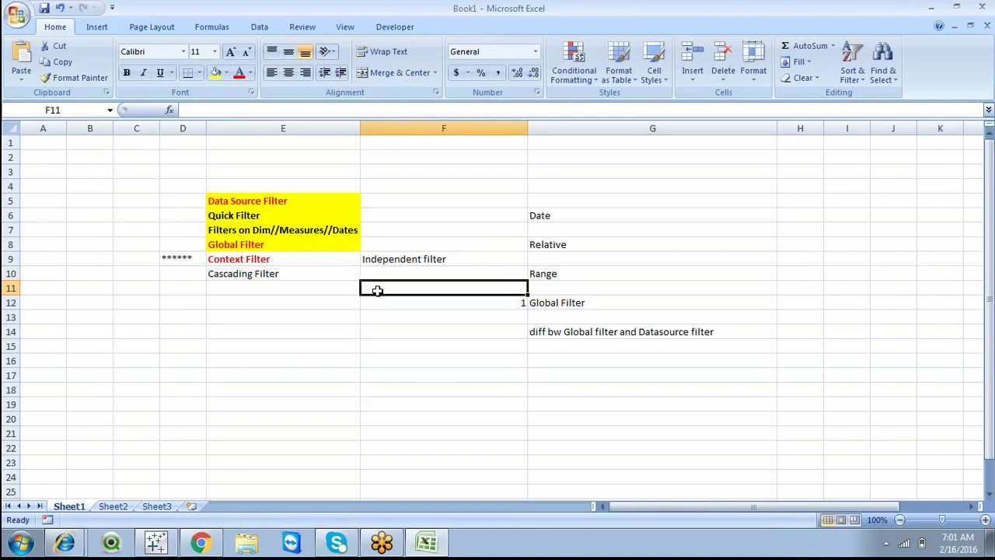
pyautogui.click(326, 259)
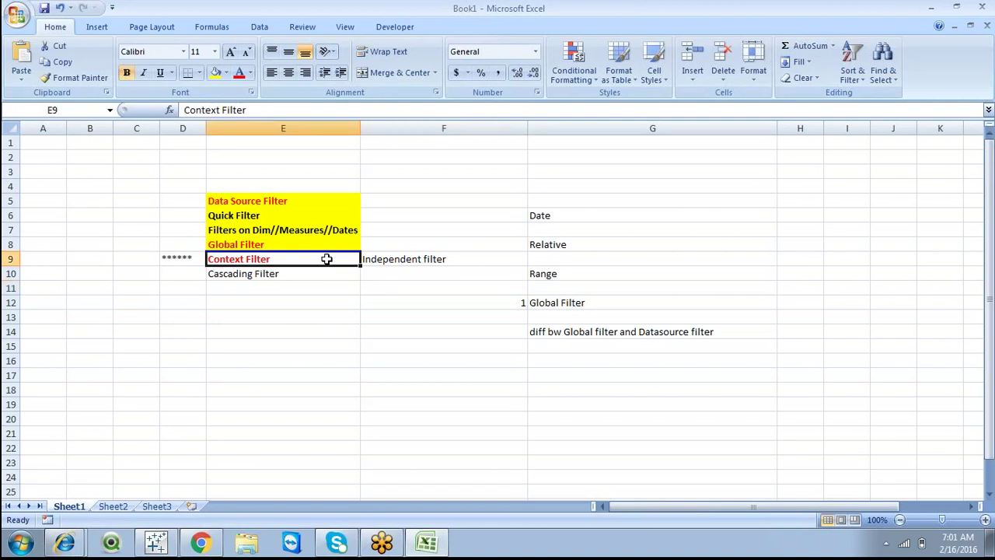
pyautogui.click(401, 259)
pyautogui.click(322, 201)
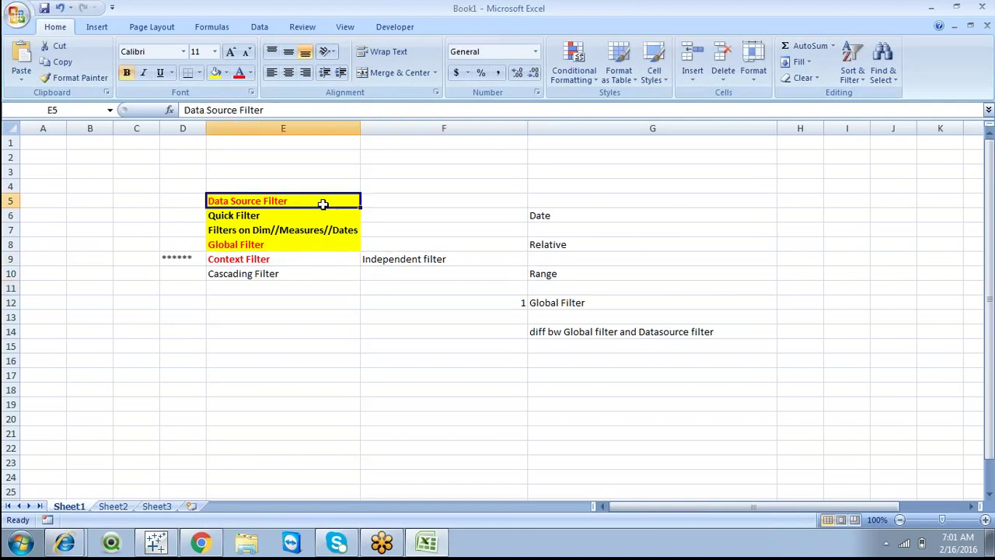
pyautogui.click(393, 264)
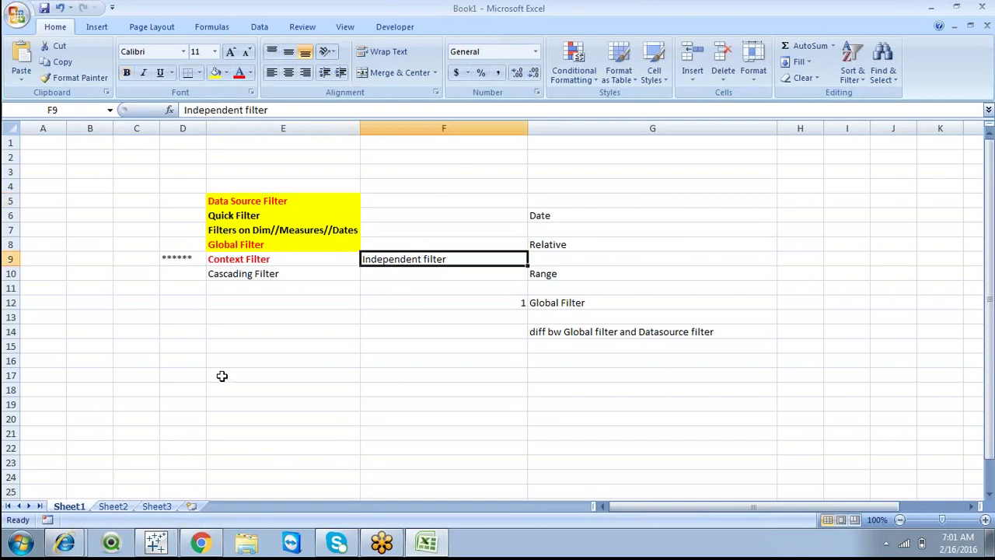
# Switch to Tableau and build a table of Sales by Category and Sub-Category on Sheet 6, without the Category filter.
pyautogui.click(156, 542)
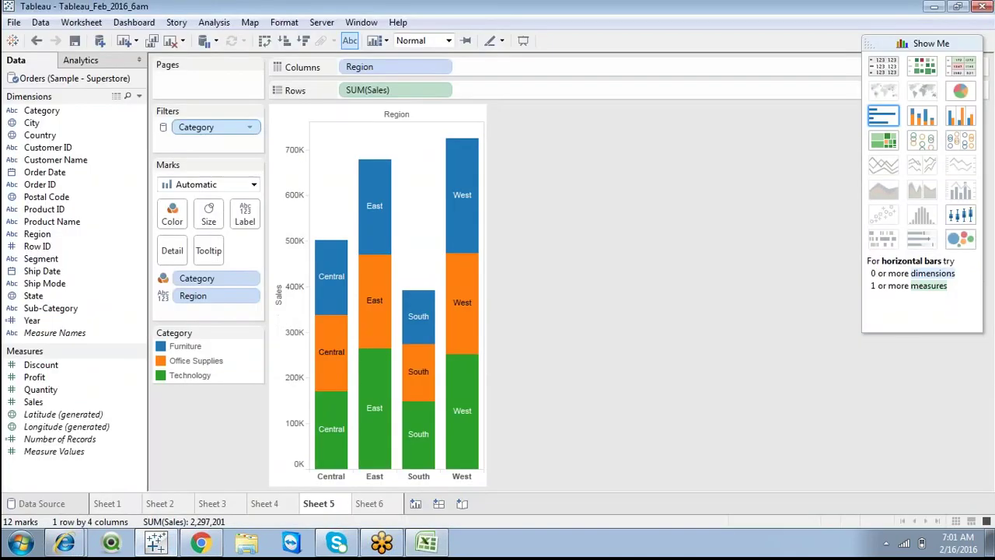
pyautogui.click(380, 505)
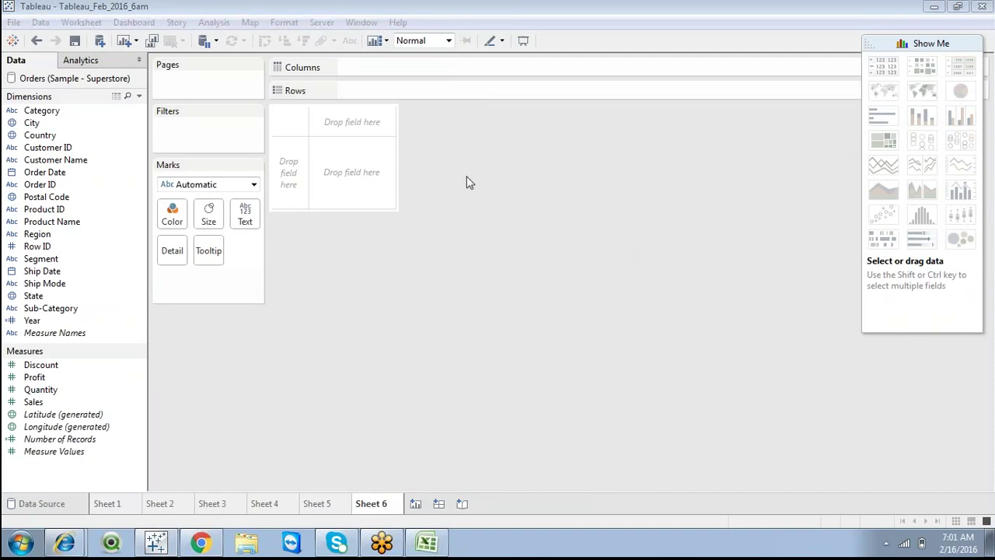
pyautogui.moveTo(77, 113); pyautogui.dragTo(467, 89)
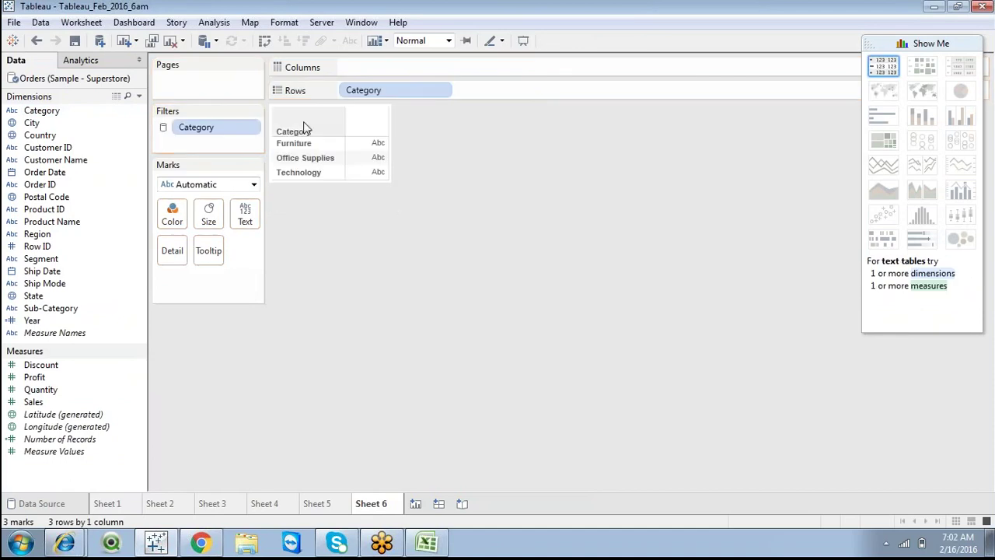
pyautogui.doubleClick(48, 308)
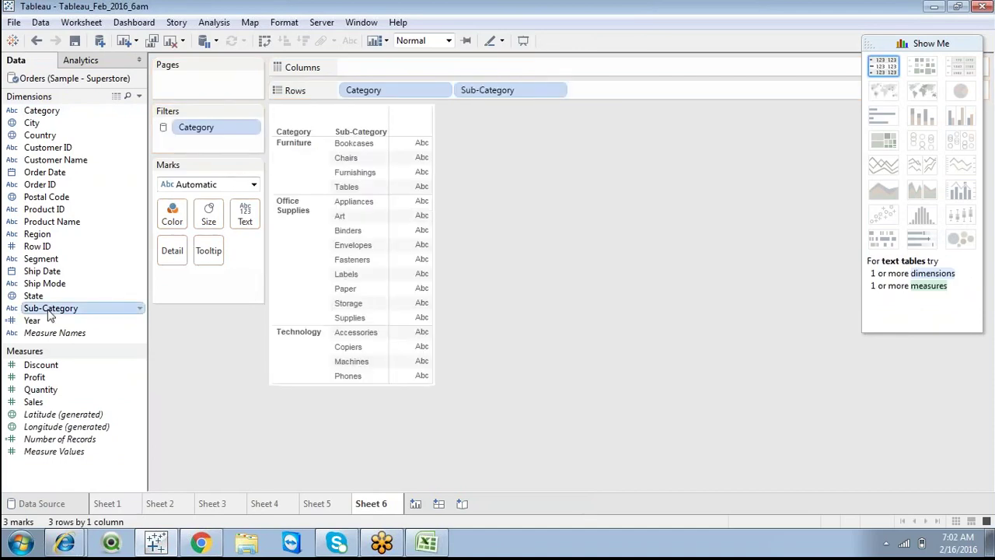
pyautogui.doubleClick(35, 402)
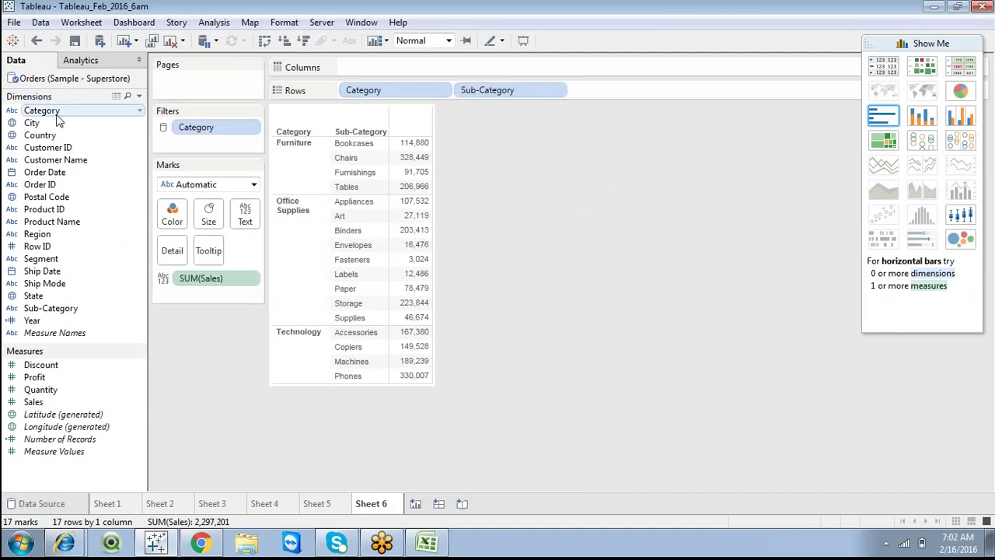
pyautogui.moveTo(56, 114); pyautogui.dragTo(218, 313)
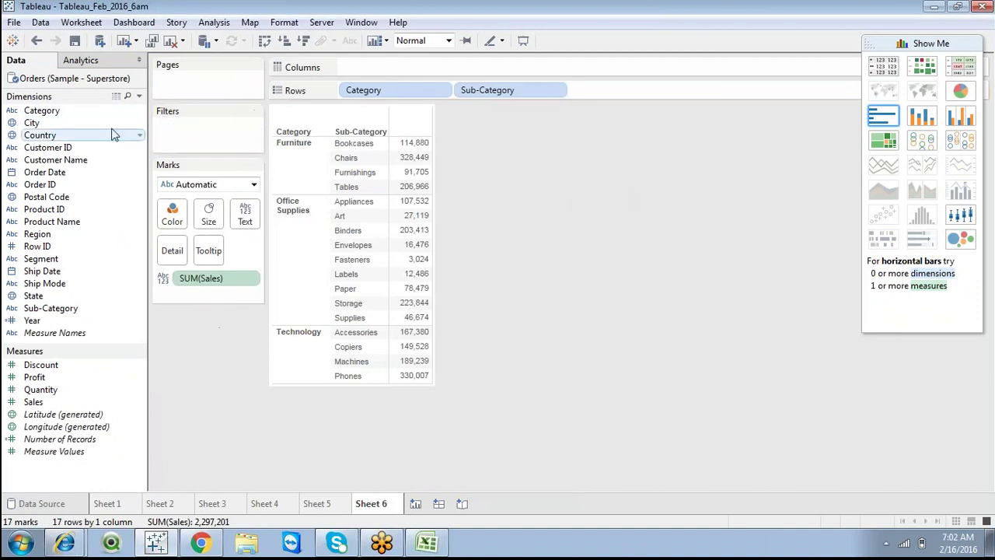
# Display the Sheet 6 sales as horizontal bars colored by Category, and collapse Show Me.
pyautogui.moveTo(47, 113); pyautogui.dragTo(171, 214)
pyautogui.click(872, 118)
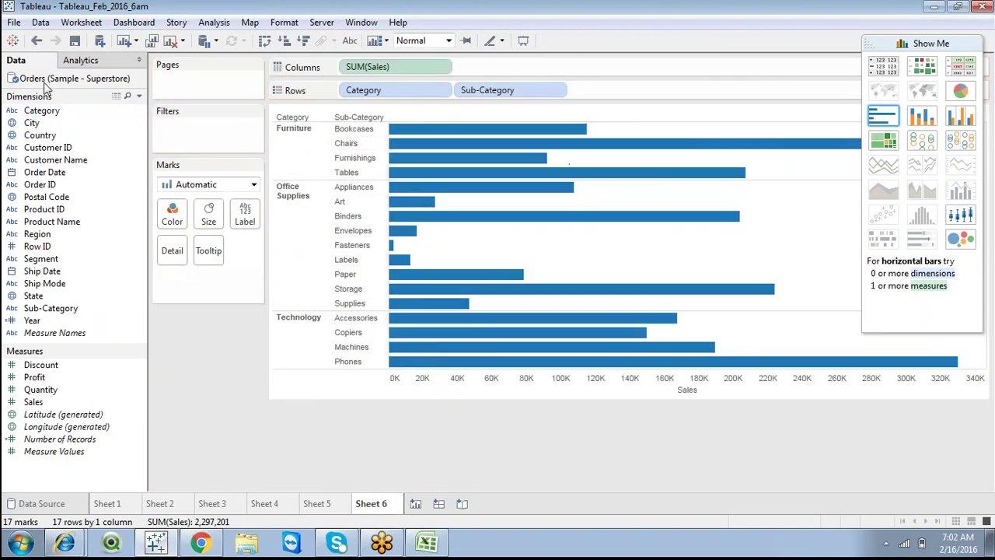
pyautogui.moveTo(42, 110); pyautogui.dragTo(171, 211)
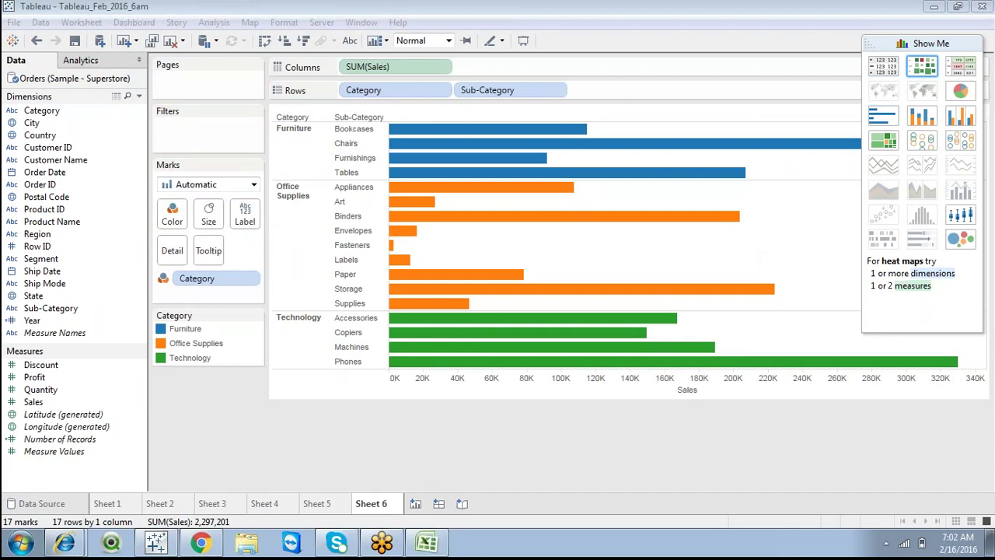
pyautogui.click(916, 47)
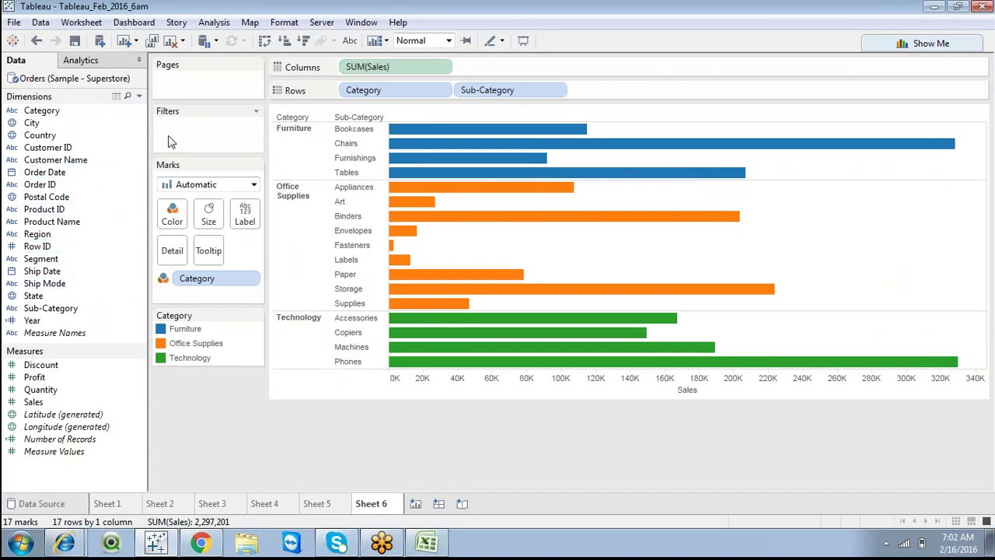
# Add a Category filter to Sheet 6 with all three values selected, and make it a context filter.
pyautogui.moveTo(85, 112); pyautogui.dragTo(195, 128)
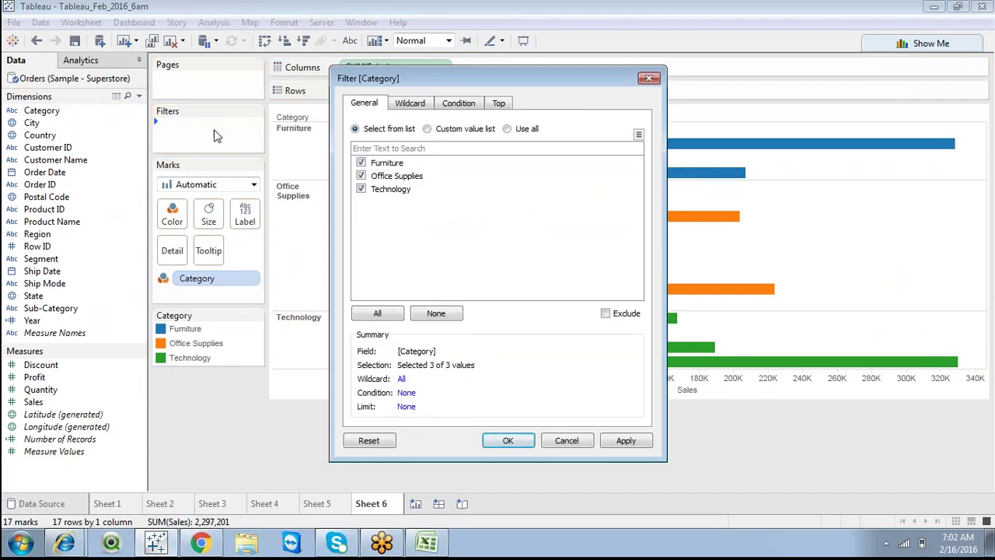
pyautogui.click(511, 440)
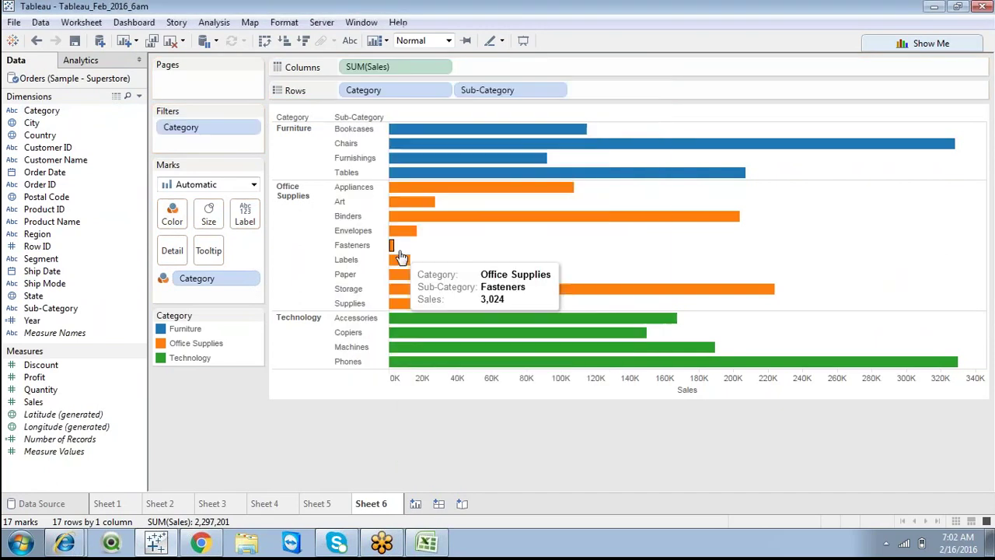
pyautogui.click(249, 129)
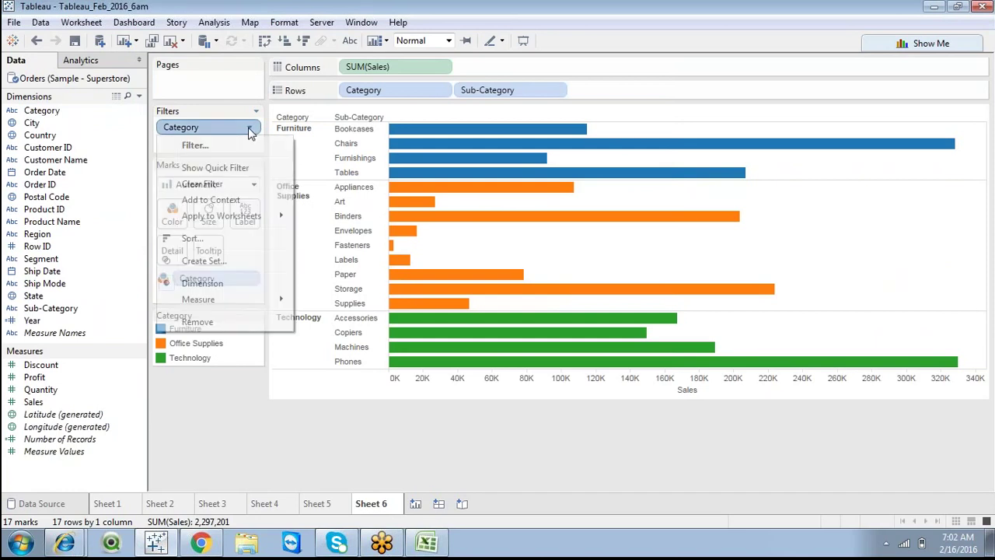
pyautogui.moveTo(246, 218)
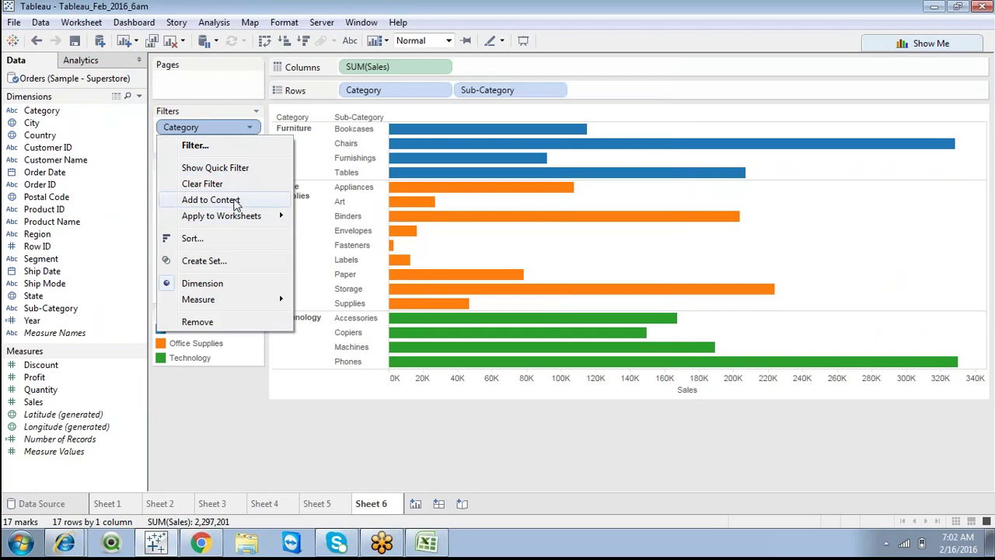
pyautogui.click(236, 203)
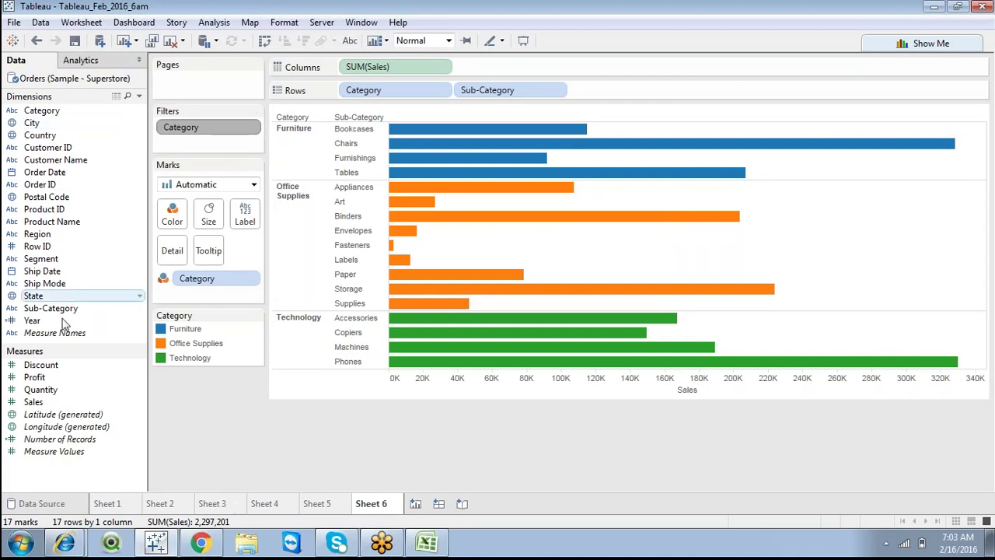
# Add a Sub-Category filter to Sheet 6 with all values selected.
pyautogui.moveTo(64, 315); pyautogui.dragTo(201, 149)
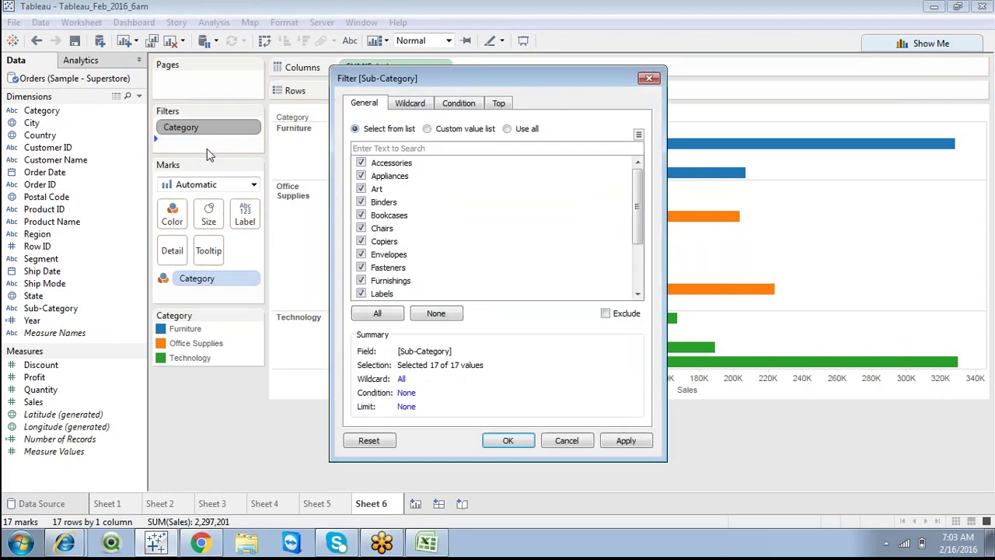
pyautogui.click(508, 441)
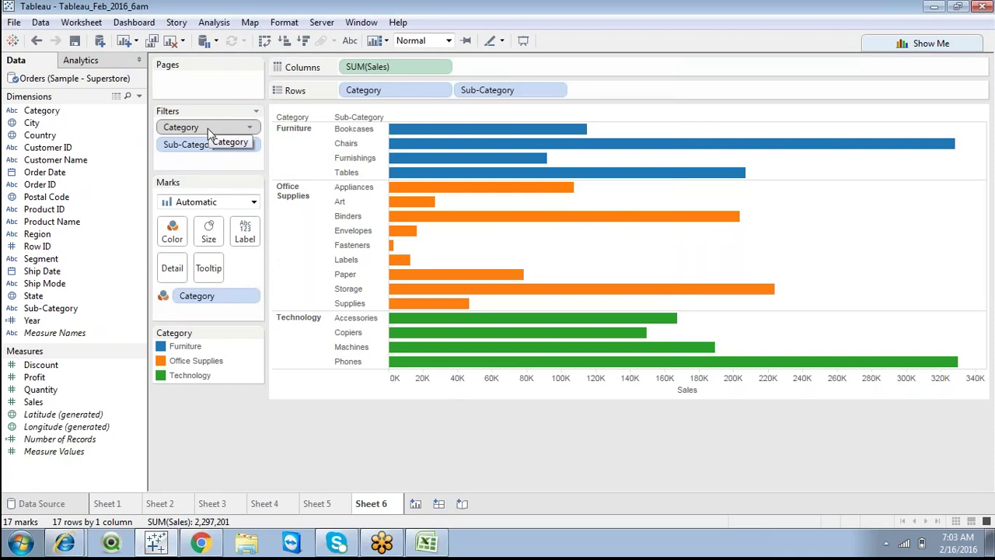
pyautogui.moveTo(207, 126); pyautogui.dragTo(214, 160)
pyautogui.moveTo(205, 127)
pyautogui.mouseDown()
pyautogui.moveTo(233, 144)
pyautogui.moveTo(209, 143)
pyautogui.moveTo(194, 158)
pyautogui.moveTo(201, 134)
pyautogui.mouseUp()
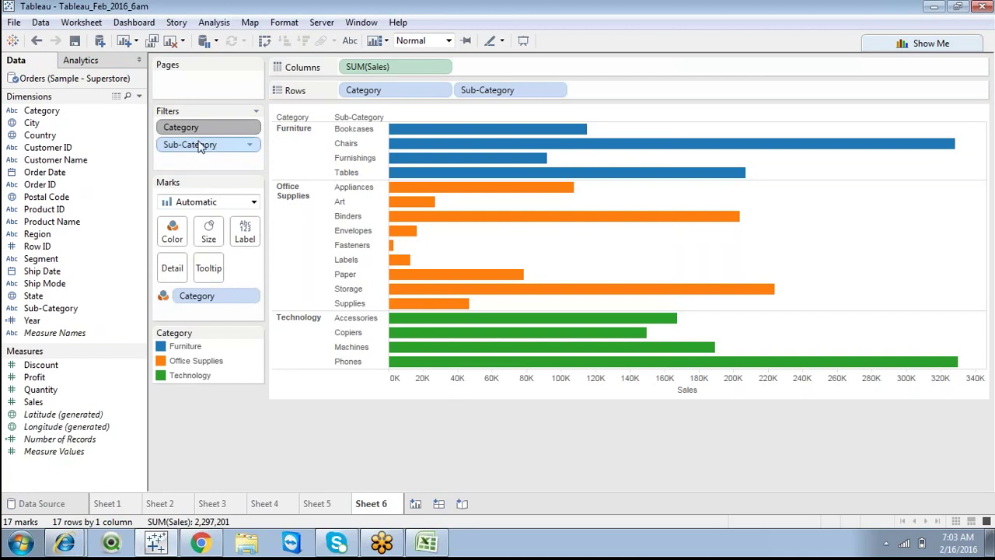
pyautogui.moveTo(197, 126); pyautogui.dragTo(201, 160)
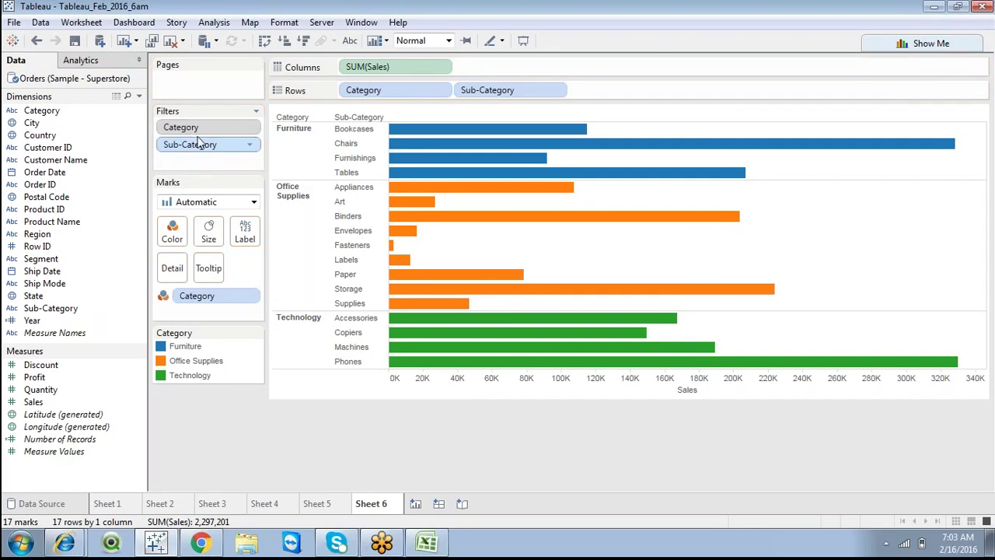
pyautogui.click(196, 129)
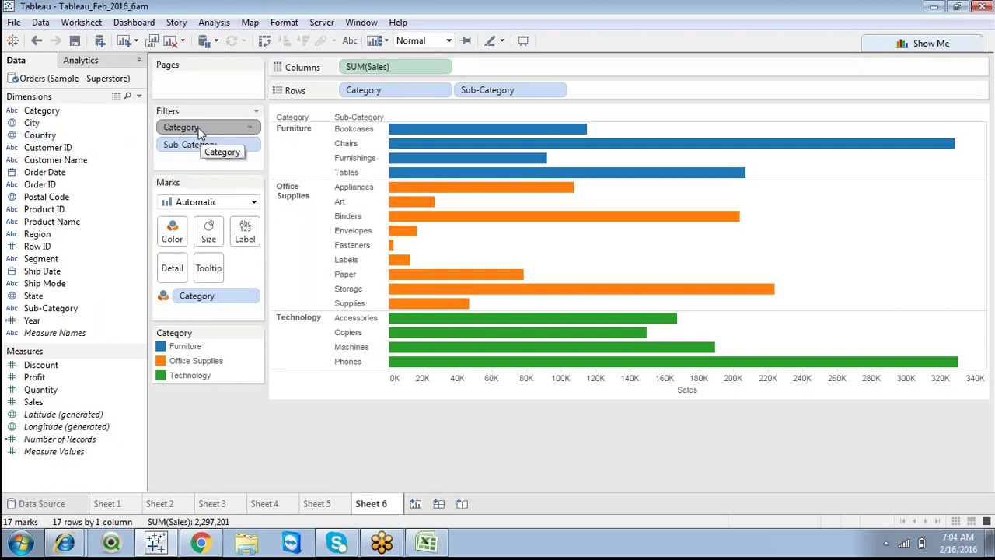
# Switch to the Excel notes and enter "temp table" in cell E13.
pyautogui.rightClick(439, 548)
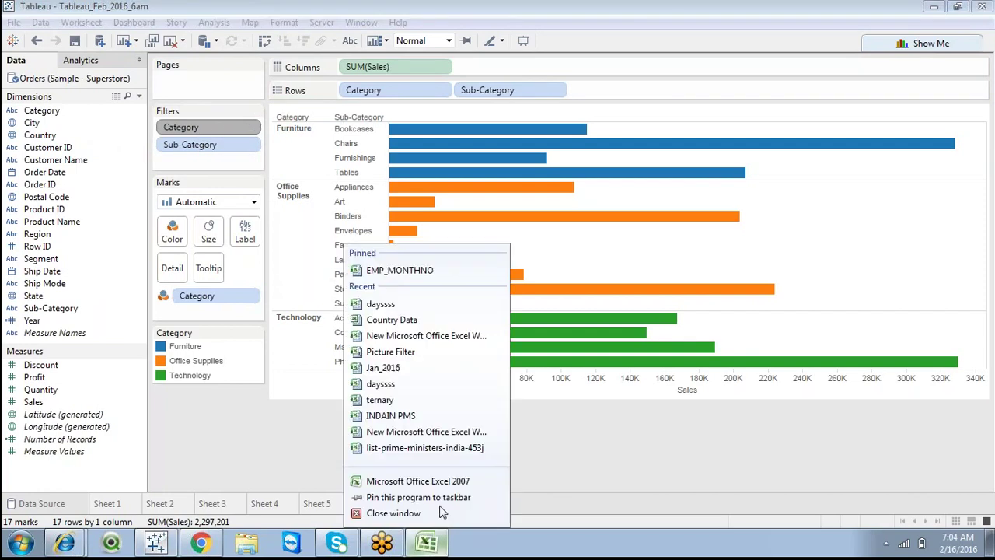
pyautogui.click(439, 548)
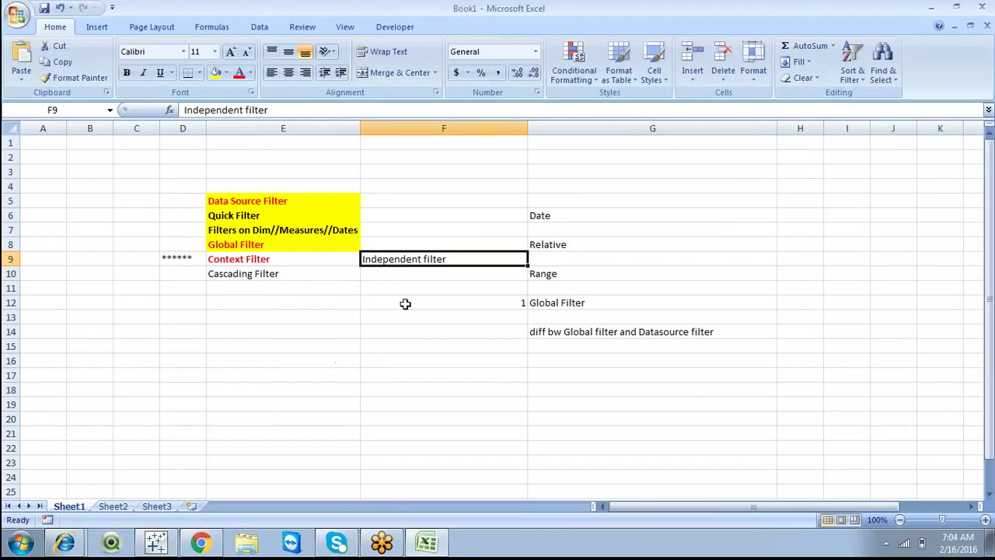
pyautogui.click(257, 317)
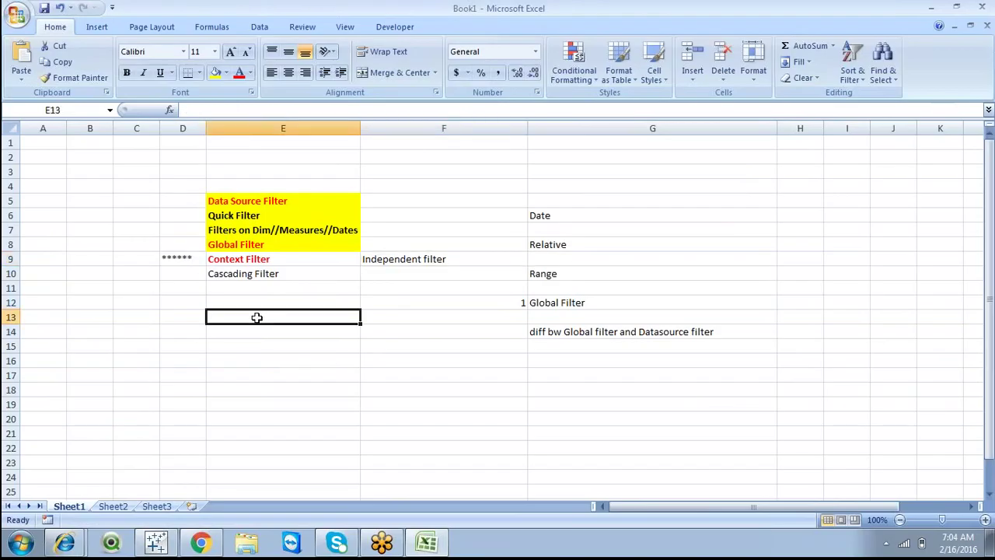
pyautogui.write('temp t')
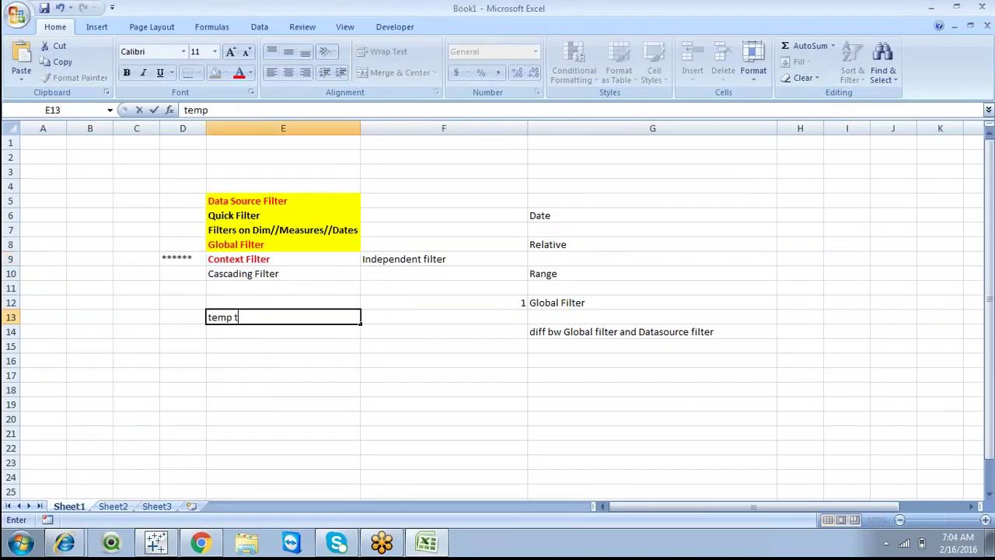
pyautogui.write('able')
pyautogui.press('Return')
pyautogui.click(273, 317)
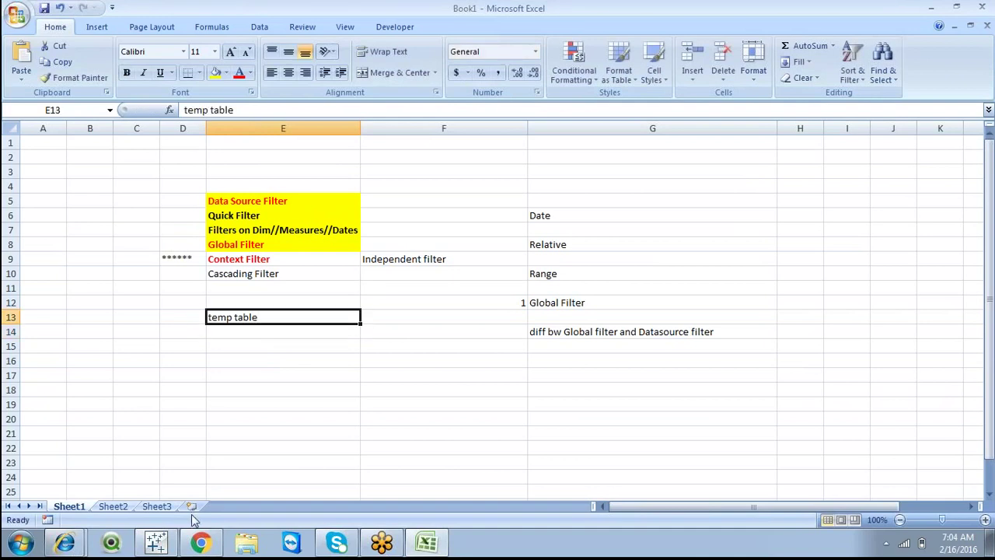
# Switch back to Tableau and show quick filters for both Category and Sub-Category on Sheet 6.
pyautogui.click(155, 542)
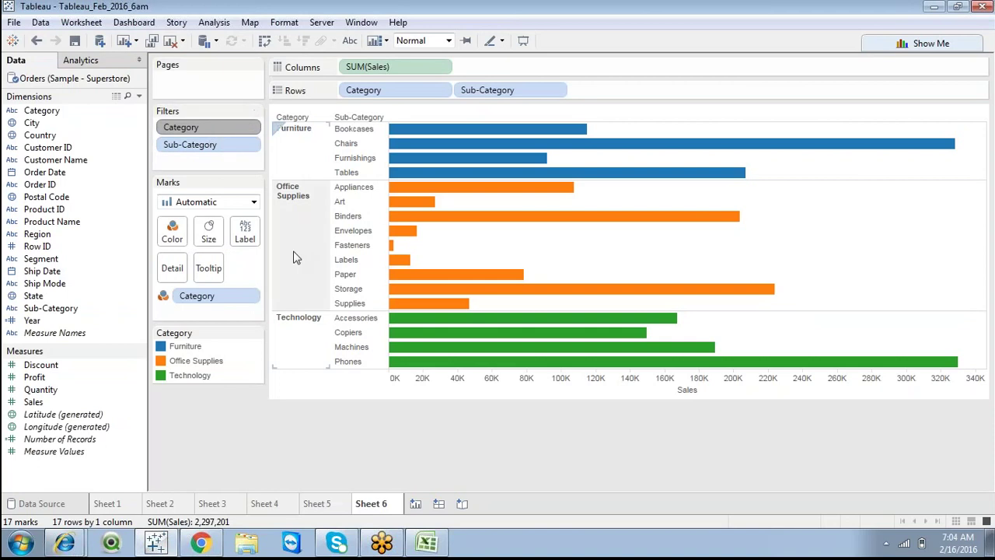
pyautogui.click(300, 159)
pyautogui.click(225, 131)
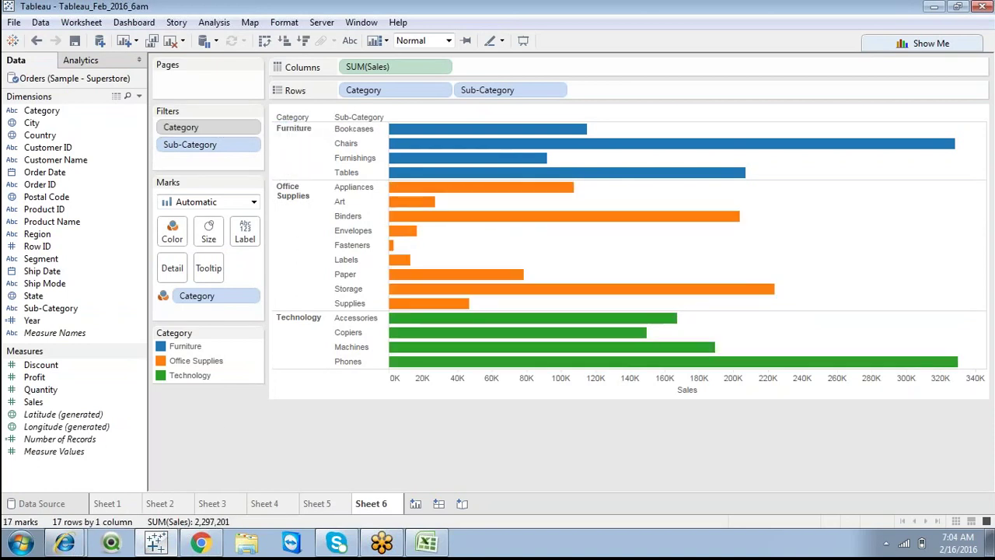
pyautogui.click(250, 130)
pyautogui.click(274, 160)
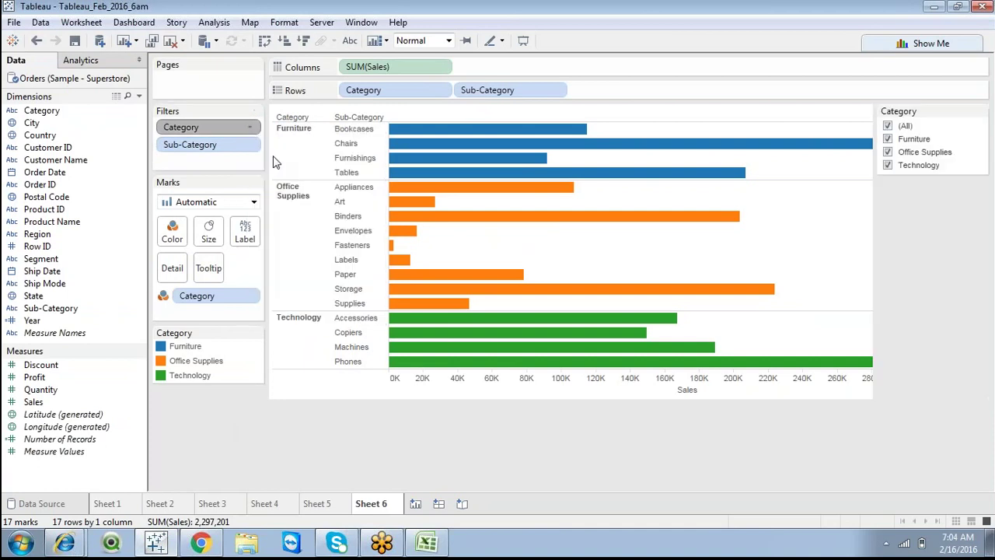
pyautogui.rightClick(237, 143)
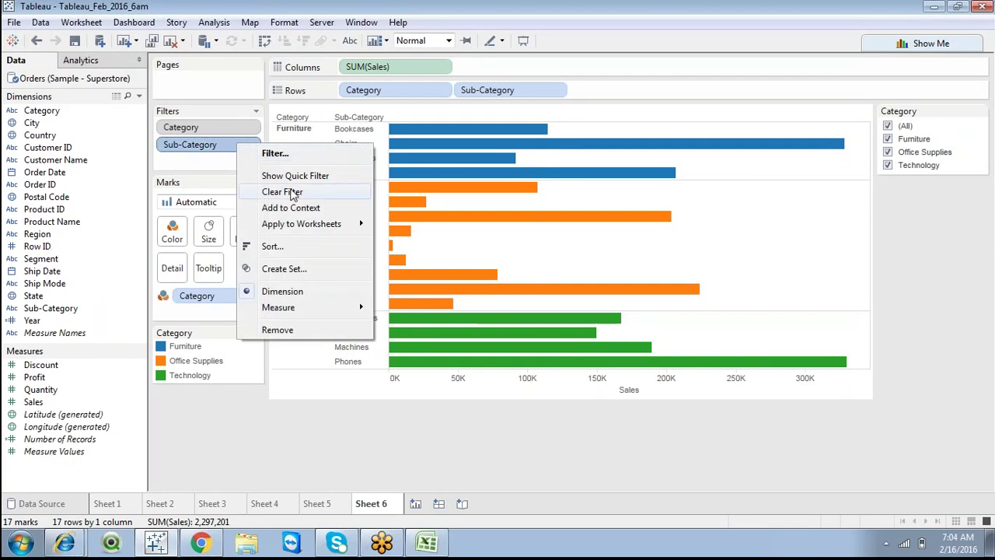
pyautogui.click(294, 176)
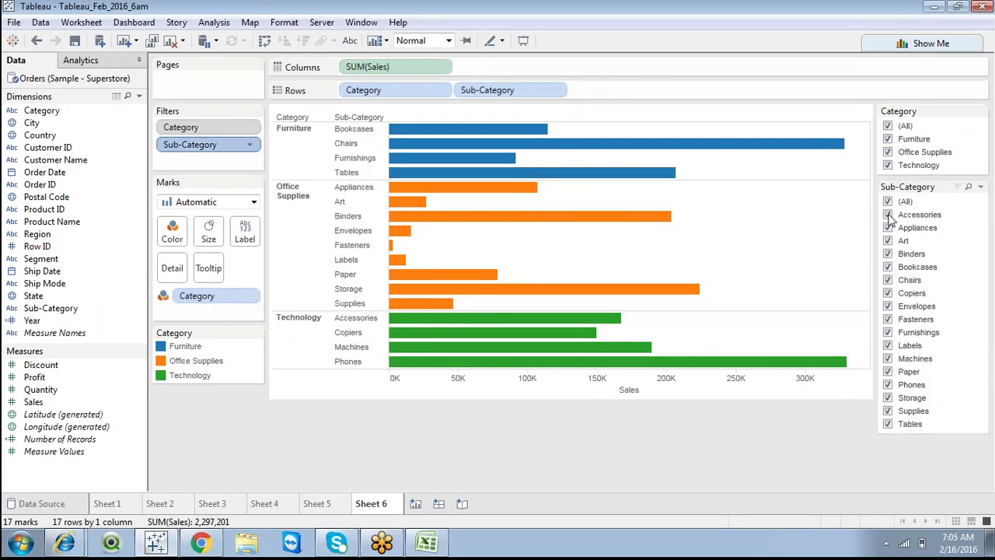
# Exclude Furniture with the Category quick filter to check its effect on the Sub-Category list, and include it again.
pyautogui.click(887, 139)
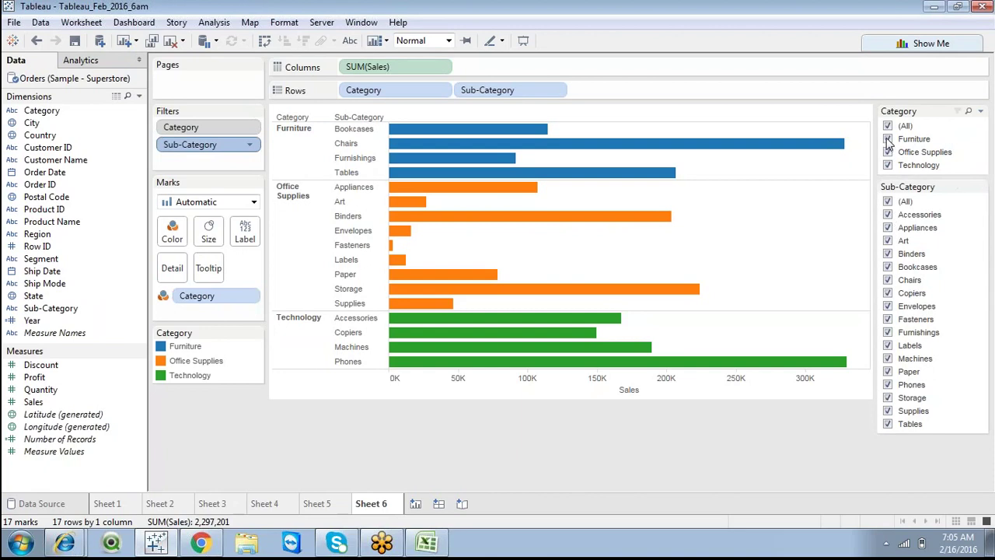
pyautogui.click(887, 140)
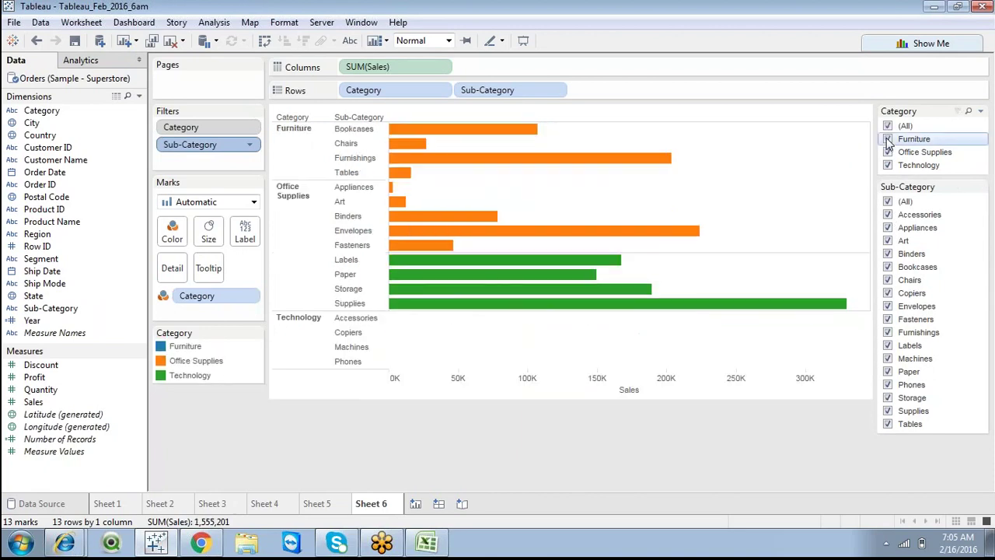
pyautogui.click(888, 139)
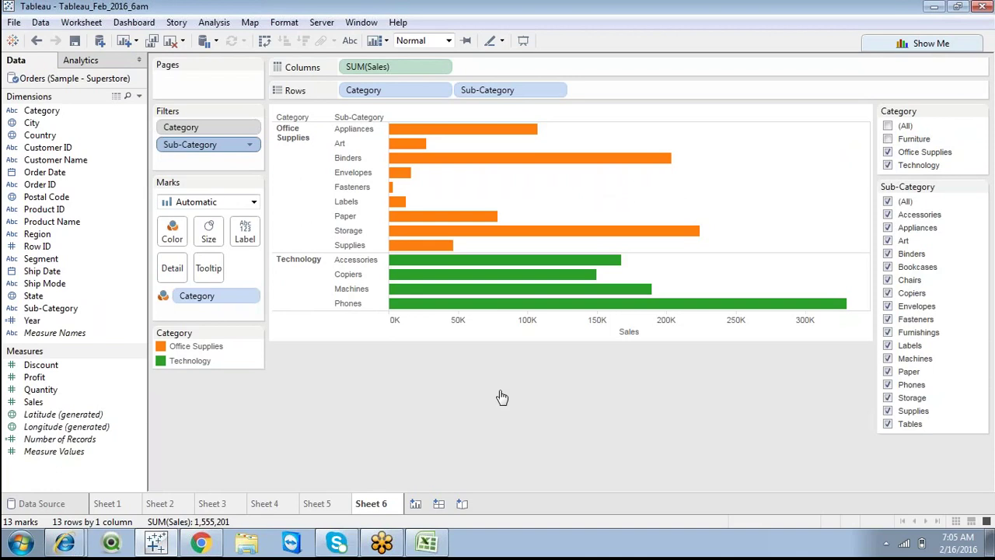
pyautogui.click(887, 140)
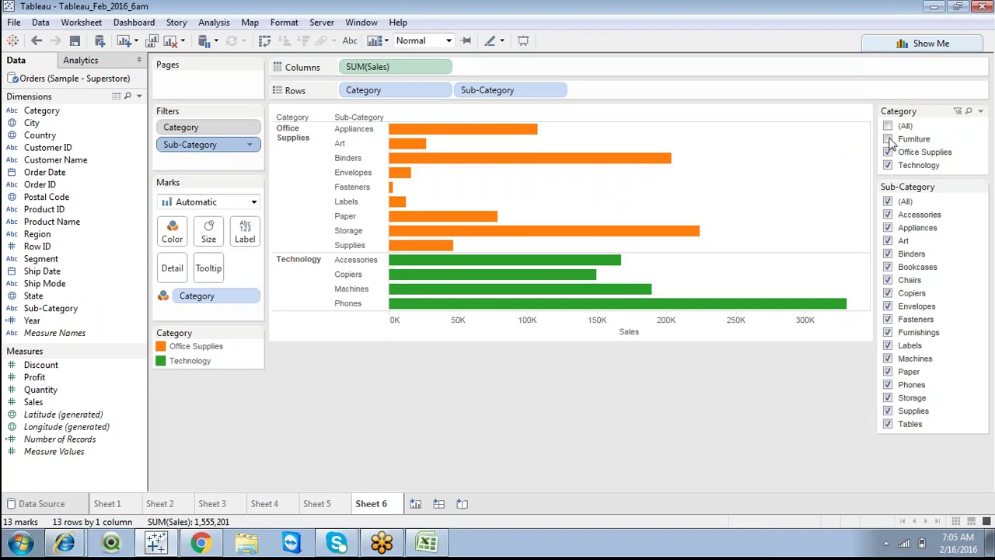
# Exclude Binders, Bookcases, Chairs and Copiers with the Sub-Category quick filter, and reset it to all values.
pyautogui.click(887, 254)
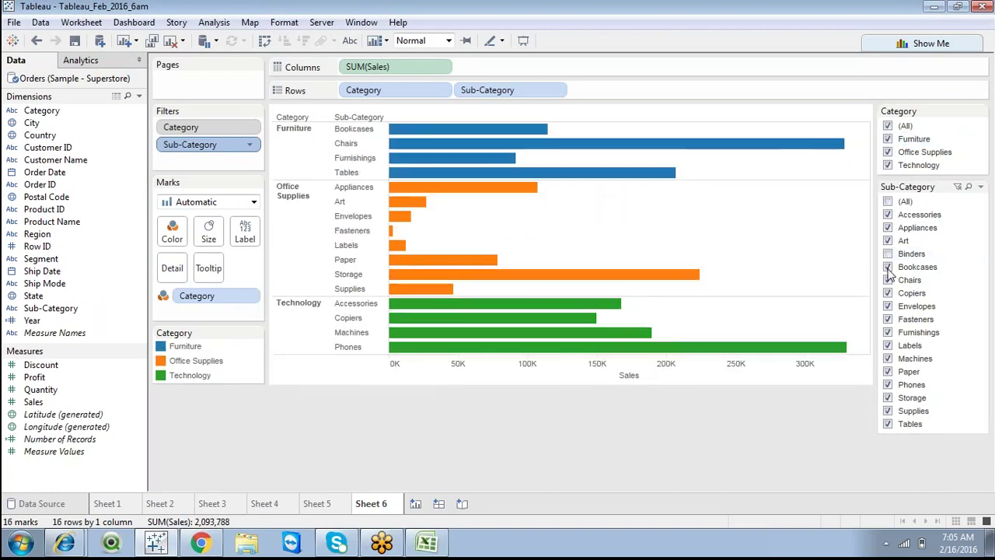
pyautogui.click(888, 266)
pyautogui.click(888, 279)
pyautogui.click(887, 293)
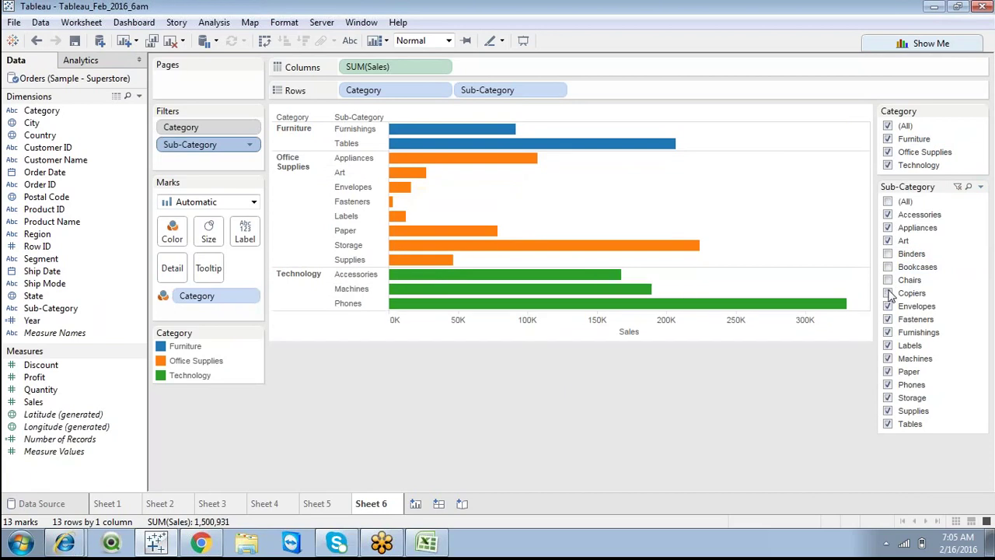
pyautogui.click(958, 188)
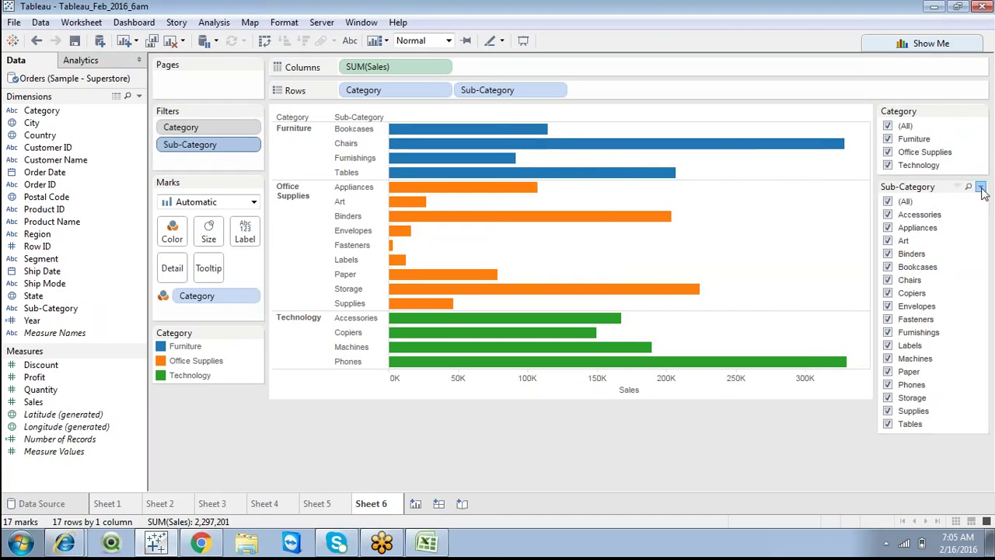
# Set the Sub-Category quick filter to list all values in context.
pyautogui.click(980, 187)
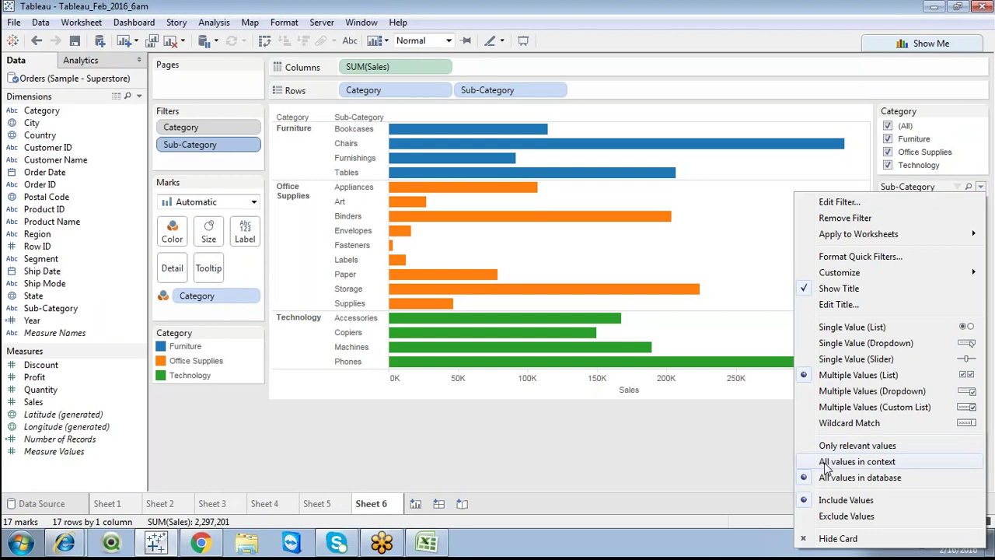
pyautogui.click(826, 463)
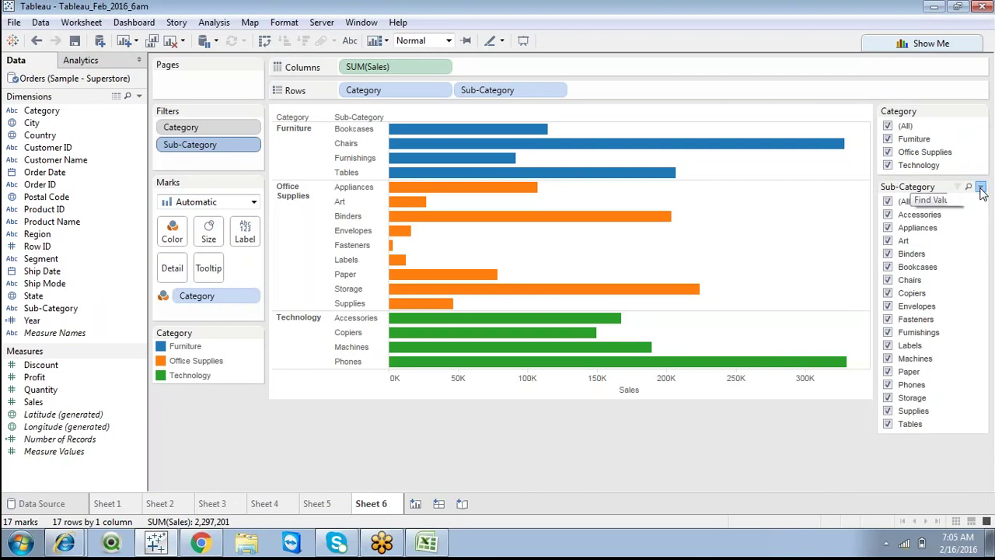
pyautogui.click(980, 186)
pyautogui.click(841, 463)
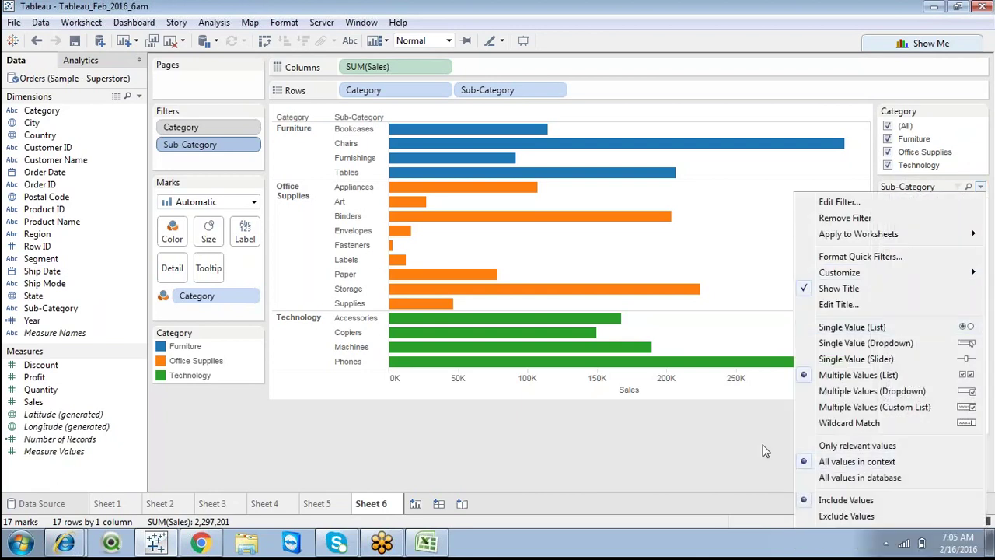
# Toggle Technology in the Category quick filter to test the context, and exclude Technology and Office Supplies so only Furniture remains selected.
pyautogui.click(887, 166)
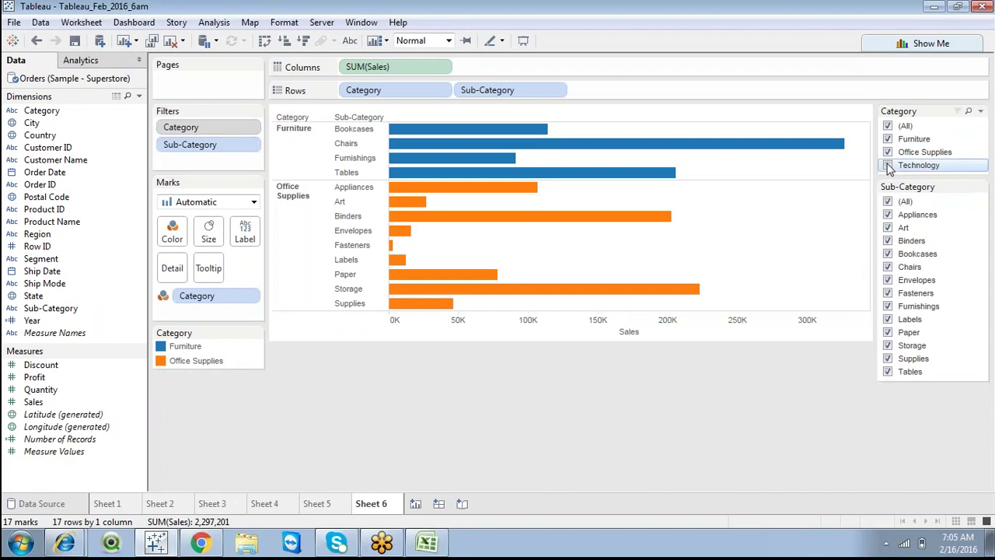
pyautogui.click(889, 166)
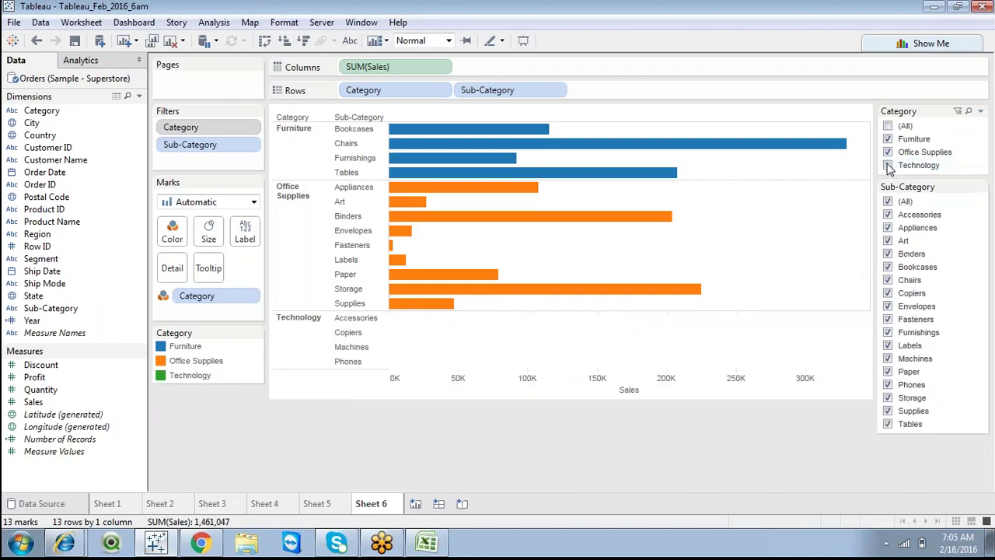
pyautogui.click(888, 166)
pyautogui.click(888, 166)
pyautogui.click(888, 165)
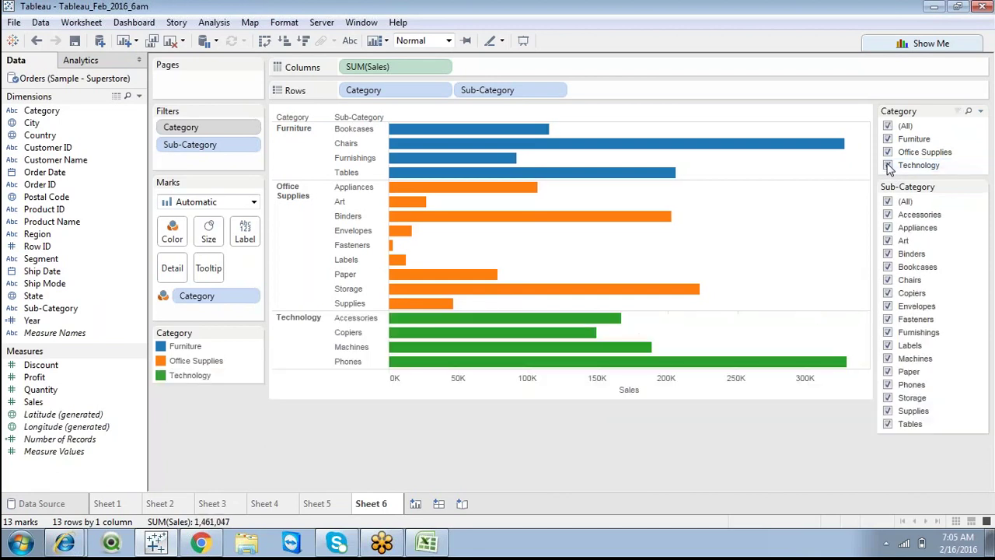
pyautogui.click(888, 165)
pyautogui.click(888, 166)
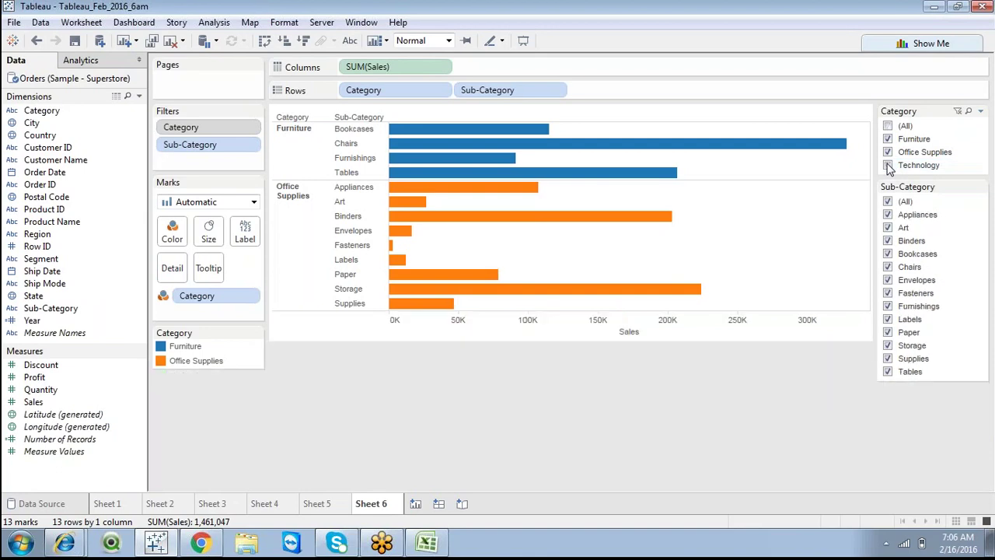
pyautogui.click(888, 153)
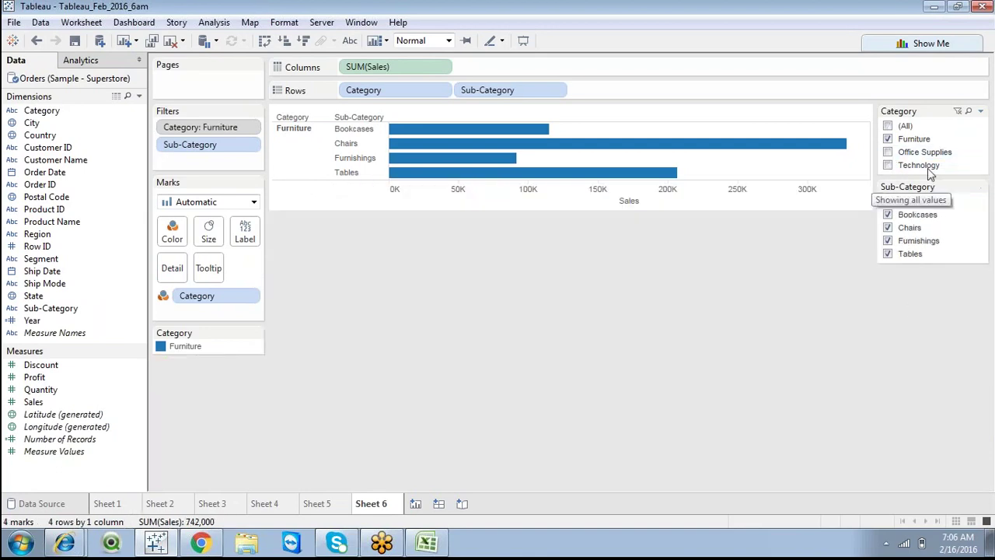
# Include Office Supplies and Technology in the Category quick filter again, and set the Sub-Category quick filter to list all values in database.
pyautogui.click(889, 152)
pyautogui.click(889, 166)
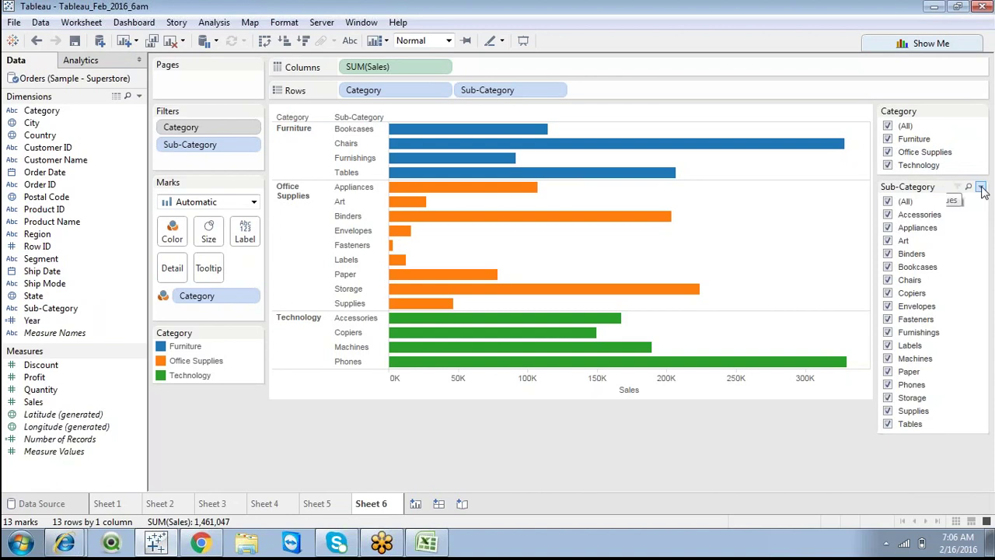
pyautogui.click(981, 189)
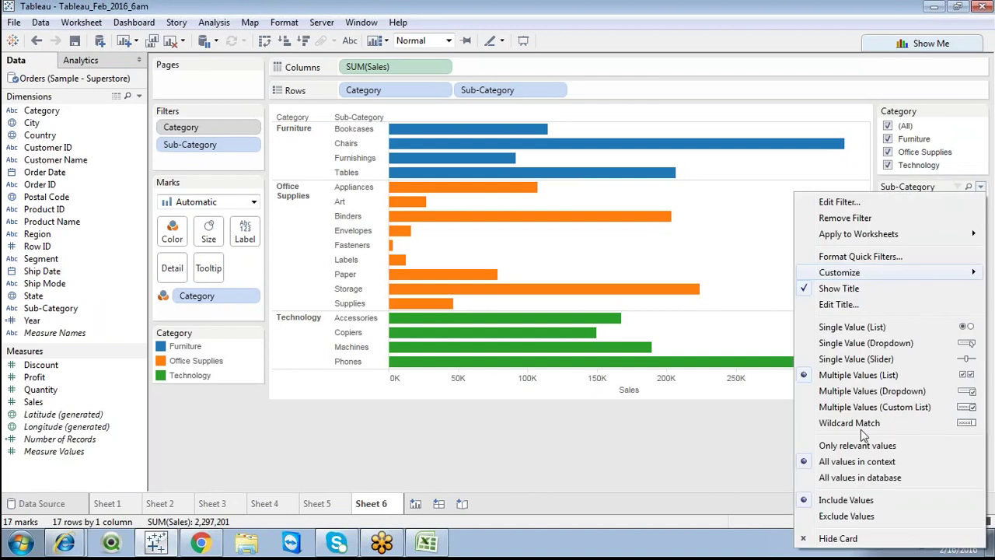
pyautogui.click(854, 476)
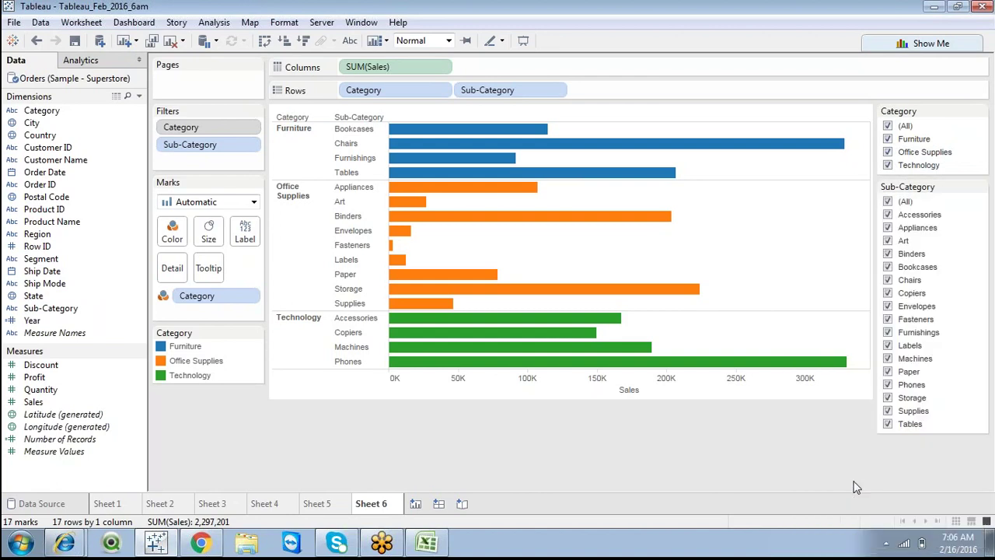
# Toggle Technology repeatedly in the Category quick filter to compare the Sub-Category list, and exclude Technology and Office Supplies to leave only Furniture.
pyautogui.click(888, 165)
pyautogui.click(888, 165)
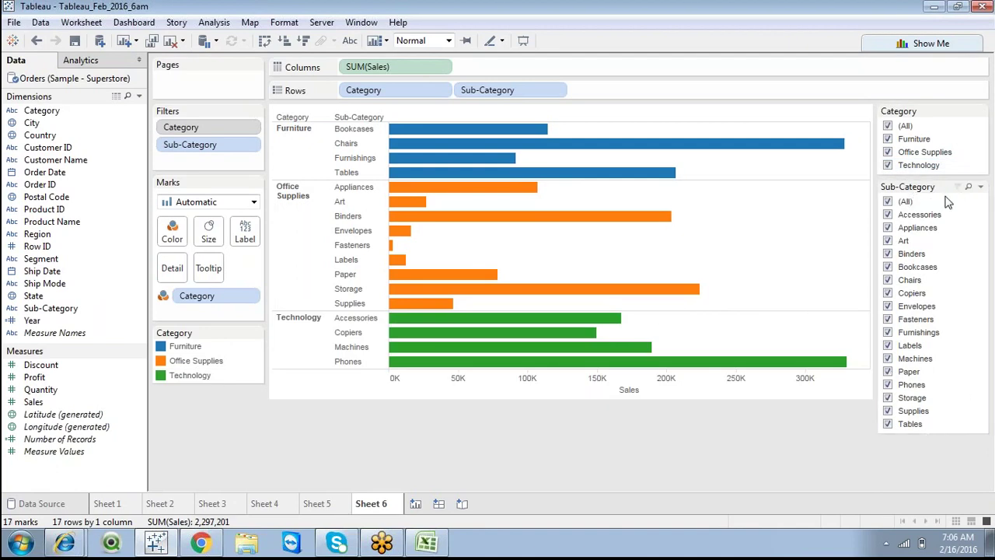
pyautogui.click(889, 166)
pyautogui.click(888, 167)
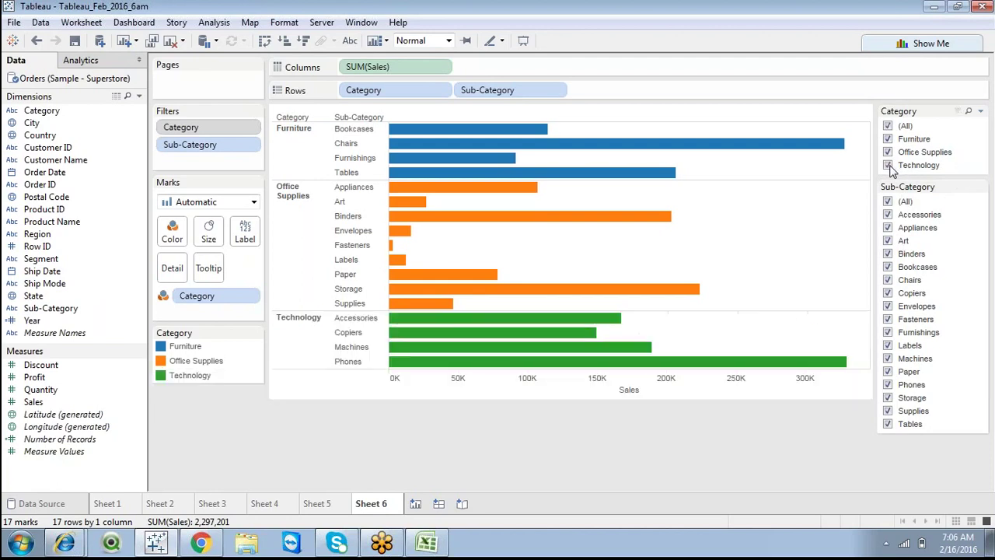
pyautogui.click(888, 166)
pyautogui.click(890, 167)
pyautogui.click(890, 167)
pyautogui.click(890, 168)
pyautogui.click(890, 167)
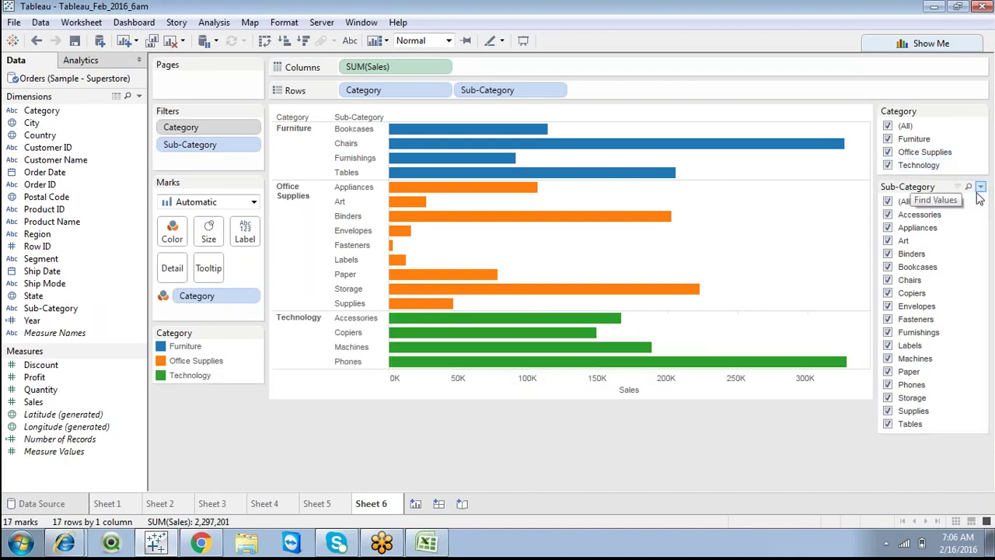
pyautogui.click(890, 167)
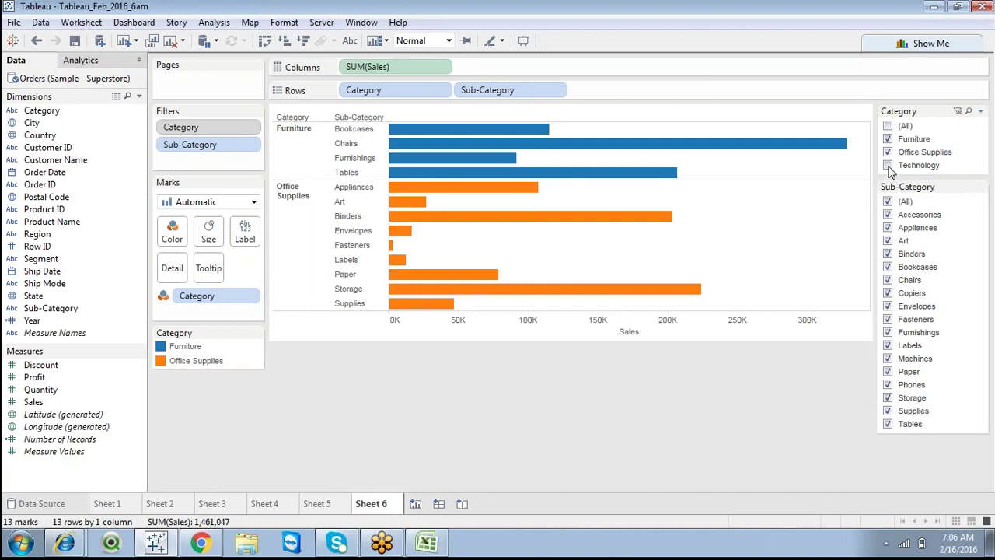
pyautogui.click(890, 166)
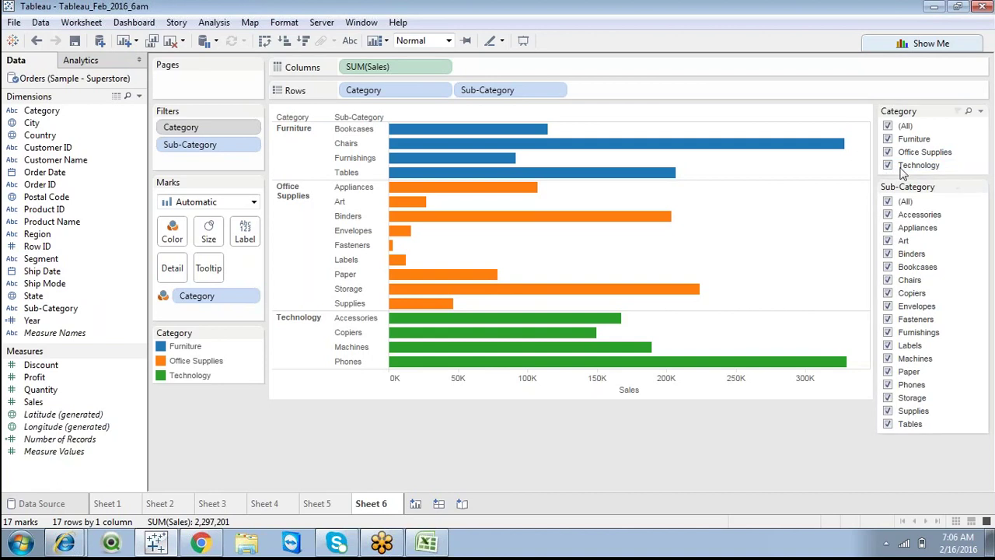
pyautogui.click(889, 167)
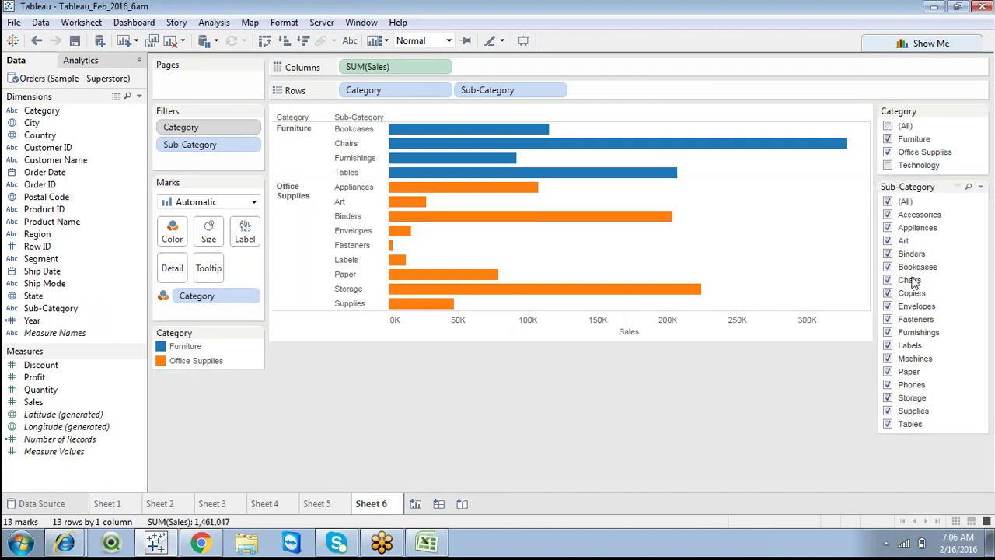
pyautogui.click(889, 152)
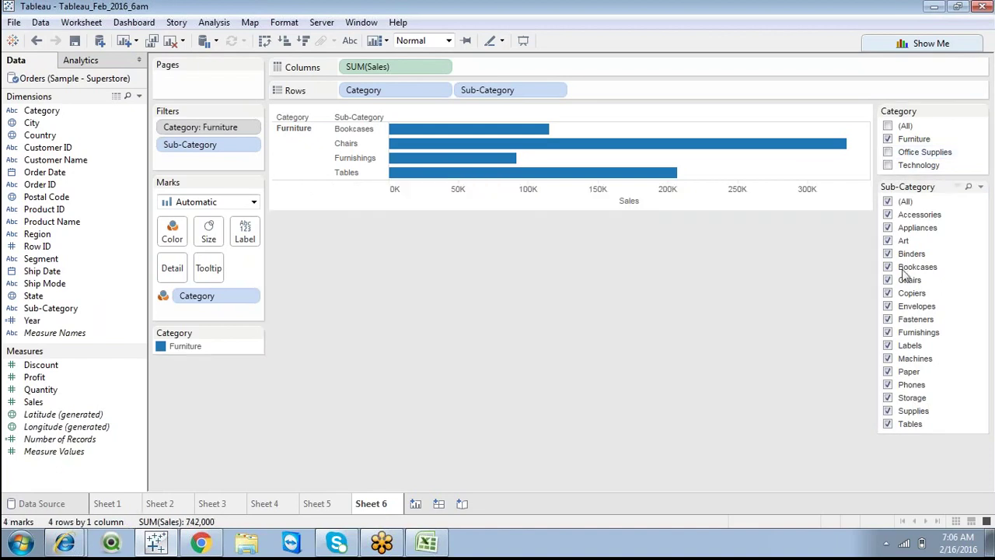
# Exclude and re-include Accessories and Appliances in the Sub-Category quick filter, and reset the Category quick filter to all values.
pyautogui.click(888, 215)
pyautogui.click(888, 215)
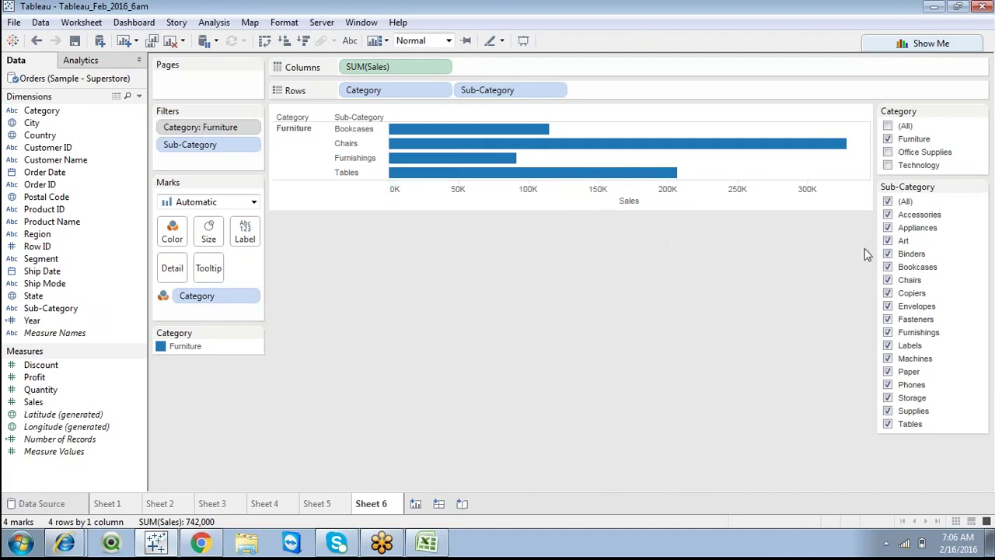
pyautogui.click(888, 214)
pyautogui.click(886, 227)
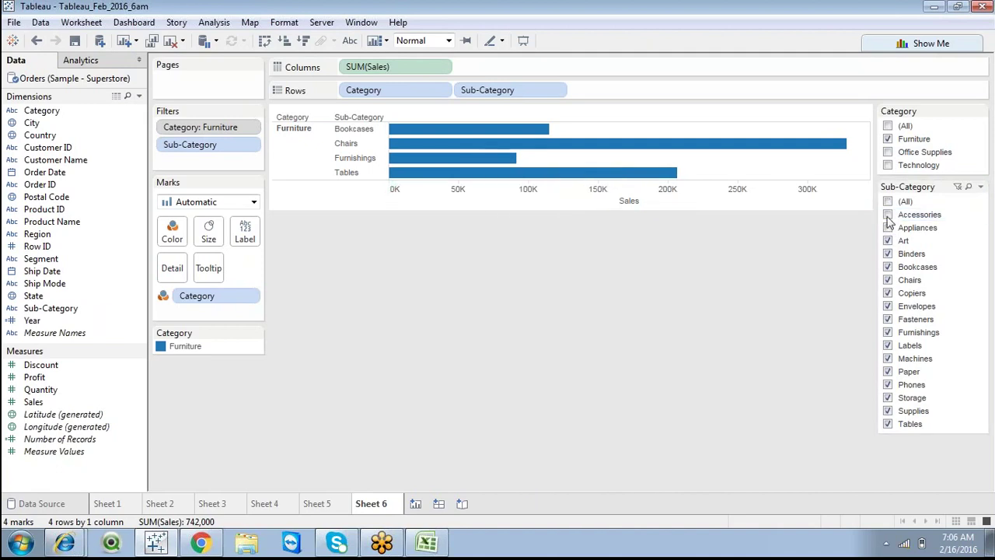
pyautogui.click(888, 215)
pyautogui.click(887, 228)
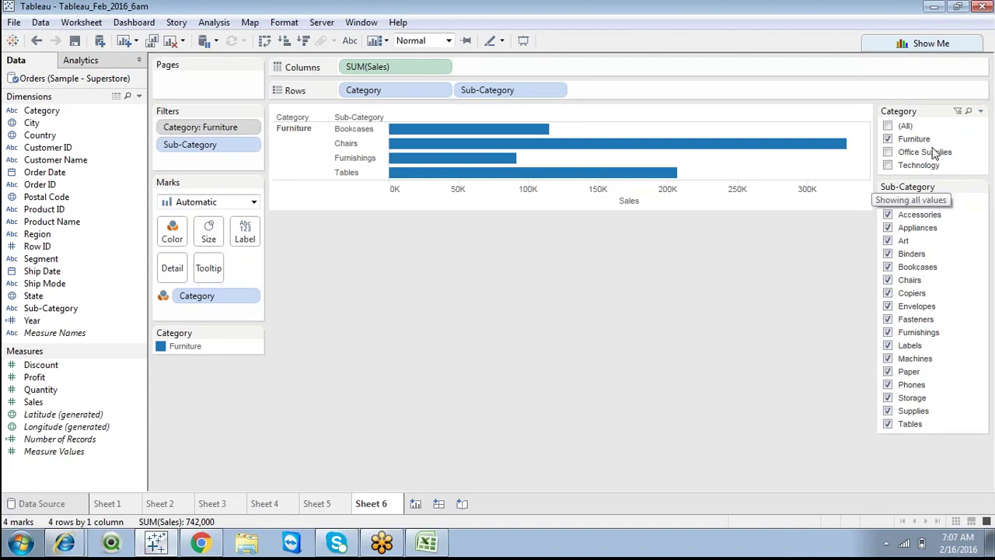
pyautogui.click(959, 112)
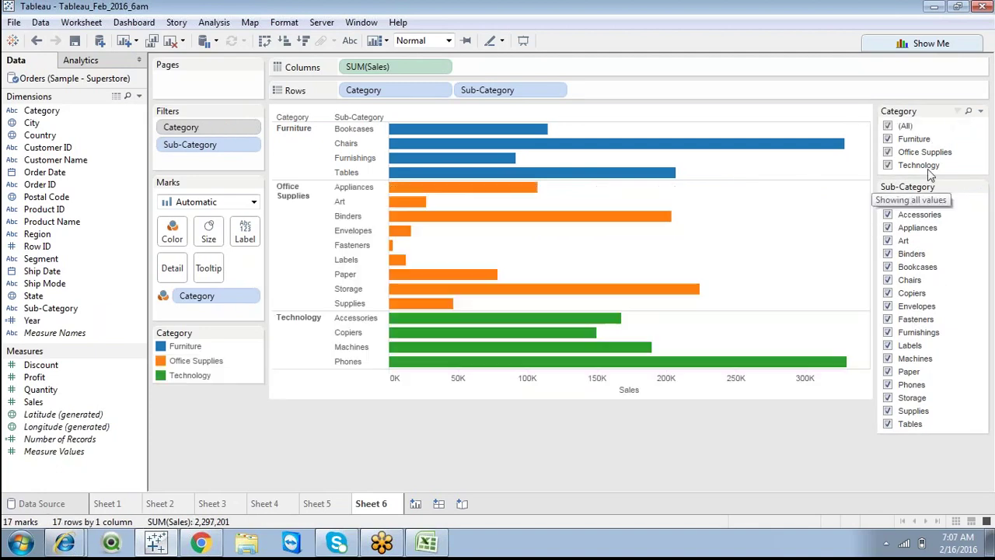
# Set the Category quick filter to all values in context, exclude Technology, and set the Sub-Category quick filter to all values in context.
pyautogui.click(980, 112)
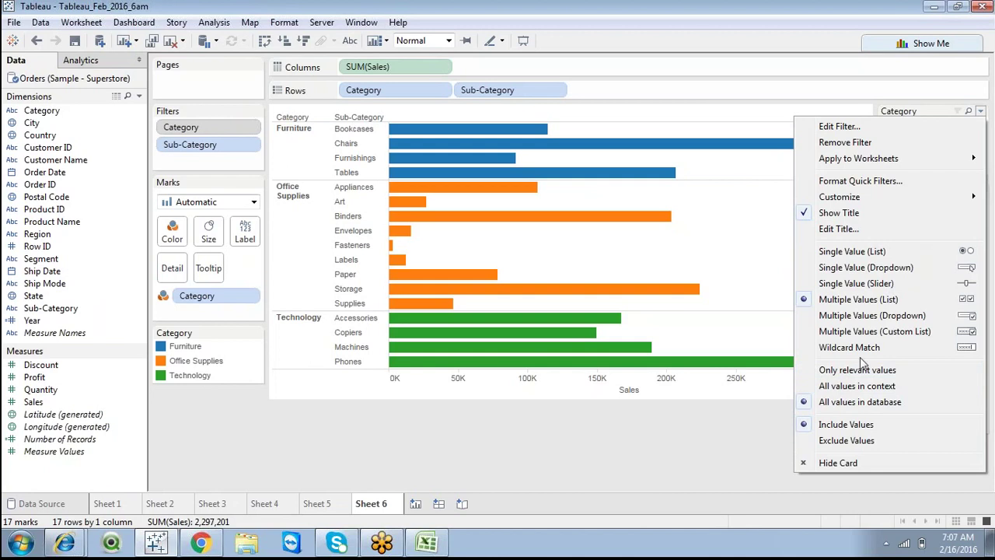
pyautogui.click(859, 386)
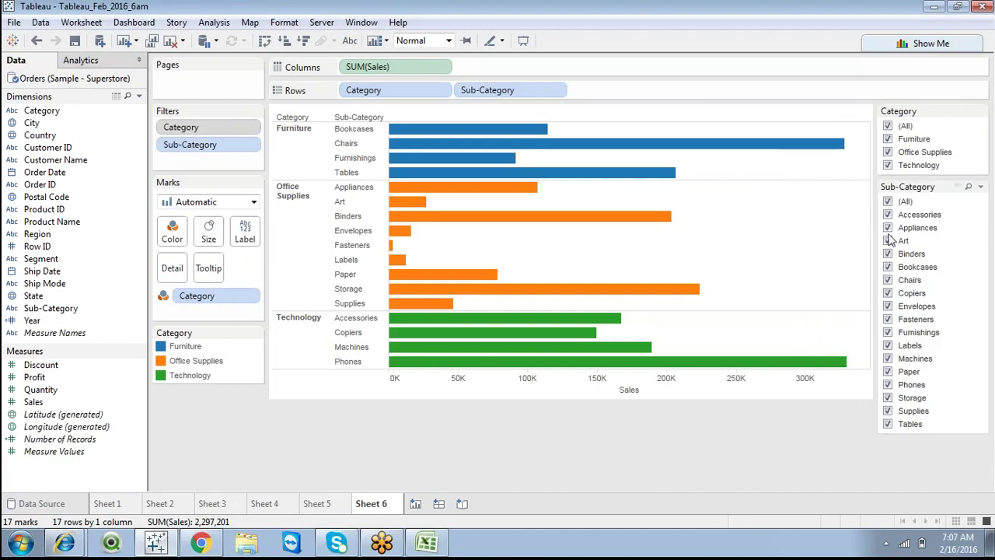
pyautogui.click(889, 167)
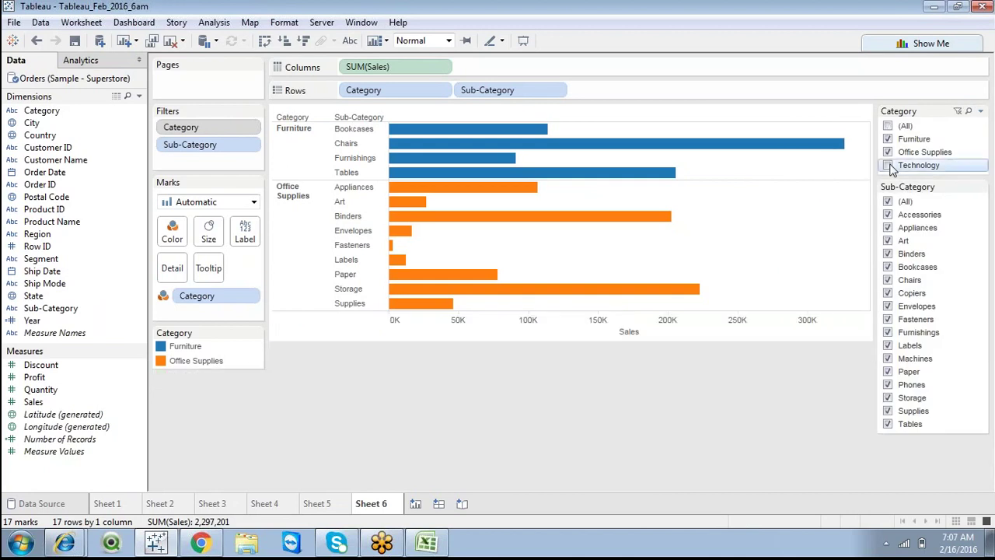
pyautogui.click(980, 187)
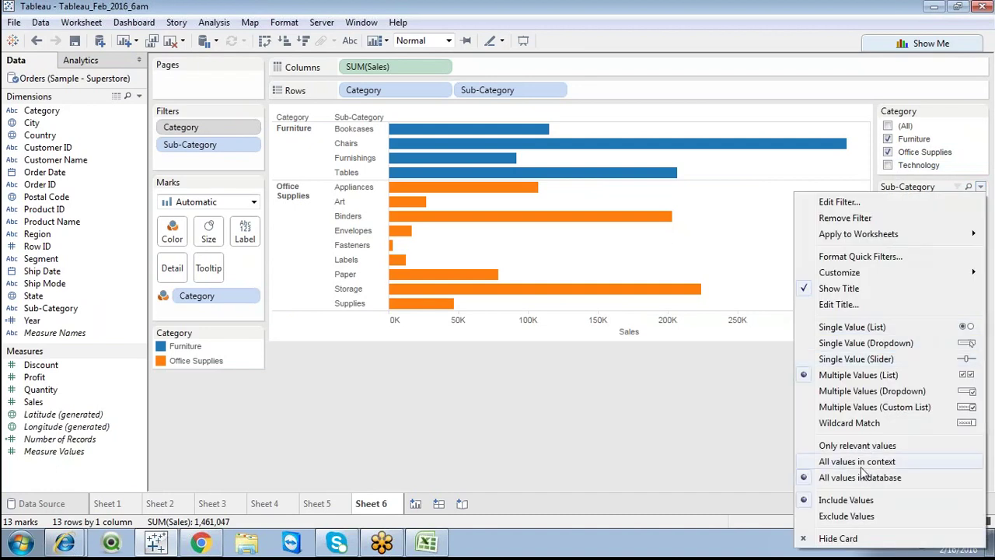
pyautogui.click(863, 463)
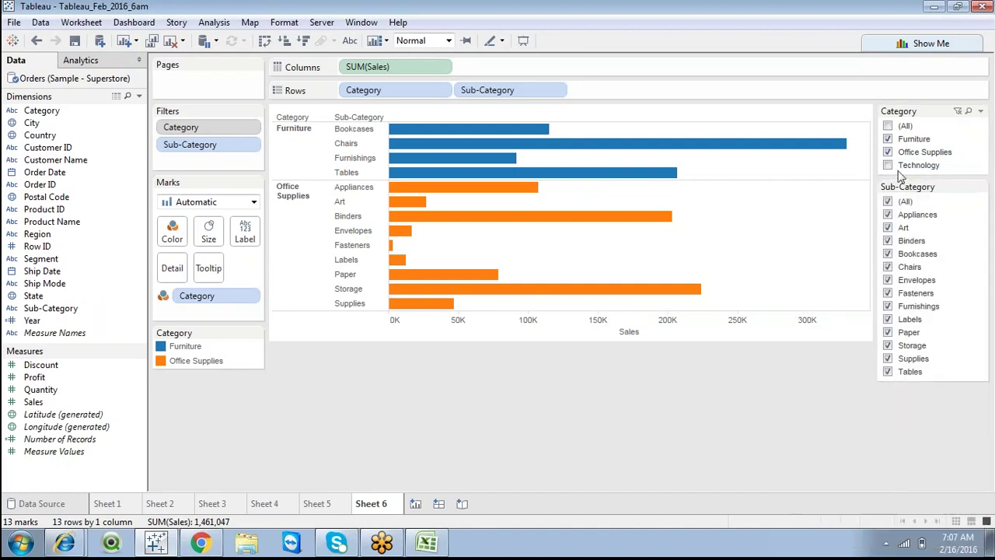
# Include Technology and exclude Furniture and Office Supplies with the Category quick filter.
pyautogui.click(888, 166)
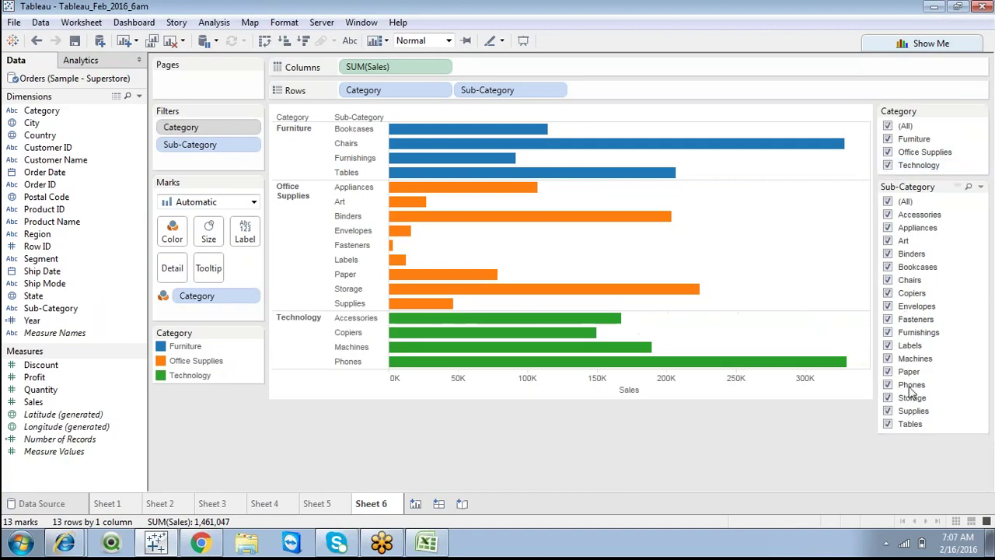
pyautogui.click(888, 140)
pyautogui.click(888, 152)
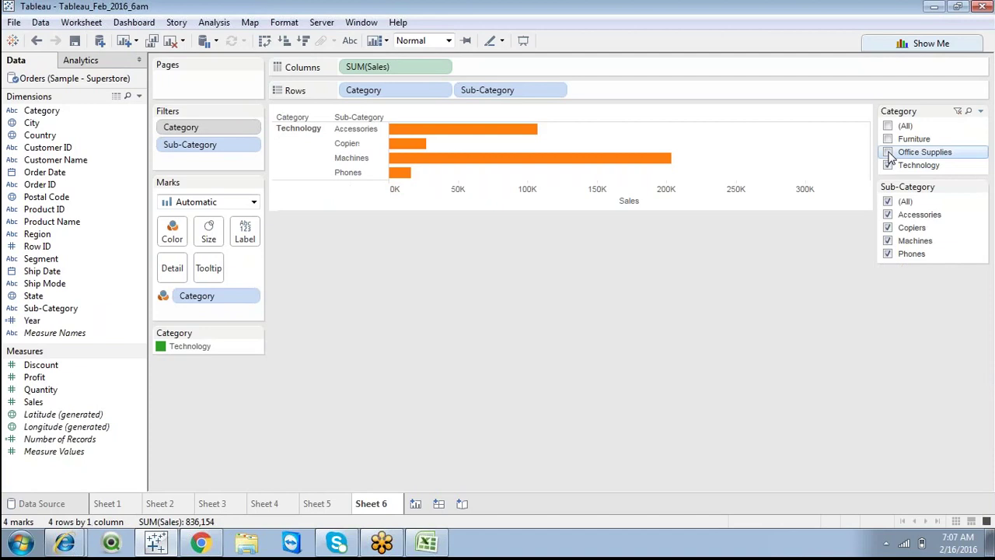
# Toggle Machines in the Sub-Category quick filter to test it, and reset the Category quick filter to all values.
pyautogui.click(887, 241)
pyautogui.click(888, 242)
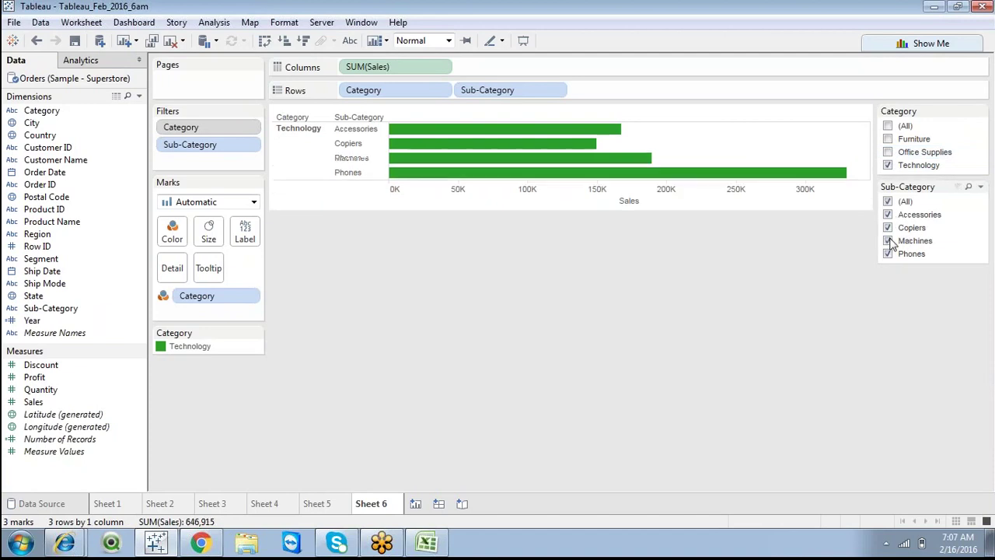
pyautogui.click(888, 241)
pyautogui.click(888, 241)
pyautogui.click(887, 241)
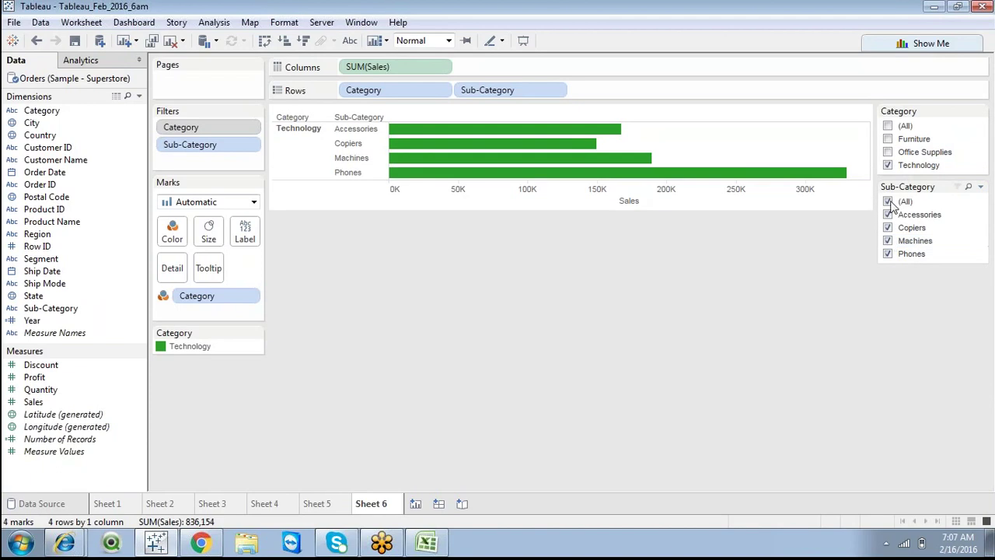
pyautogui.click(887, 125)
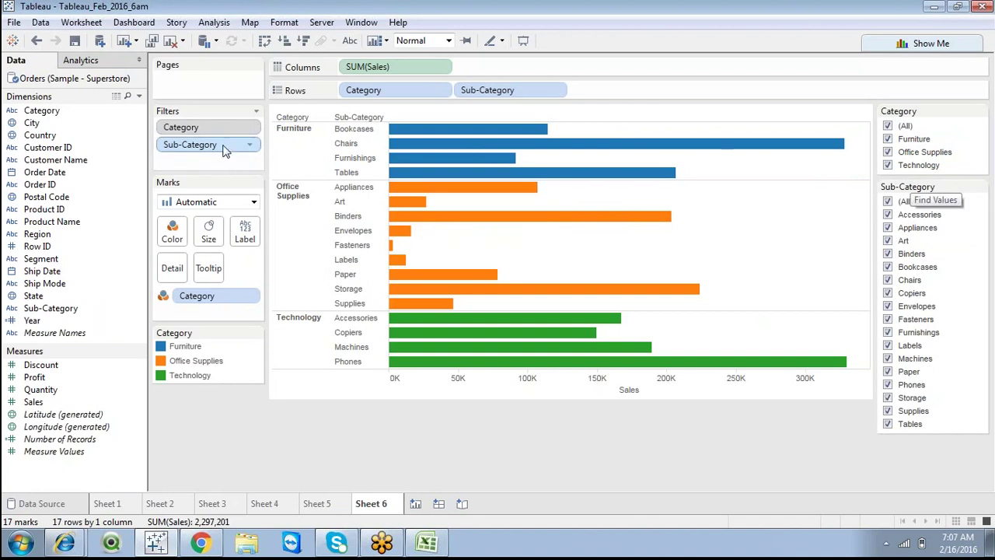
# Sort the sub-categories in descending order of sales, and remove Category from the chart's rows.
pyautogui.click(303, 44)
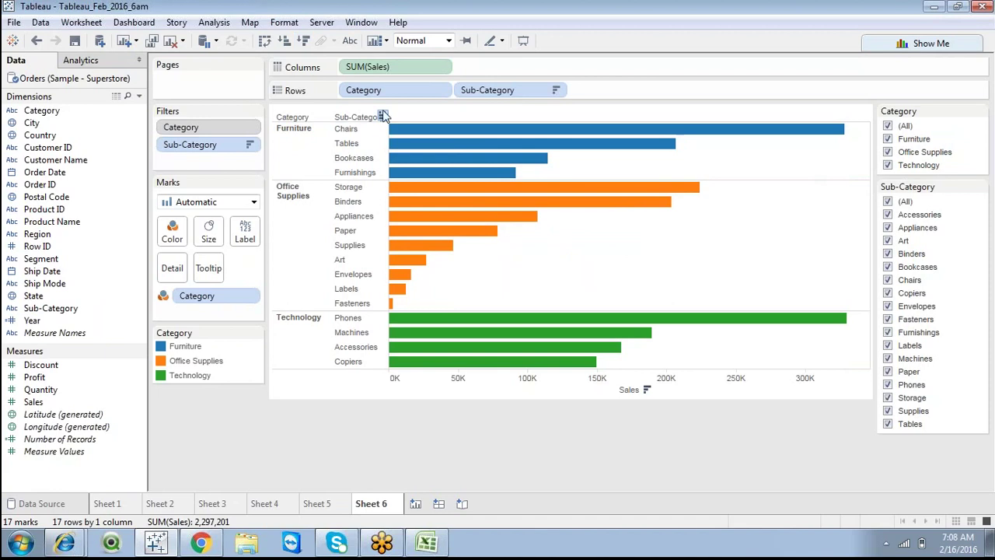
pyautogui.moveTo(378, 92); pyautogui.dragTo(332, 467)
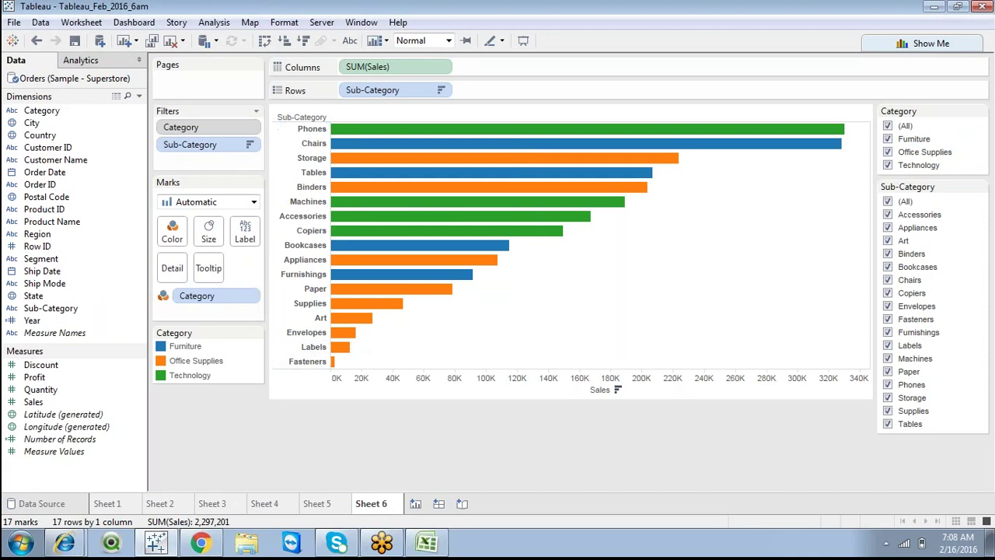
# Limit the Sub-Category filter to the top 10 by sum of Sales.
pyautogui.rightClick(230, 152)
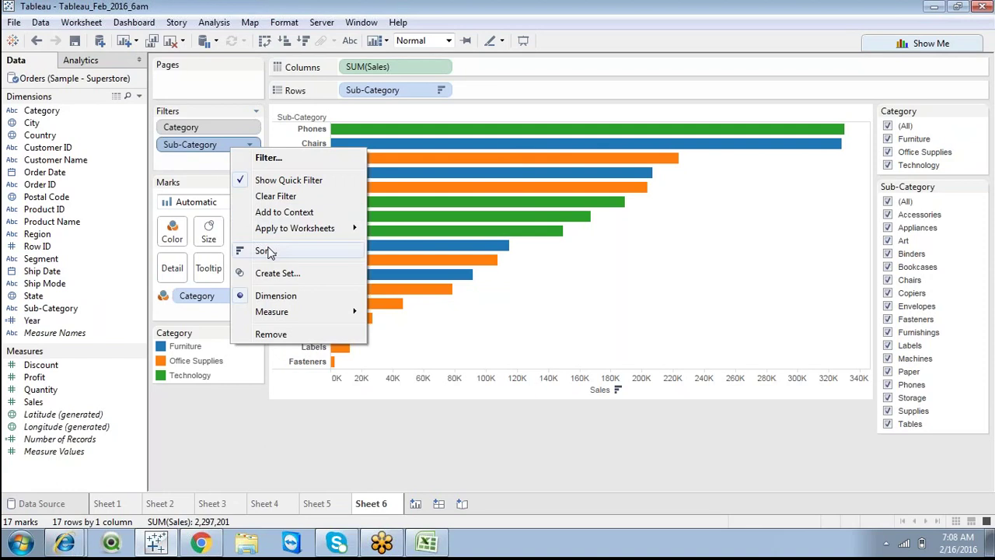
pyautogui.click(260, 158)
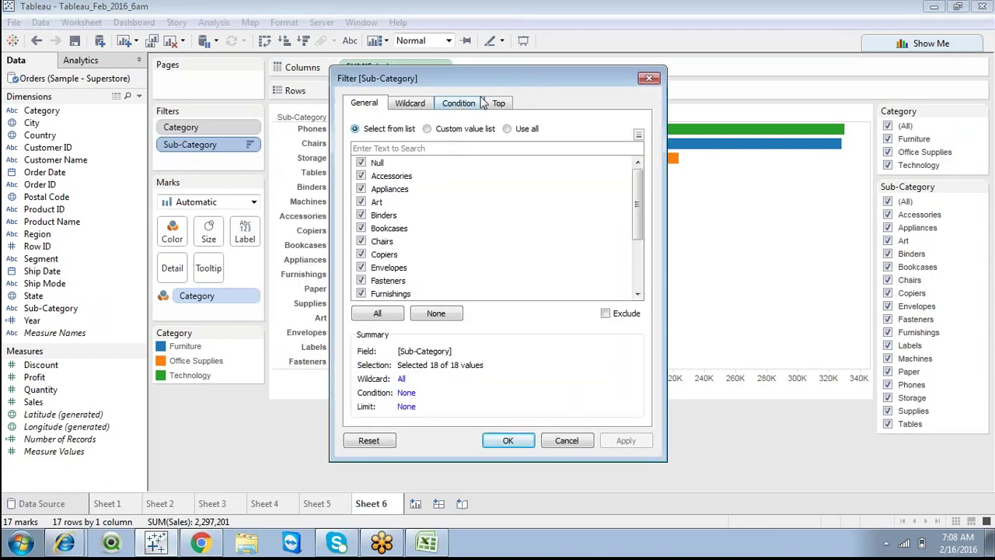
pyautogui.click(498, 104)
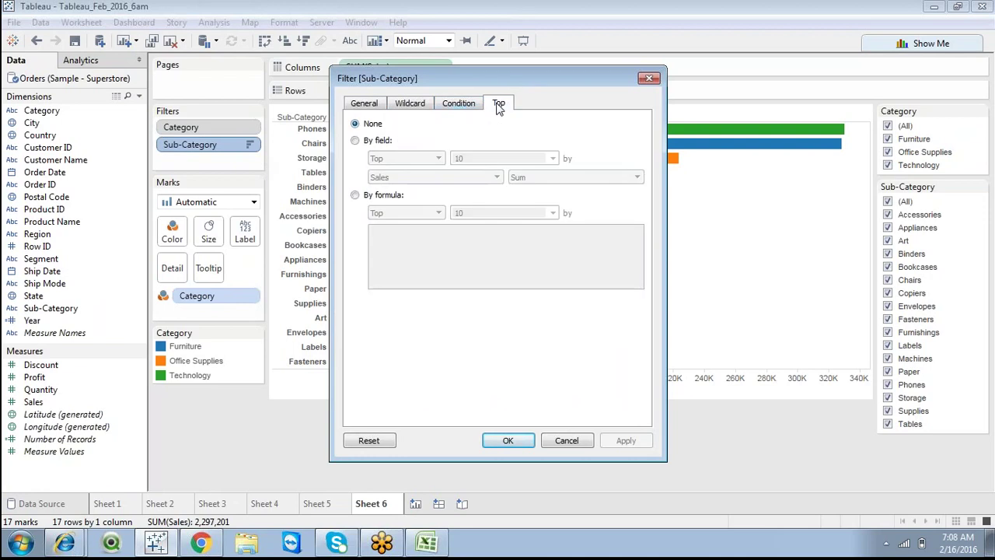
pyautogui.click(356, 140)
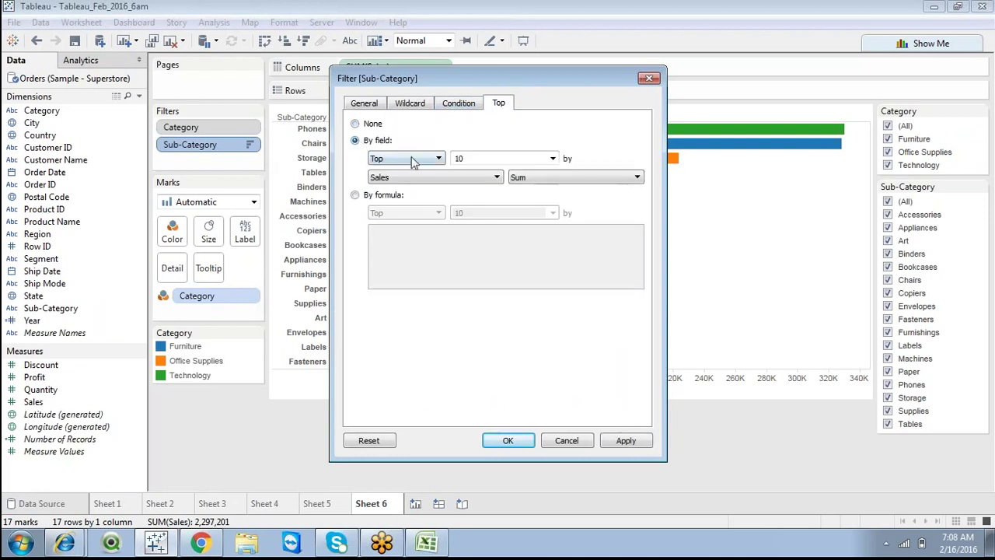
pyautogui.click(508, 440)
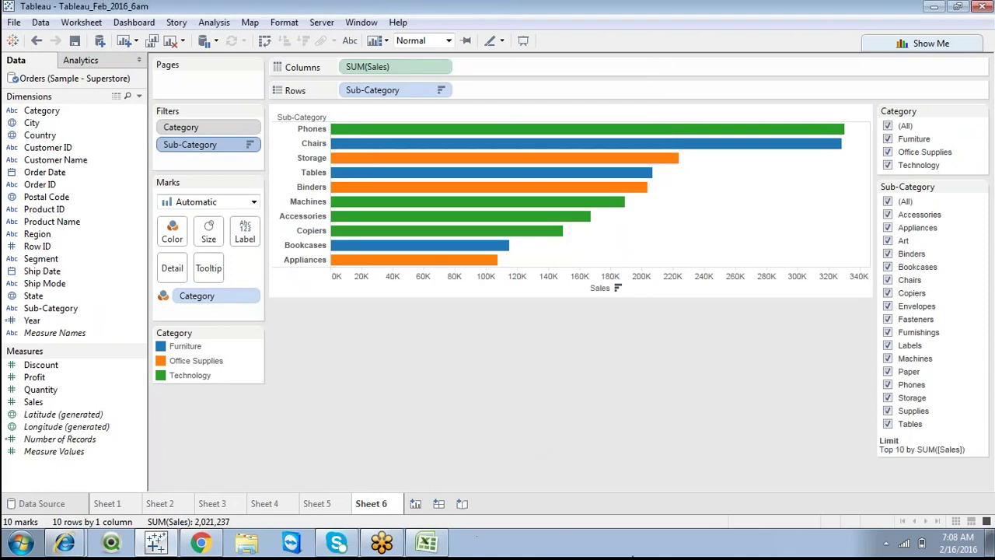
# Toggle Appliances in the Sub-Category quick filter, and leave it excluded to test the top 10 limit.
pyautogui.click(397, 549)
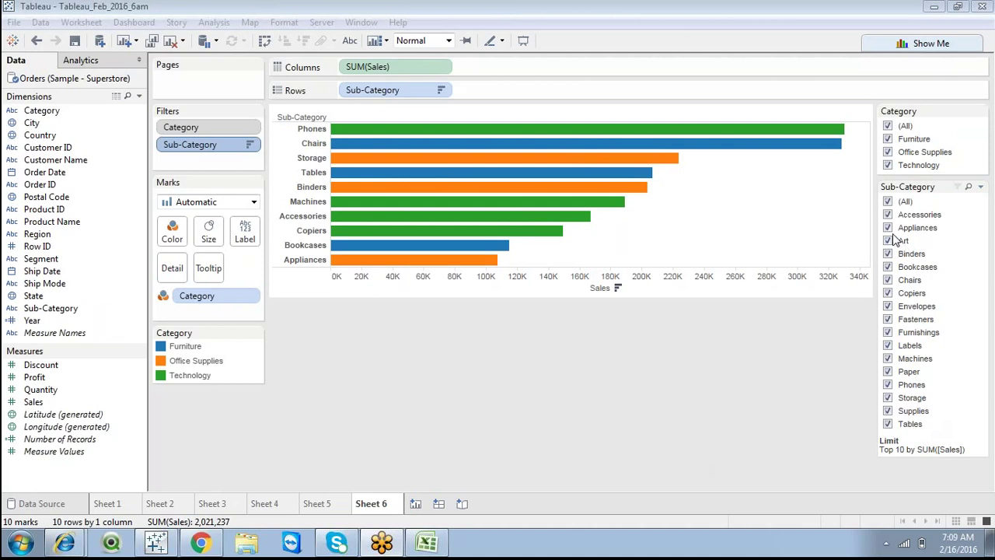
pyautogui.click(889, 228)
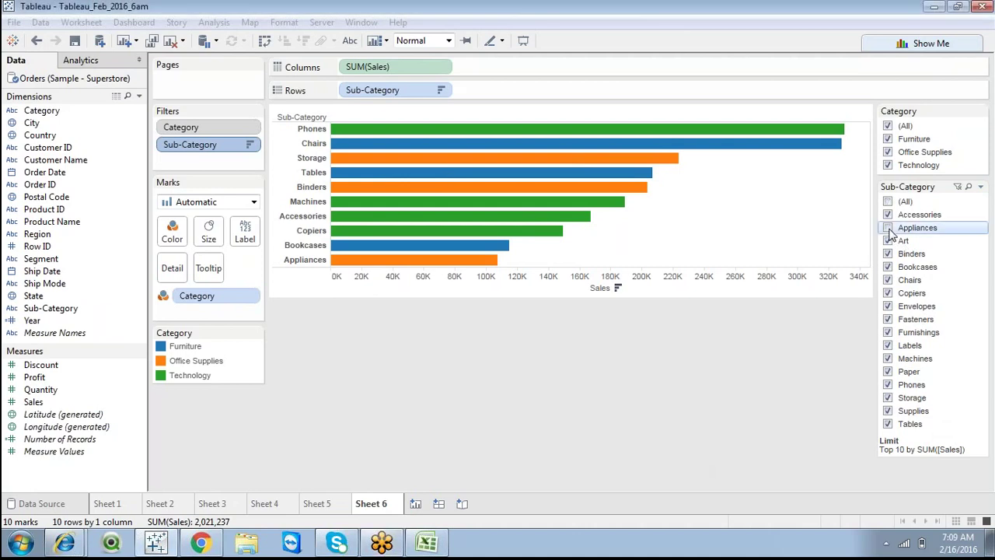
pyautogui.click(889, 228)
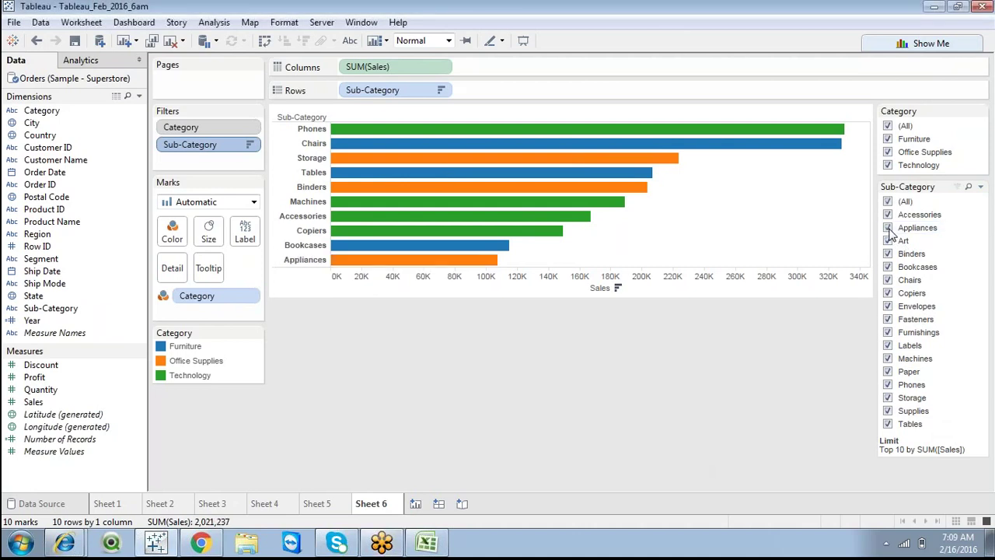
pyautogui.click(888, 229)
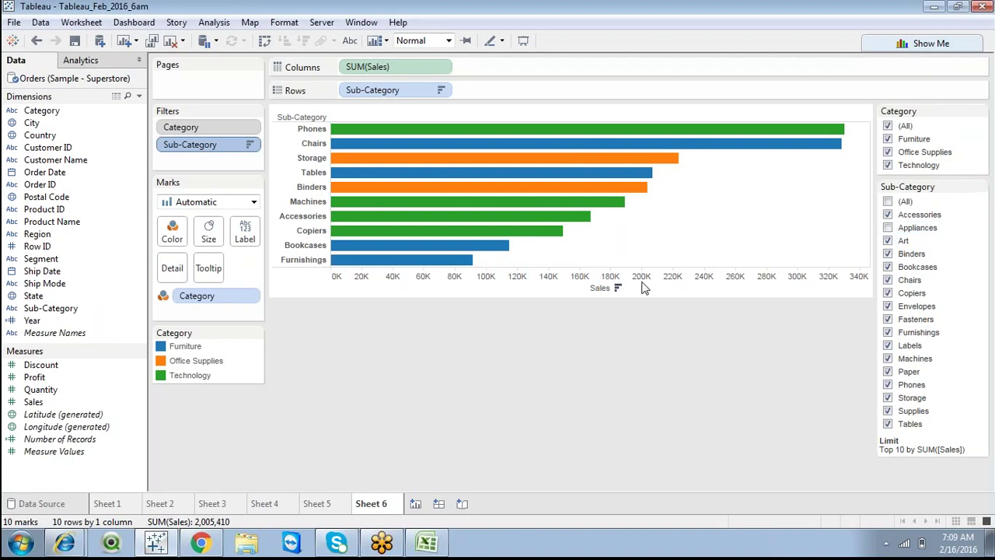
# Include Appliances again in the Sub-Category quick filter and inspect the lowest bar of the top 10 chart.
pyautogui.moveTo(405, 272)
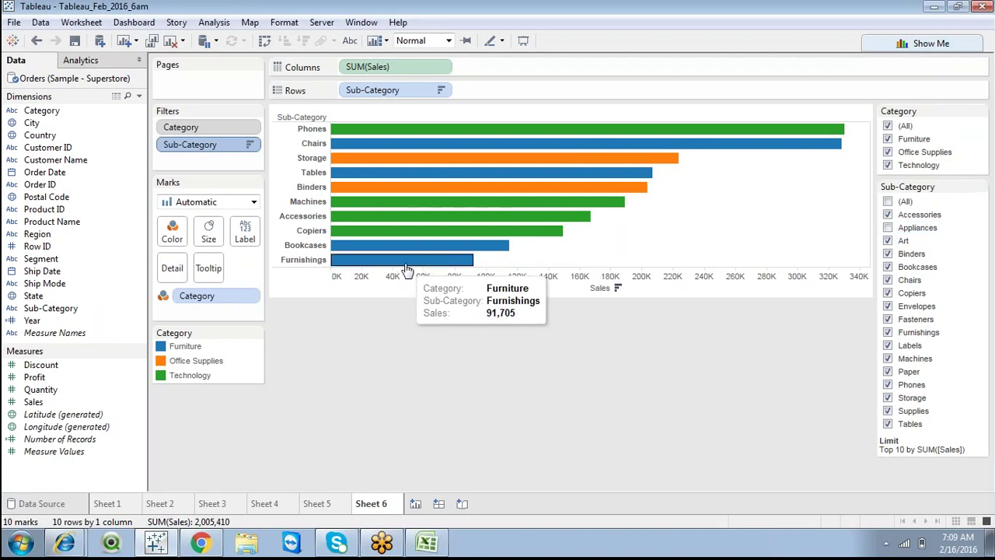
pyautogui.click(887, 228)
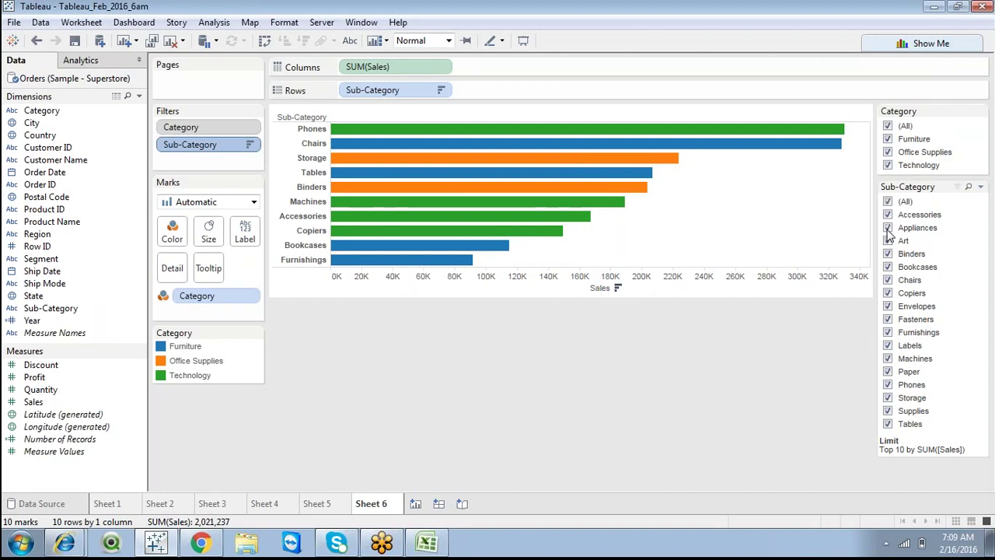
pyautogui.moveTo(448, 268)
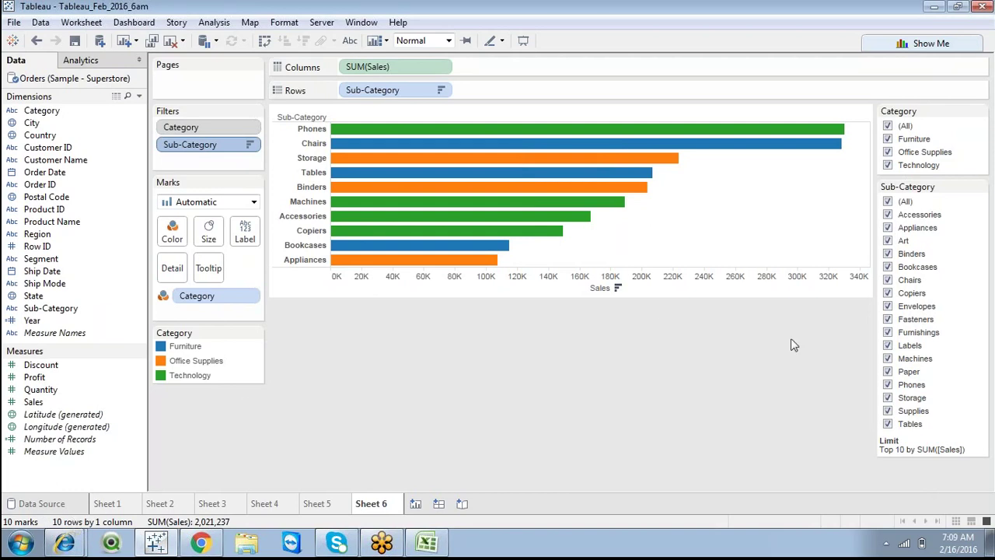
# Exclude and re-include Phones, Binders and Chairs one after another in the Sub-Category quick filter to test the top 10 limit.
pyautogui.click(887, 385)
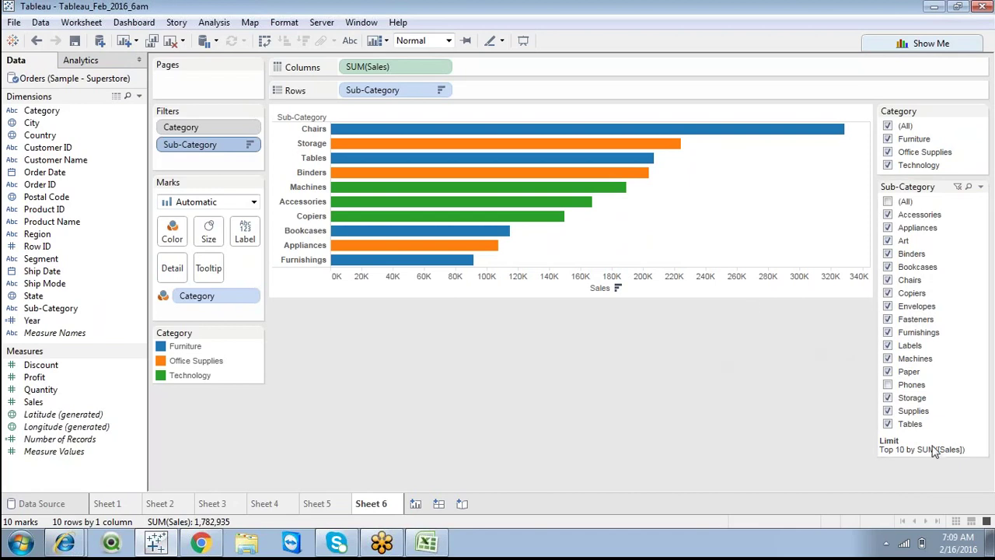
pyautogui.click(889, 385)
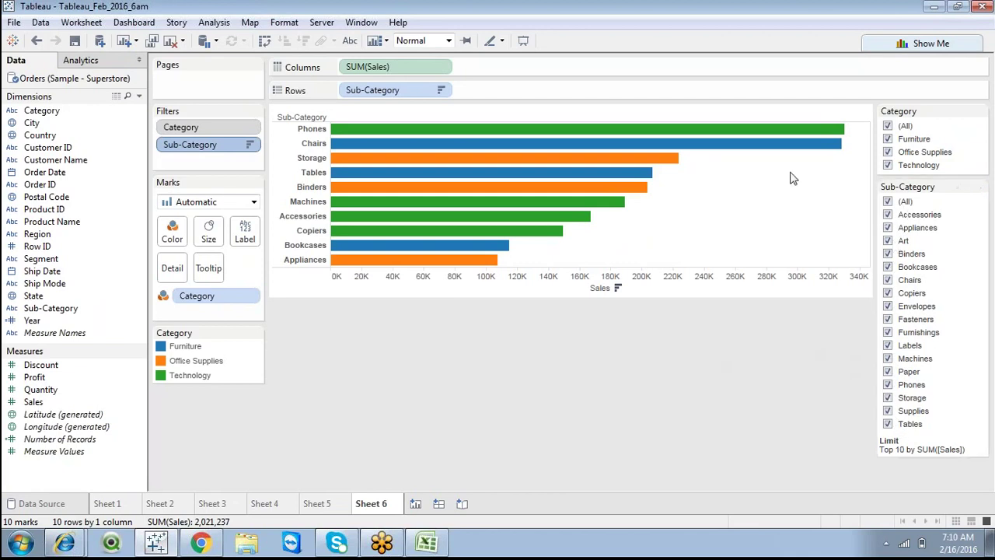
pyautogui.click(888, 254)
pyautogui.click(888, 254)
pyautogui.click(888, 280)
pyautogui.click(888, 280)
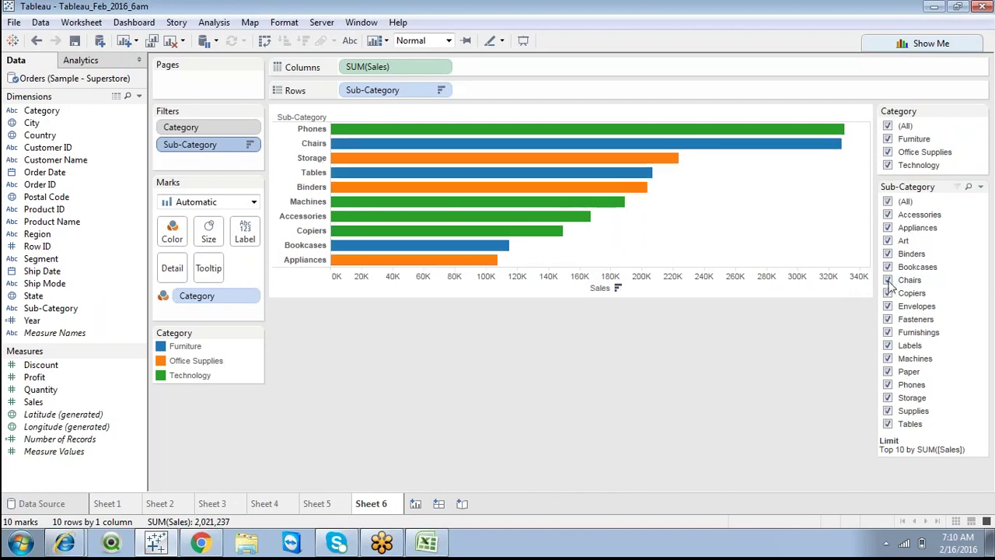
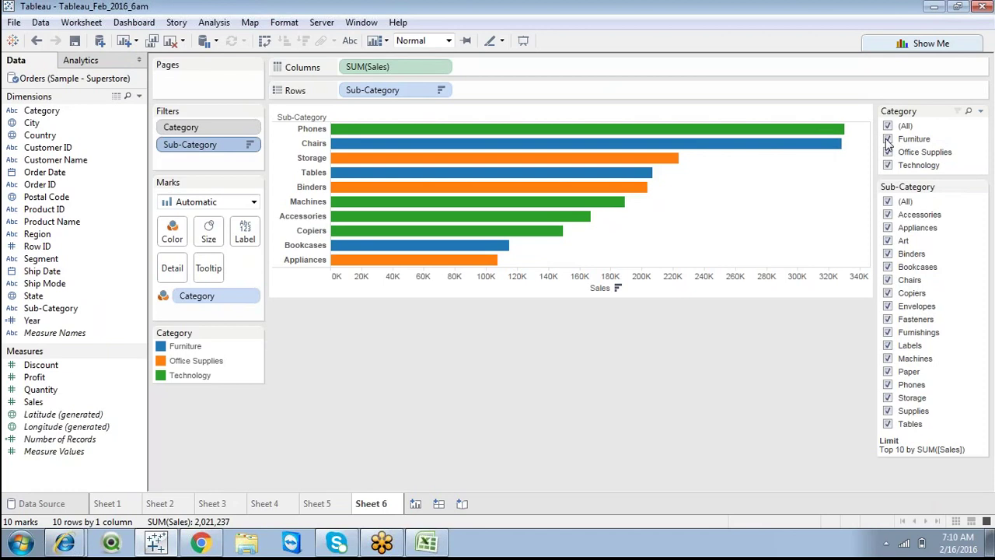
# Remove the Category filter from context and change its quick filter to Single Value (List).
pyautogui.click(249, 129)
pyautogui.click(233, 201)
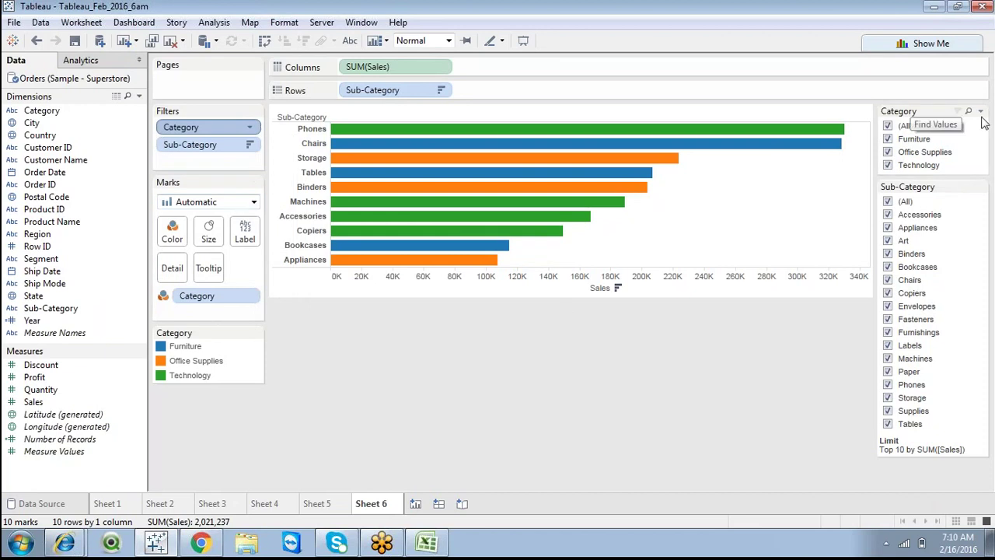
pyautogui.click(980, 113)
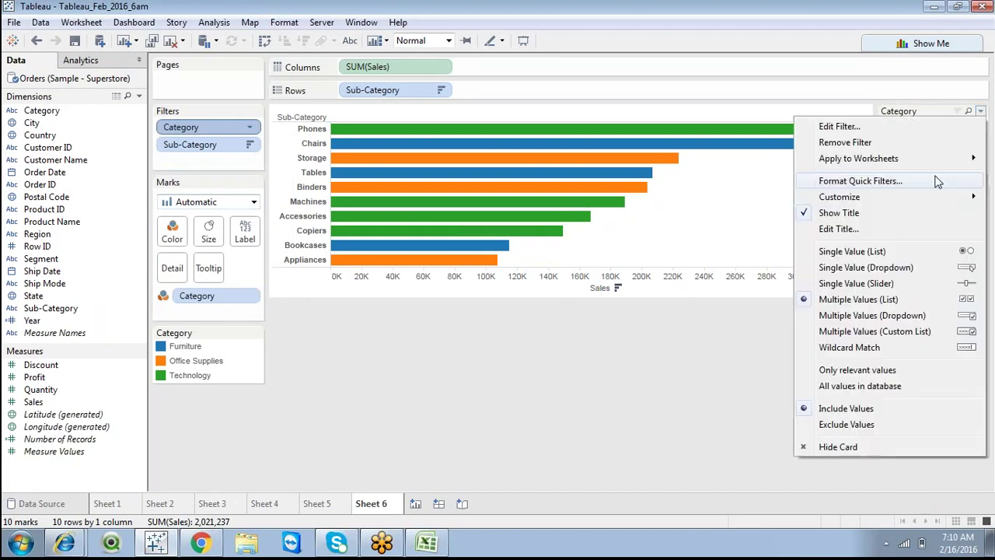
pyautogui.click(855, 257)
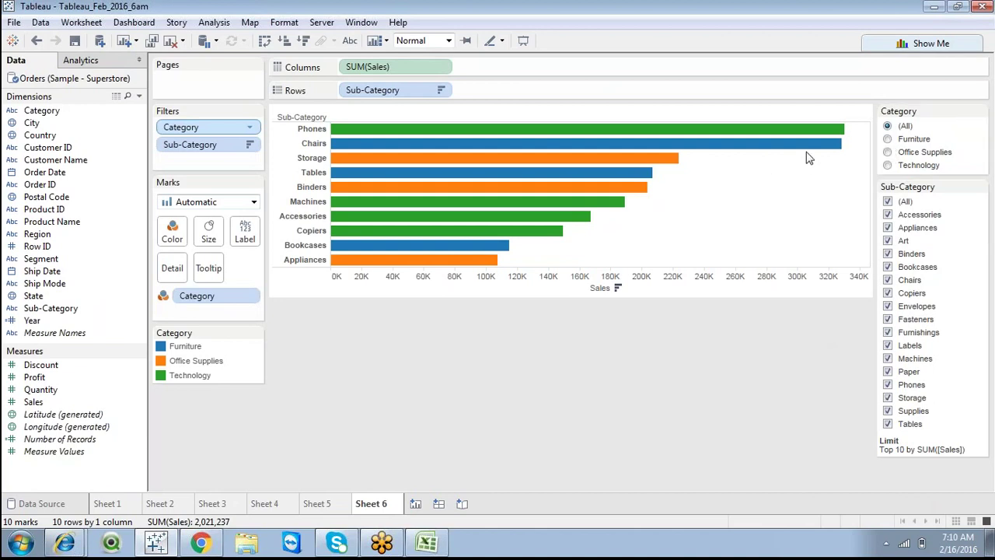
# Highlight the Furniture bars through the color legend, filter Category to Furniture for comparison, and reset it to all values.
pyautogui.click(194, 347)
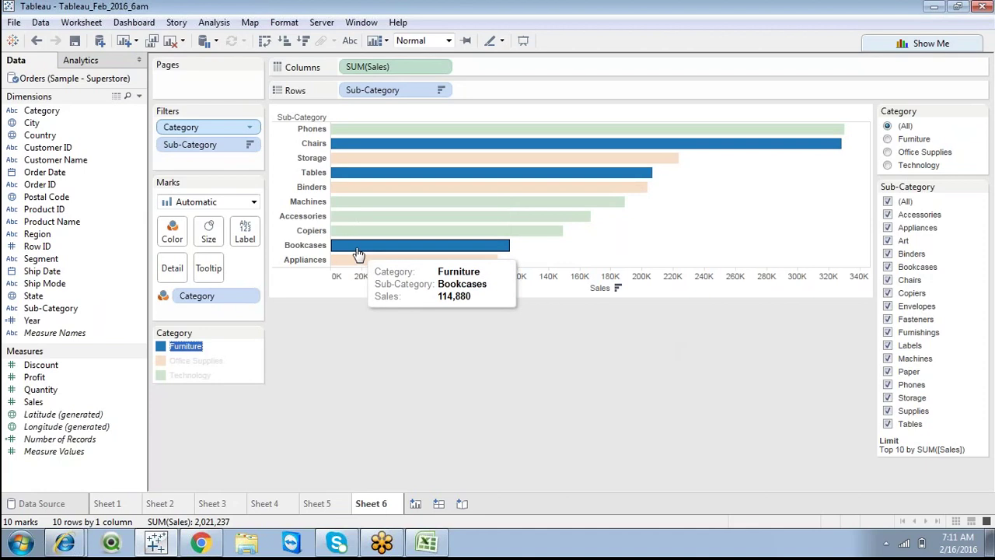
pyautogui.click(346, 393)
pyautogui.click(193, 350)
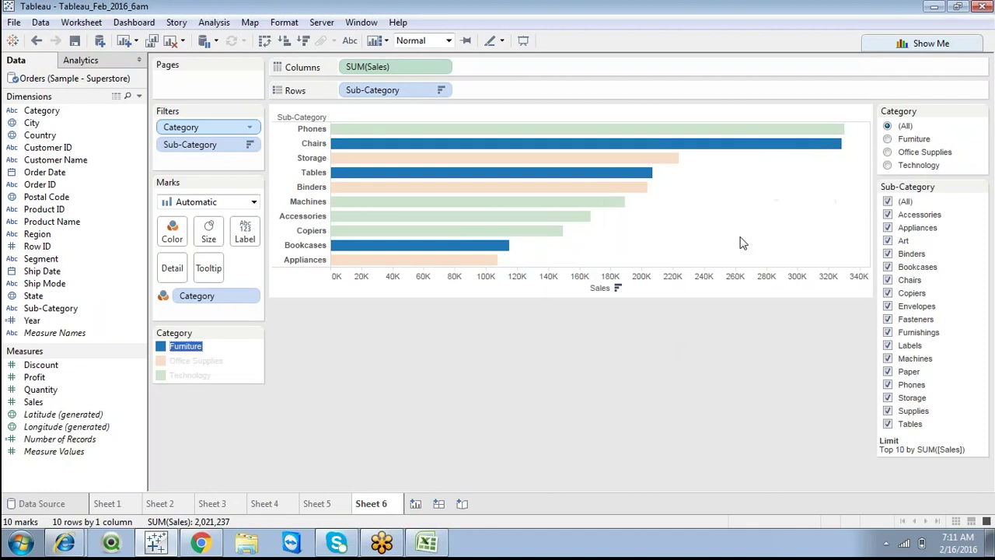
pyautogui.click(722, 333)
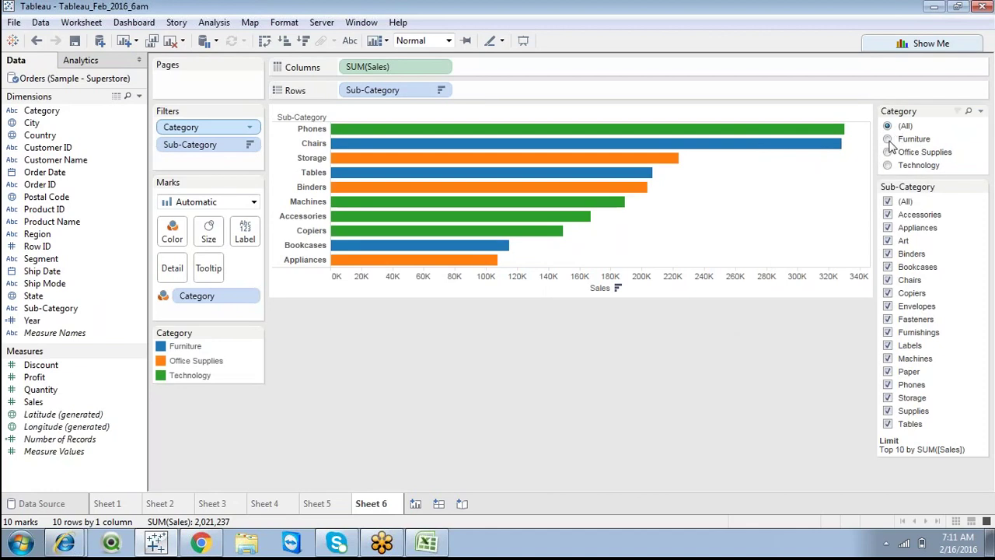
pyautogui.click(887, 139)
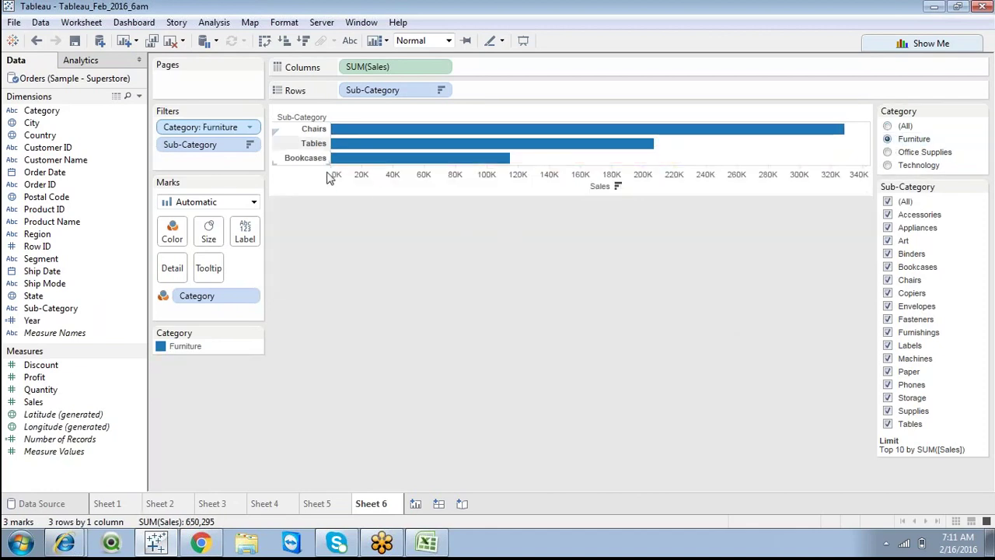
pyautogui.click(888, 126)
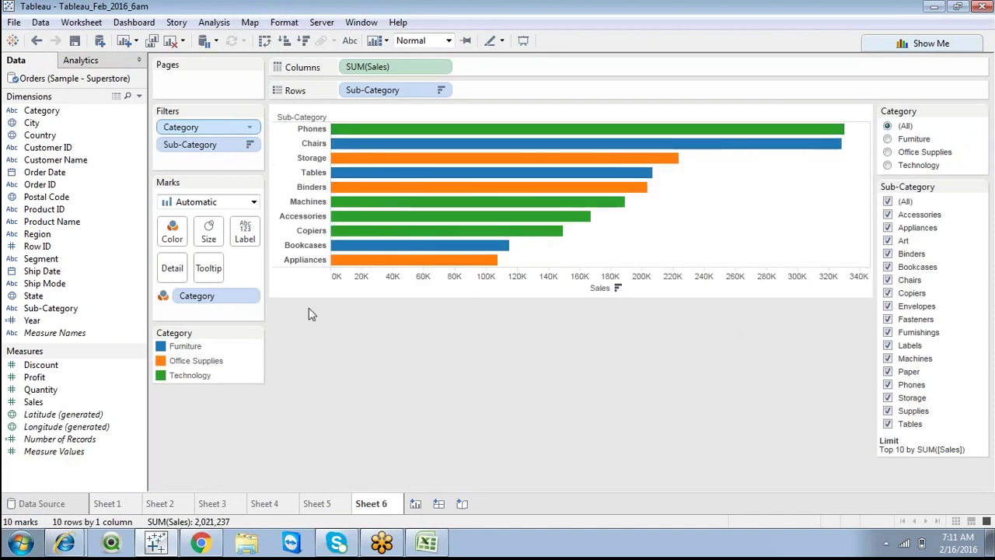
# Highlight the Office Supplies bars, filter Category to Office Supplies and to Technology for comparison, and reset it to all values.
pyautogui.click(199, 362)
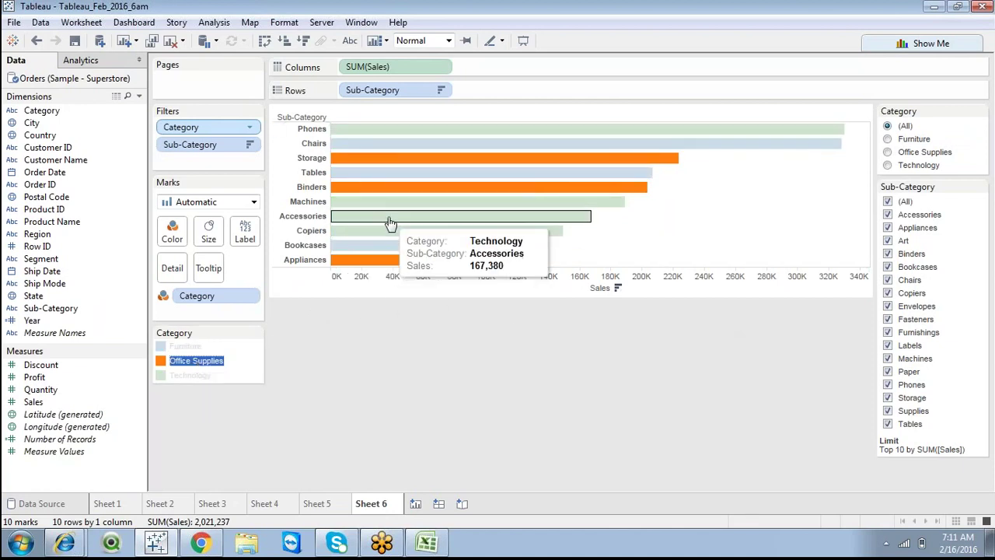
pyautogui.click(741, 225)
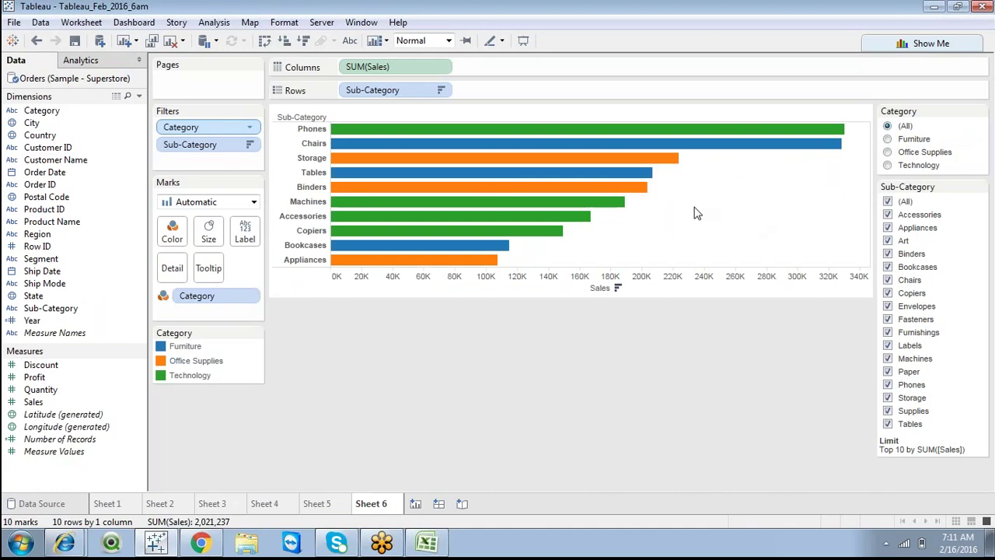
pyautogui.click(886, 153)
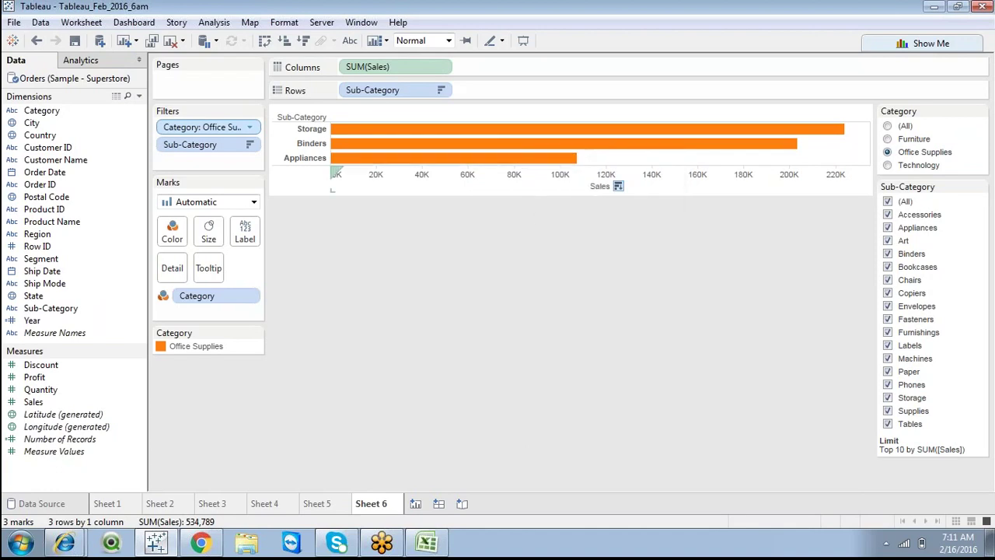
pyautogui.click(887, 164)
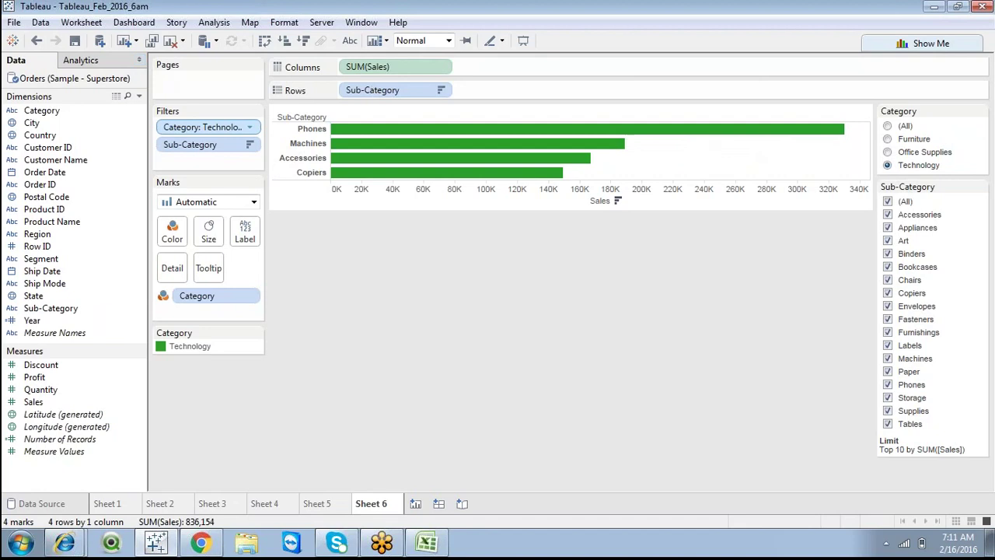
pyautogui.click(887, 126)
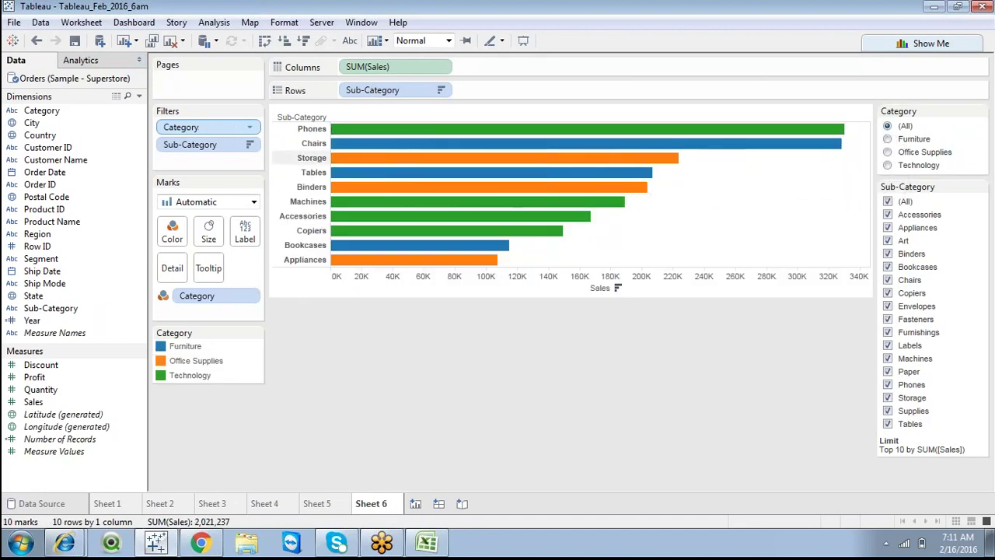
# Add the Category filter to context and filter Category to Furniture.
pyautogui.click(250, 128)
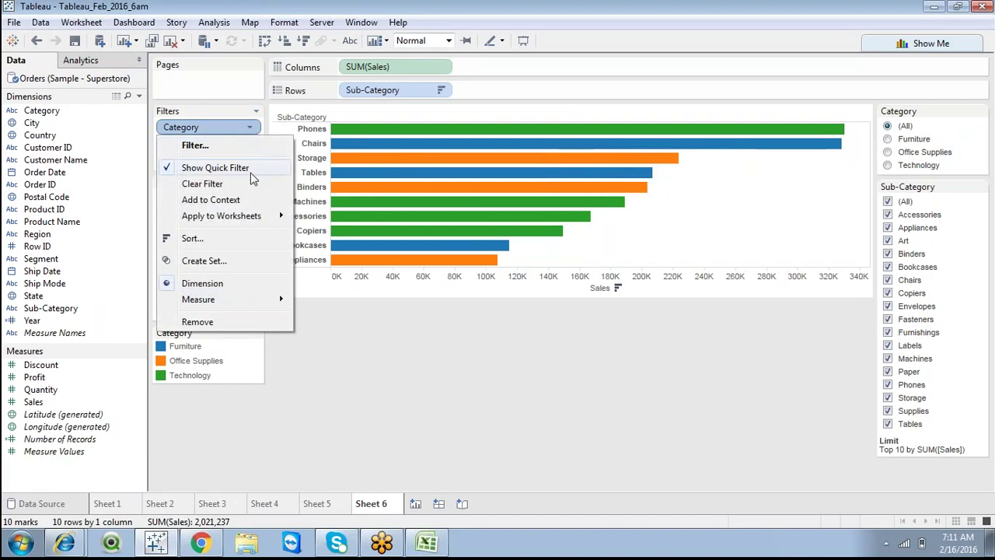
pyautogui.click(210, 199)
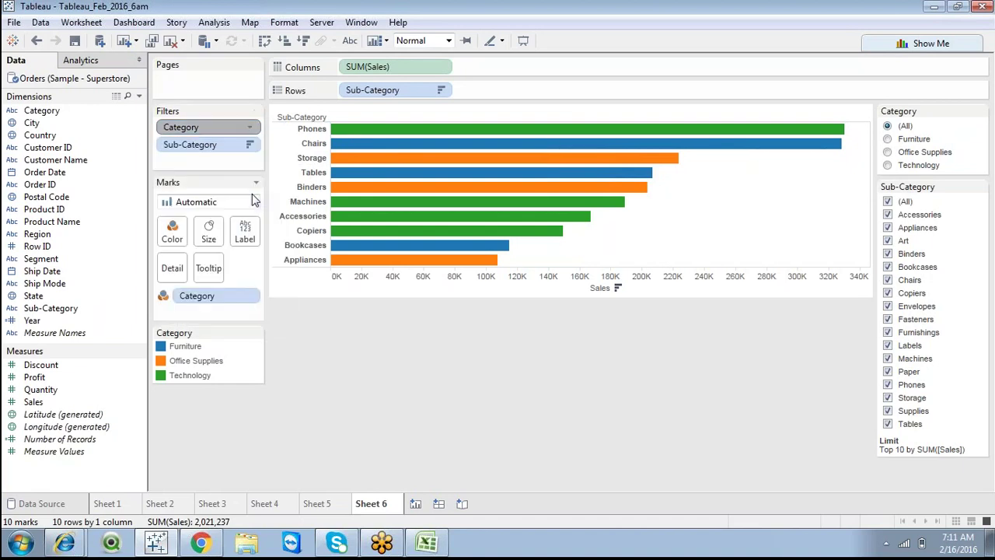
pyautogui.click(251, 128)
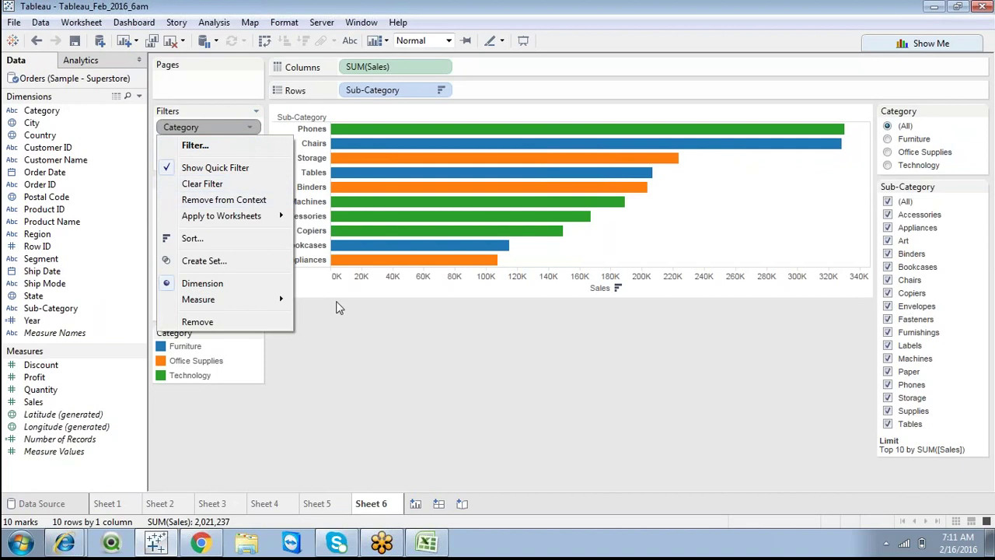
pyautogui.click(417, 375)
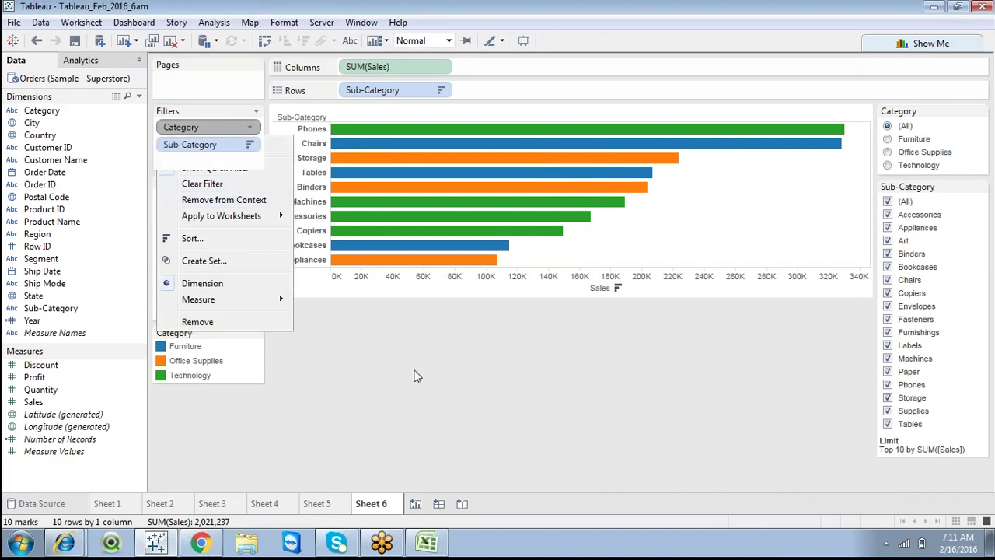
pyautogui.click(888, 139)
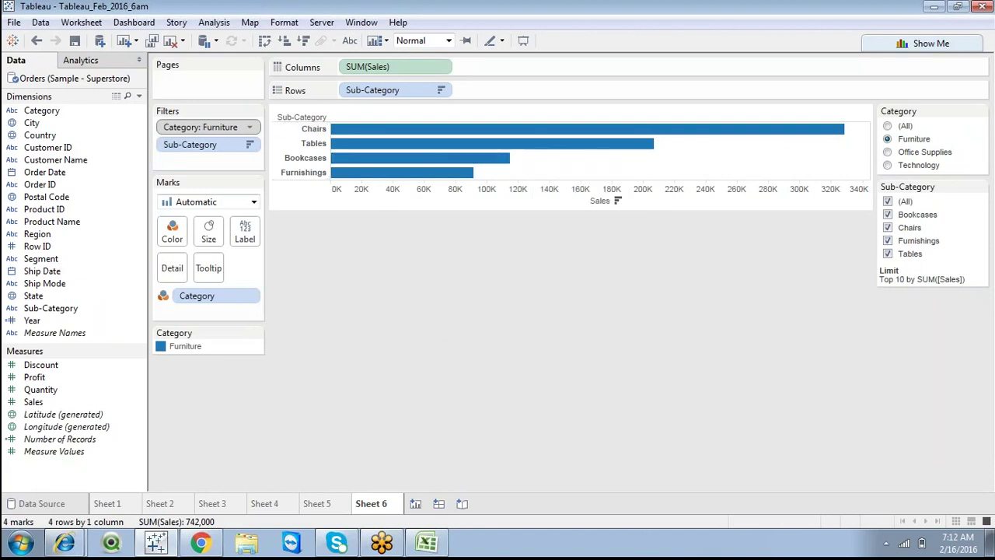
# Remove the Category filter from context and add it back, twice, to compare the Furniture sub-categories under the top 10 limit.
pyautogui.click(250, 128)
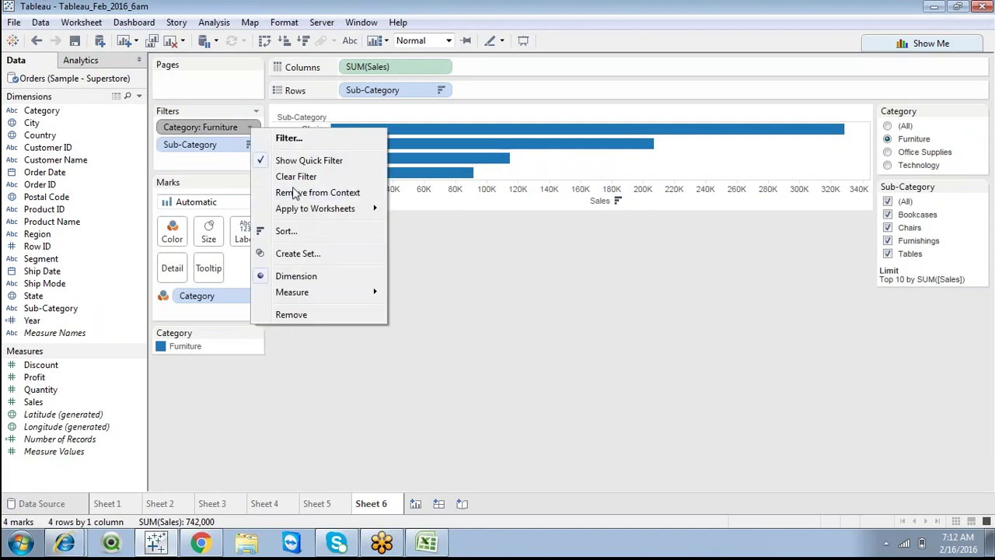
pyautogui.click(294, 197)
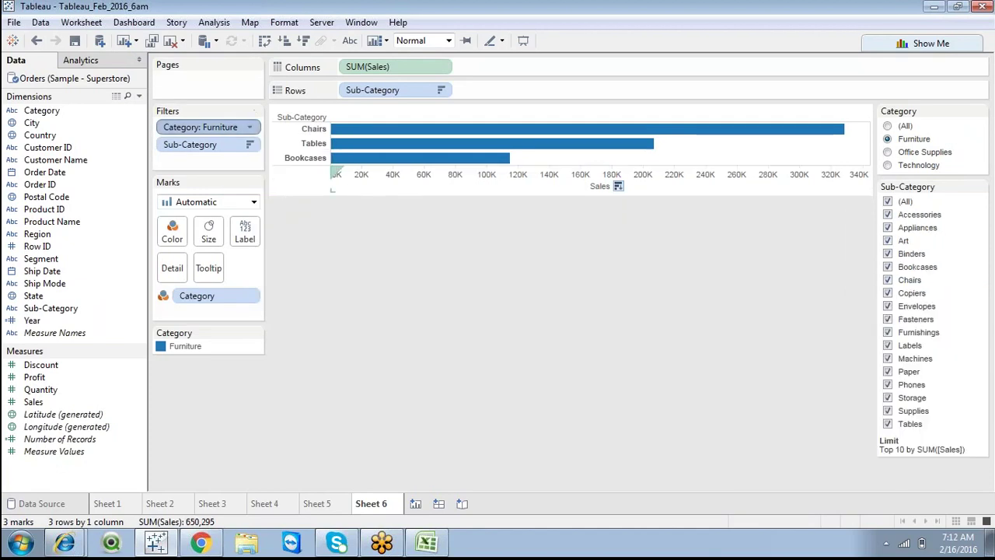
pyautogui.click(251, 134)
pyautogui.click(254, 202)
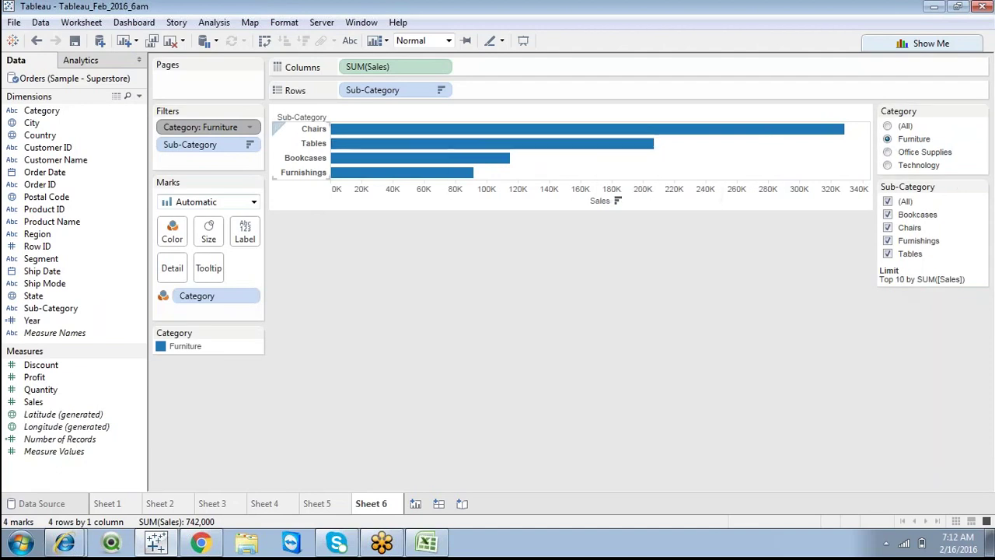
pyautogui.click(249, 129)
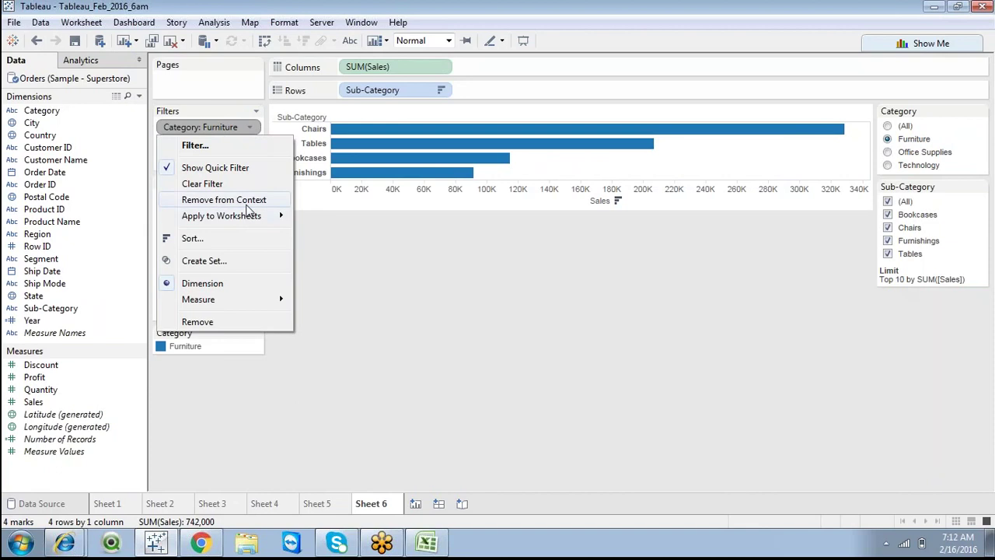
pyautogui.click(256, 197)
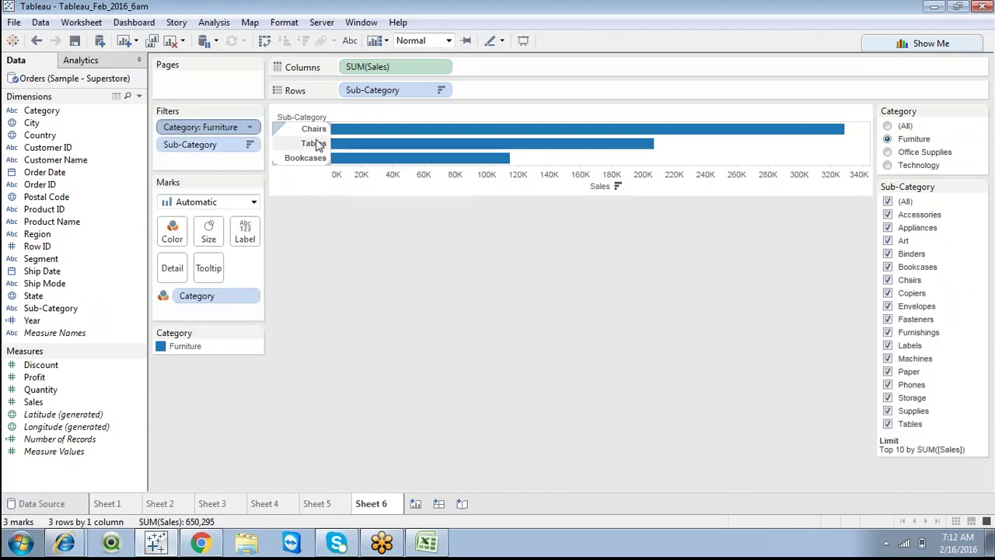
pyautogui.click(249, 127)
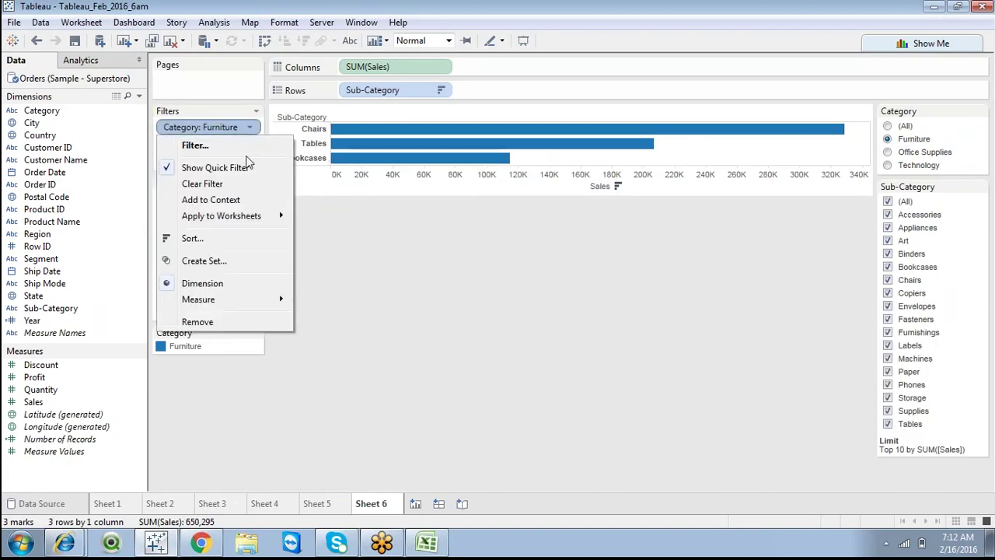
pyautogui.click(247, 202)
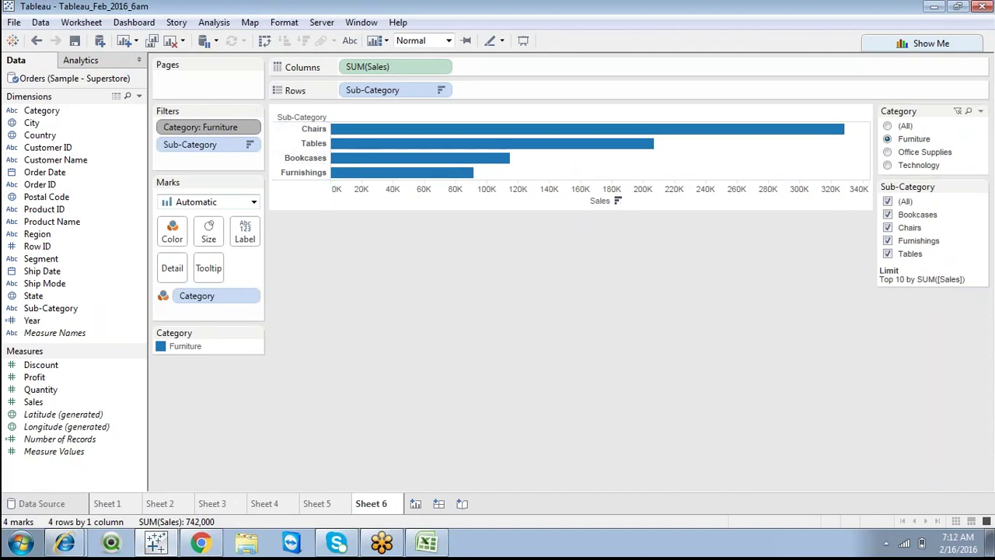
pyautogui.click(253, 128)
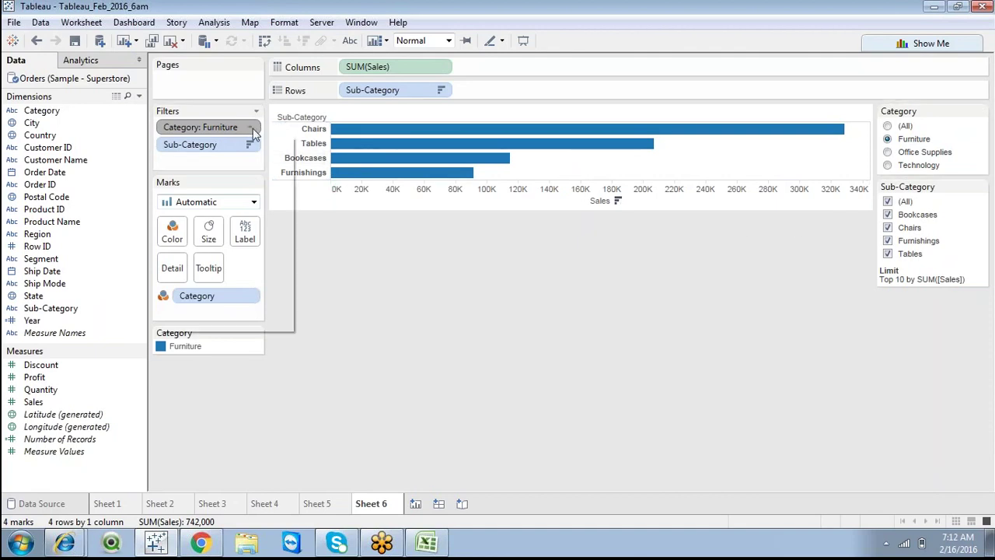
pyautogui.click(344, 277)
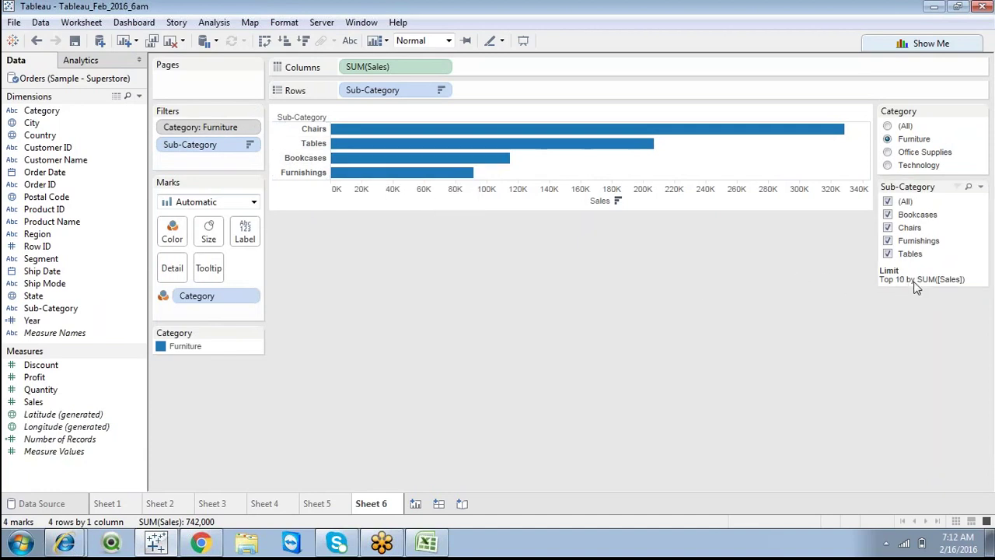
# Filter Category to Office Supplies with the context filter active.
pyautogui.click(887, 152)
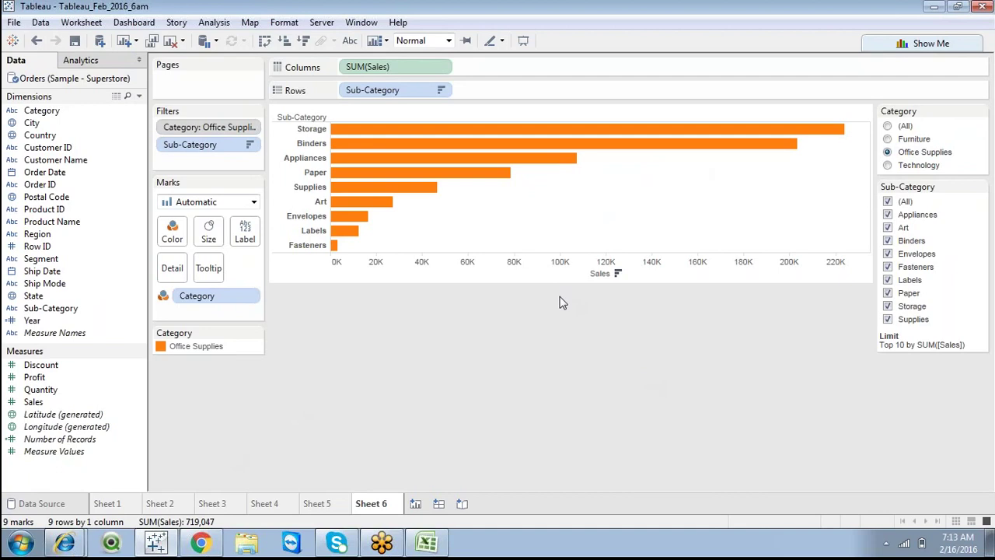
# Compare the context-filtered bars by filtering Category to Technology, Furniture, Office Supplies and Technology again, and reset it to all values.
pyautogui.moveTo(362, 144)
pyautogui.moveTo(373, 186)
pyautogui.moveTo(368, 167)
pyautogui.moveTo(812, 130)
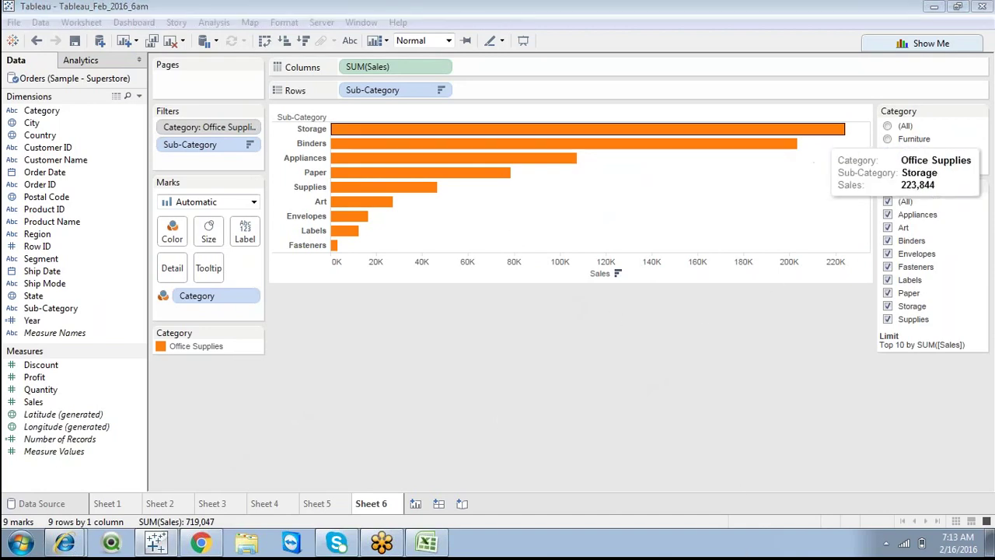
pyautogui.click(888, 165)
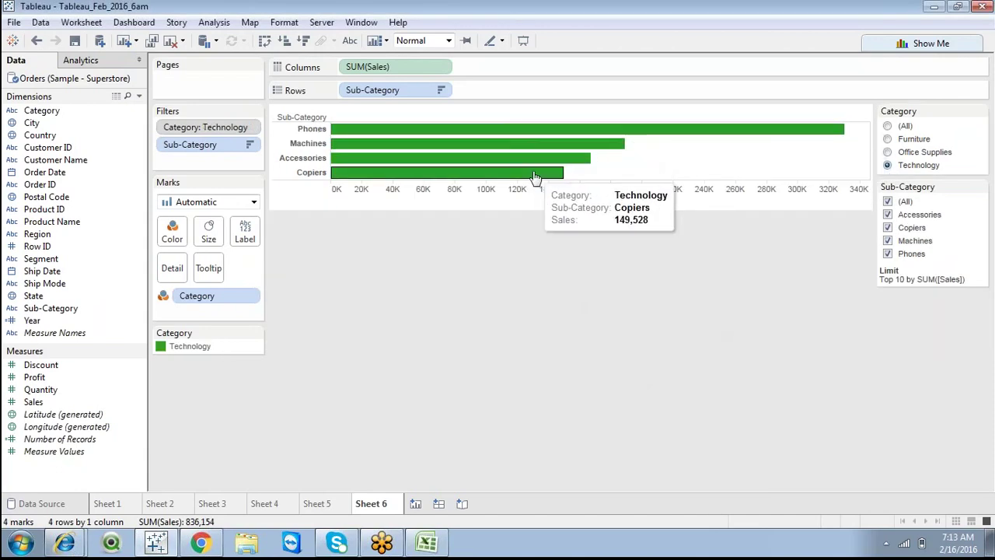
pyautogui.click(888, 138)
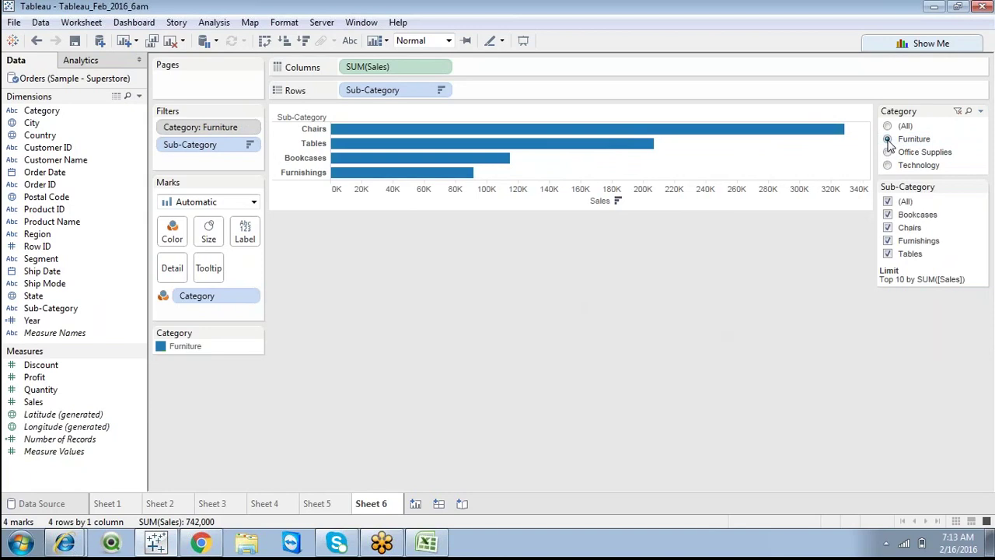
pyautogui.click(887, 152)
pyautogui.click(888, 165)
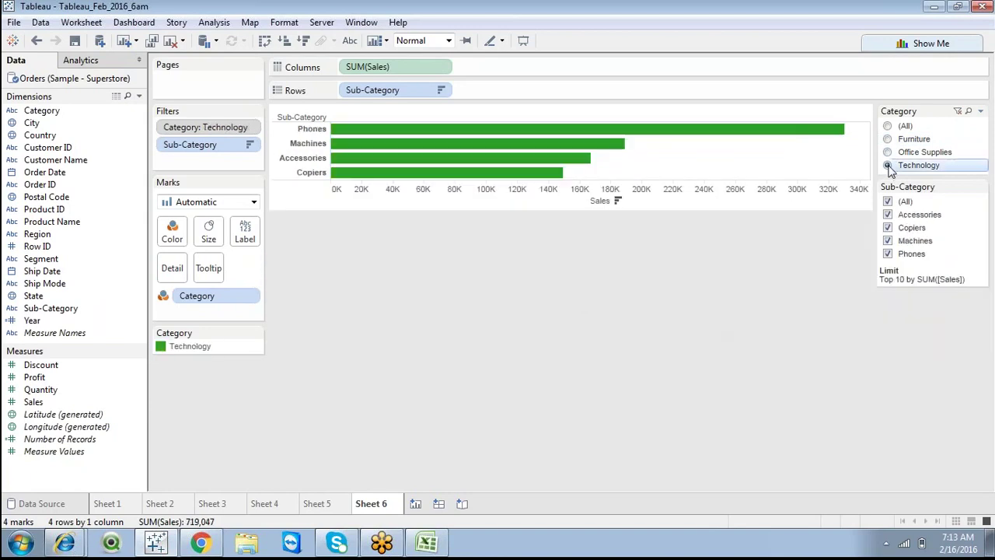
pyautogui.click(887, 126)
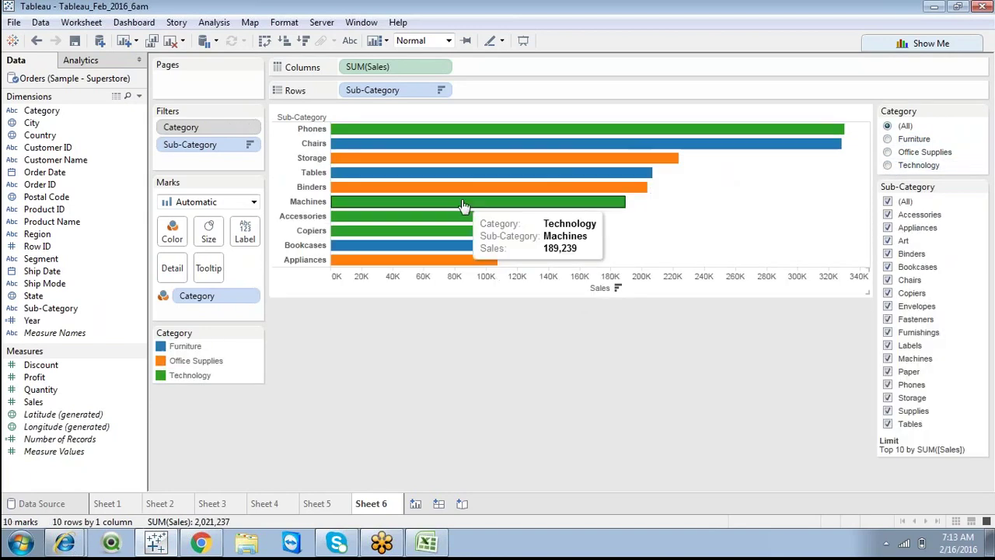
pyautogui.moveTo(484, 261)
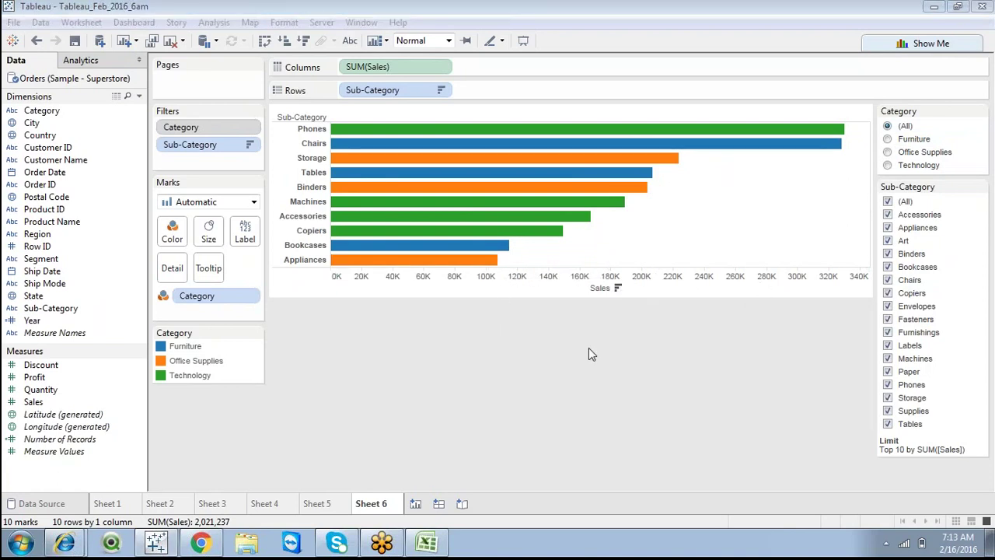
# Switch to the Excel notes and review the Context Filter and Independent filter entries without changing any cells.
pyautogui.click(428, 547)
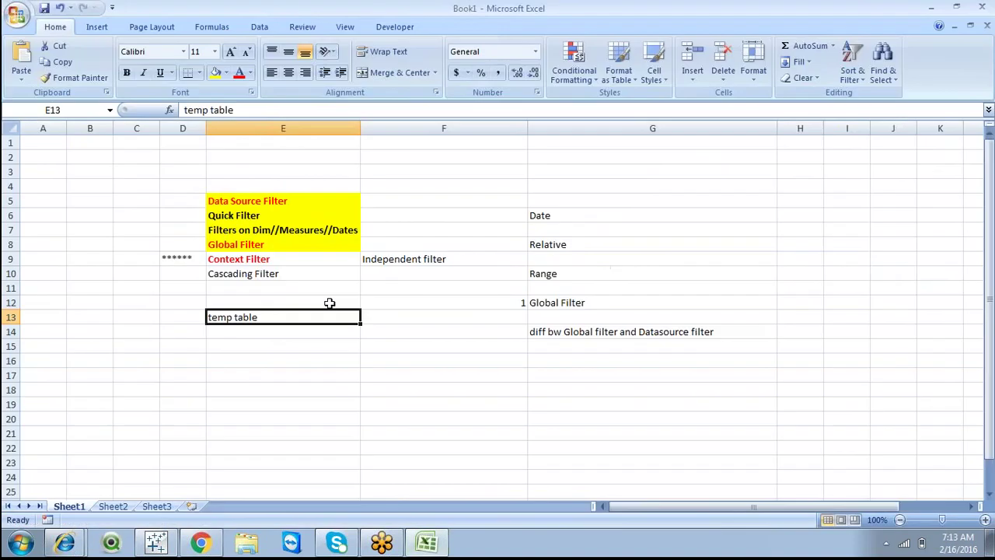
pyautogui.click(255, 344)
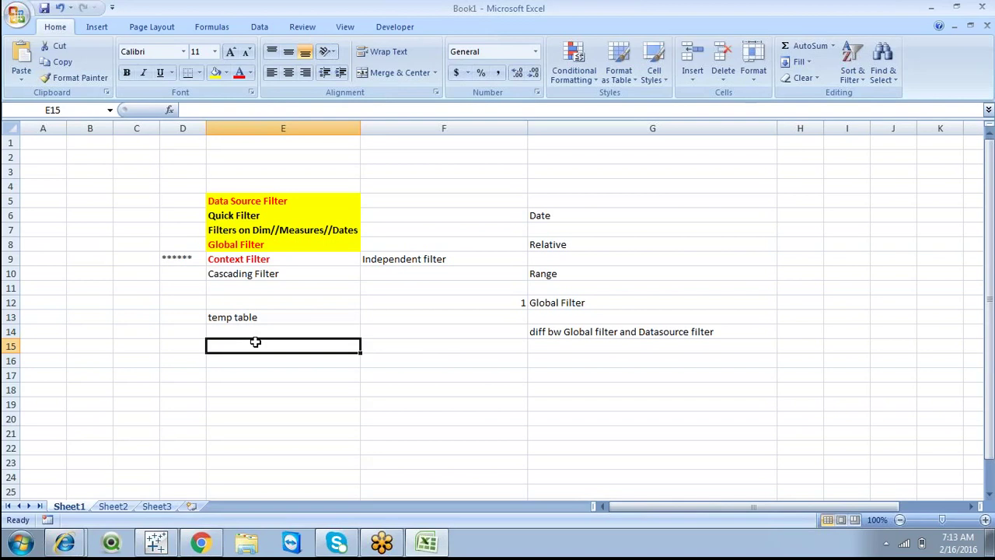
pyautogui.click(258, 261)
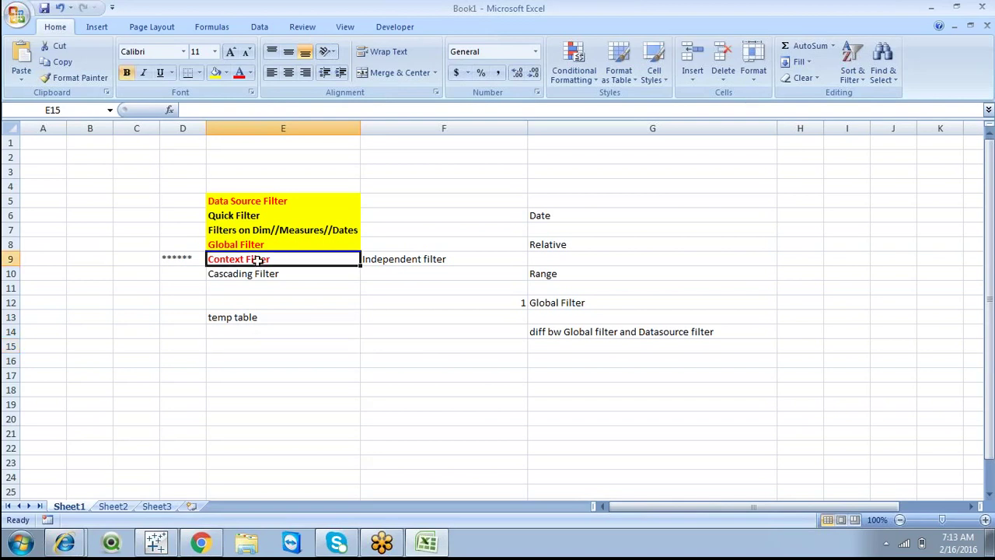
pyautogui.click(399, 268)
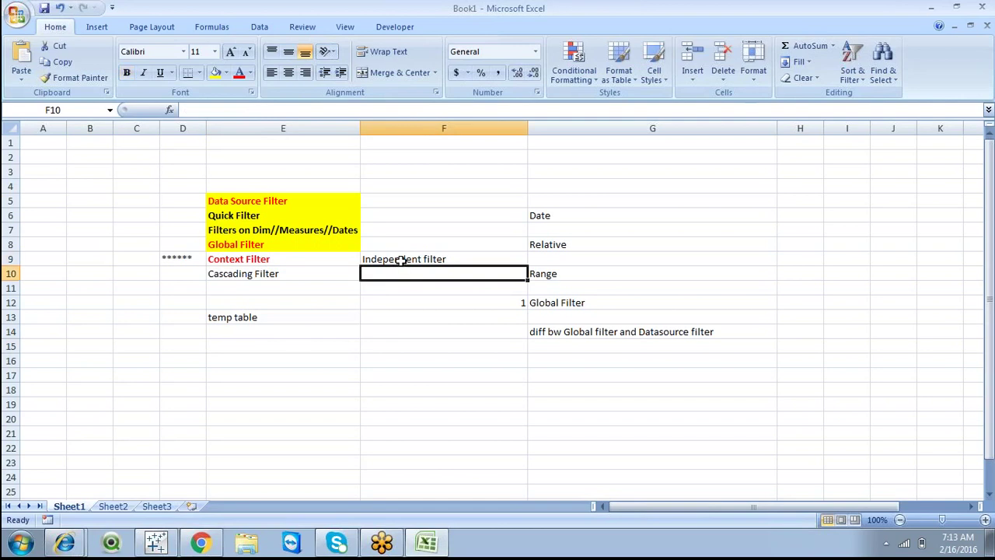
pyautogui.click(399, 260)
pyautogui.click(229, 354)
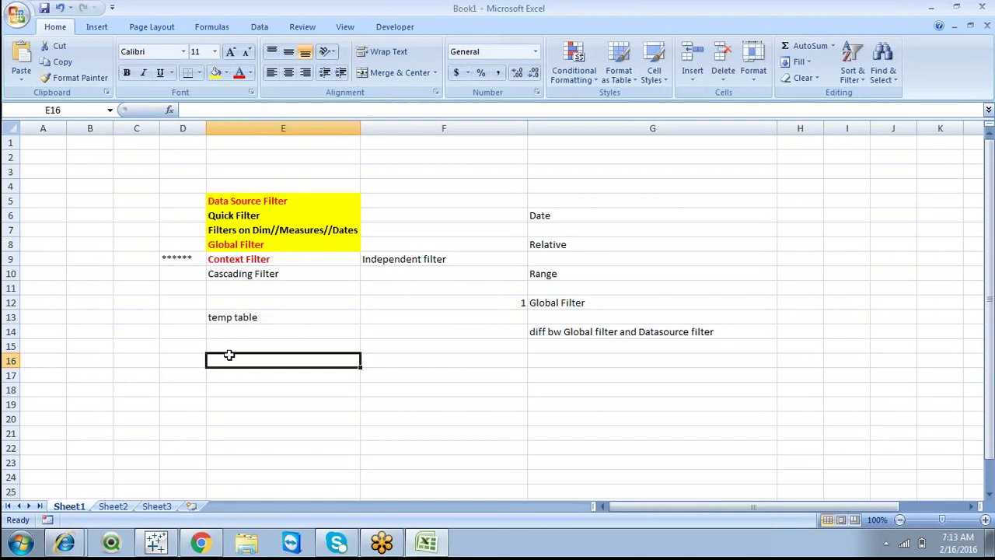
pyautogui.click(260, 263)
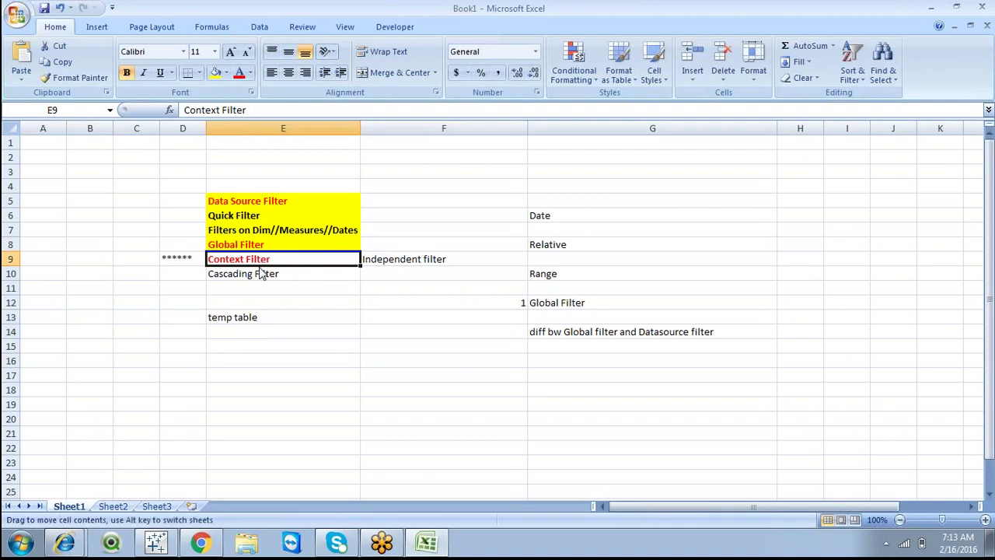
pyautogui.moveTo(259, 257); pyautogui.dragTo(231, 221)
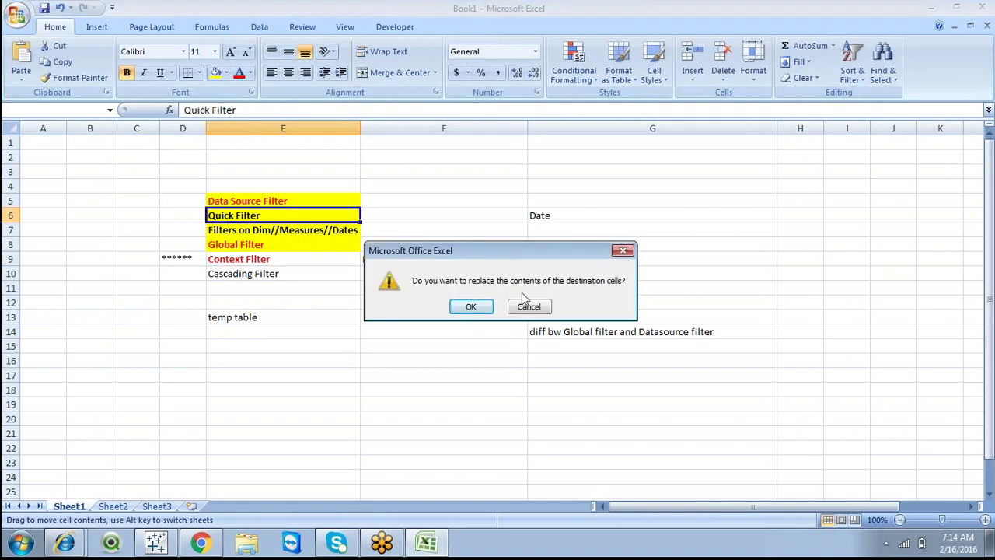
pyautogui.click(529, 307)
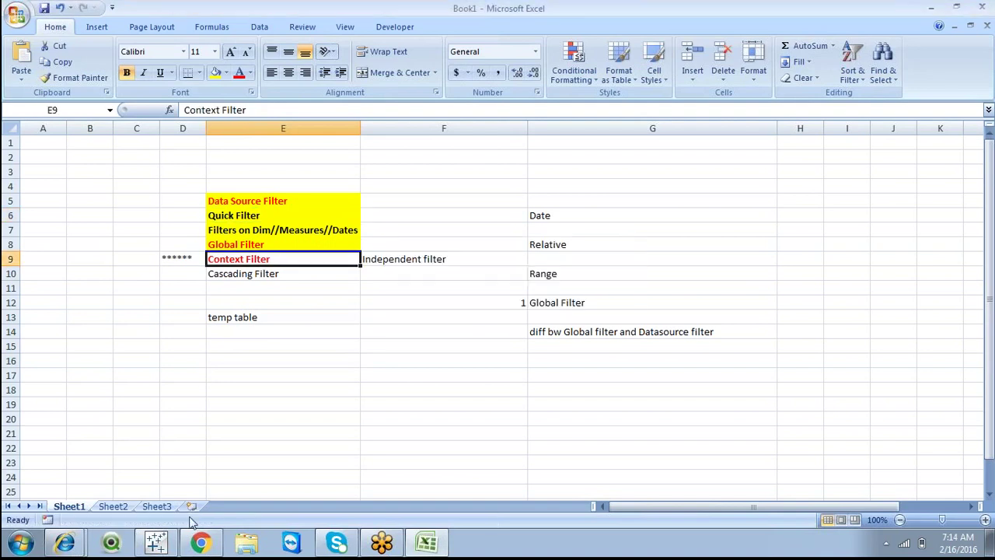
# Return to Tableau, filter Category to Furniture and remove it from context, checking Office Supplies before going back to Furniture.
pyautogui.click(164, 540)
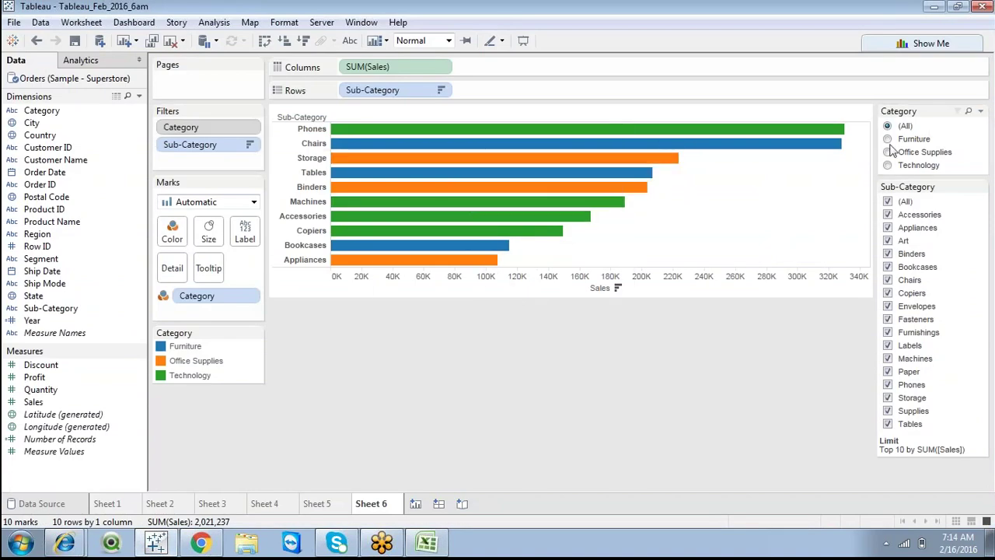
pyautogui.click(888, 139)
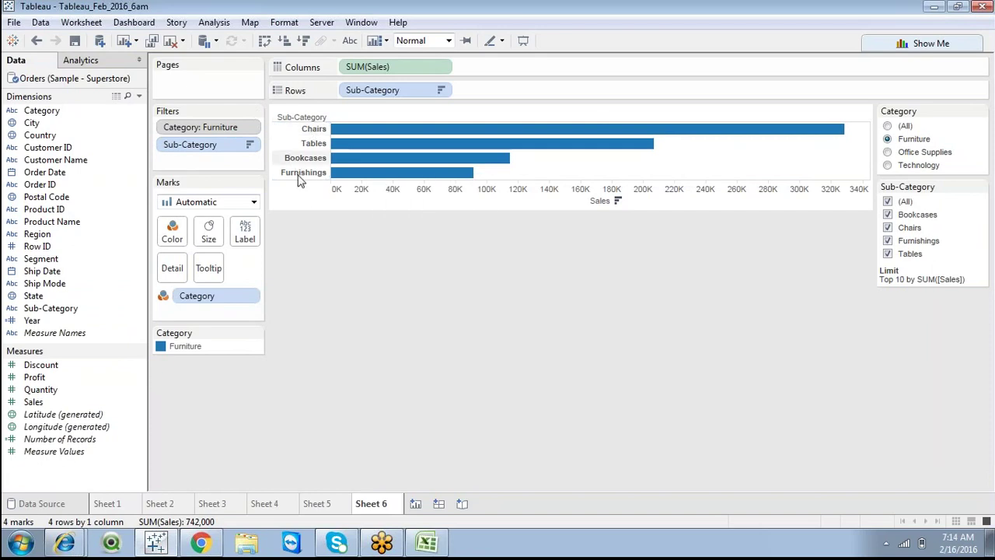
pyautogui.click(249, 128)
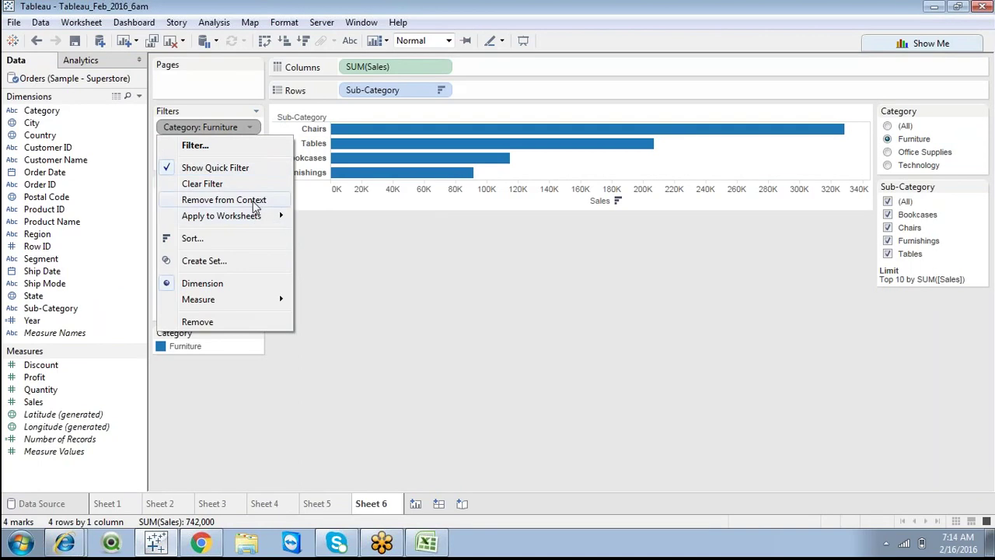
pyautogui.click(254, 203)
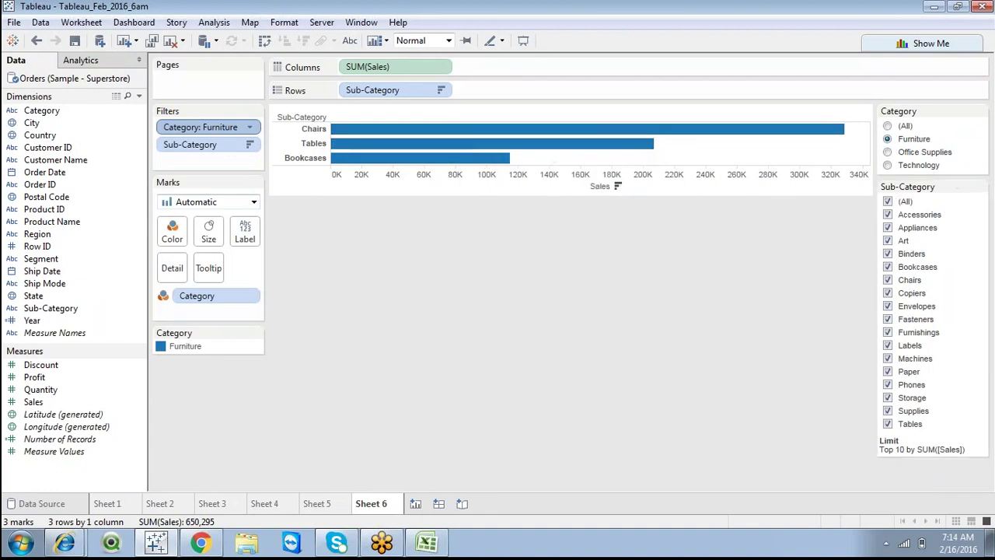
pyautogui.click(888, 152)
pyautogui.click(887, 139)
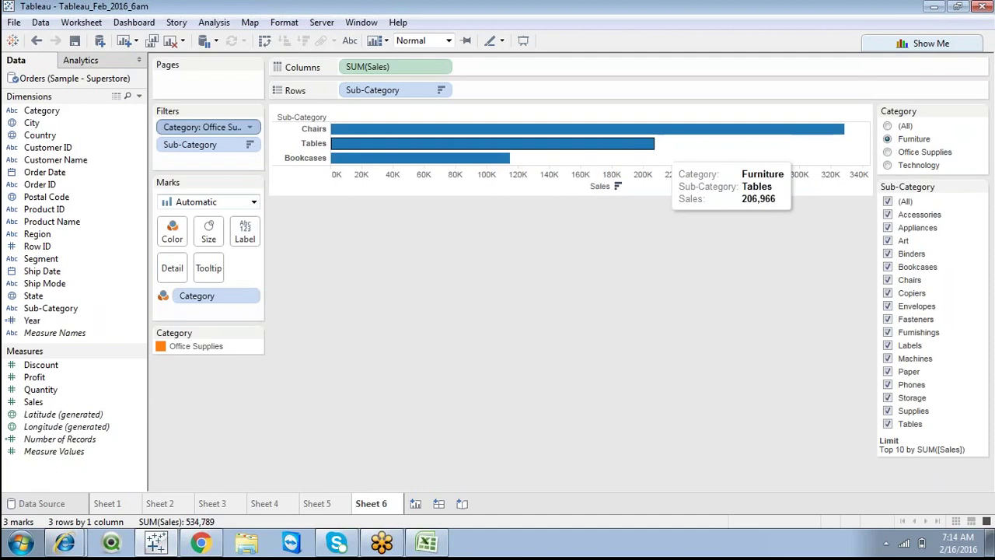
# Add the Category filter back to context and compare Office Supplies and Technology, ending with Category set to Furniture.
pyautogui.click(249, 126)
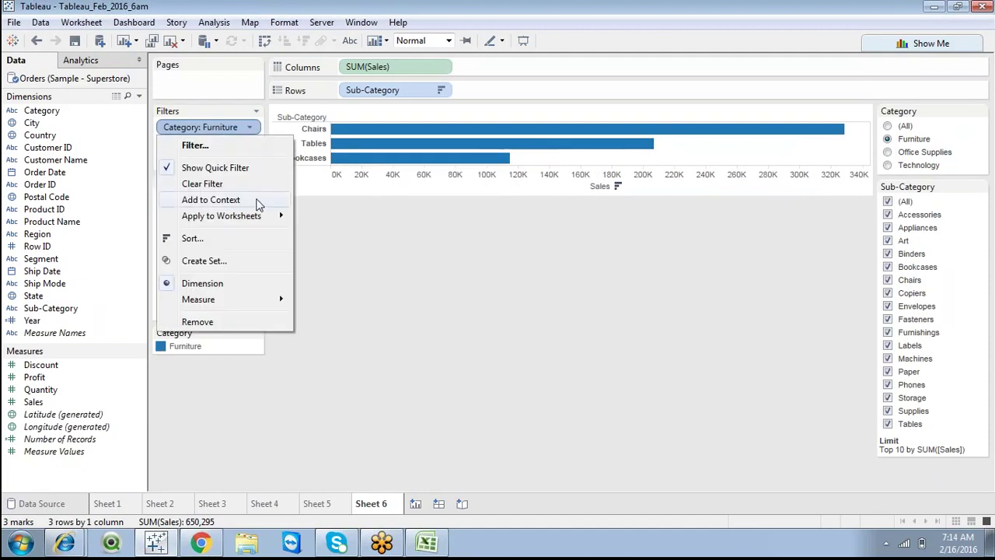
pyautogui.click(256, 202)
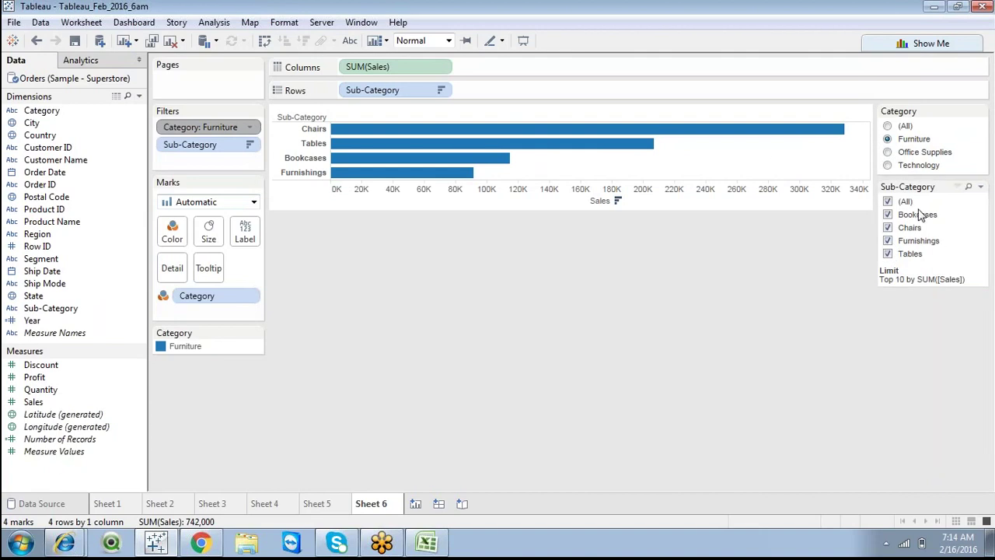
pyautogui.click(887, 152)
pyautogui.click(888, 165)
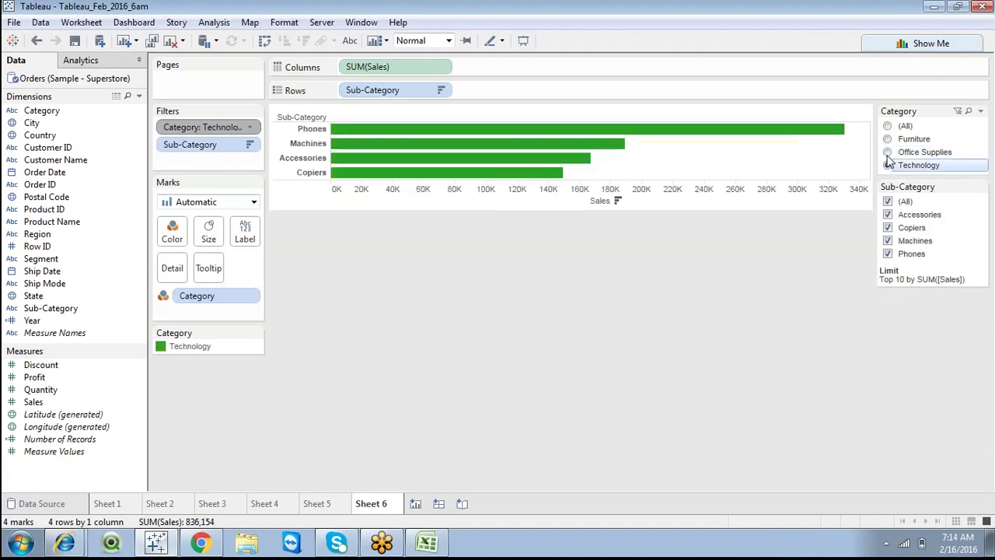
pyautogui.click(888, 152)
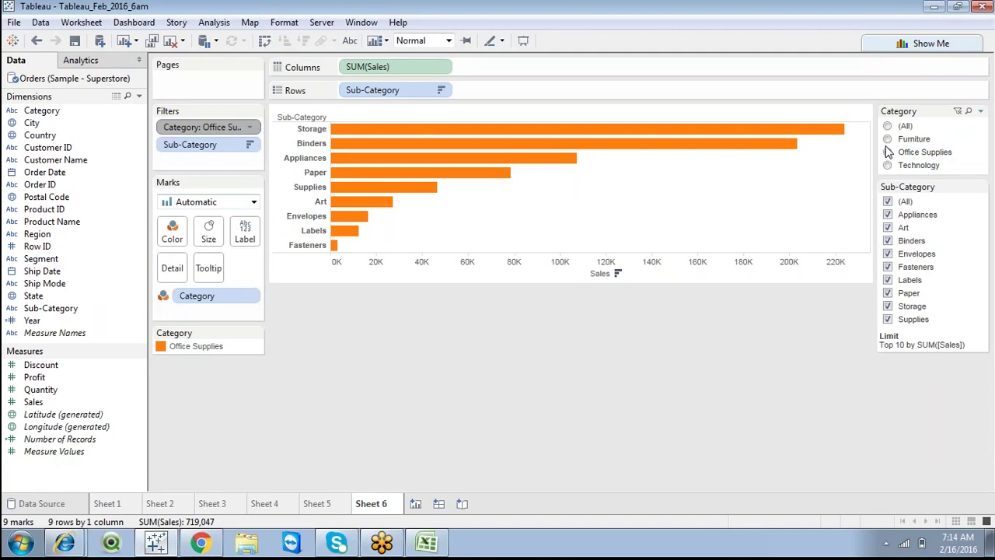
pyautogui.click(886, 139)
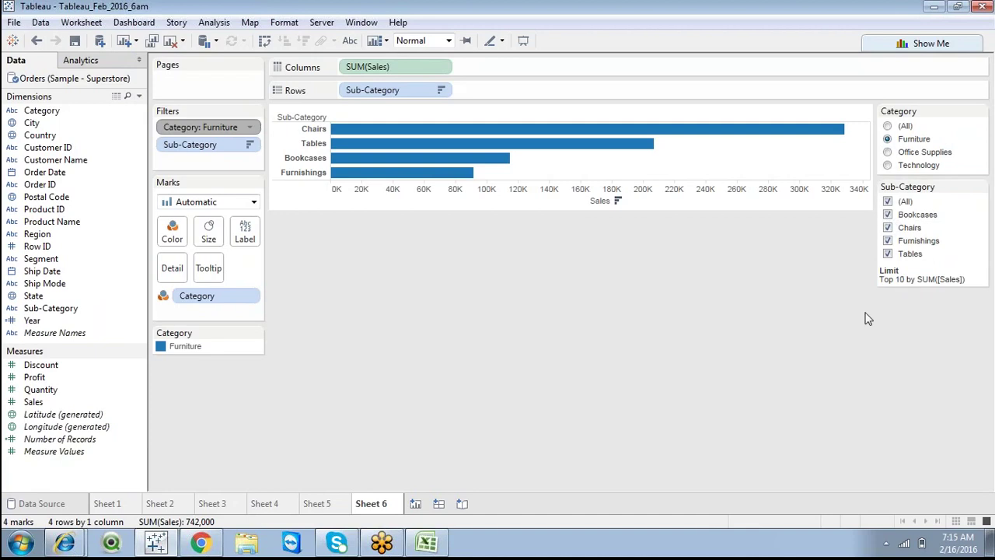
# Switch to the Excel notes and enter Cas, Hierarchies, groups and sets in cells E16 to E19.
pyautogui.click(426, 542)
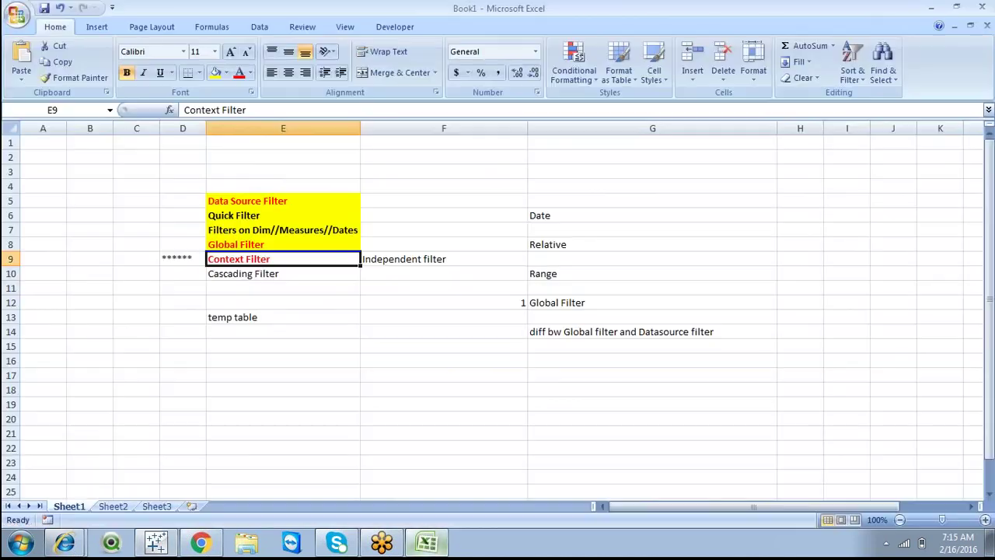
pyautogui.click(228, 356)
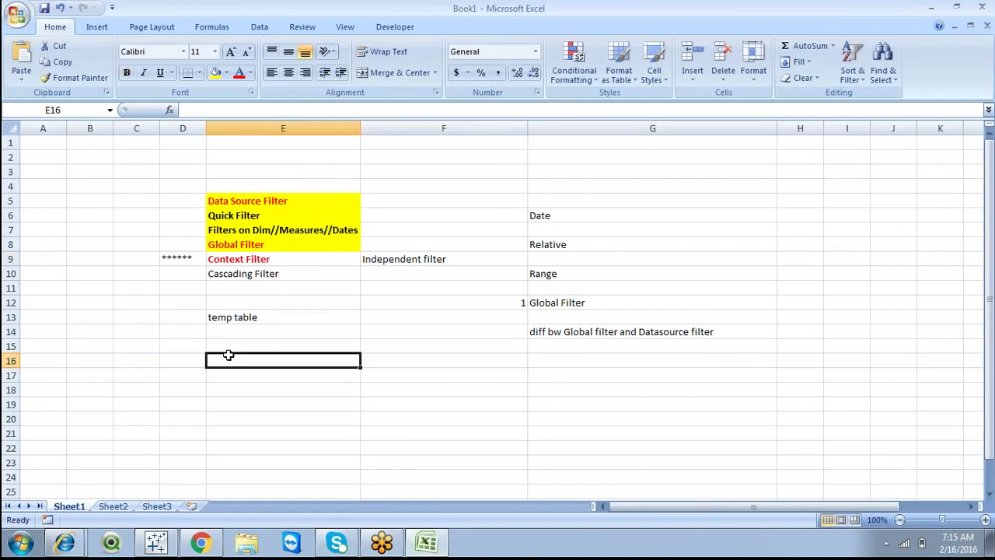
pyautogui.write('Cas')
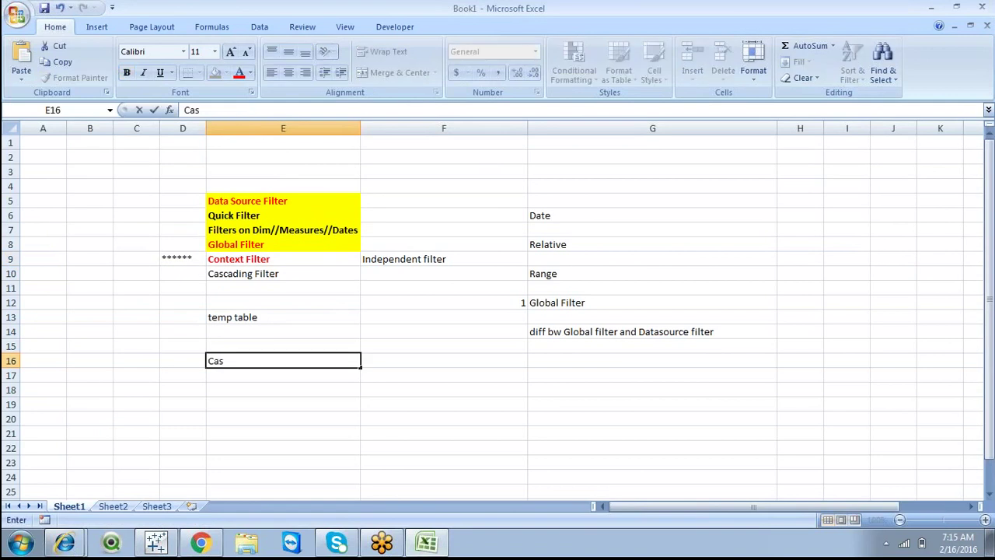
pyautogui.press('Return')
pyautogui.write('H')
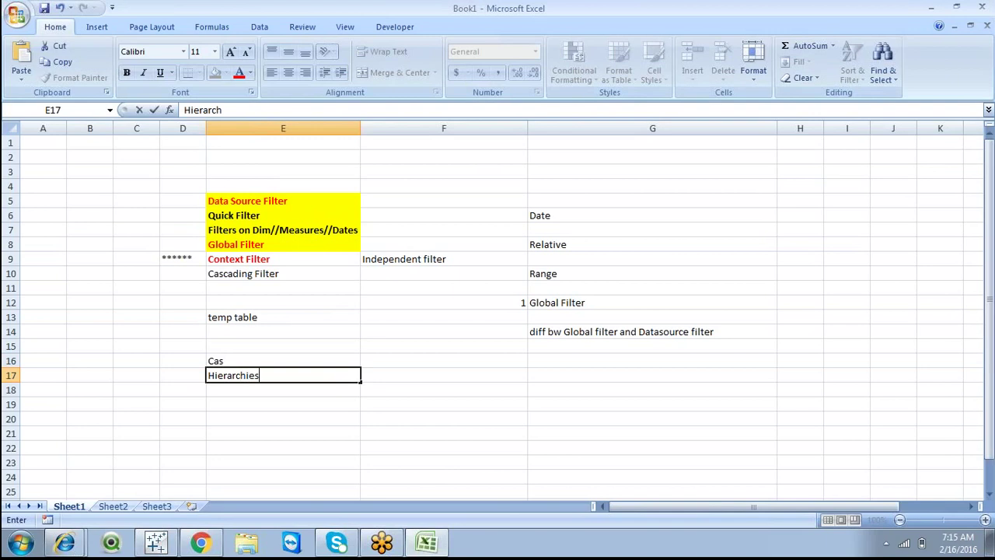
pyautogui.write('ierarchies')
pyautogui.press('Return')
pyautogui.write('gro')
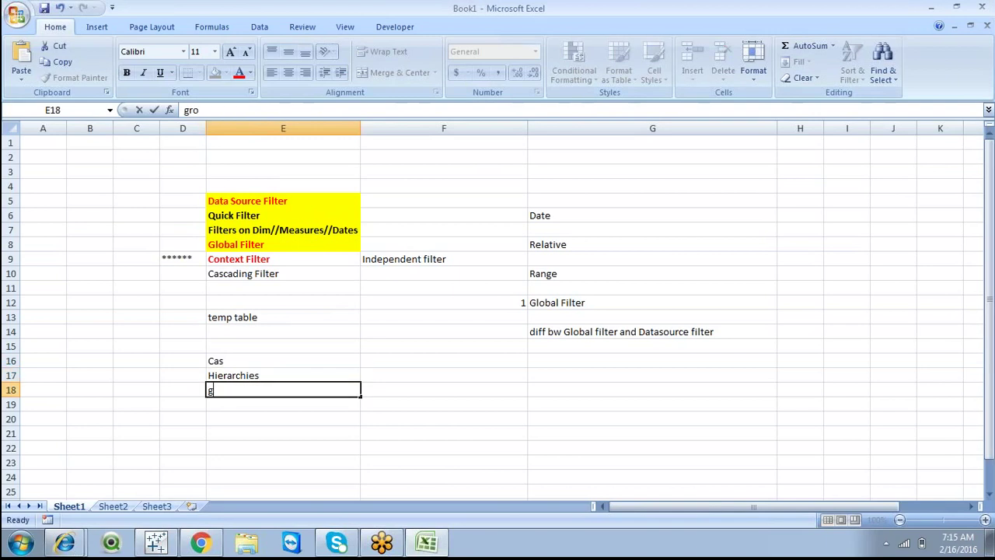
pyautogui.write('ups')
pyautogui.press('Return')
pyautogui.write('s')
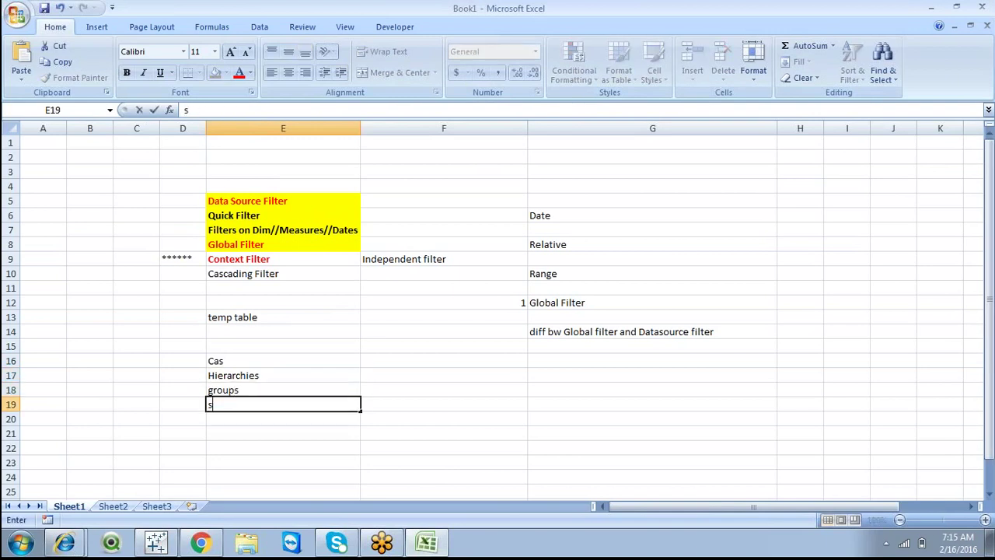
pyautogui.press('Return')
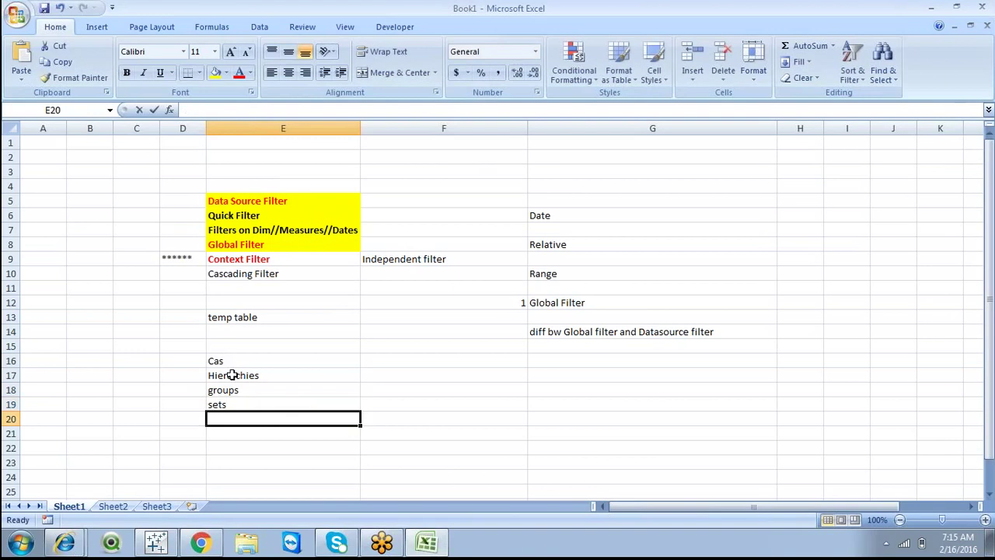
# Format the Hierarchies, groups and sets cells with a yellow fill and bold red text.
pyautogui.moveTo(226, 359); pyautogui.dragTo(250, 402)
pyautogui.click(237, 376)
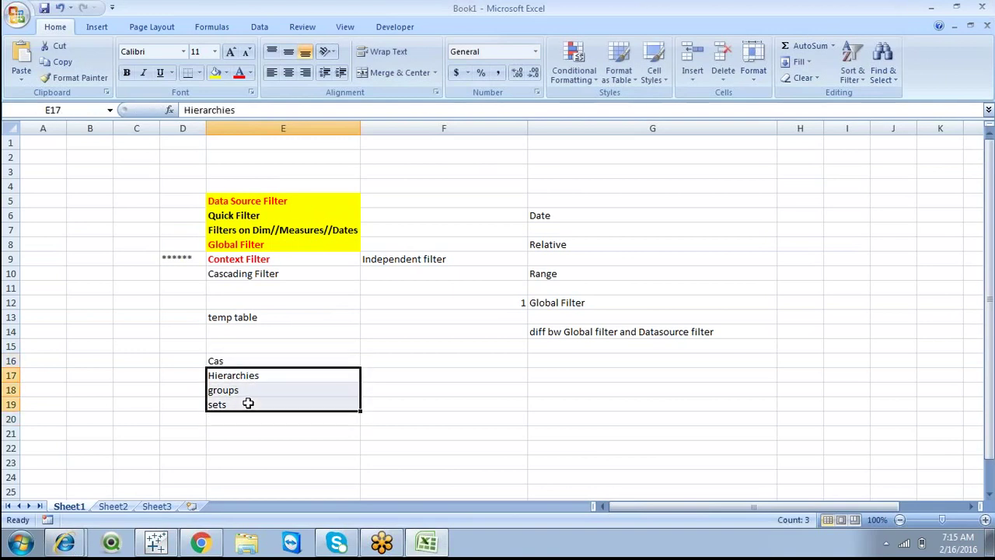
pyautogui.click(215, 72)
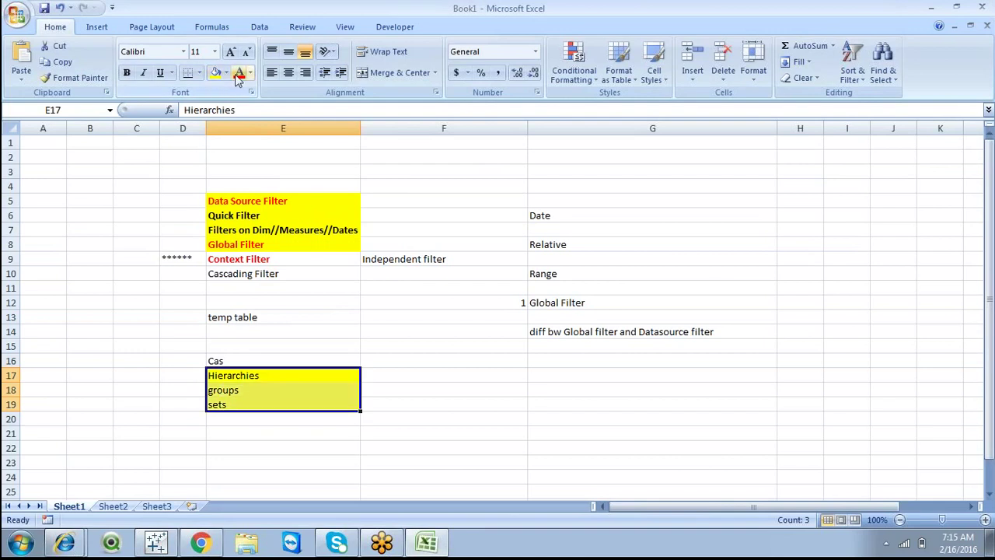
pyautogui.click(239, 72)
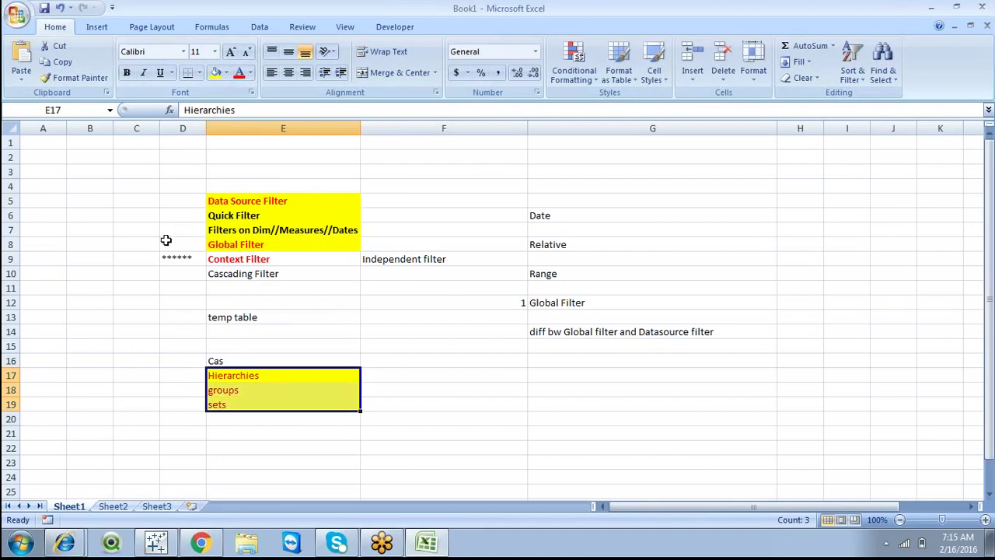
pyautogui.click(127, 73)
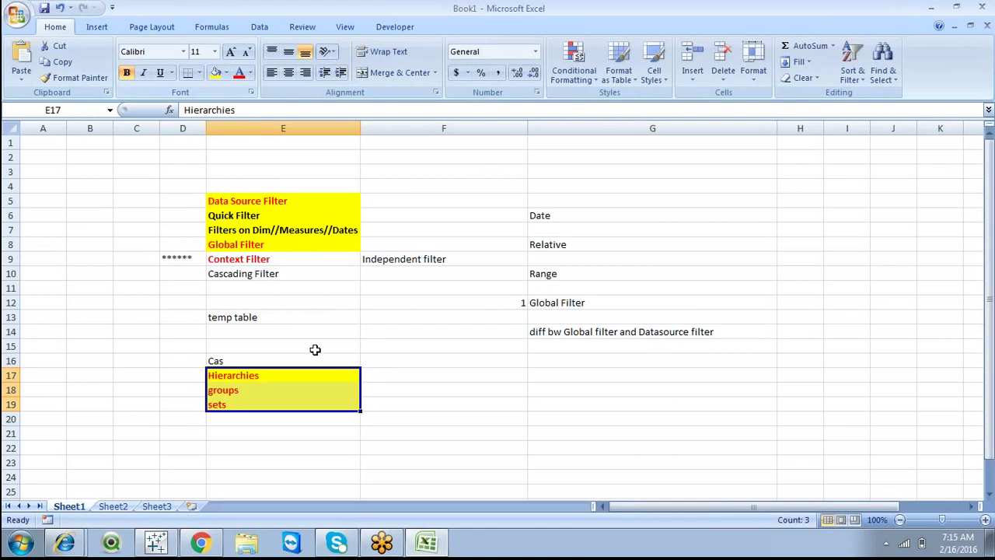
pyautogui.click(381, 393)
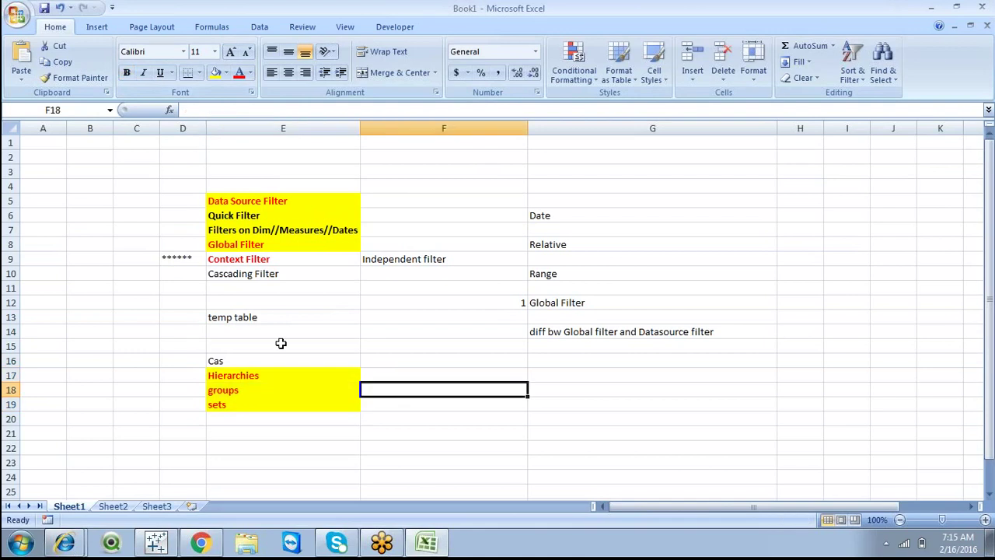
pyautogui.click(268, 275)
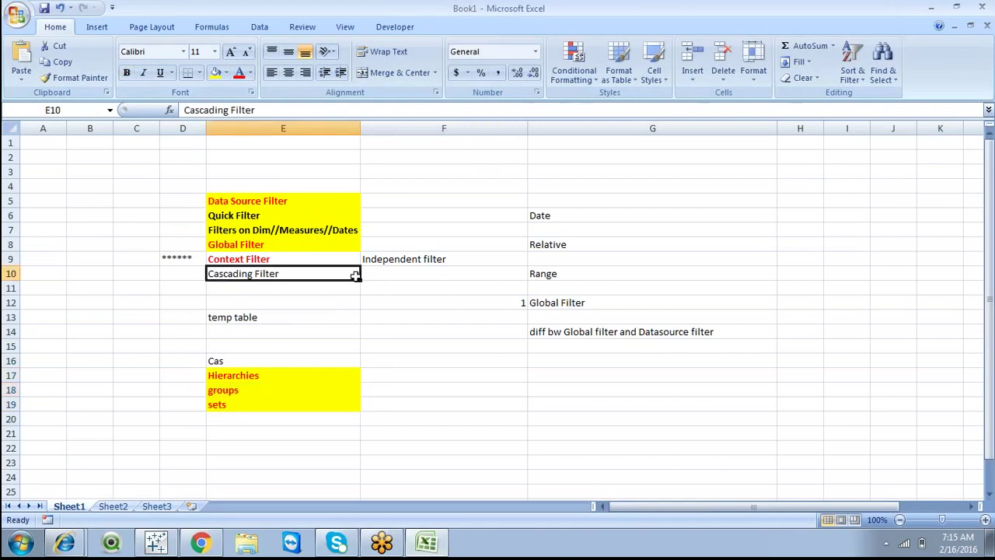
pyautogui.click(389, 272)
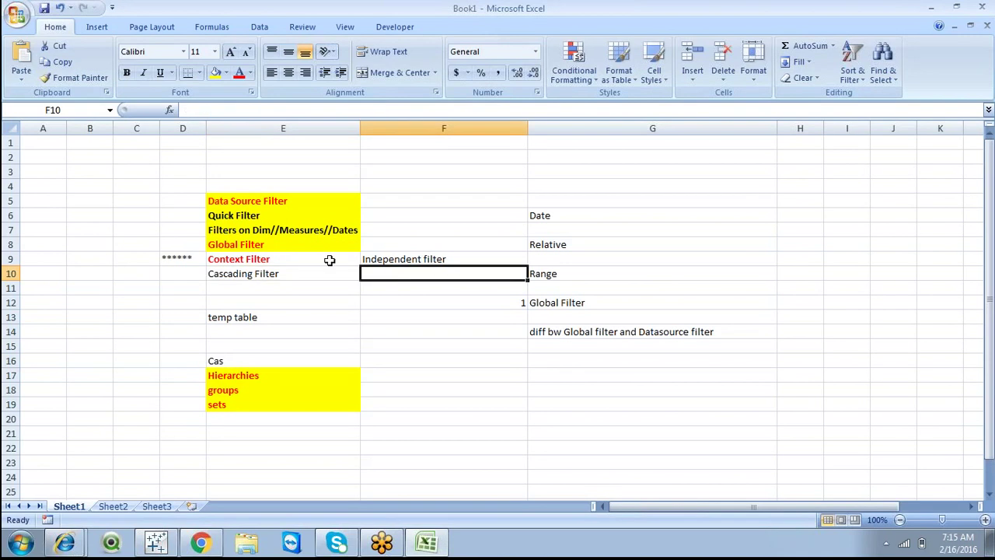
pyautogui.click(329, 262)
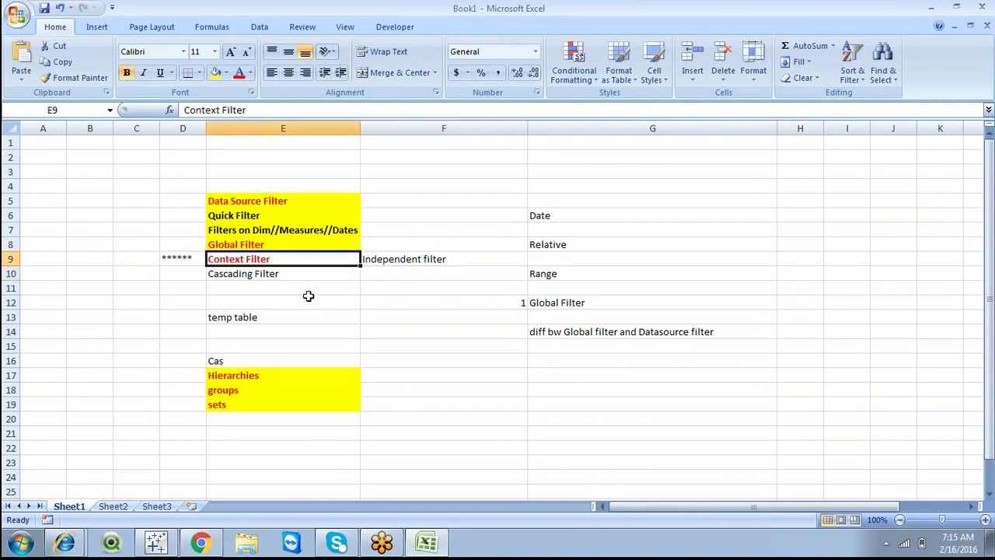
# Switch to Tableau and set the Category filter to Office Supplies on Sheet 6.
pyautogui.click(157, 542)
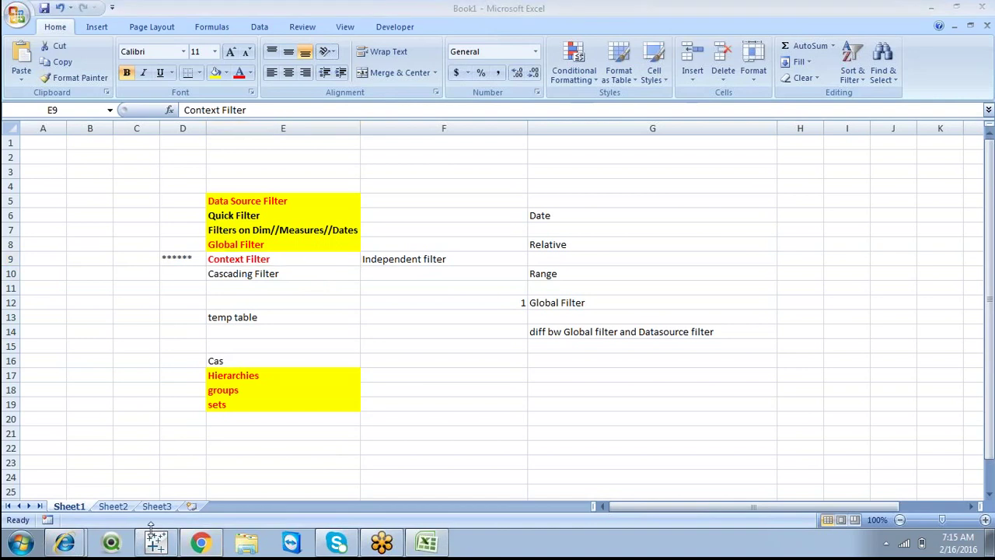
pyautogui.click(287, 291)
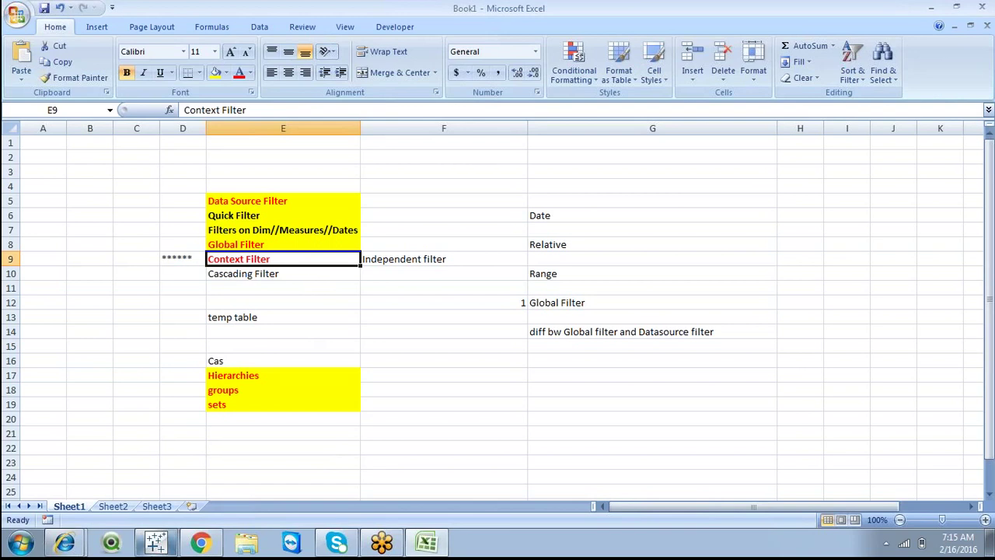
pyautogui.click(157, 541)
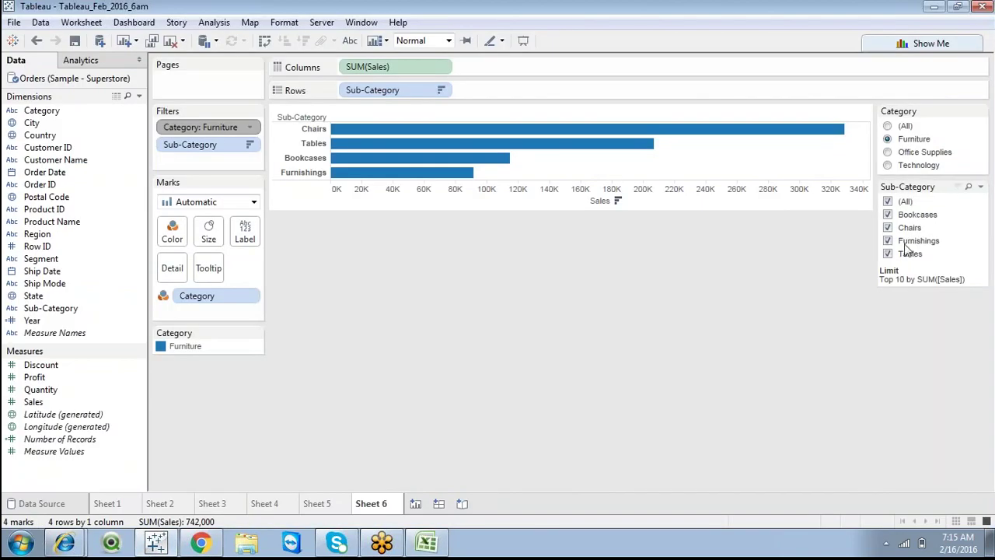
pyautogui.click(887, 152)
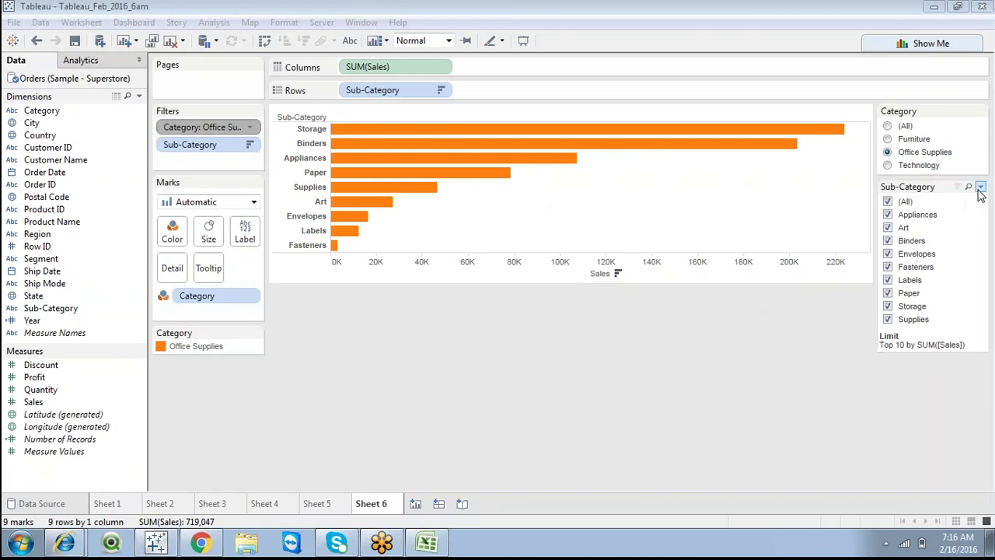
# Show the Apply button on the Sub-Category quick filter and review its other customization options.
pyautogui.click(980, 188)
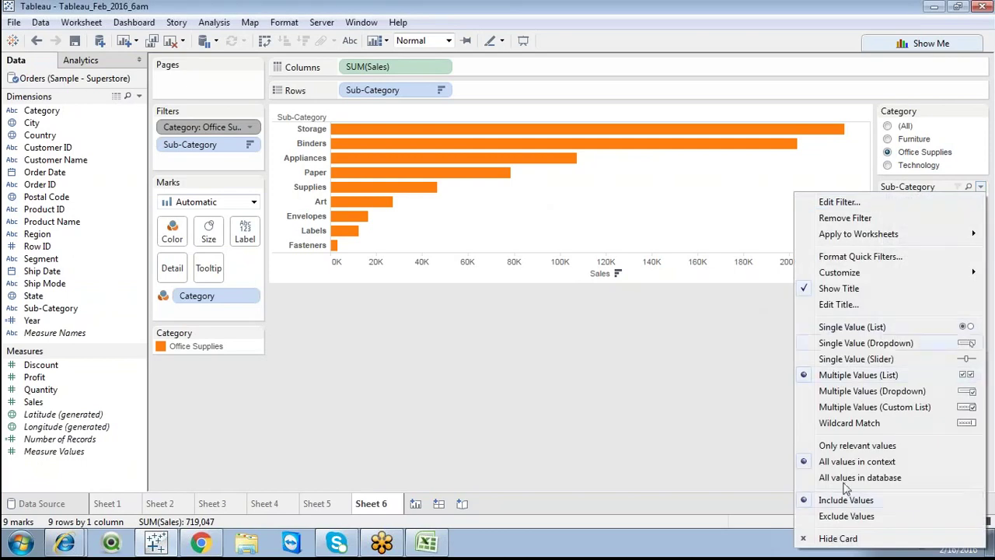
pyautogui.moveTo(840, 272)
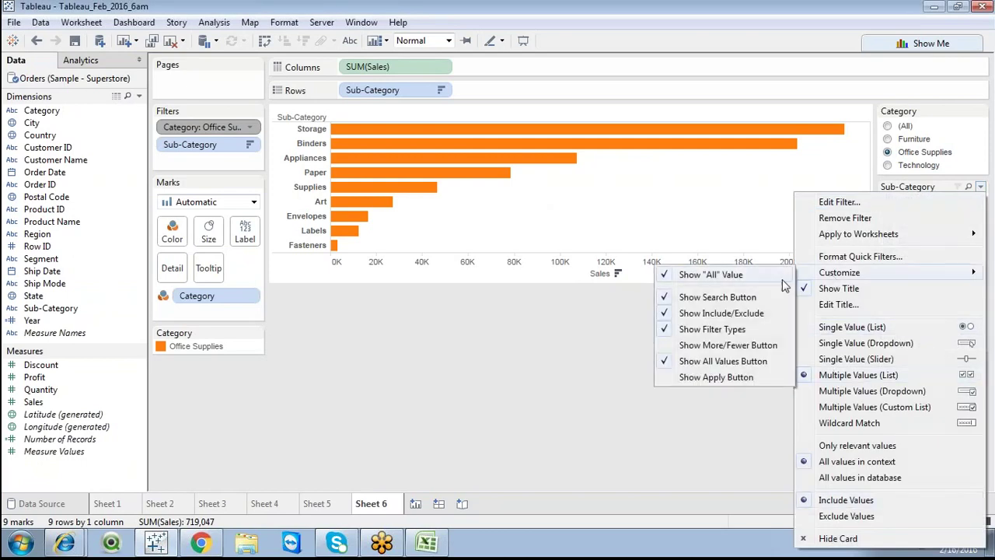
pyautogui.click(709, 377)
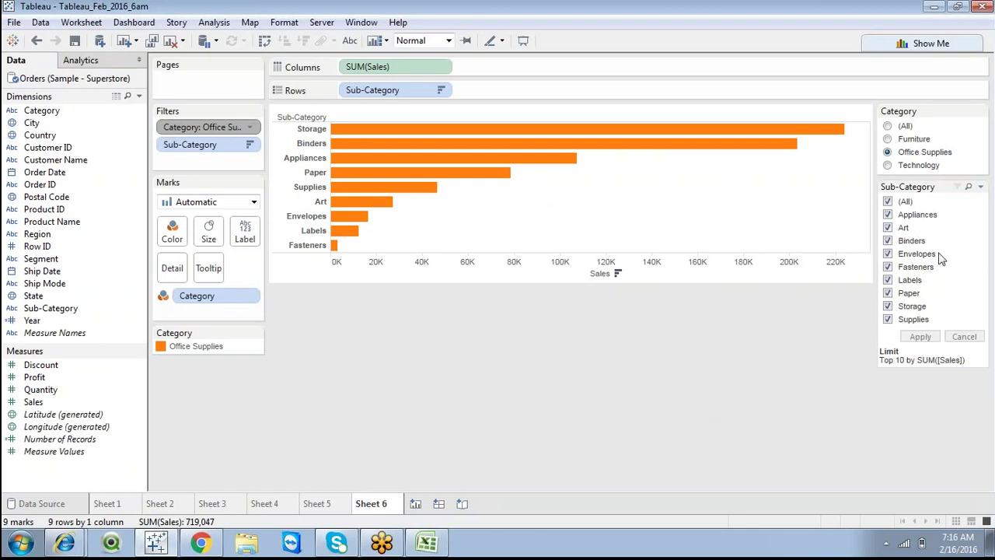
pyautogui.click(980, 188)
pyautogui.moveTo(845, 276)
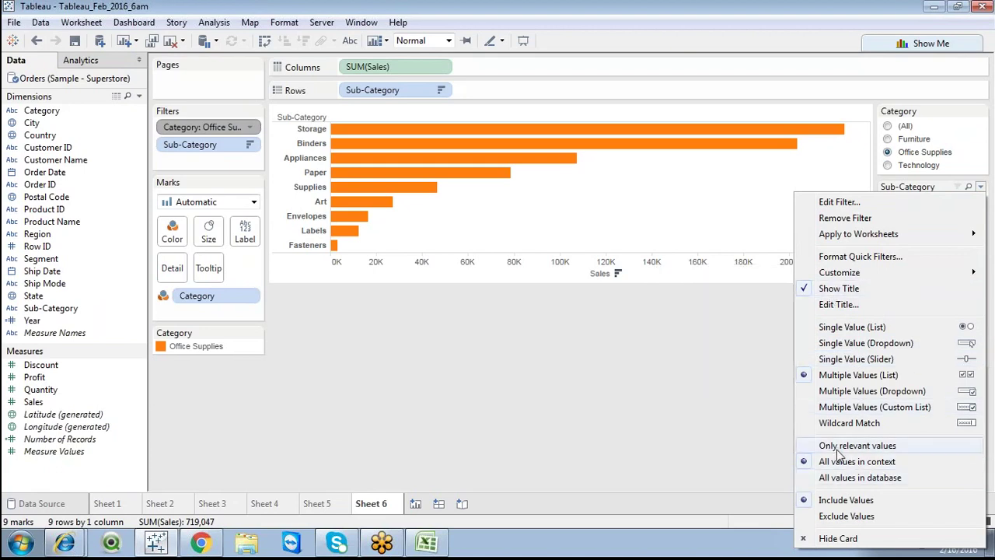
pyautogui.moveTo(831, 277)
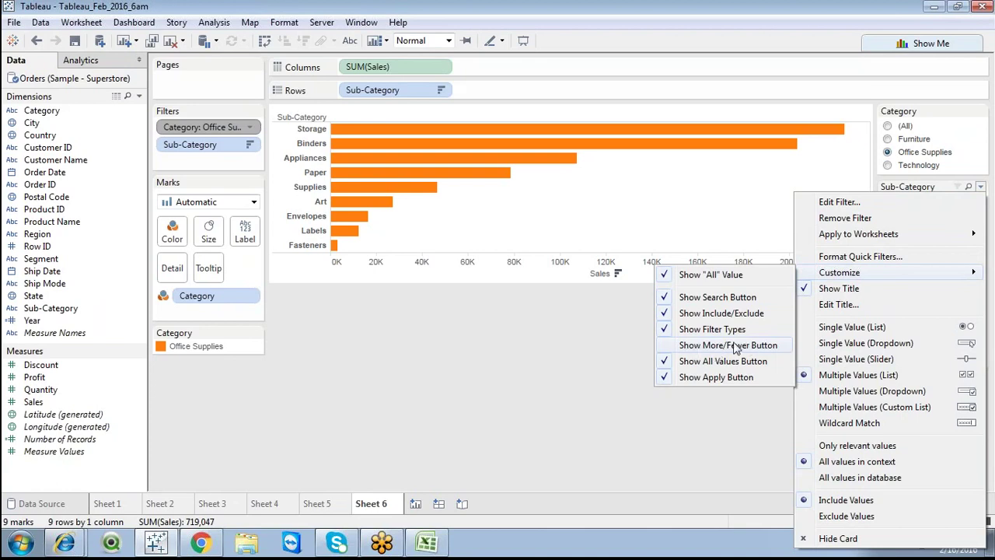
pyautogui.click(609, 326)
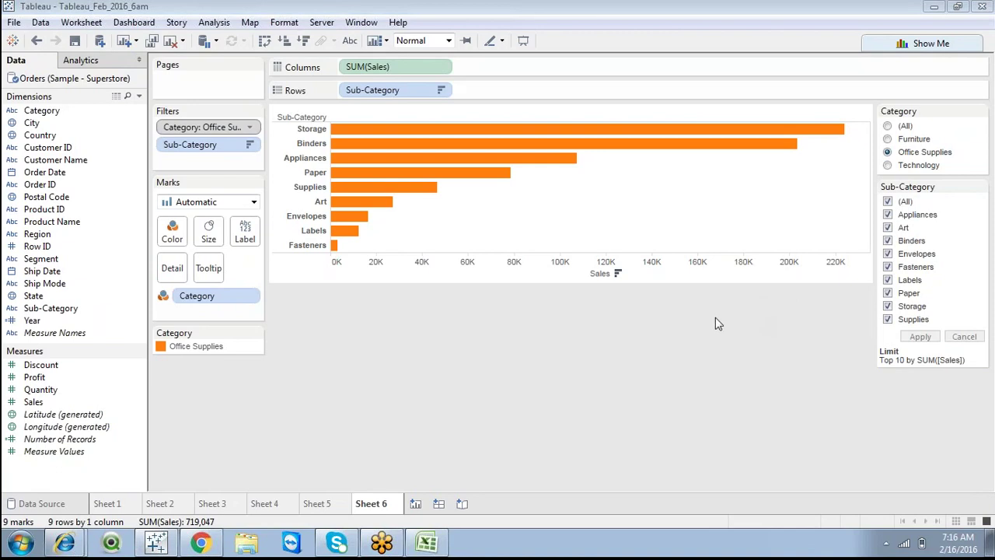
# Switch to the Excel notes and point out the Hierarchies, groups and sets topics, ending on the sets cell.
pyautogui.click(426, 542)
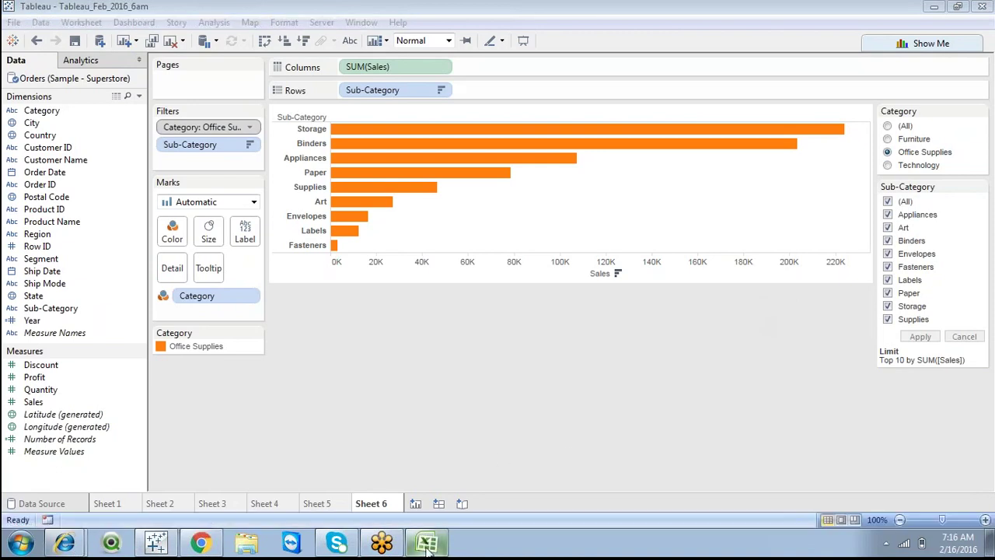
pyautogui.moveTo(272, 372); pyautogui.dragTo(275, 406)
pyautogui.click(276, 406)
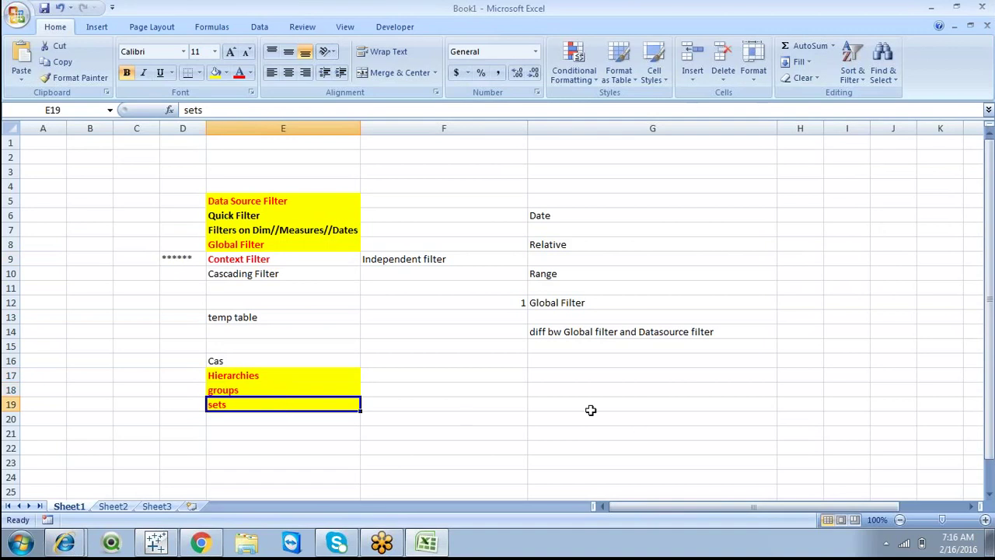